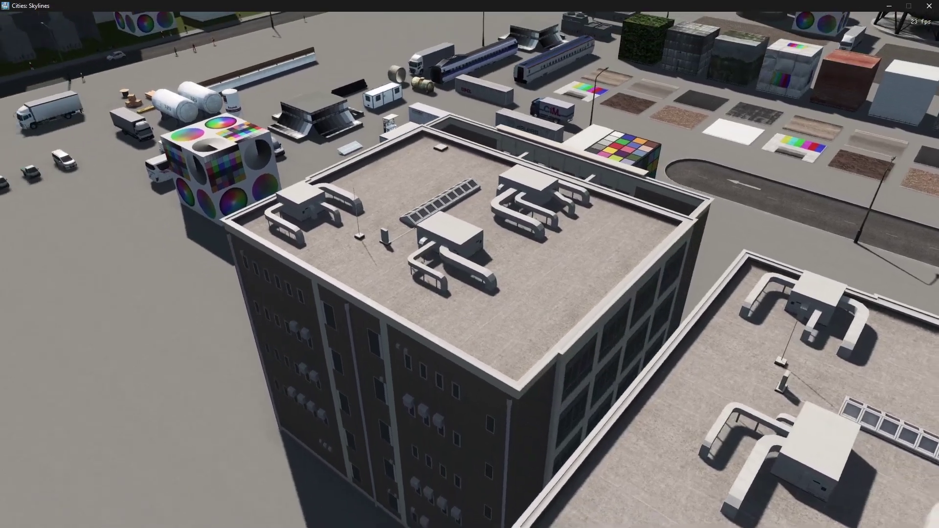
Switch from the game to Photoshop, bring up the AC unit area of jpoffice.psd and hide the adj layer group
{"action": "key", "text": "alt+Tab"}
{"action": "key", "text": "alt+Tab"}
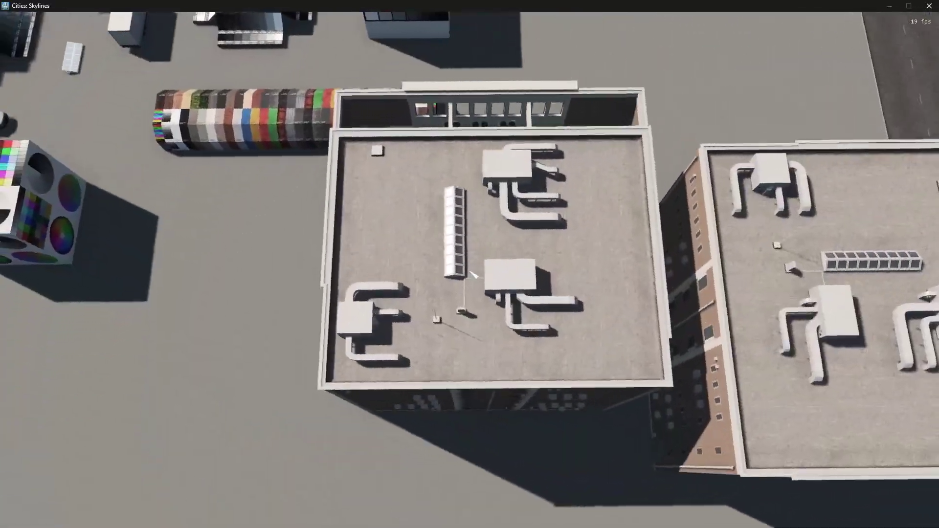
{"action": "scroll", "coordinate": [473, 272], "scroll_direction": "up", "scroll_amount": 5}
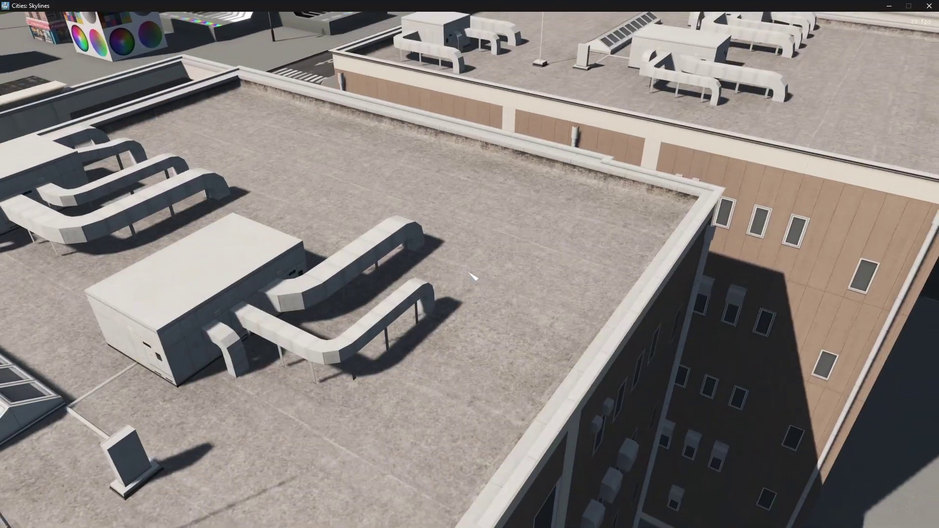
{"action": "key", "text": "alt+Tab"}
{"action": "left_click", "coordinate": [611, 235]}
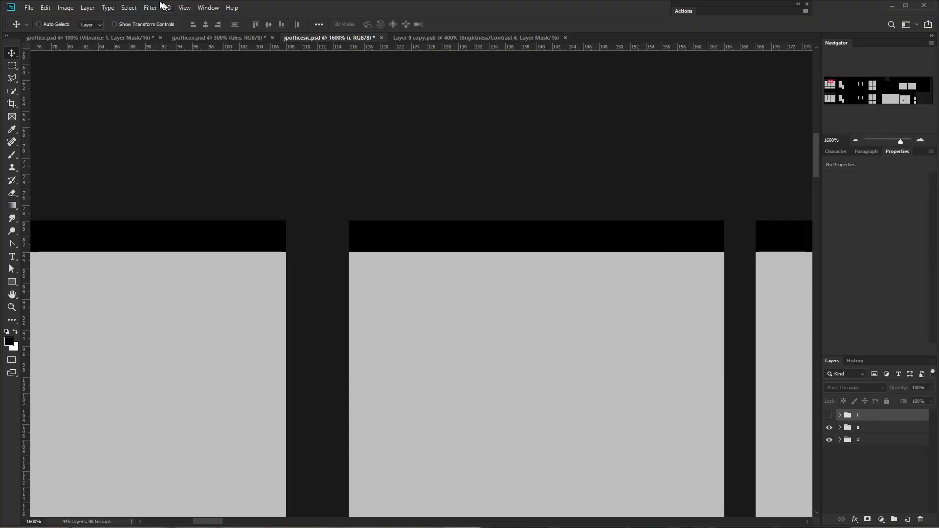
{"action": "left_click", "coordinate": [112, 39]}
{"action": "left_click_drag", "start_coordinate": [711, 356], "coordinate": [493, 321]}
{"action": "scroll", "coordinate": [396, 329], "scroll_direction": "up", "scroll_amount": 2}
{"action": "double_click", "coordinate": [897, 151]}
{"action": "left_click", "coordinate": [829, 216]}
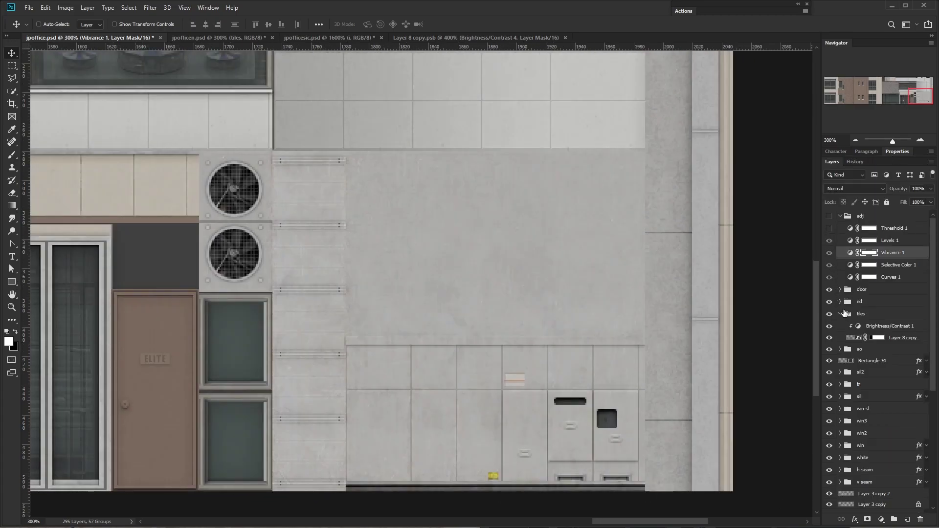
Select the ac layer and check which texture area it covers by briefly hiding it
{"action": "left_click", "coordinate": [841, 314]}
{"action": "scroll", "coordinate": [871, 396], "scroll_direction": "down", "scroll_amount": 2}
{"action": "left_click", "coordinate": [475, 259], "text": "ctrl"}
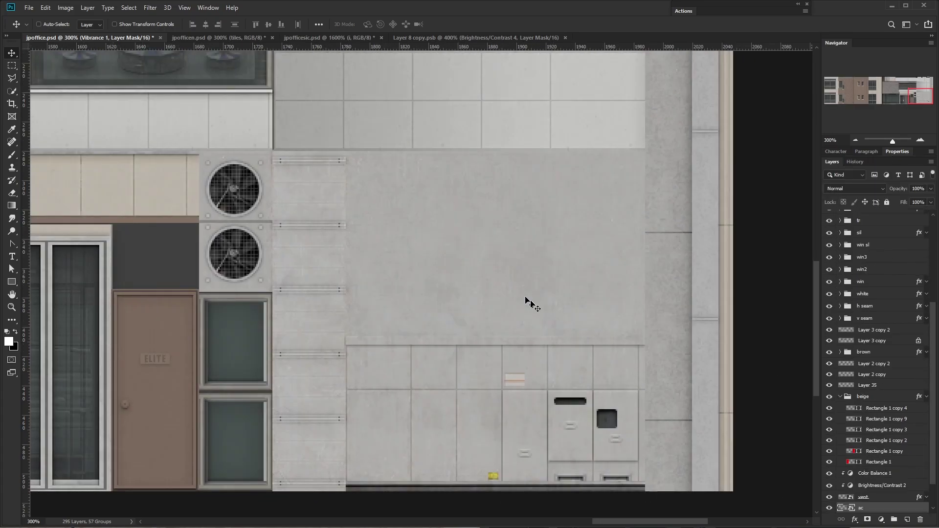
{"action": "scroll", "coordinate": [856, 479], "scroll_direction": "down", "scroll_amount": 1}
{"action": "left_click", "coordinate": [829, 473]}
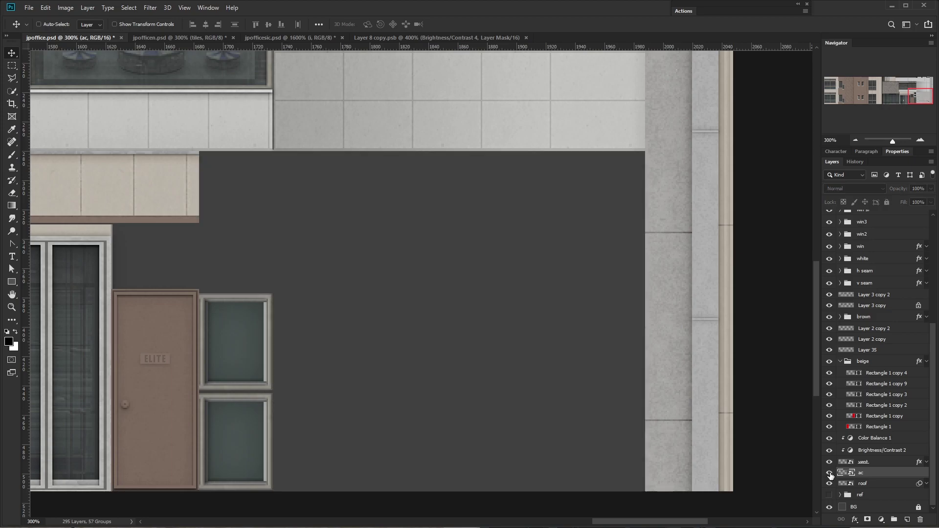
{"action": "key", "text": "ctrl+z"}
Add a Curves adjustment layer clipped to the ac layer and place a curve point at input 168, output 171 from the wall surface
{"action": "left_click", "coordinate": [881, 520]}
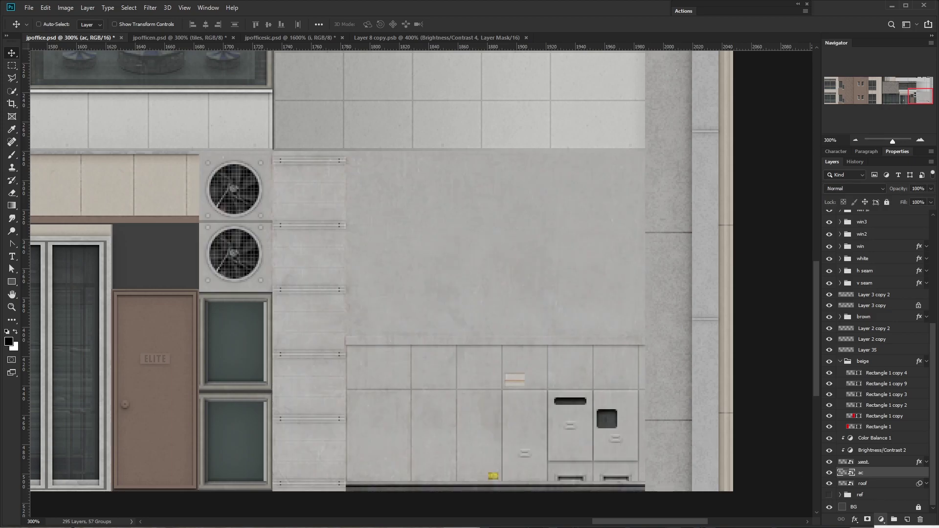
{"action": "left_click", "coordinate": [886, 461]}
{"action": "left_click", "coordinate": [886, 477], "text": "alt"}
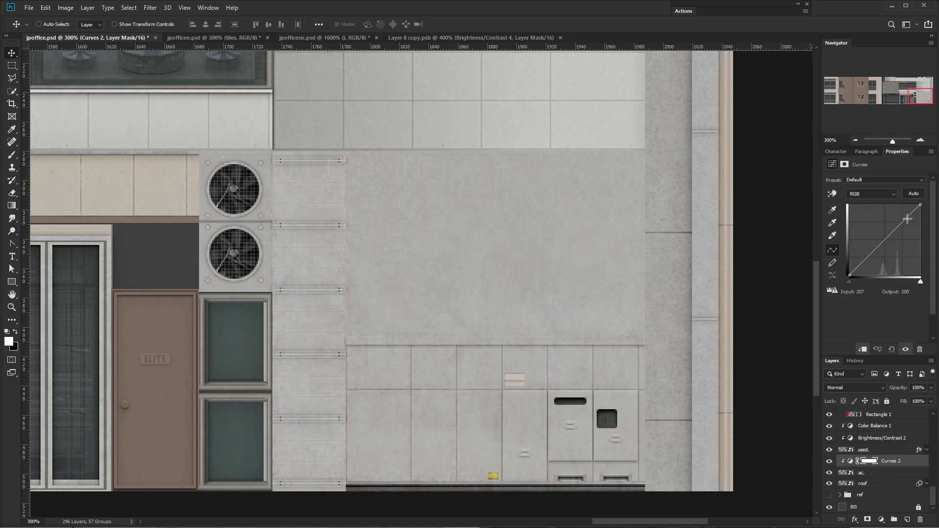
{"action": "left_click", "coordinate": [833, 193]}
{"action": "left_click_drag", "start_coordinate": [461, 236], "coordinate": [462, 233]}
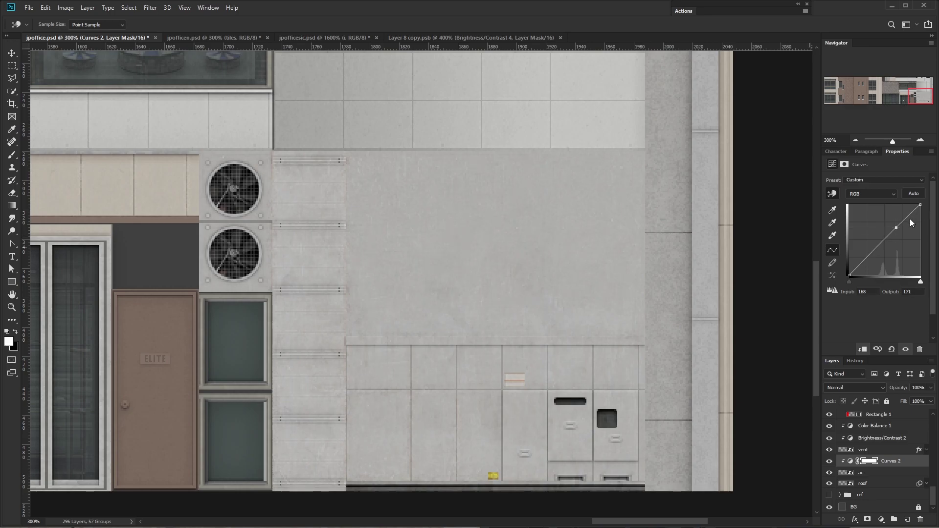
Enlarge the curve view and shape a steep contrast curve with points at input 87, output 80 and input 159, output 147
{"action": "left_click_drag", "start_coordinate": [900, 154], "coordinate": [505, 146]}
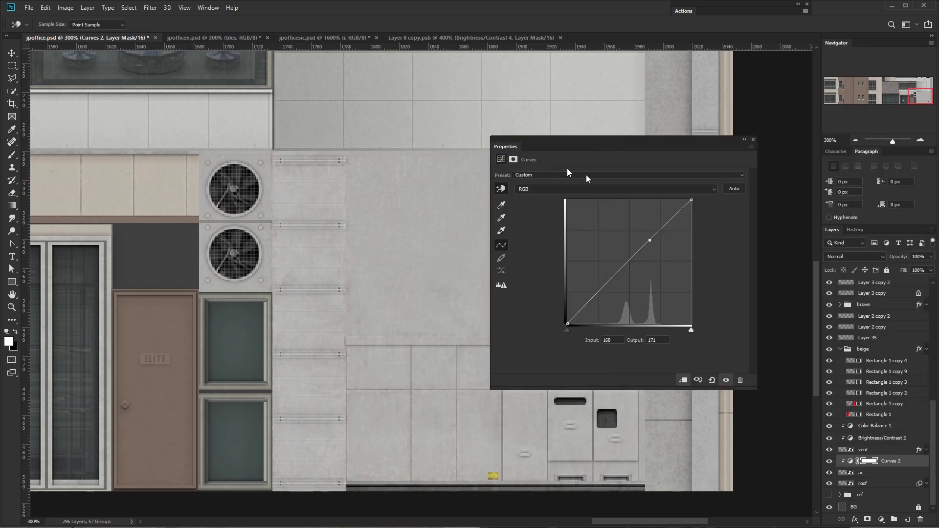
{"action": "left_click_drag", "start_coordinate": [644, 246], "coordinate": [644, 253]}
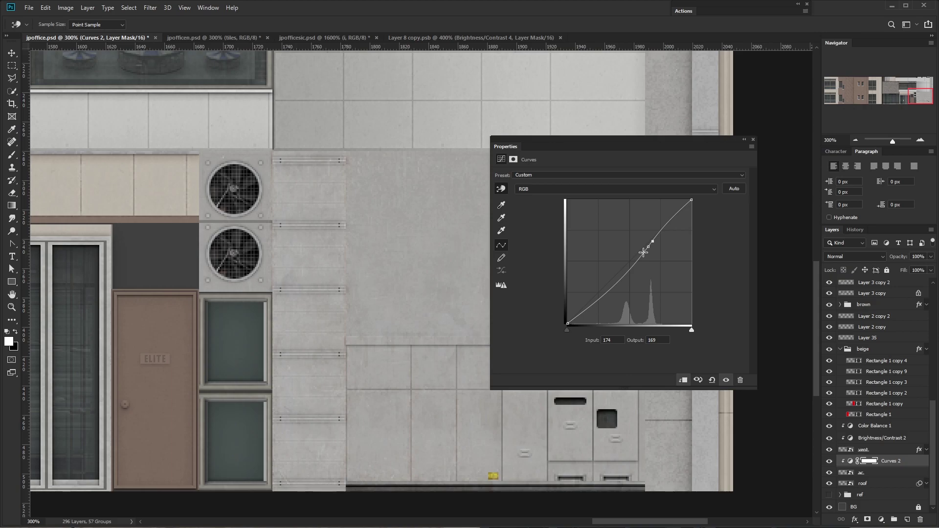
{"action": "left_click", "coordinate": [610, 284]}
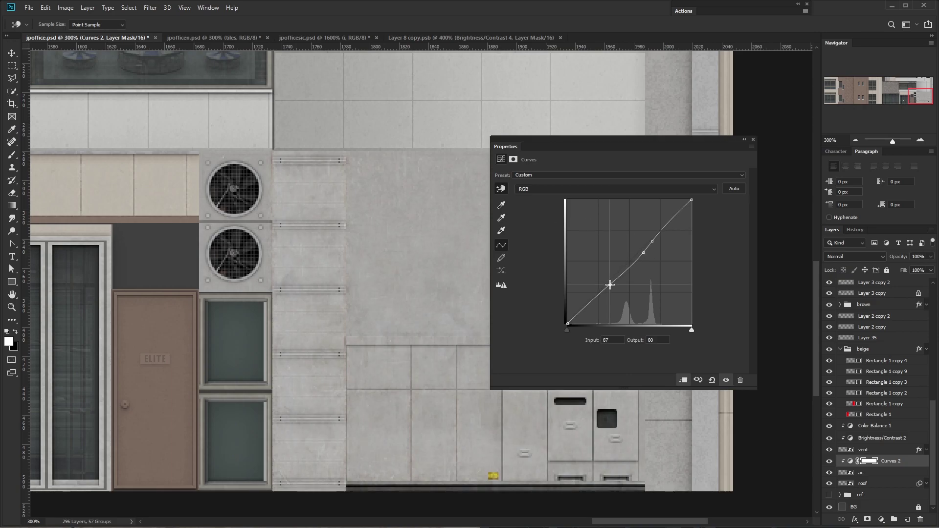
{"action": "mouse_move", "coordinate": [651, 242]}
{"action": "left_mouse_down"}
{"action": "mouse_move", "coordinate": [645, 254]}
{"action": "mouse_move", "coordinate": [653, 234]}
{"action": "mouse_move", "coordinate": [644, 253]}
{"action": "left_mouse_up"}
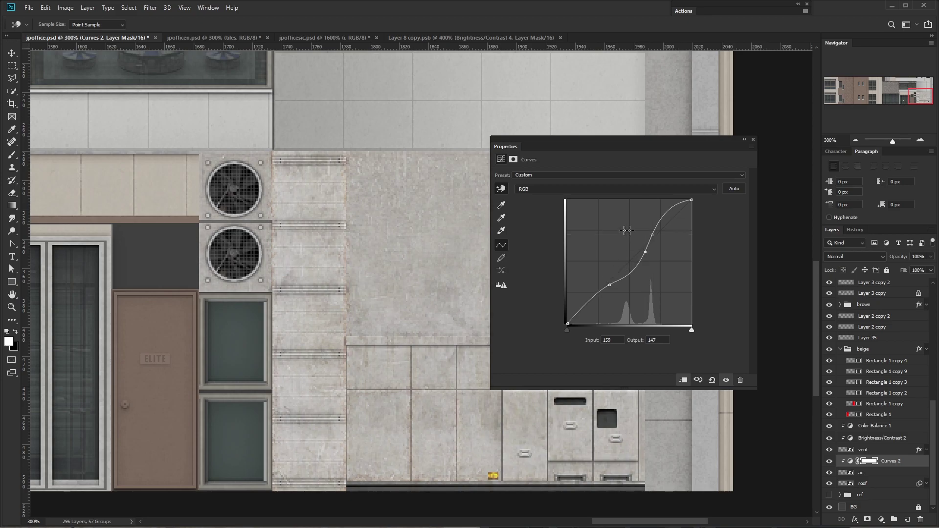
{"action": "left_click", "coordinate": [753, 140]}
{"action": "key", "text": "v"}
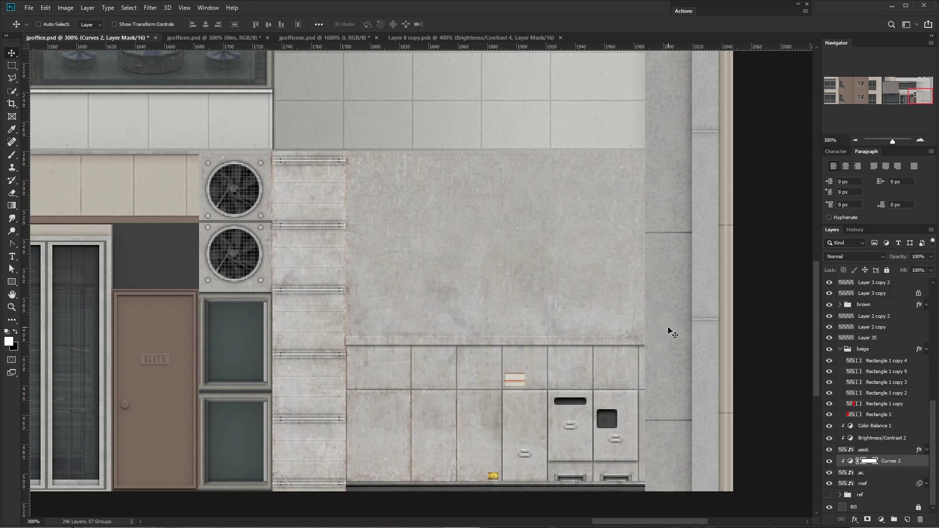
Compare the AC texture without Curves 2, refine the curve's middle point to input 161, output 145, and set the layer's opacity to 30%
{"action": "left_click", "coordinate": [829, 463]}
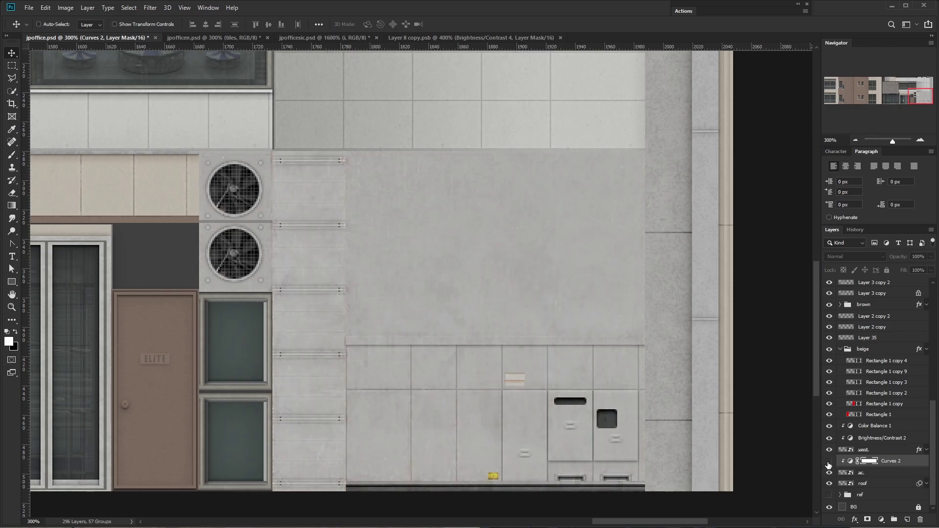
{"action": "left_click", "coordinate": [851, 461]}
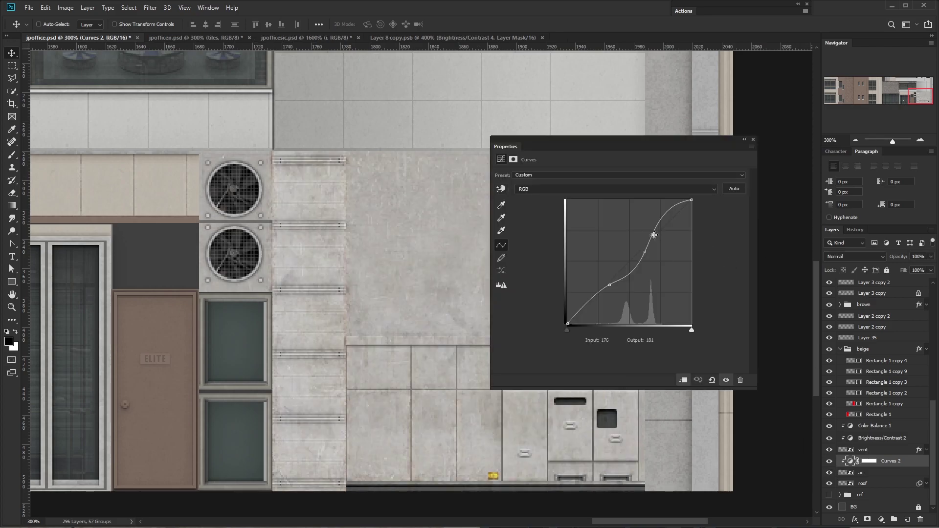
{"action": "left_click_drag", "start_coordinate": [654, 235], "coordinate": [653, 235]}
{"action": "left_click", "coordinate": [646, 252]}
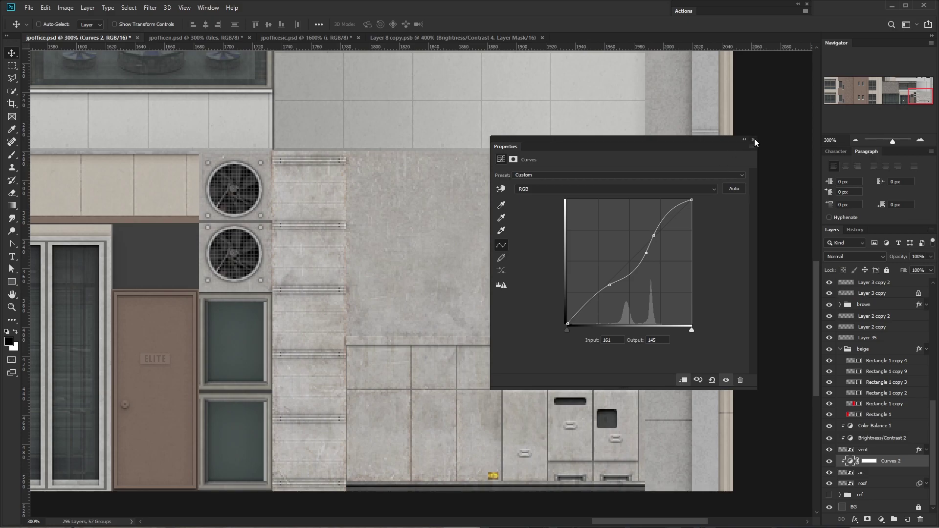
{"action": "left_click", "coordinate": [754, 140]}
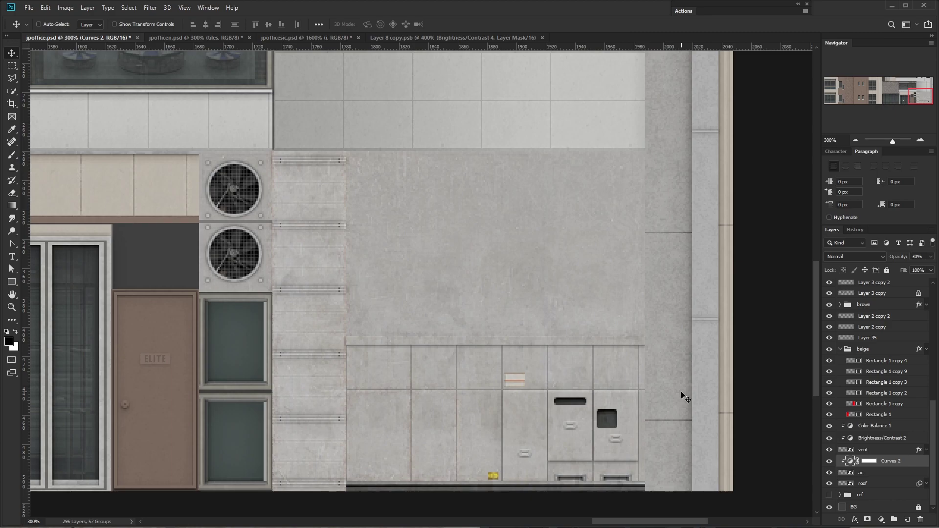
Show the adj group again and save the texture over jpoffice_d.png in the Import folder
{"action": "key", "text": "ctrl+shift+s"}
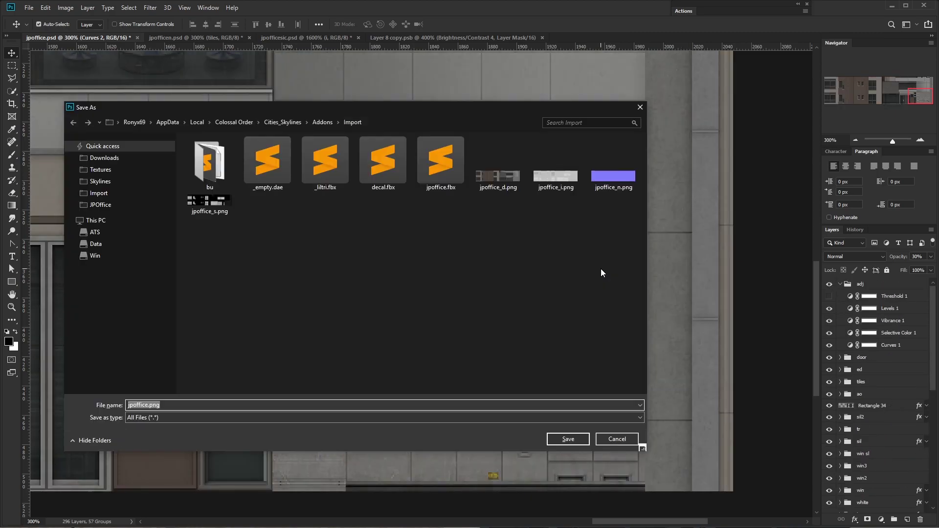
{"action": "double_click", "coordinate": [498, 178]}
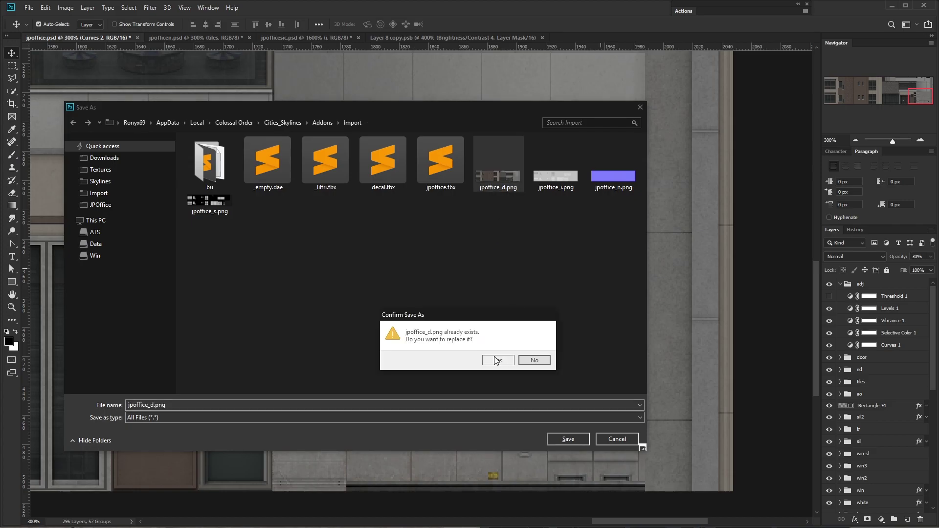
{"action": "left_click", "coordinate": [495, 359]}
Switch to Cities: Skylines and replace the jpoffice building's diffuse texture, then inspect the rooftop AC units
{"action": "key", "text": "alt+Tab"}
{"action": "left_click", "coordinate": [514, 336]}
{"action": "key", "text": "a"}
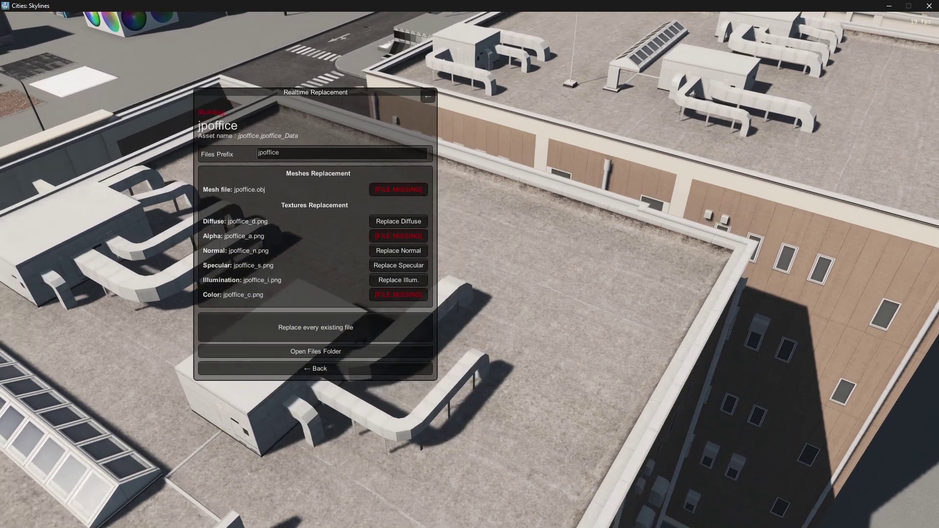
{"action": "scroll", "coordinate": [542, 280], "scroll_direction": "up", "scroll_amount": 3}
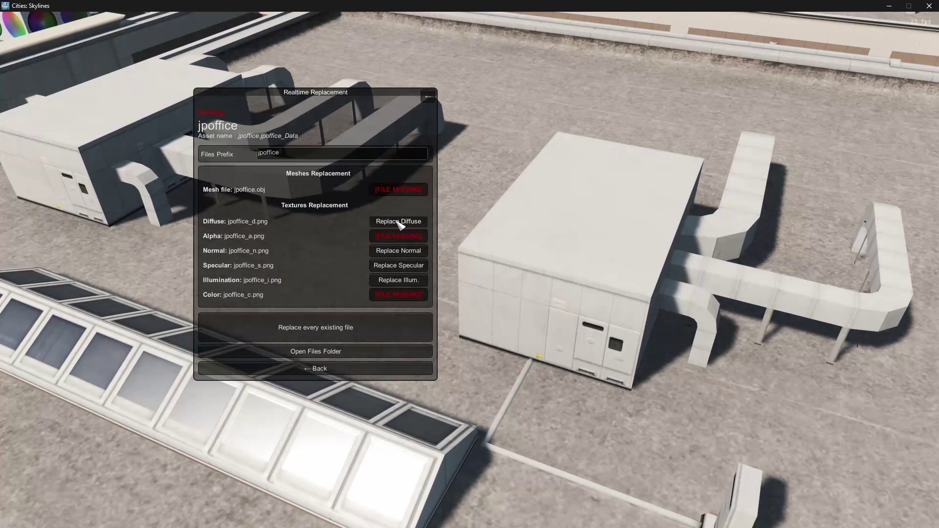
{"action": "key", "text": "alt+Tab"}
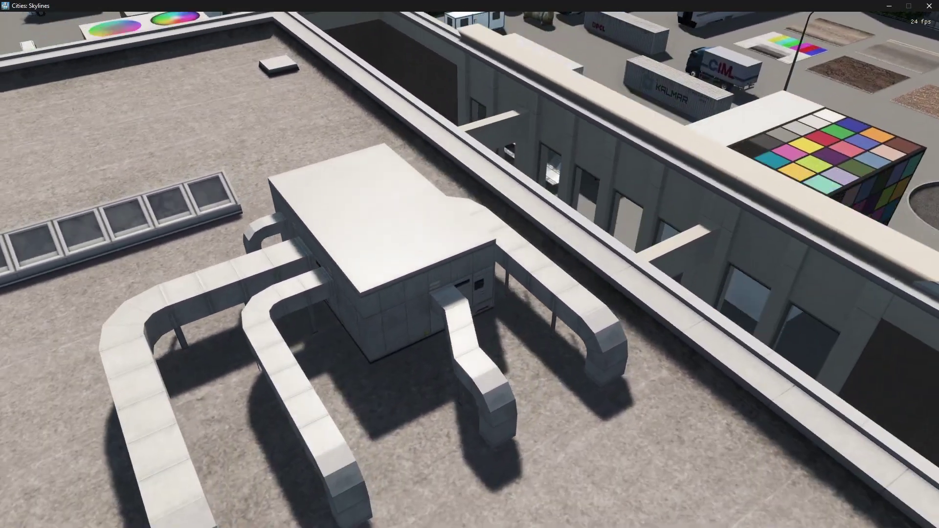
Switch to Photoshop and select the black group inside the s group of jpofficesic.psd as the place for the AC texture
{"action": "key", "text": "alt+Tab"}
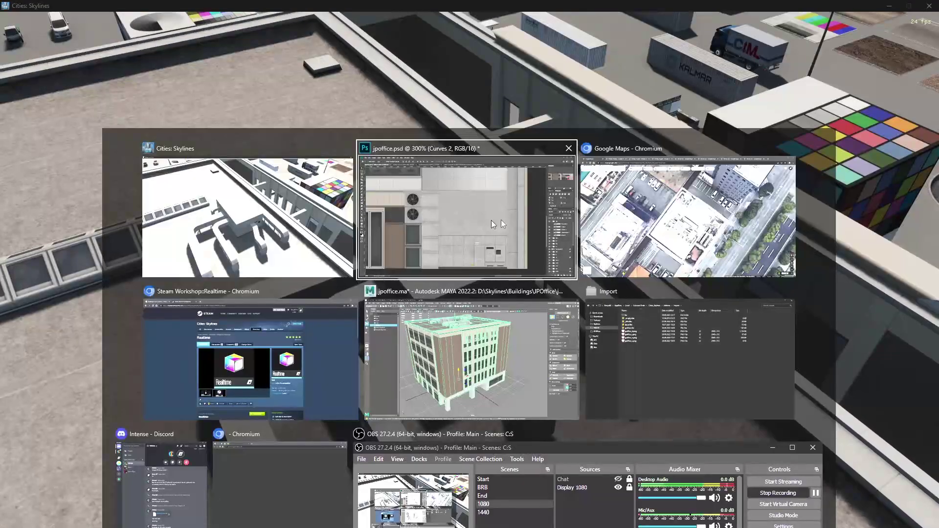
{"action": "left_click", "coordinate": [262, 39]}
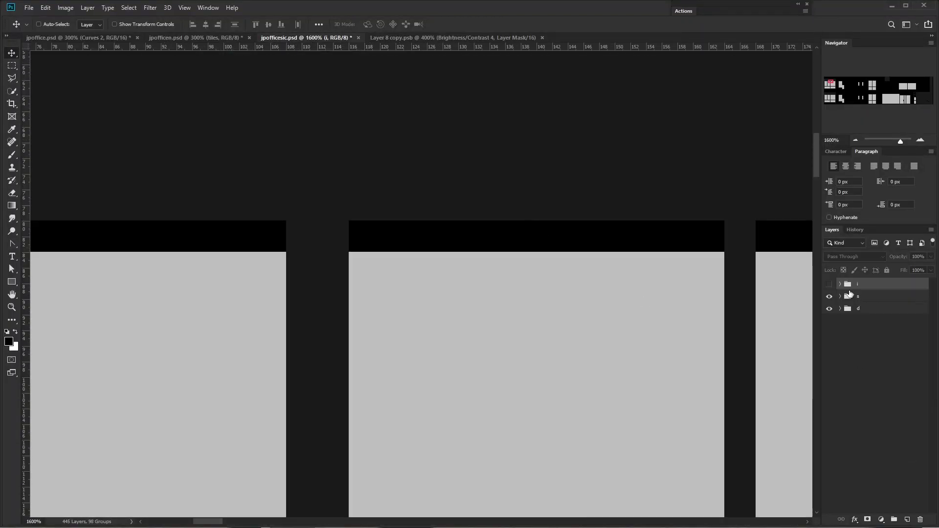
{"action": "left_click", "coordinate": [840, 297]}
{"action": "scroll", "coordinate": [349, 344], "scroll_direction": "down", "scroll_amount": 4}
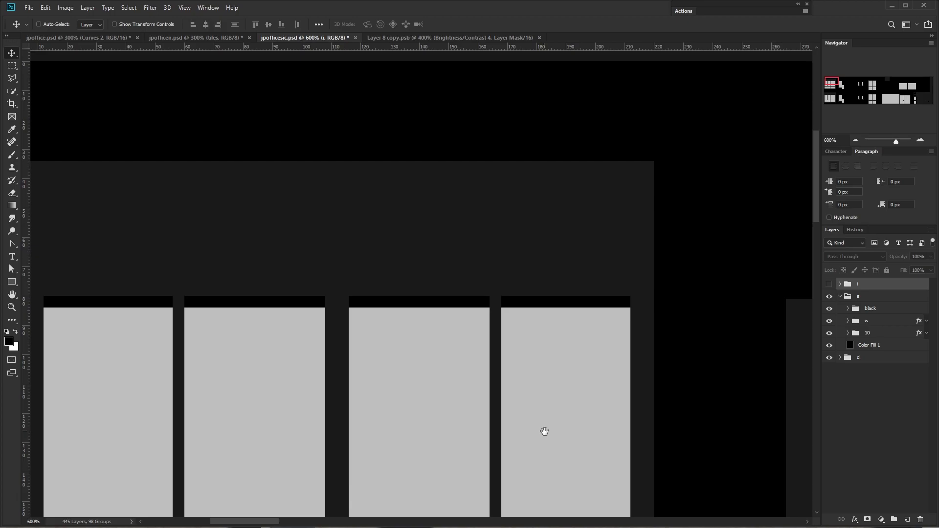
{"action": "left_click_drag", "start_coordinate": [927, 77], "coordinate": [923, 96]}
{"action": "scroll", "coordinate": [298, 254], "scroll_direction": "down", "scroll_amount": 1}
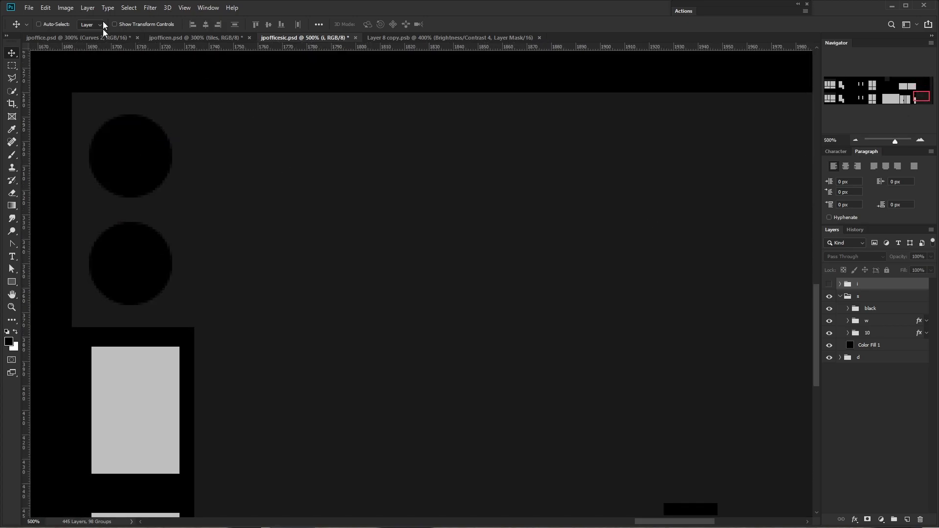
{"action": "left_click", "coordinate": [861, 319]}
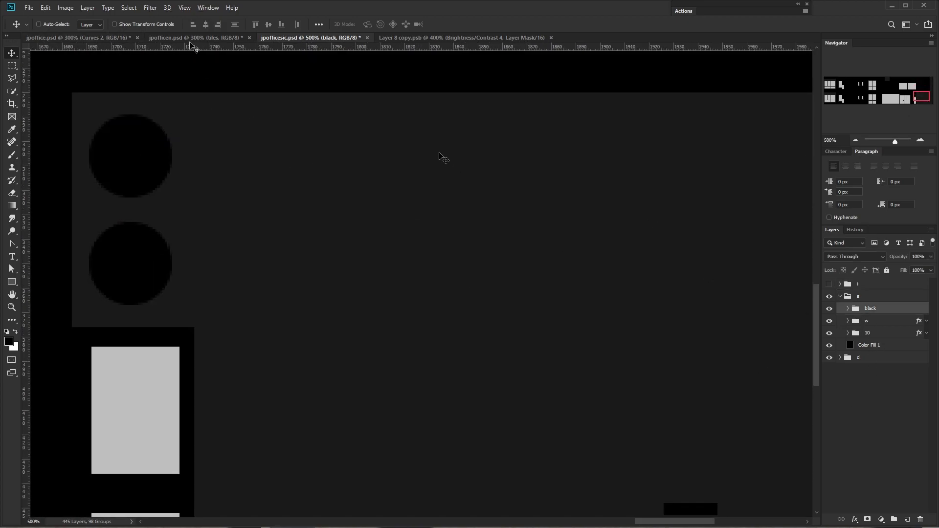
Copy the ac layer from jpoffice.psd into the s group of jpofficesic.psd, between the black and w groups
{"action": "left_click", "coordinate": [74, 38]}
{"action": "right_click", "coordinate": [550, 337]}
{"action": "left_click", "coordinate": [563, 392]}
{"action": "left_click_drag", "start_coordinate": [574, 392], "coordinate": [514, 362]}
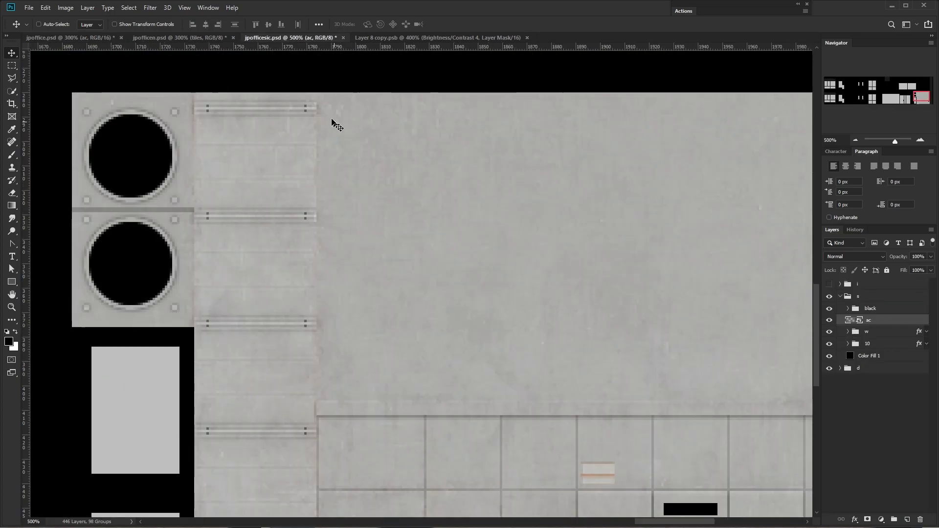
Open the Camera Raw filter for the copied ac layer and expand its Basic adjustments
{"action": "scroll", "coordinate": [416, 318], "scroll_direction": "down", "scroll_amount": 2}
{"action": "left_click_drag", "start_coordinate": [398, 296], "coordinate": [417, 235]}
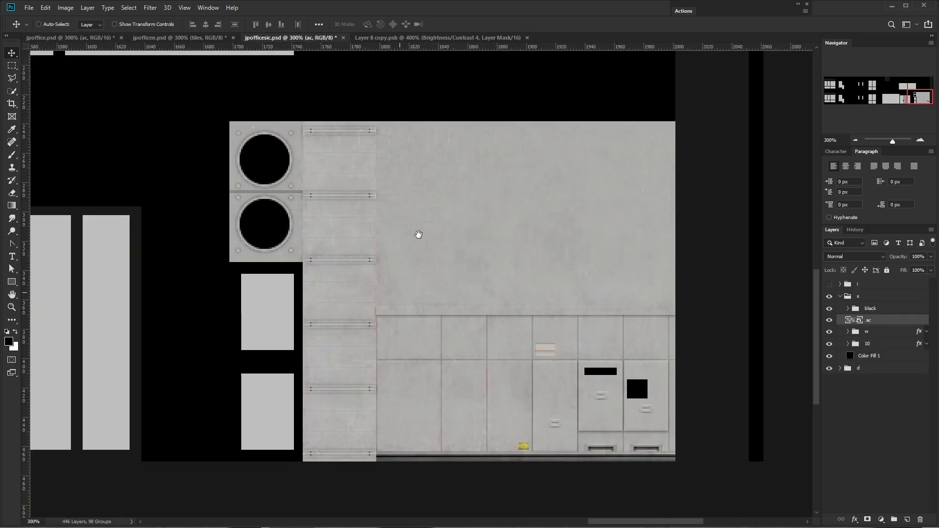
{"action": "left_click", "coordinate": [147, 8]}
{"action": "left_click", "coordinate": [177, 69]}
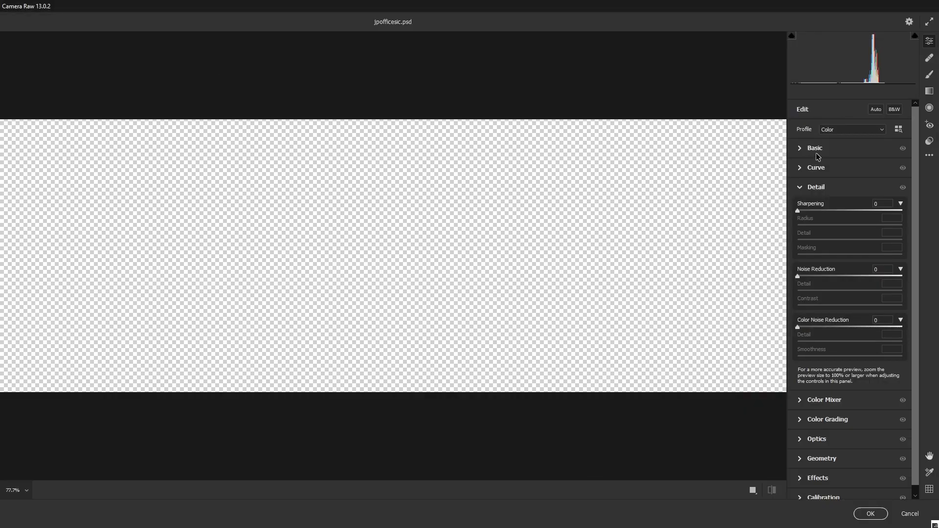
{"action": "left_click", "coordinate": [817, 153]}
{"action": "scroll", "coordinate": [691, 298], "scroll_direction": "down", "scroll_amount": 1}
Set Clarity and Dehaze to +100 and Texture to -17 for the AC texture, judging it at 300% magnification
{"action": "left_click", "coordinate": [26, 491]}
{"action": "left_click", "coordinate": [25, 388]}
{"action": "left_click_drag", "start_coordinate": [601, 325], "coordinate": [291, 340]}
{"action": "left_click", "coordinate": [29, 492]}
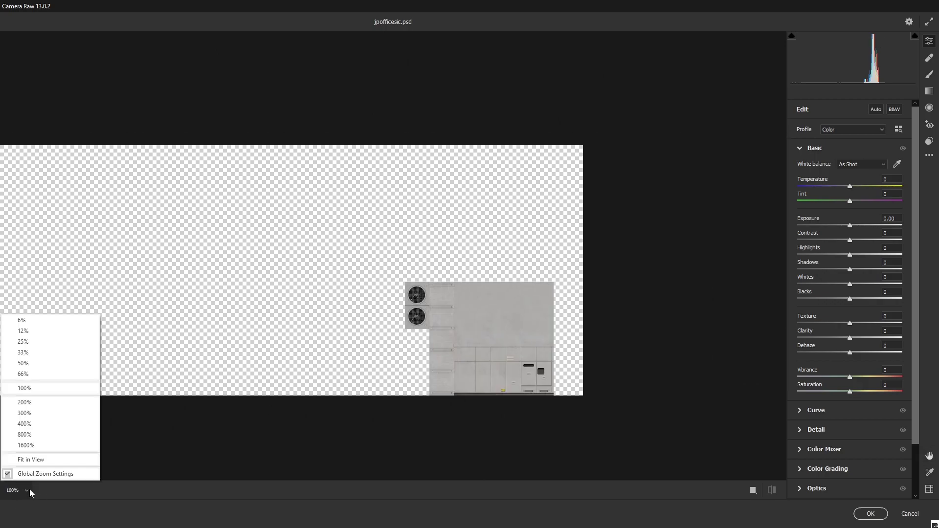
{"action": "left_click", "coordinate": [45, 414]}
{"action": "left_click_drag", "start_coordinate": [600, 425], "coordinate": [357, 176]}
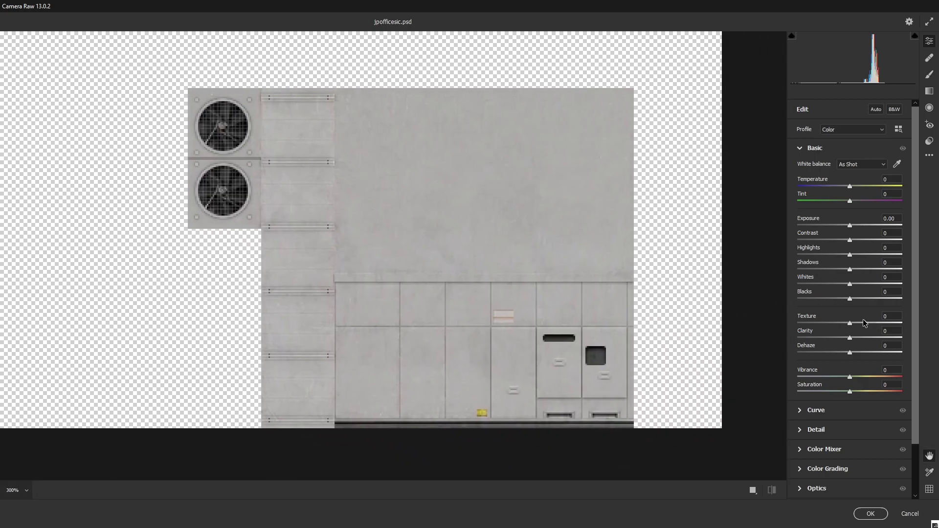
{"action": "left_click_drag", "start_coordinate": [880, 327], "coordinate": [917, 339]}
{"action": "left_click_drag", "start_coordinate": [866, 355], "coordinate": [905, 351]}
{"action": "left_click_drag", "start_coordinate": [855, 324], "coordinate": [841, 323]}
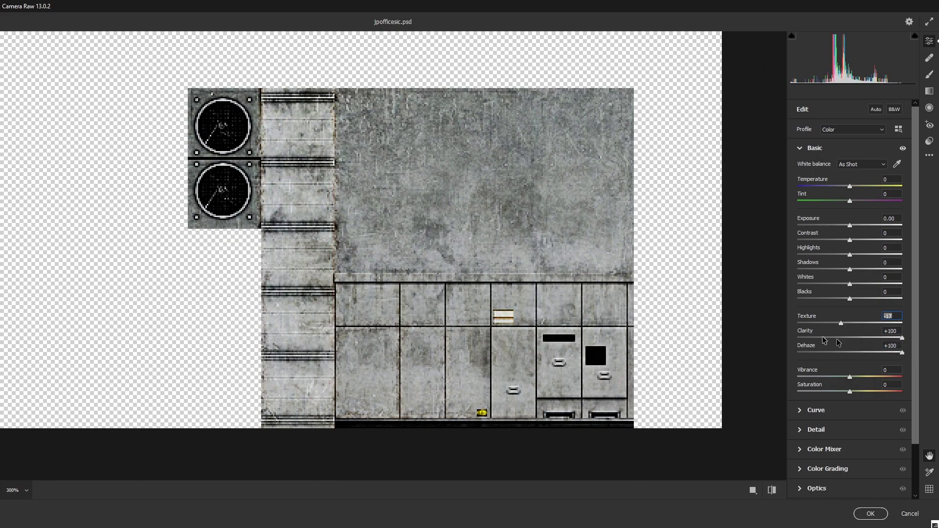
Set Highlights +97, Shadows -90, Contrast +100, Exposure +0.05, Vibrance and Saturation -100, and apply the Camera Raw filter
{"action": "left_click_drag", "start_coordinate": [849, 254], "coordinate": [901, 255]}
{"action": "left_click_drag", "start_coordinate": [850, 269], "coordinate": [803, 269]}
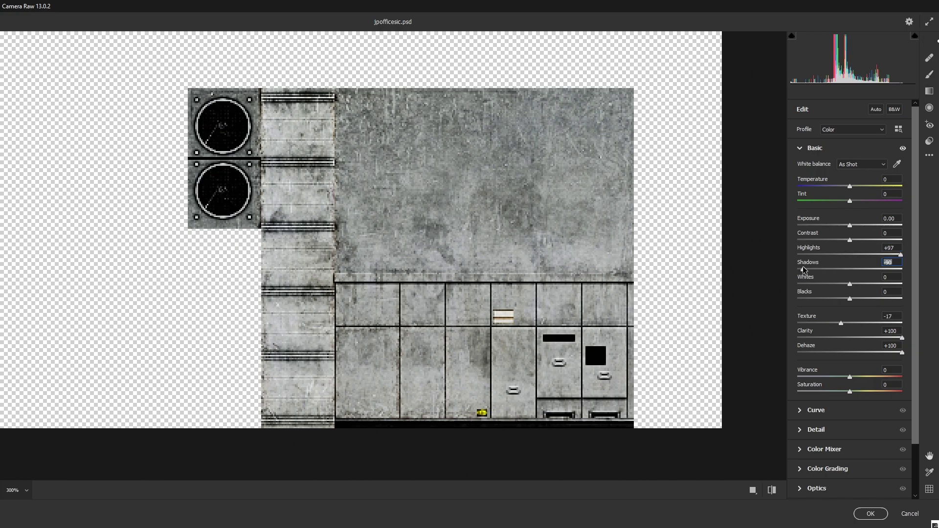
{"action": "left_click_drag", "start_coordinate": [850, 240], "coordinate": [903, 240]}
{"action": "left_click_drag", "start_coordinate": [850, 377], "coordinate": [798, 392]}
{"action": "left_click", "coordinate": [851, 225]}
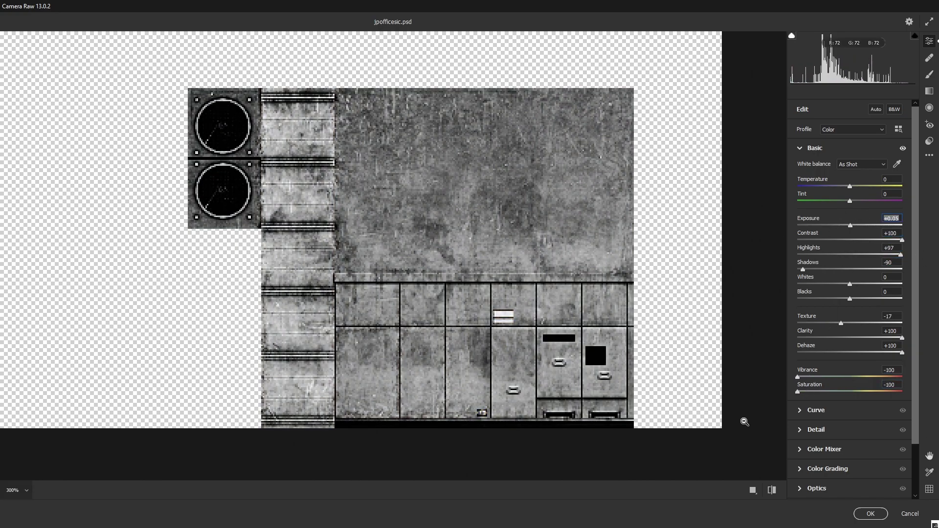
{"action": "left_click", "coordinate": [864, 515]}
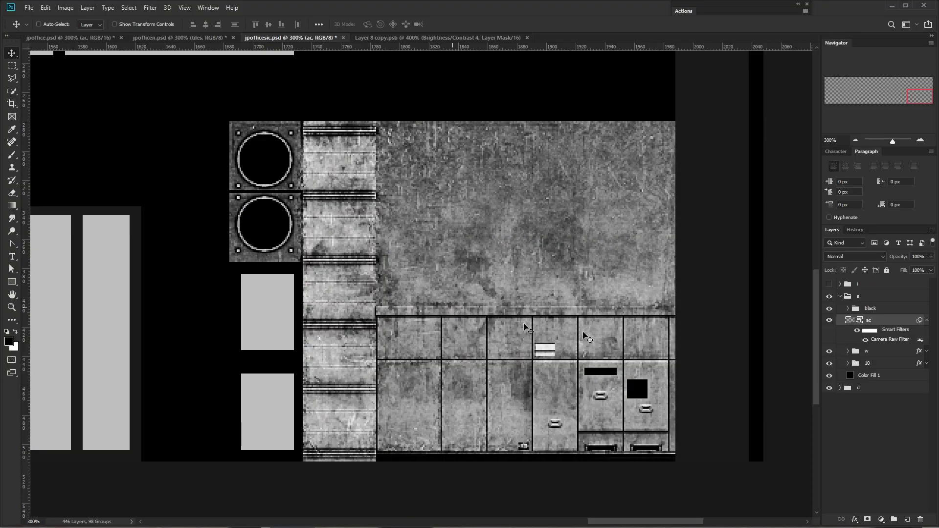
Add a Brightness/Contrast adjustment clipped to the ac layer, raising its contrast and slightly lowering its brightness
{"action": "left_click", "coordinate": [881, 520]}
{"action": "left_click", "coordinate": [896, 527]}
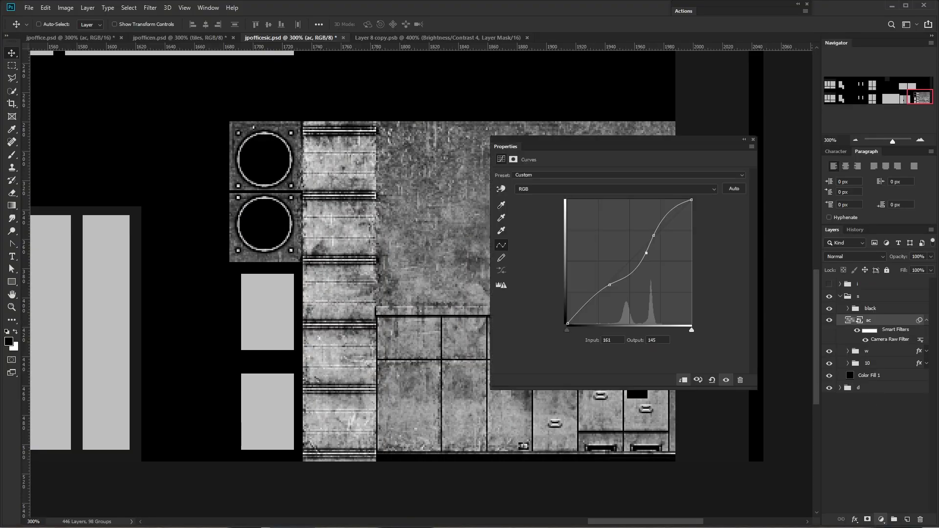
{"action": "key", "text": "ctrl+alt+g"}
{"action": "left_click_drag", "start_coordinate": [620, 222], "coordinate": [813, 236]}
{"action": "left_click_drag", "start_coordinate": [742, 222], "coordinate": [678, 221]}
{"action": "left_click", "coordinate": [497, 234]}
{"action": "left_click_drag", "start_coordinate": [605, 203], "coordinate": [594, 203]}
{"action": "left_click", "coordinate": [753, 139]}
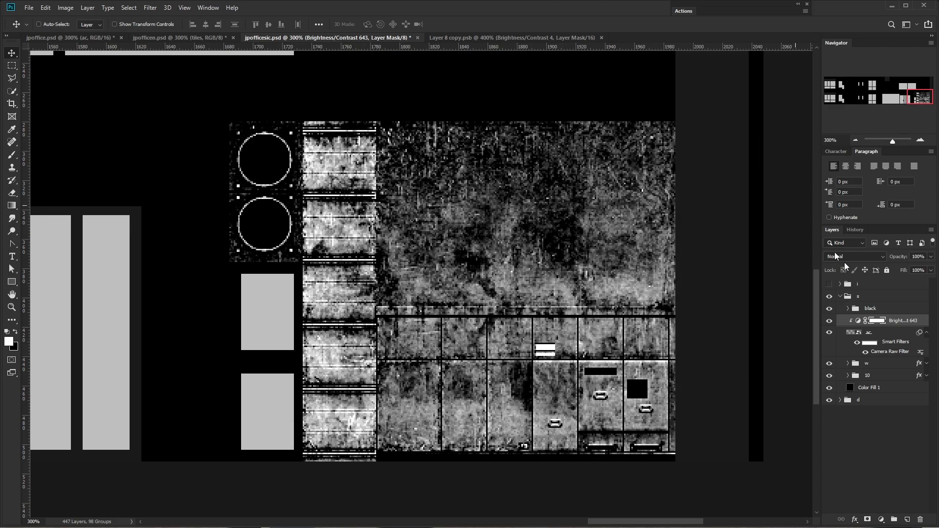
Compare the specular map with the ac layer hidden and shown, and set that layer's blend mode to Overlay
{"action": "left_click", "coordinate": [925, 333]}
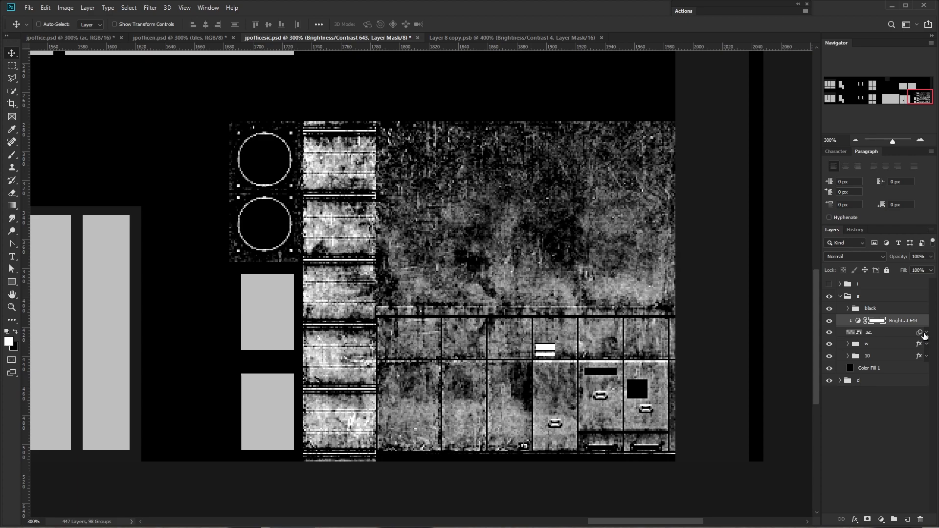
{"action": "left_click", "coordinate": [874, 333]}
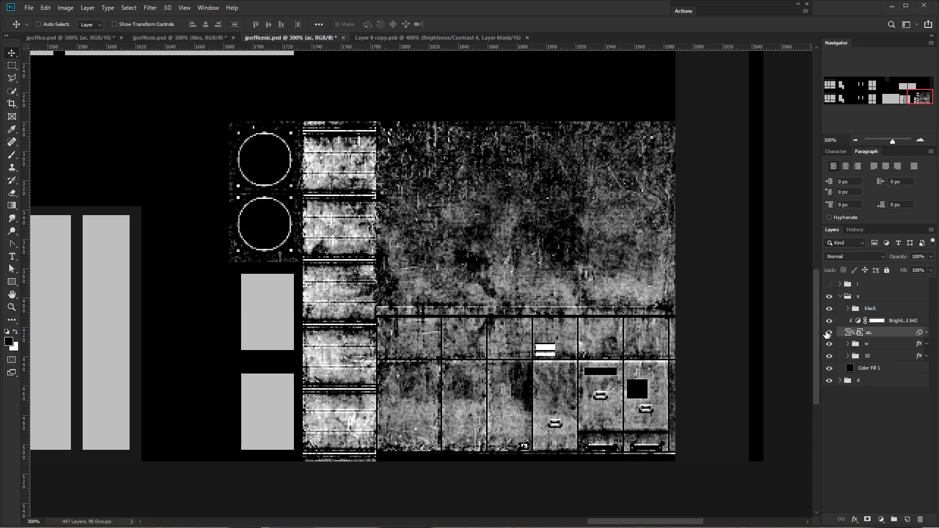
{"action": "left_click", "coordinate": [829, 332]}
{"action": "left_click", "coordinate": [829, 332]}
{"action": "left_click", "coordinate": [829, 333]}
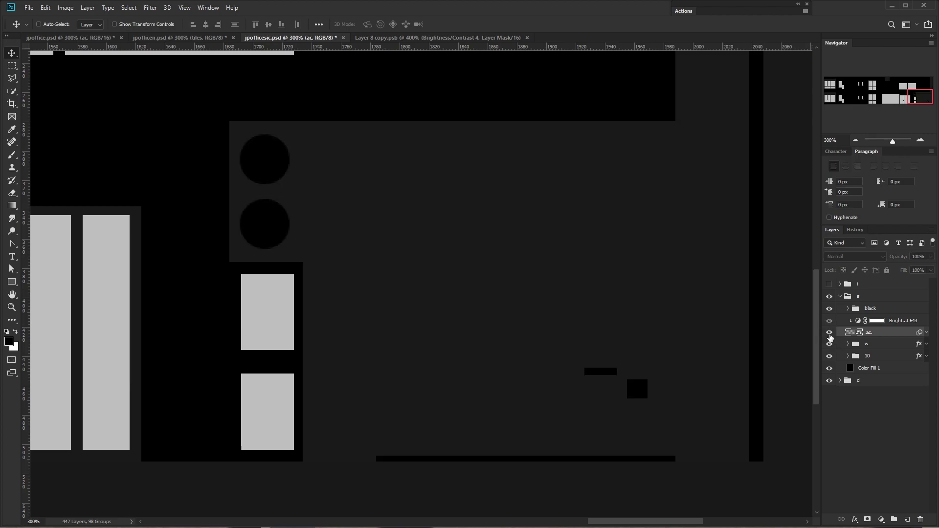
{"action": "left_click", "coordinate": [829, 333]}
{"action": "left_click", "coordinate": [862, 256]}
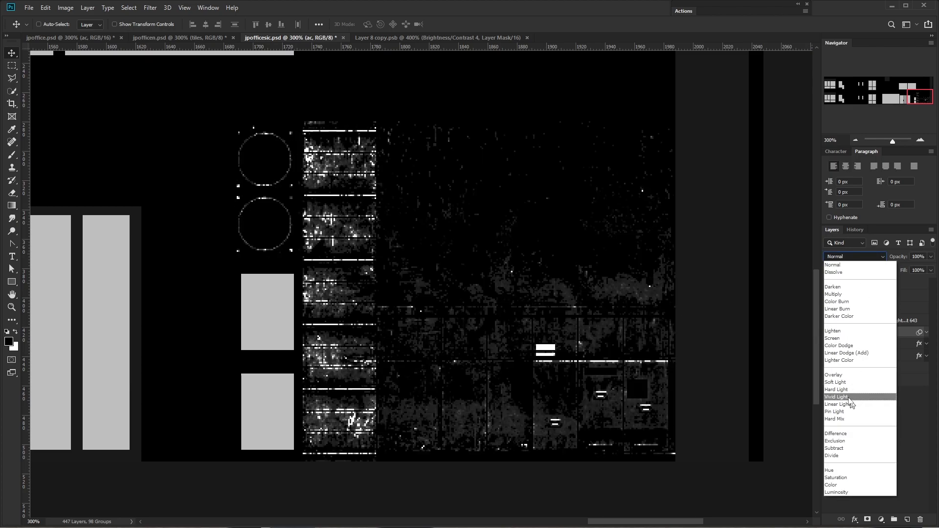
{"action": "left_click", "coordinate": [842, 377]}
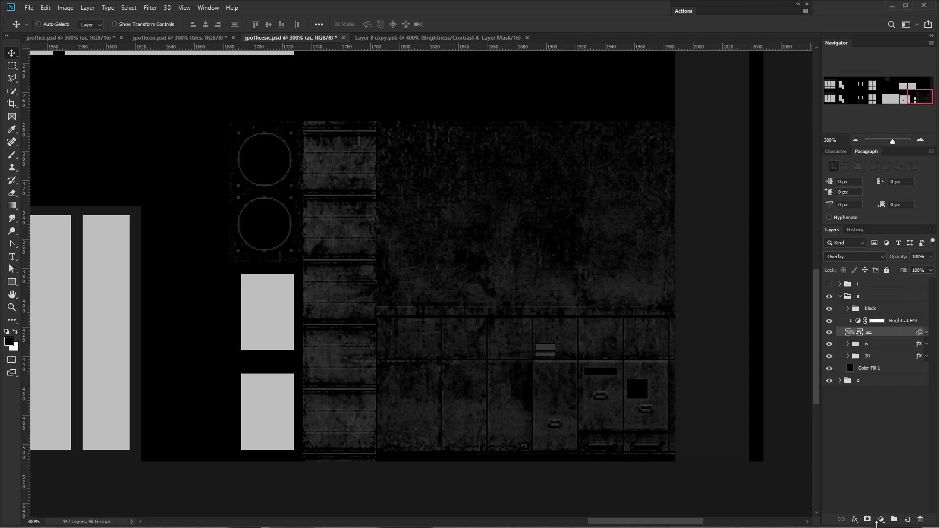
Add a Hue/Saturation adjustment clipped directly above the ac layer with Saturation at -100
{"action": "left_click", "coordinate": [882, 520]}
{"action": "left_click", "coordinate": [867, 448]}
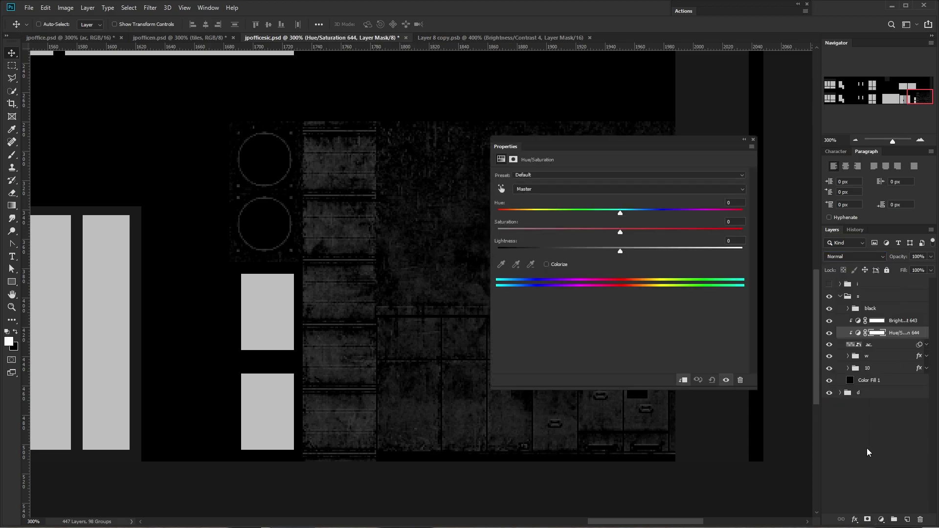
{"action": "left_click_drag", "start_coordinate": [621, 235], "coordinate": [494, 232]}
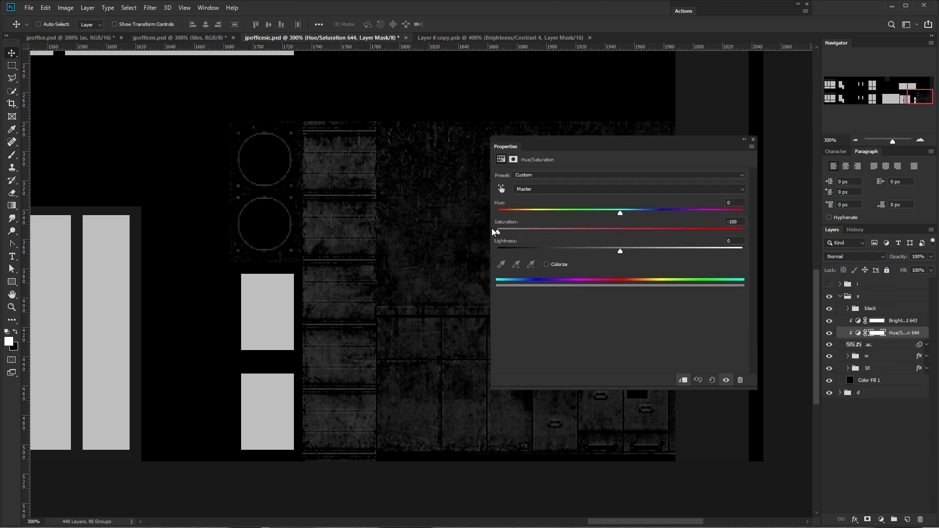
{"action": "left_click", "coordinate": [754, 140]}
Set both the fill and the opacity of the ac layer to 50%
{"action": "left_click", "coordinate": [875, 347]}
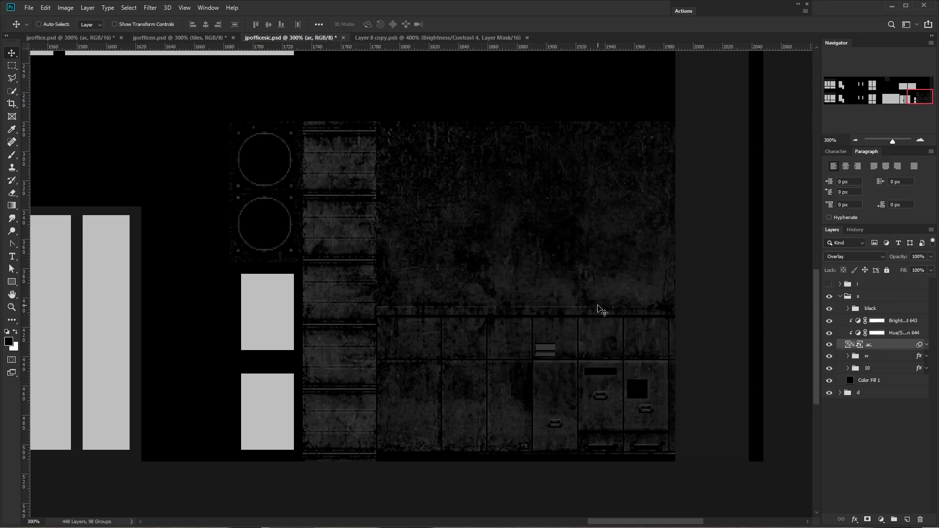
{"action": "key", "text": "shift+5"}
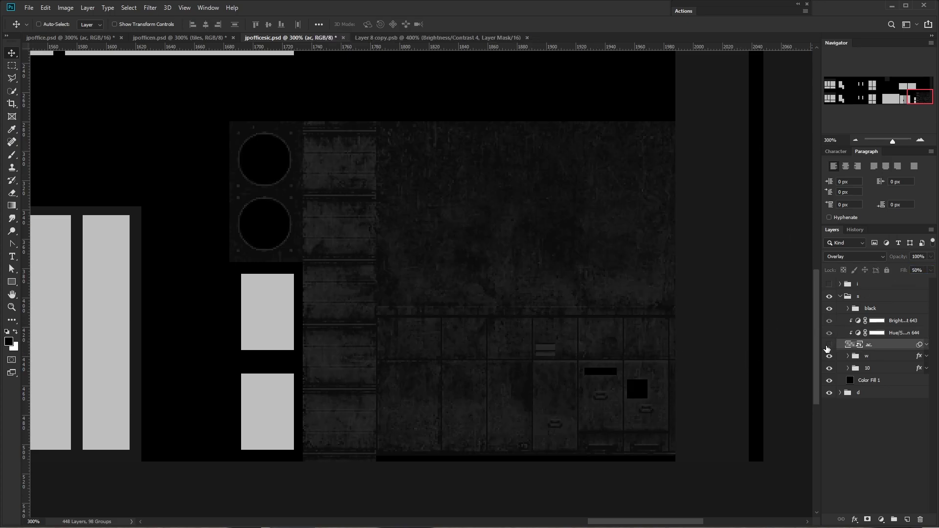
{"action": "key", "text": "5"}
Sample gray values on the AC panels with the foreground Color Picker and cancel it
{"action": "left_click", "coordinate": [867, 297]}
{"action": "left_click", "coordinate": [9, 342]}
{"action": "left_click", "coordinate": [394, 253]}
{"action": "left_click", "coordinate": [326, 230]}
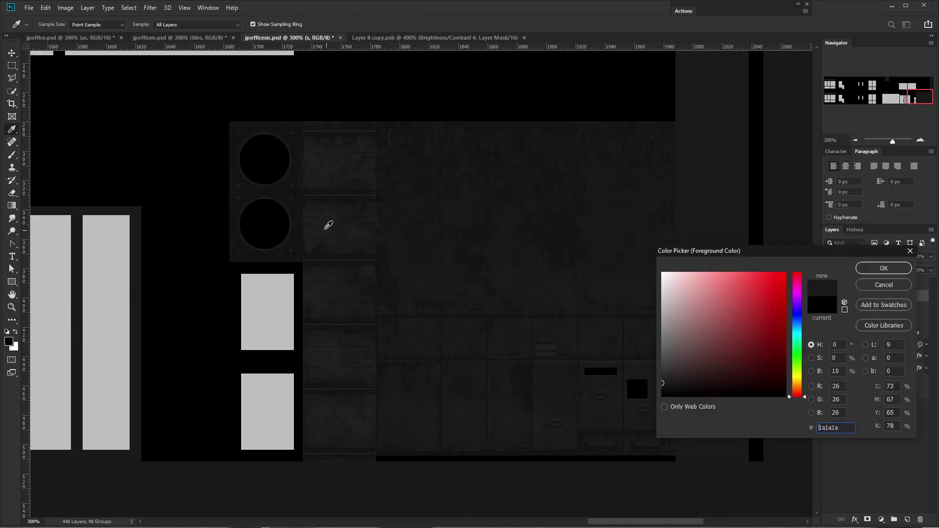
{"action": "left_click", "coordinate": [886, 285]}
Check the clipped Brightness/Contrast adjustment and set the ac layer's opacity to 70%
{"action": "left_click", "coordinate": [885, 348]}
{"action": "left_click", "coordinate": [877, 320]}
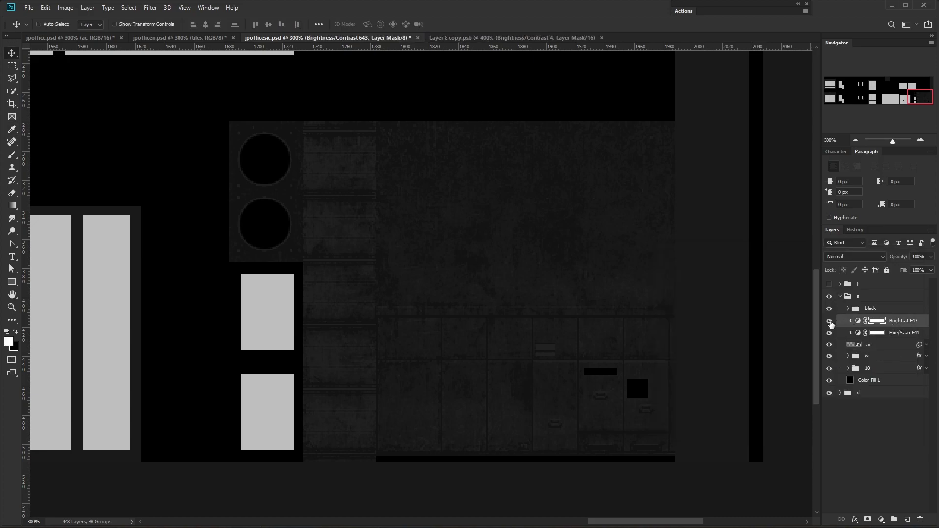
{"action": "left_click", "coordinate": [881, 345]}
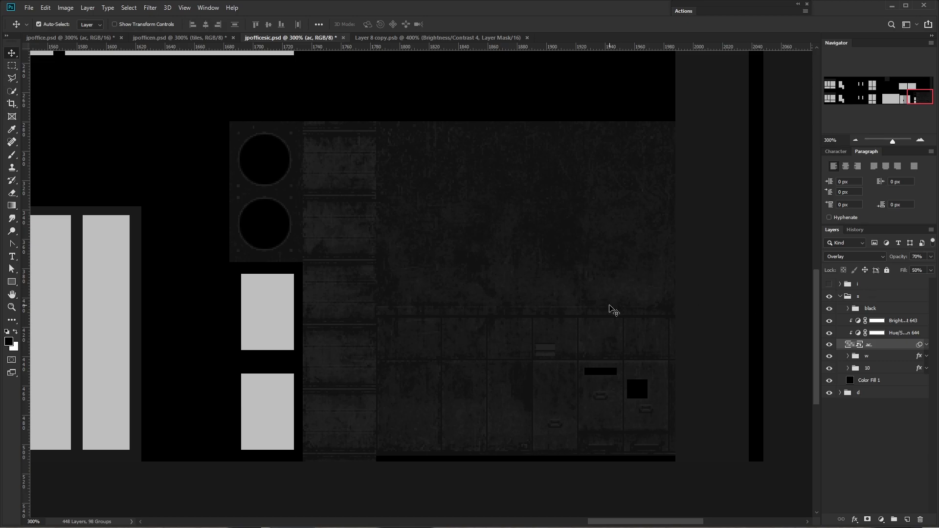
Save the specular map as jpoffice_s.png in the Import folder, replacing the existing file
{"action": "key", "text": "ctrl+shift+s"}
{"action": "left_click", "coordinate": [503, 175]}
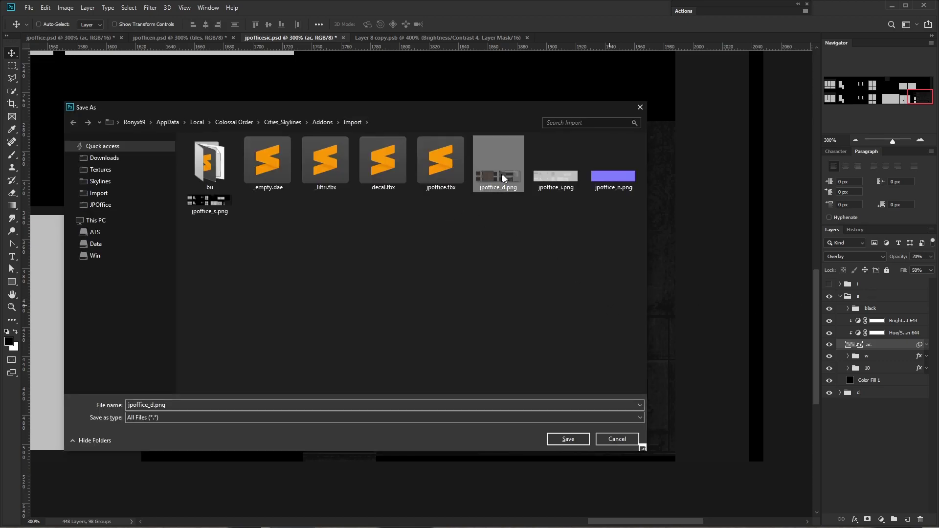
{"action": "double_click", "coordinate": [210, 209]}
{"action": "left_click", "coordinate": [496, 360]}
Switch to Cities: Skylines and move the time of day from noon towards evening to check the AC units
{"action": "key", "text": "alt+Tab"}
{"action": "left_click", "coordinate": [416, 268]}
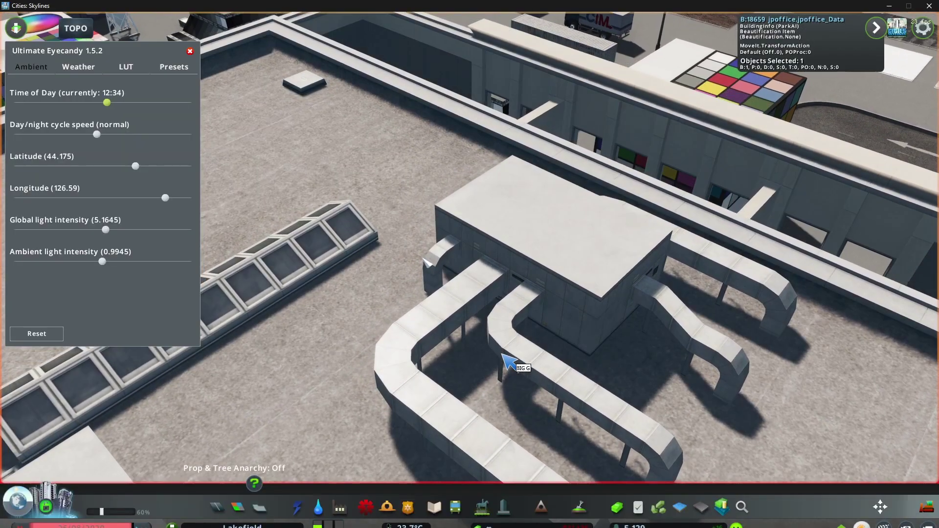
{"action": "left_click_drag", "start_coordinate": [106, 102], "coordinate": [143, 102]}
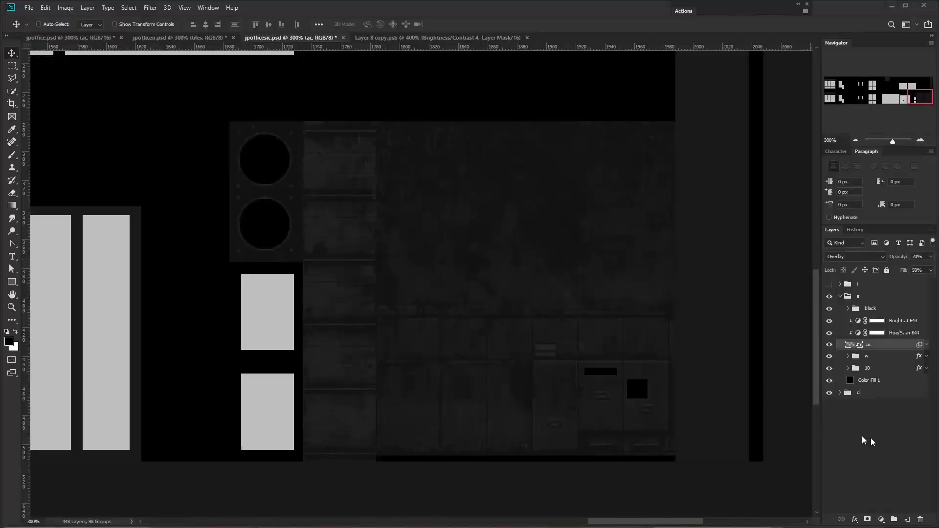
Switch to Photoshop and save the specular map over jpoffice_s.png once more
{"action": "key", "text": "ctrl+shift+s"}
{"action": "double_click", "coordinate": [210, 225]}
{"action": "left_click", "coordinate": [322, 175]}
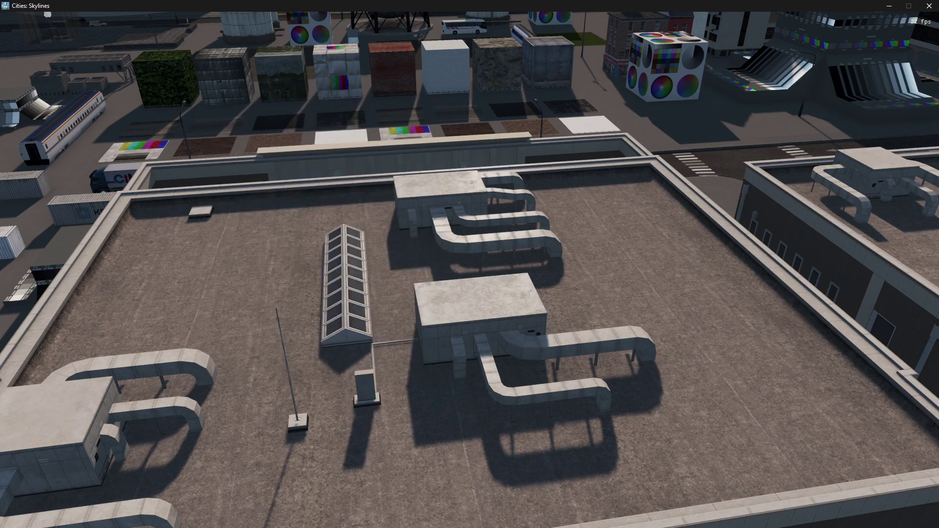
Examine the low-sun reflections on the rooftop AC unit's roof, panels and ducts in Cities: Skylines from several angles
{"action": "scroll", "coordinate": [471, 272], "scroll_direction": "up", "scroll_amount": 5}
{"action": "scroll", "coordinate": [471, 271], "scroll_direction": "down", "scroll_amount": 3}
{"action": "scroll", "coordinate": [470, 271], "scroll_direction": "up", "scroll_amount": 2}
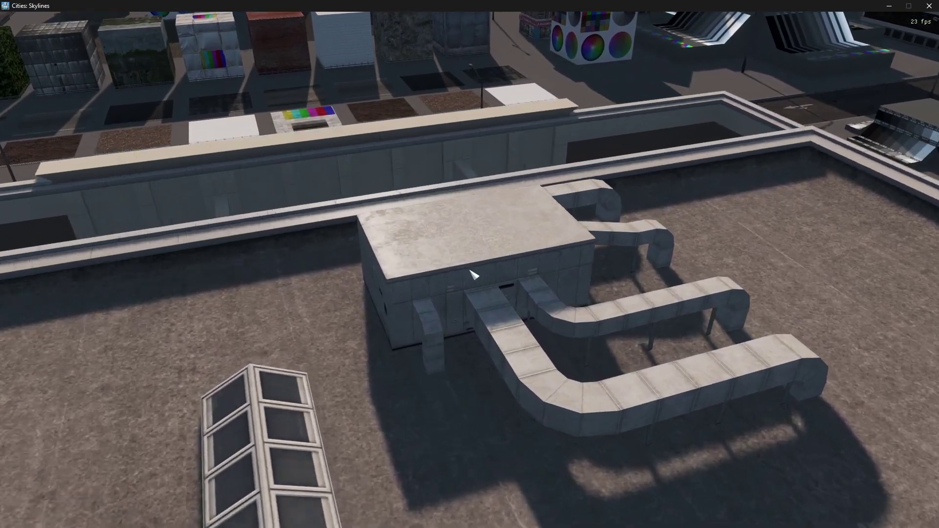
{"action": "scroll", "coordinate": [472, 274], "scroll_direction": "up", "scroll_amount": 5}
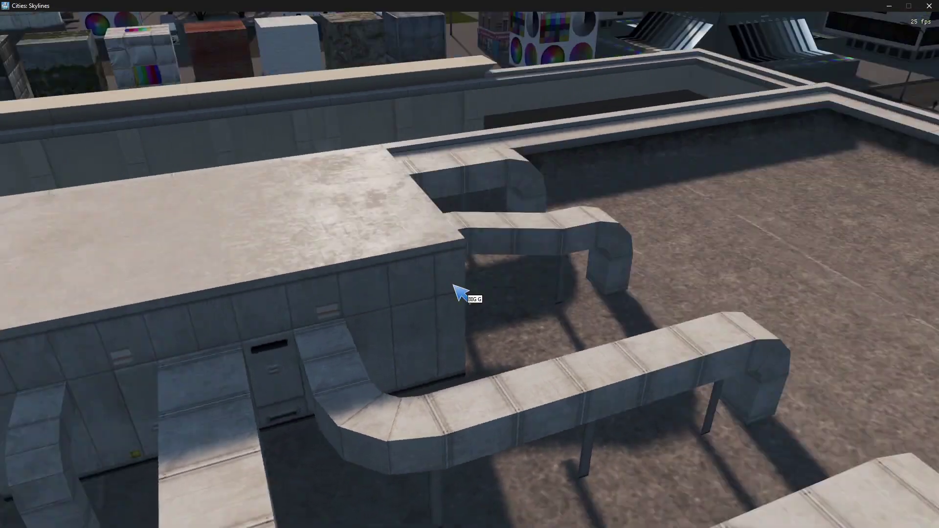
{"action": "scroll", "coordinate": [442, 278], "scroll_direction": "down", "scroll_amount": 2}
{"action": "key", "text": "d"}
{"action": "scroll", "coordinate": [432, 271], "scroll_direction": "up", "scroll_amount": 2}
{"action": "scroll", "coordinate": [355, 268], "scroll_direction": "down", "scroll_amount": 3}
{"action": "key", "text": "a"}
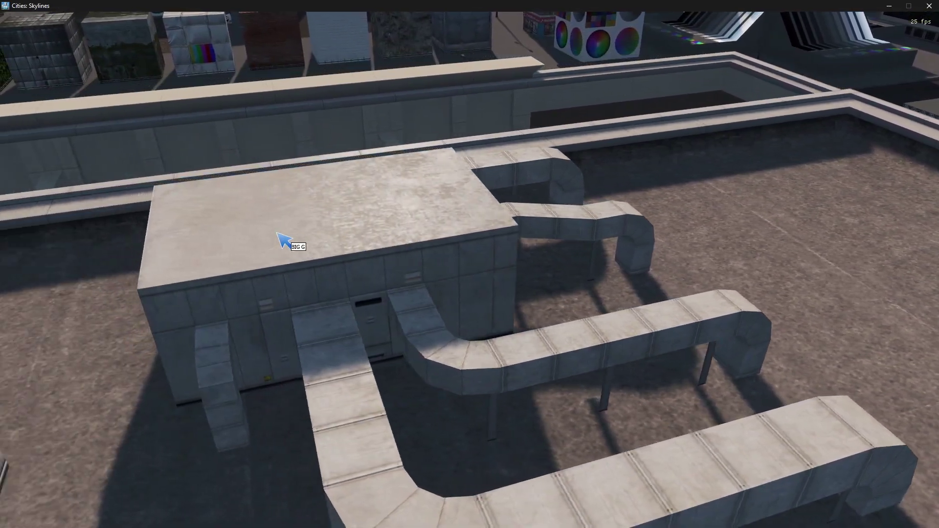
{"action": "left_click_drag", "start_coordinate": [330, 236], "coordinate": [498, 225]}
{"action": "key", "text": "a"}
{"action": "scroll", "coordinate": [479, 233], "scroll_direction": "up", "scroll_amount": 2}
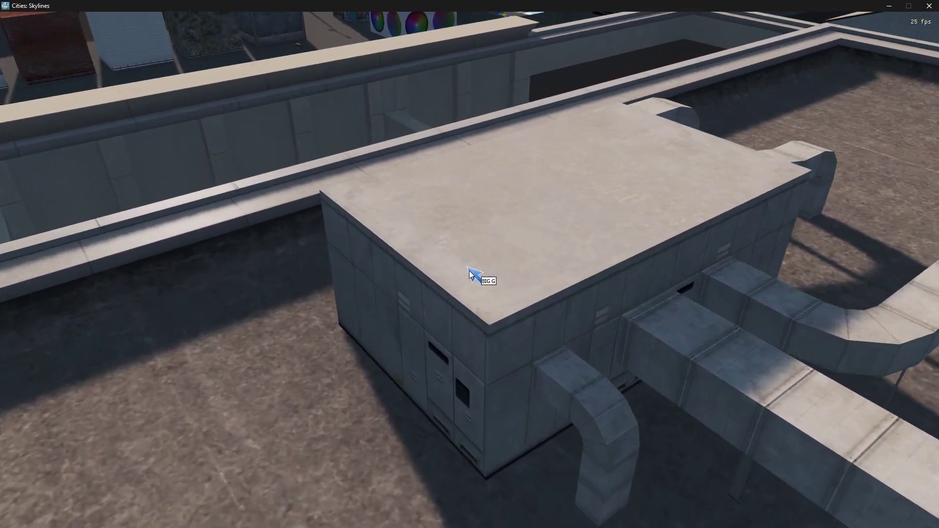
Examine the metal ducts of another rooftop AC unit up close in the low sunlight
{"action": "scroll", "coordinate": [470, 265], "scroll_direction": "up", "scroll_amount": 8}
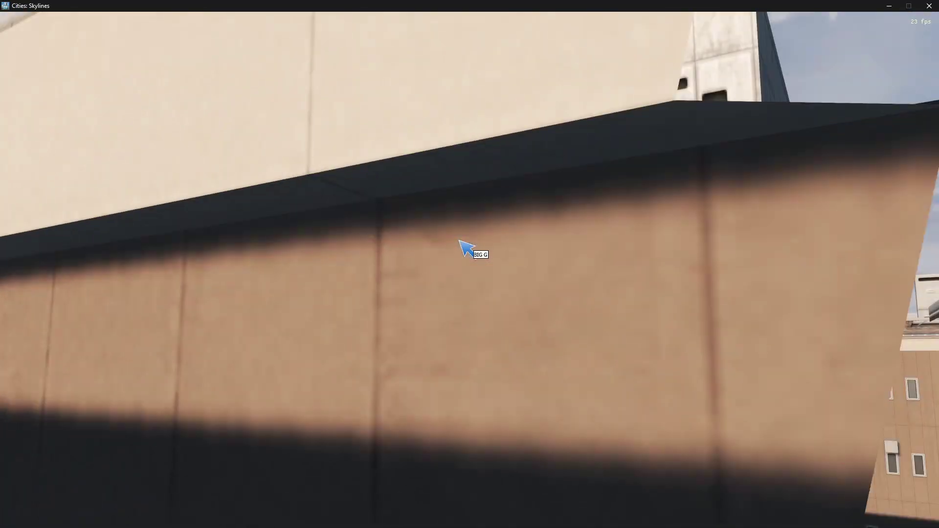
{"action": "scroll", "coordinate": [467, 248], "scroll_direction": "down", "scroll_amount": 5}
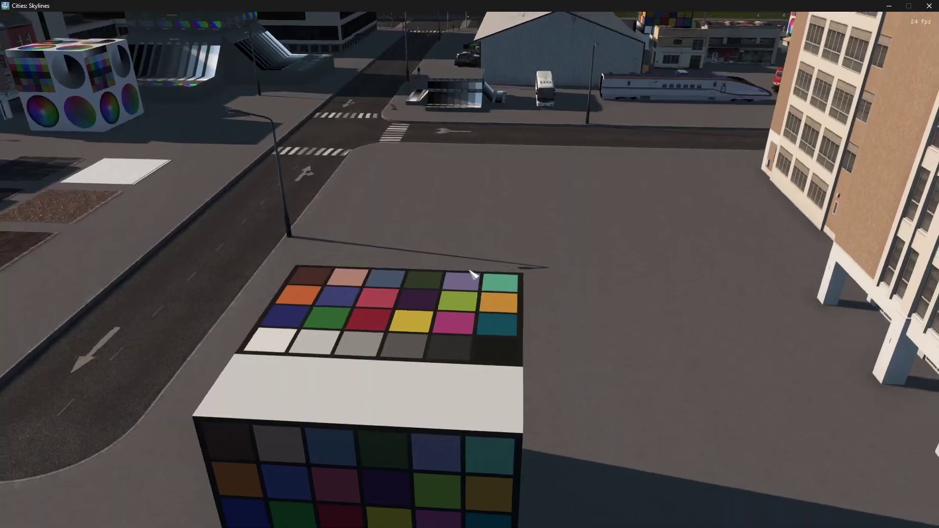
{"action": "scroll", "coordinate": [470, 272], "scroll_direction": "down", "scroll_amount": 4}
{"action": "left_click_drag", "start_coordinate": [470, 271], "coordinate": [539, 56]}
{"action": "scroll", "coordinate": [470, 265], "scroll_direction": "up", "scroll_amount": 5}
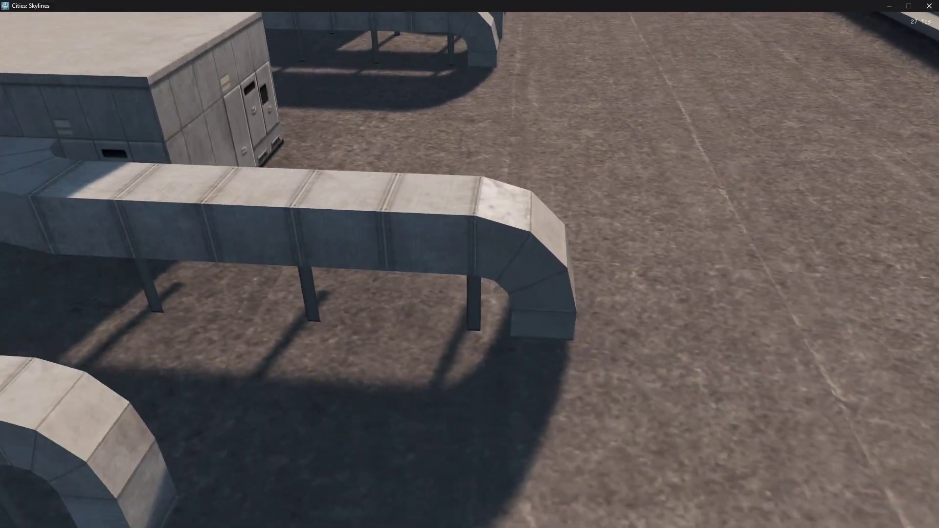
Switch to Photoshop and set the ac layer's opacity and fill to 100%
{"action": "key", "text": "alt+Tab"}
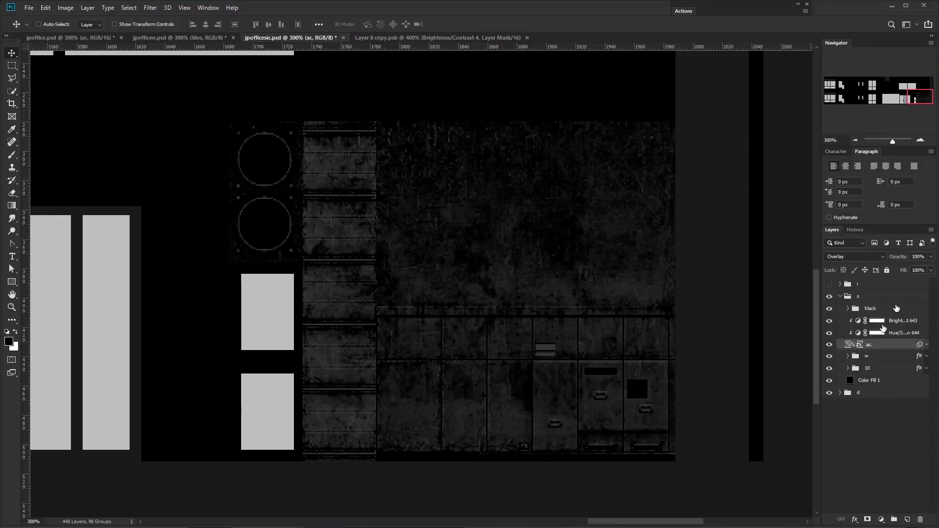
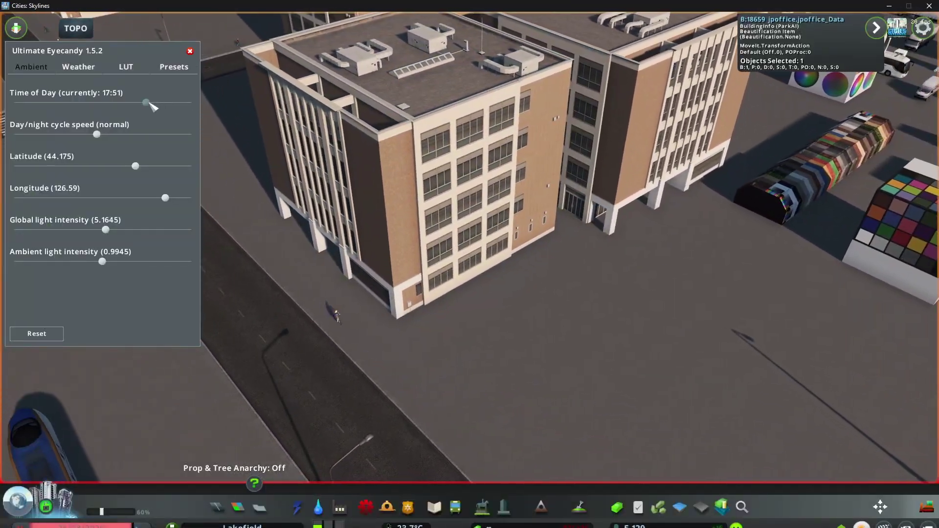
Switch to Cities: Skylines, set the time of day to 20:41 and inspect the jpoffice building's night lighting
{"action": "left_click_drag", "start_coordinate": [149, 104], "coordinate": [167, 104]}
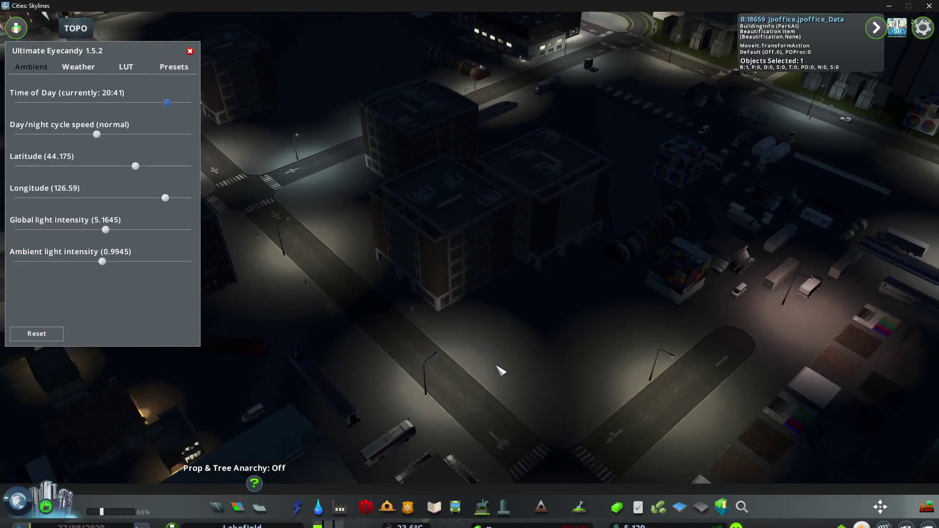
{"action": "scroll", "coordinate": [502, 371], "scroll_direction": "down", "scroll_amount": 2}
{"action": "left_click_drag", "start_coordinate": [501, 371], "coordinate": [565, 363]}
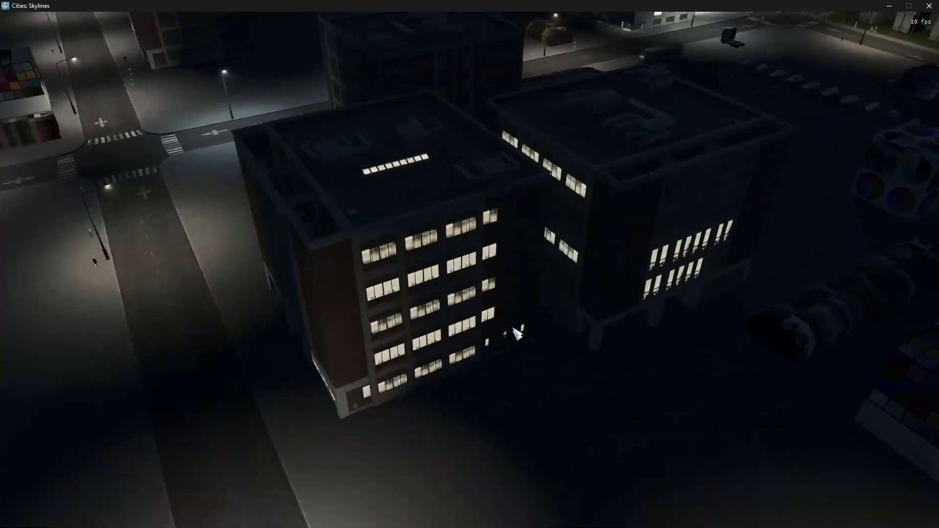
Examine the lit windows on the front, rear and street corner of the jpoffice buildings at night
{"action": "scroll", "coordinate": [531, 336], "scroll_direction": "up", "scroll_amount": 5}
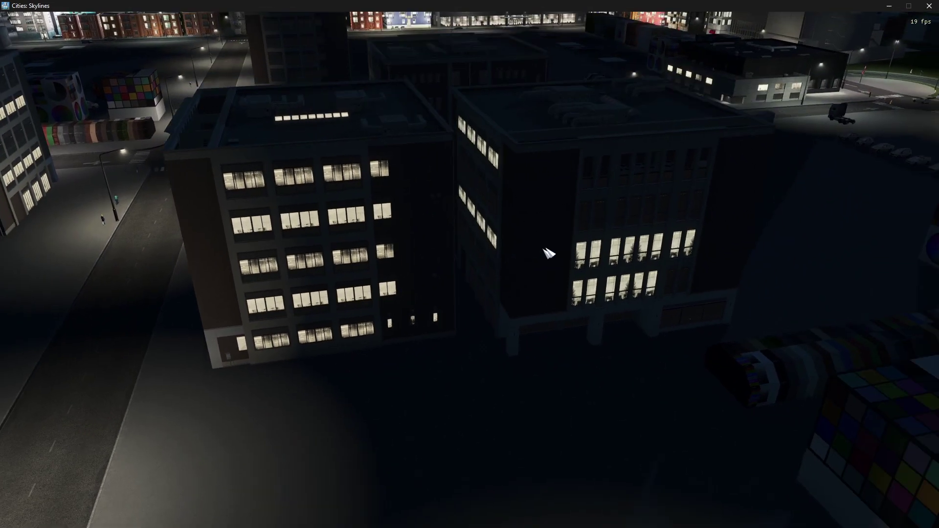
{"action": "left_click_drag", "start_coordinate": [543, 249], "coordinate": [617, 156]}
{"action": "scroll", "coordinate": [548, 264], "scroll_direction": "up", "scroll_amount": 2}
{"action": "scroll", "coordinate": [469, 264], "scroll_direction": "down", "scroll_amount": 3}
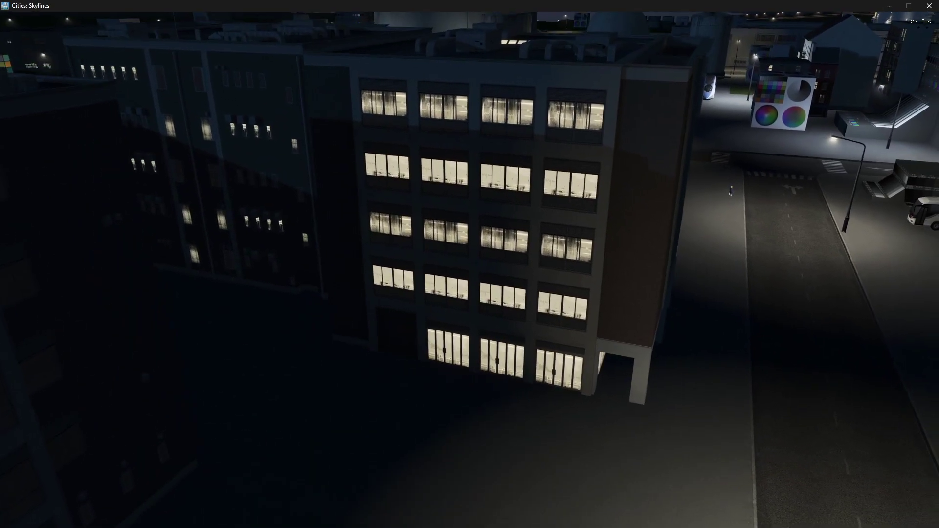
{"action": "scroll", "coordinate": [470, 264], "scroll_direction": "up", "scroll_amount": 3}
{"action": "key", "text": "w"}
{"action": "key", "text": "a"}
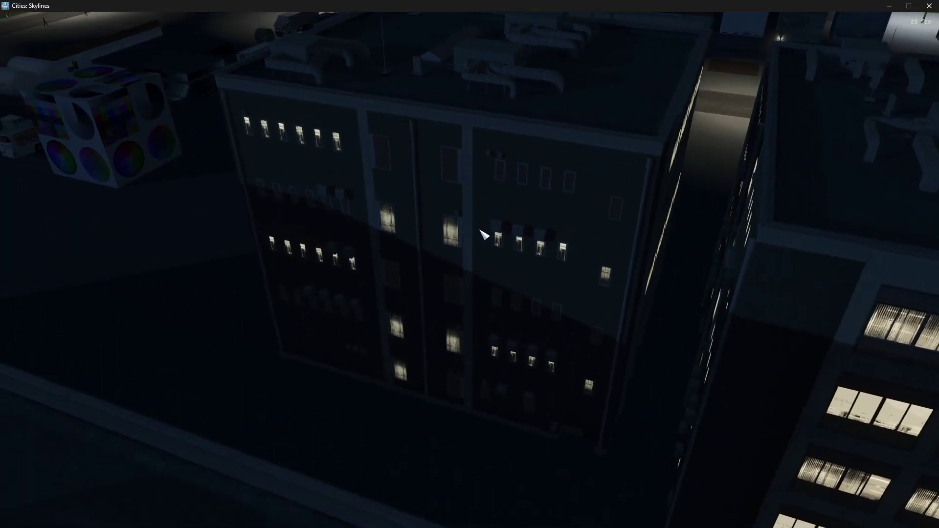
{"action": "scroll", "coordinate": [484, 236], "scroll_direction": "up", "scroll_amount": 3}
{"action": "left_click_drag", "start_coordinate": [676, 237], "coordinate": [587, 208]}
{"action": "scroll", "coordinate": [590, 210], "scroll_direction": "down", "scroll_amount": 5}
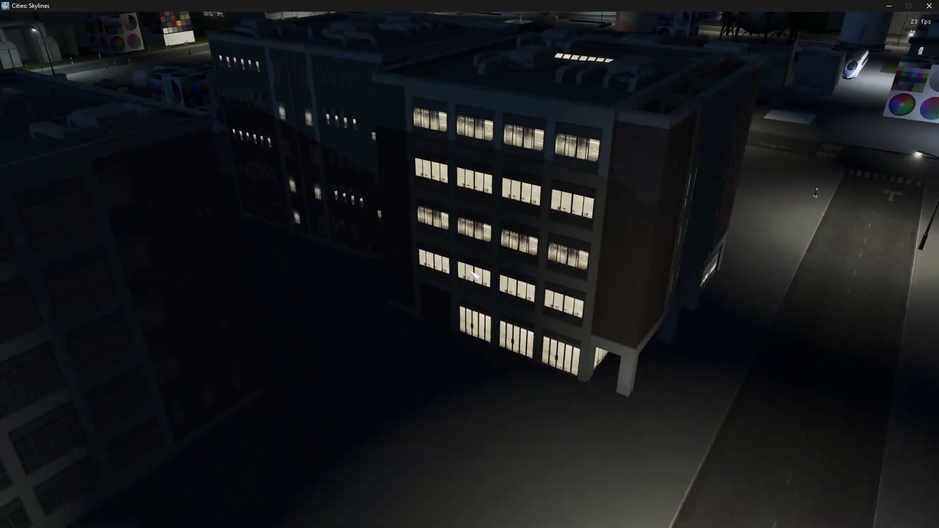
{"action": "scroll", "coordinate": [470, 272], "scroll_direction": "down", "scroll_amount": 3}
{"action": "mouse_move", "coordinate": [470, 272]}
{"action": "left_mouse_down"}
{"action": "mouse_move", "coordinate": [549, 323]}
{"action": "mouse_move", "coordinate": [587, 313]}
{"action": "mouse_move", "coordinate": [470, 271]}
{"action": "left_mouse_up"}
{"action": "scroll", "coordinate": [469, 270], "scroll_direction": "up", "scroll_amount": 3}
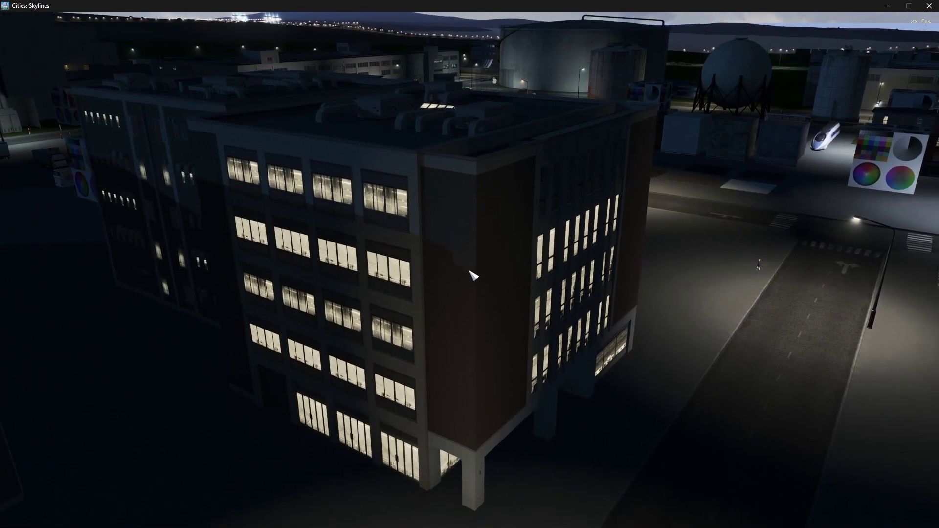
{"action": "scroll", "coordinate": [474, 275], "scroll_direction": "down", "scroll_amount": 2}
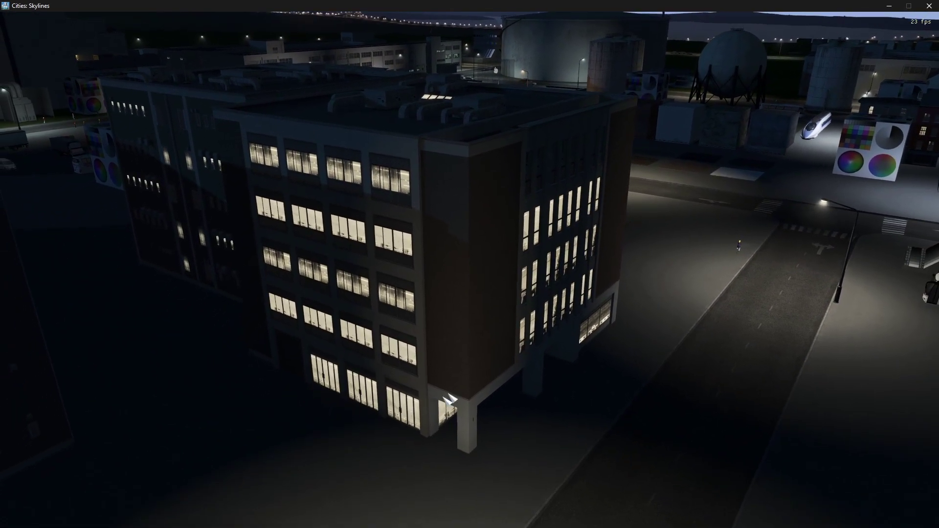
Switch to jpofficesic.psd in Photoshop, open the i group and hide its Levels 637 and Levels 638 adjustments
{"action": "key", "text": "alt+Tab"}
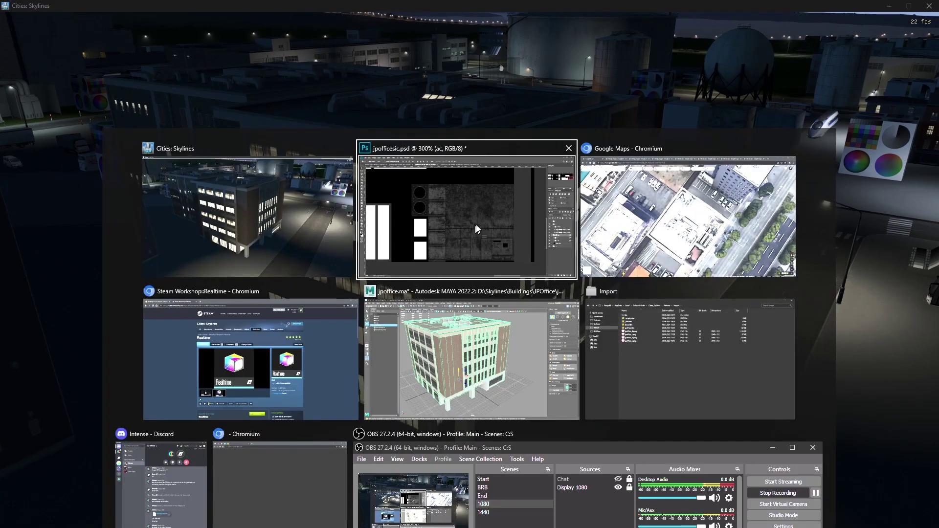
{"action": "left_click", "coordinate": [840, 297]}
{"action": "left_click", "coordinate": [830, 283]}
{"action": "left_click", "coordinate": [840, 283]}
{"action": "scroll", "coordinate": [617, 347], "scroll_direction": "down", "scroll_amount": 3}
{"action": "scroll", "coordinate": [439, 296], "scroll_direction": "up", "scroll_amount": 1}
{"action": "mouse_move", "coordinate": [311, 302]}
{"action": "left_mouse_down"}
{"action": "mouse_move", "coordinate": [434, 308]}
{"action": "mouse_move", "coordinate": [311, 306]}
{"action": "left_mouse_up"}
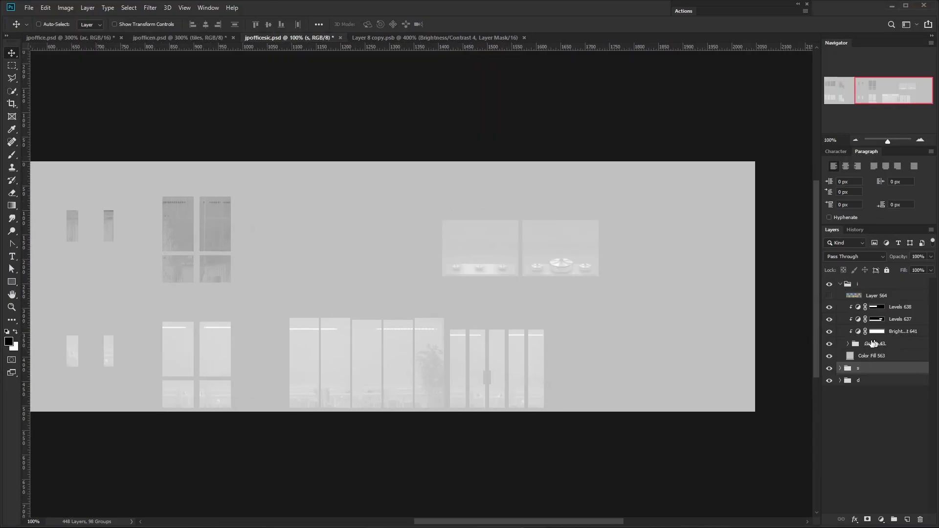
{"action": "left_click", "coordinate": [829, 320]}
{"action": "left_click", "coordinate": [895, 335]}
{"action": "left_click_drag", "start_coordinate": [401, 303], "coordinate": [679, 305]}
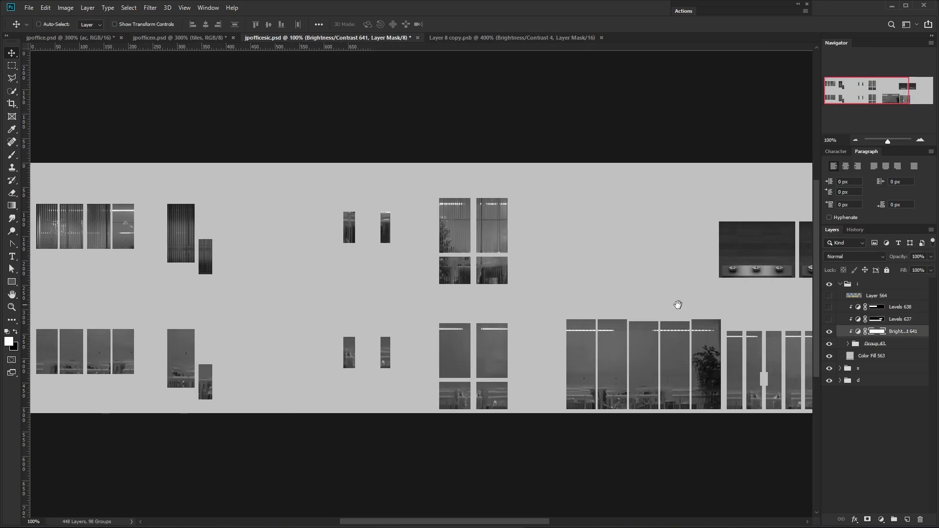
{"action": "left_click_drag", "start_coordinate": [611, 370], "coordinate": [524, 371]}
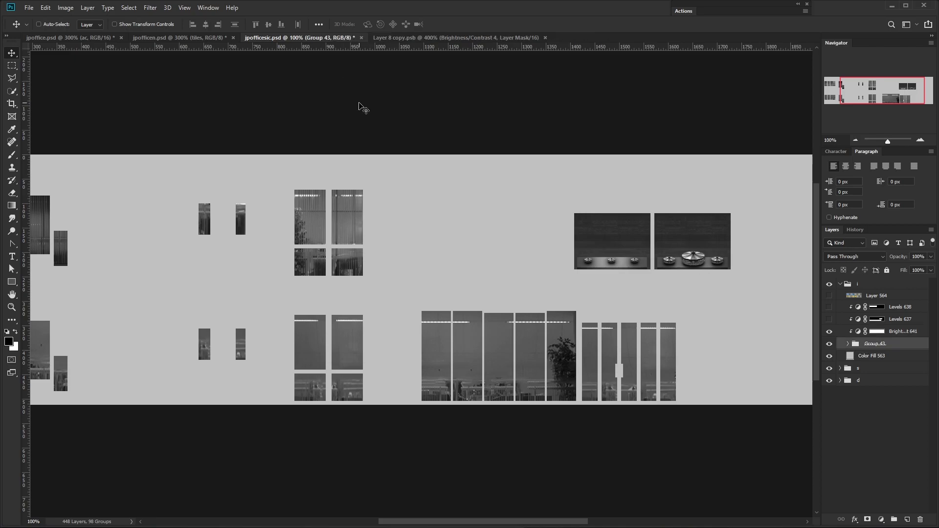
Open TexturesCom_HighRiseNight0048_2_M2.png from the Windows textures folder in Photoshop
{"action": "key", "text": "alt+Tab"}
{"action": "left_click", "coordinate": [64, 148]}
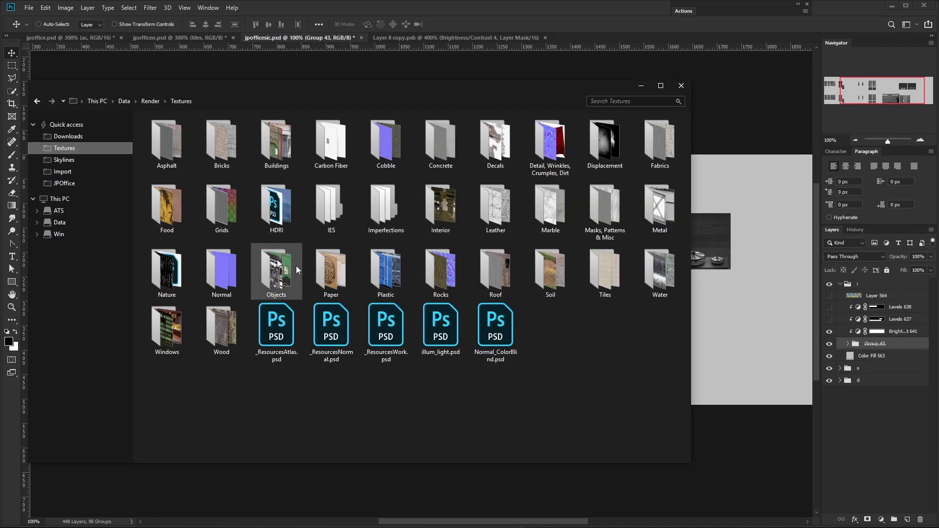
{"action": "double_click", "coordinate": [164, 326]}
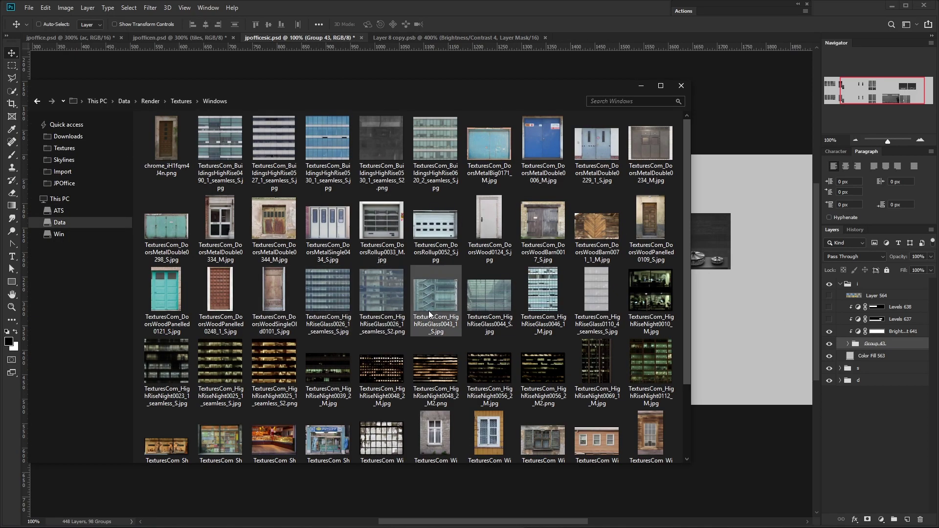
{"action": "scroll", "coordinate": [430, 315], "scroll_direction": "down", "scroll_amount": 3}
{"action": "left_click_drag", "start_coordinate": [431, 313], "coordinate": [534, 142]}
{"action": "left_click", "coordinate": [513, 310]}
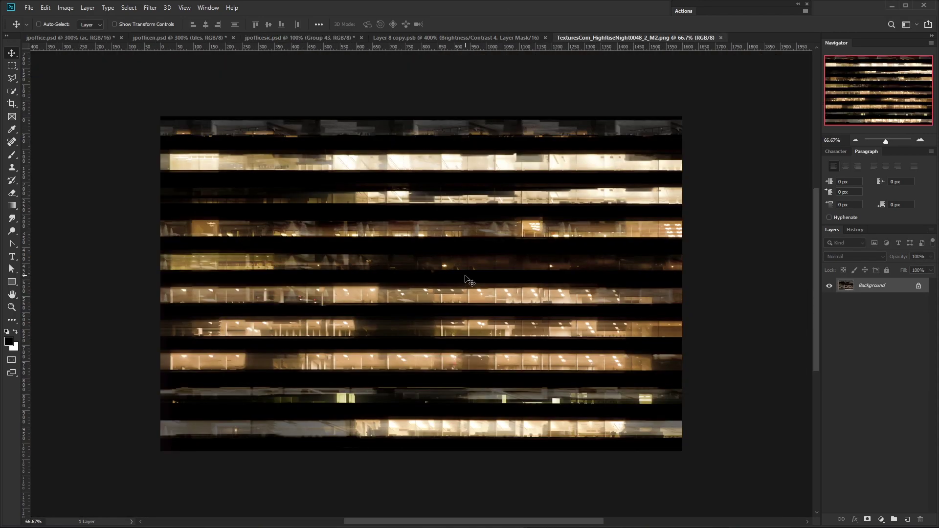
Copy a strip of dim night windows, about 754 × 38 px, from the texture into jpofficesic.psd
{"action": "left_click_drag", "start_coordinate": [456, 215], "coordinate": [453, 234]}
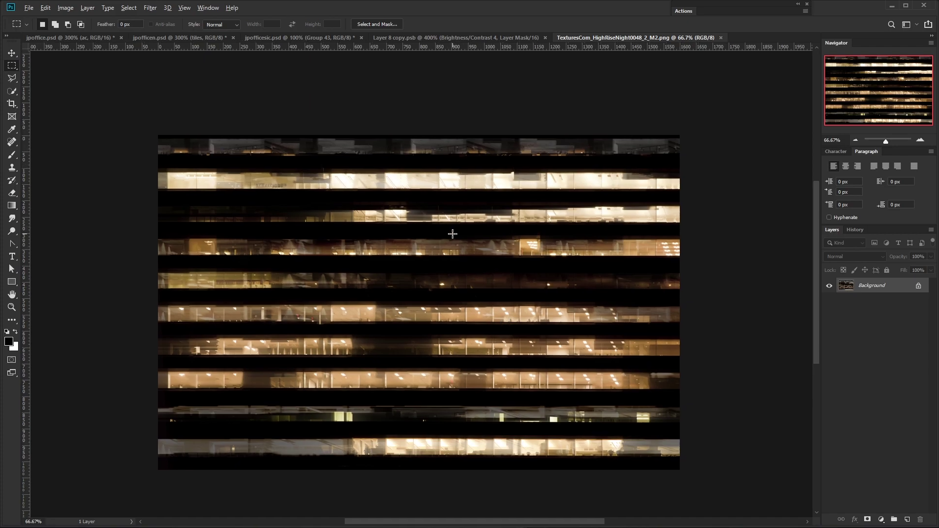
{"action": "scroll", "coordinate": [453, 234], "scroll_direction": "up", "scroll_amount": 1}
{"action": "left_click_drag", "start_coordinate": [141, 255], "coordinate": [191, 272]}
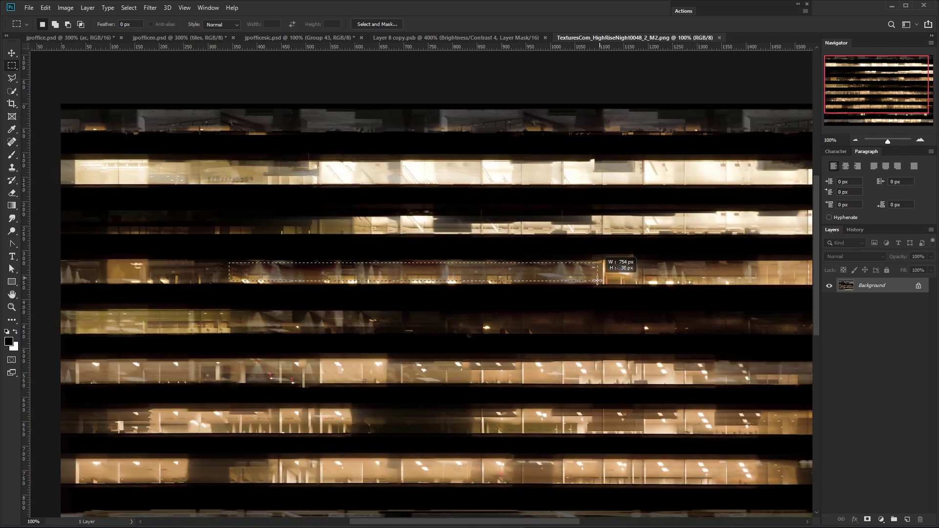
{"action": "key", "text": "ctrl+j"}
{"action": "key", "text": "v"}
{"action": "left_click_drag", "start_coordinate": [598, 283], "coordinate": [483, 304]}
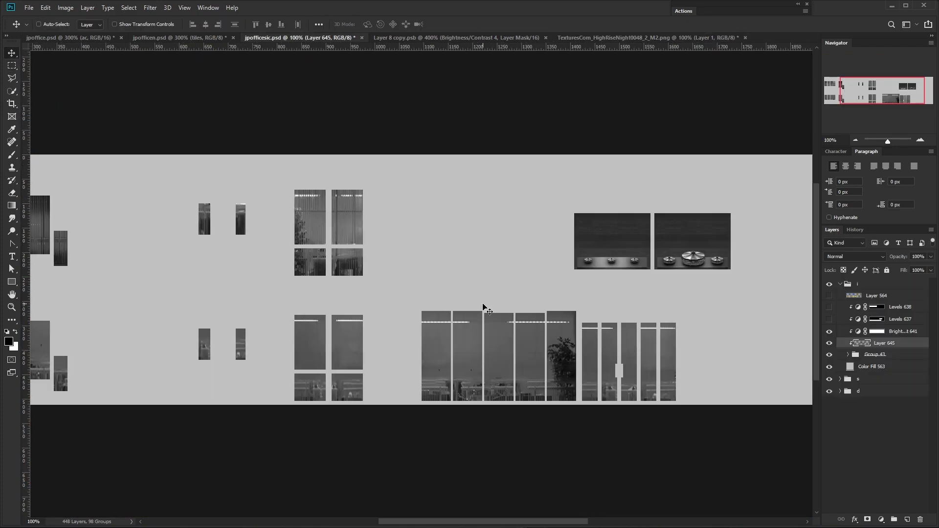
Place the strip layer at the top of Group 43 and hide the Brightness/Contrast 641 adjustment
{"action": "mouse_move", "coordinate": [419, 314]}
{"action": "left_mouse_down"}
{"action": "mouse_move", "coordinate": [358, 338]}
{"action": "mouse_move", "coordinate": [428, 322]}
{"action": "left_mouse_up"}
{"action": "left_click", "coordinate": [848, 355]}
{"action": "left_click_drag", "start_coordinate": [878, 332], "coordinate": [889, 360]}
{"action": "left_click", "coordinate": [830, 332]}
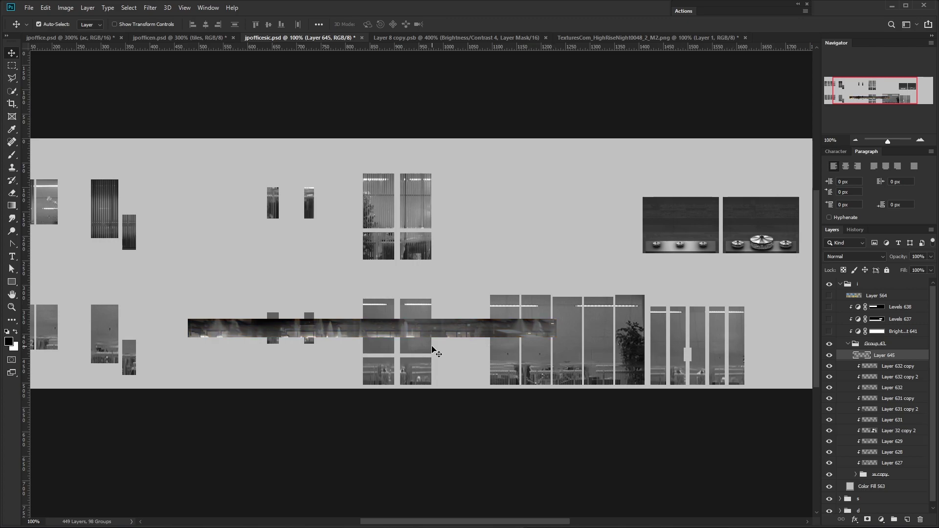
Stretch the night-window strip to cover the entire lower row of window interiors
{"action": "key", "text": "ctrl+t"}
{"action": "key", "text": "ctrl+minus"}
{"action": "left_click_drag", "start_coordinate": [292, 326], "coordinate": [138, 305]}
{"action": "left_click_drag", "start_coordinate": [539, 339], "coordinate": [667, 374]}
{"action": "key", "text": "Return"}
Set the strip layer's blend mode to Overlay and clip it to the window layers beneath
{"action": "left_click", "coordinate": [855, 257]}
{"action": "left_click", "coordinate": [846, 376]}
{"action": "left_click", "coordinate": [830, 355]}
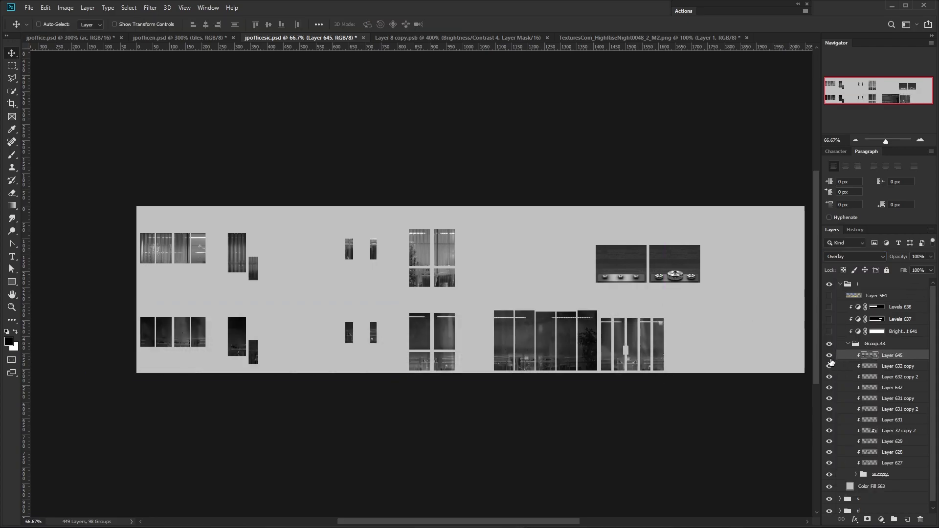
Duplicate the strip over the upper row of windows and set the copy's opacity and fill to 50%
{"action": "left_click_drag", "start_coordinate": [509, 326], "coordinate": [501, 243], "text": "alt"}
{"action": "key", "text": "ctrl+t"}
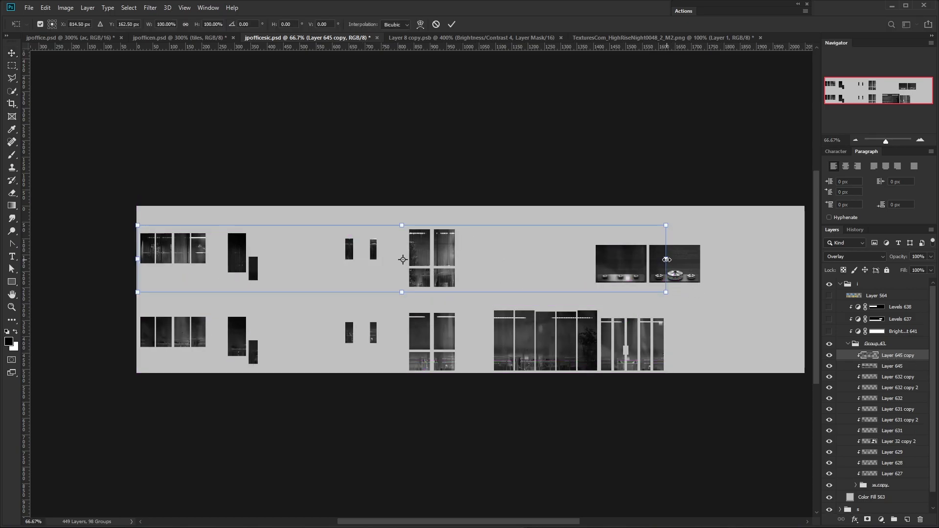
{"action": "key", "text": "Return"}
{"action": "key", "text": "5"}
{"action": "key", "text": "shift+5"}
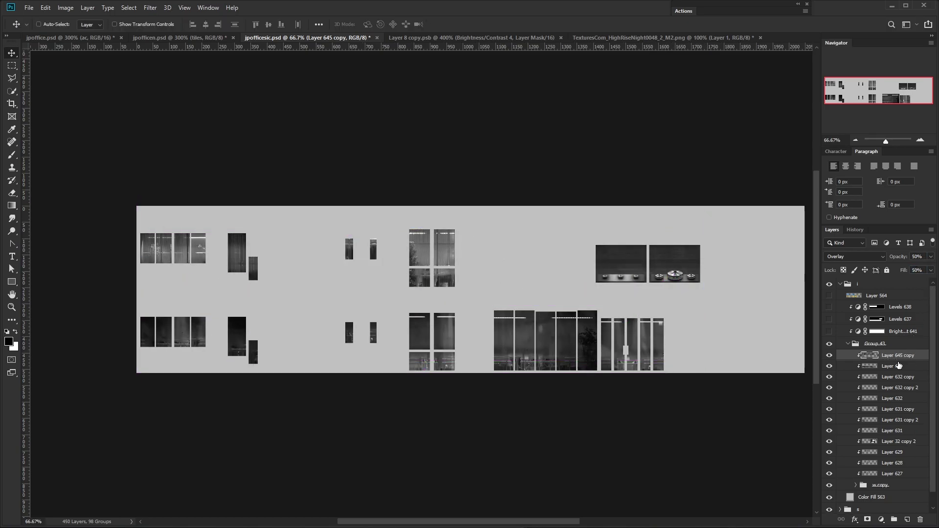
Show the Brightness/Contrast 641 adjustment and adjust its settings to darken the window interiors
{"action": "left_click", "coordinate": [829, 332]}
{"action": "left_click", "coordinate": [854, 332]}
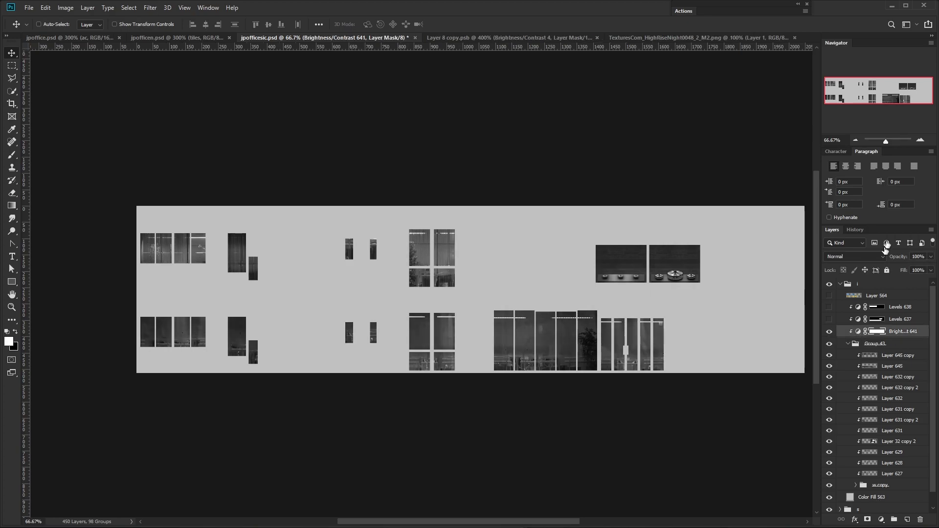
{"action": "double_click", "coordinate": [860, 332]}
{"action": "left_click_drag", "start_coordinate": [550, 145], "coordinate": [617, 107]}
{"action": "left_click_drag", "start_coordinate": [670, 188], "coordinate": [685, 190]}
{"action": "left_click", "coordinate": [818, 106]}
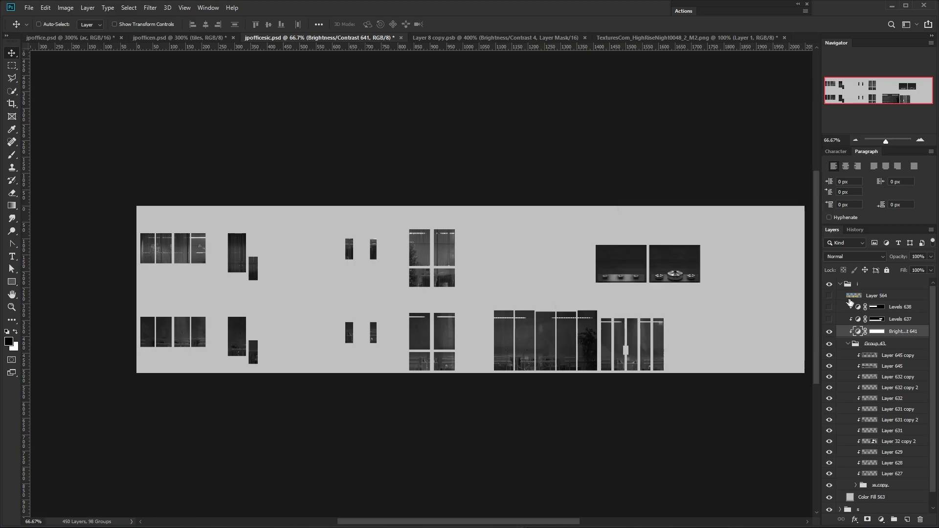
Save the illumination texture, switch to Cities: Skylines and replace the jpoffice's illumination map with it
{"action": "key", "text": "ctrl+shift+s"}
{"action": "left_click", "coordinate": [569, 439]}
{"action": "key", "text": "alt+Tab"}
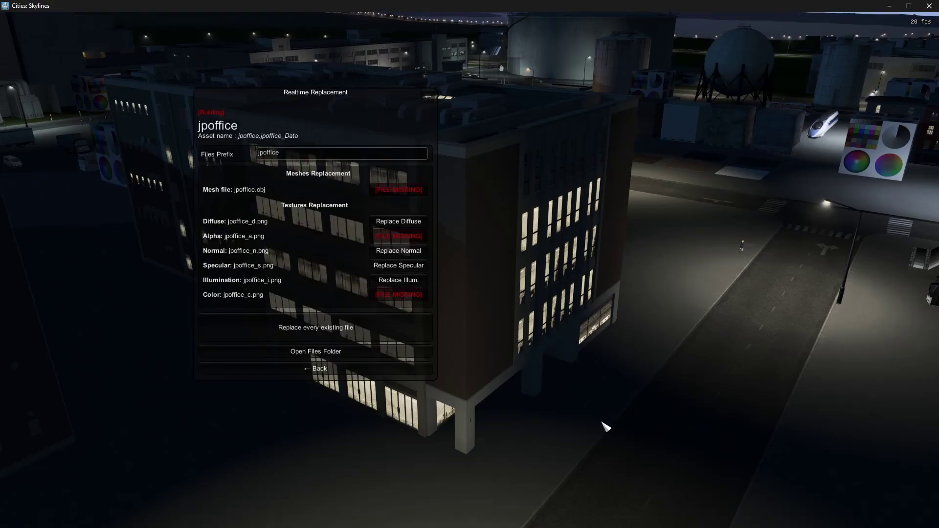
{"action": "left_click", "coordinate": [419, 282]}
Examine the updated interior detail in the jpoffice's lit windows up close and on several facades
{"action": "left_click_drag", "start_coordinate": [419, 282], "coordinate": [440, 212]}
{"action": "scroll", "coordinate": [489, 321], "scroll_direction": "down", "scroll_amount": 2}
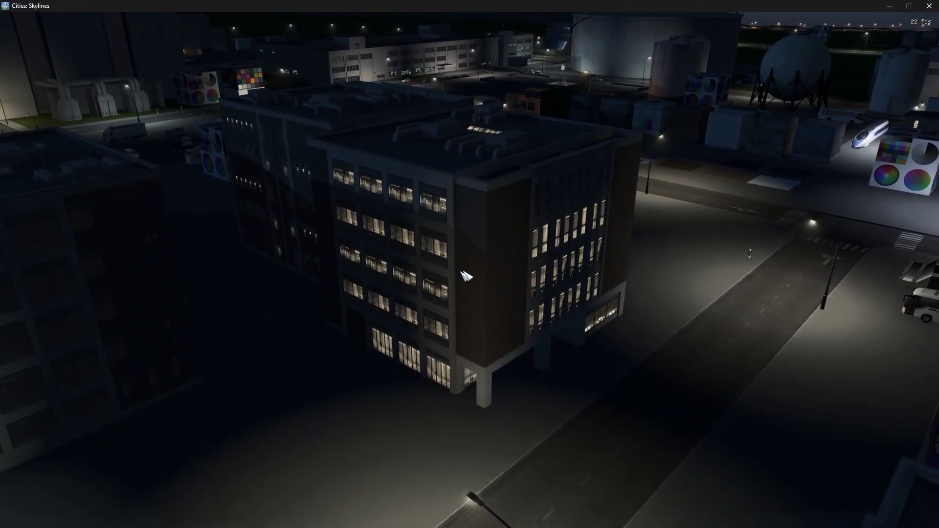
{"action": "key", "text": "a"}
{"action": "scroll", "coordinate": [483, 277], "scroll_direction": "up", "scroll_amount": 5}
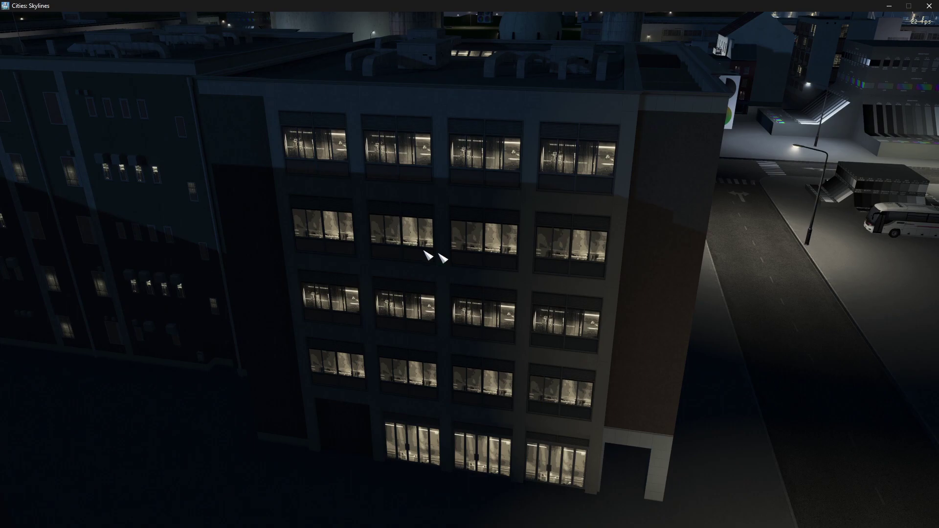
{"action": "scroll", "coordinate": [470, 270], "scroll_direction": "down", "scroll_amount": 4}
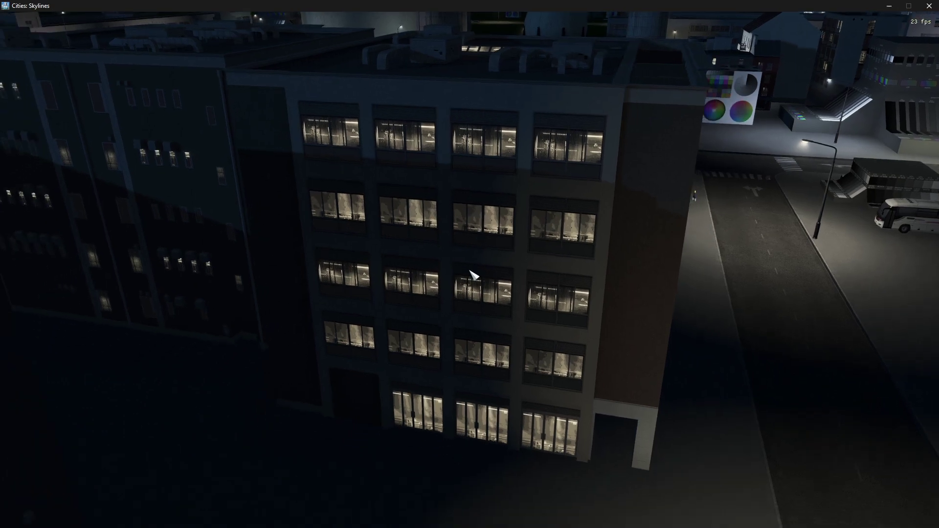
{"action": "key", "text": "e"}
{"action": "scroll", "coordinate": [470, 271], "scroll_direction": "up", "scroll_amount": 3}
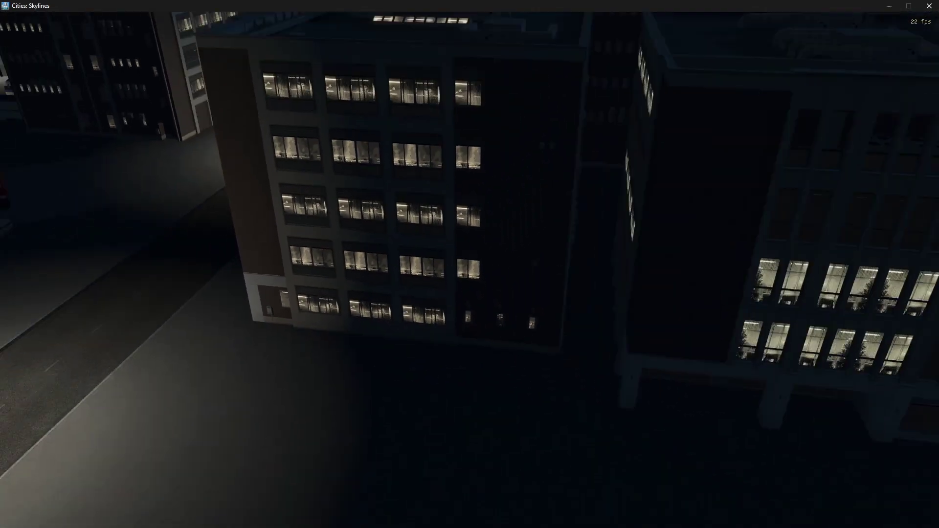
{"action": "scroll", "coordinate": [436, 267], "scroll_direction": "down", "scroll_amount": 3}
{"action": "key", "text": "a"}
{"action": "scroll", "coordinate": [285, 230], "scroll_direction": "up", "scroll_amount": 3}
{"action": "left_click_drag", "start_coordinate": [318, 246], "coordinate": [474, 275]}
{"action": "scroll", "coordinate": [498, 279], "scroll_direction": "up", "scroll_amount": 3}
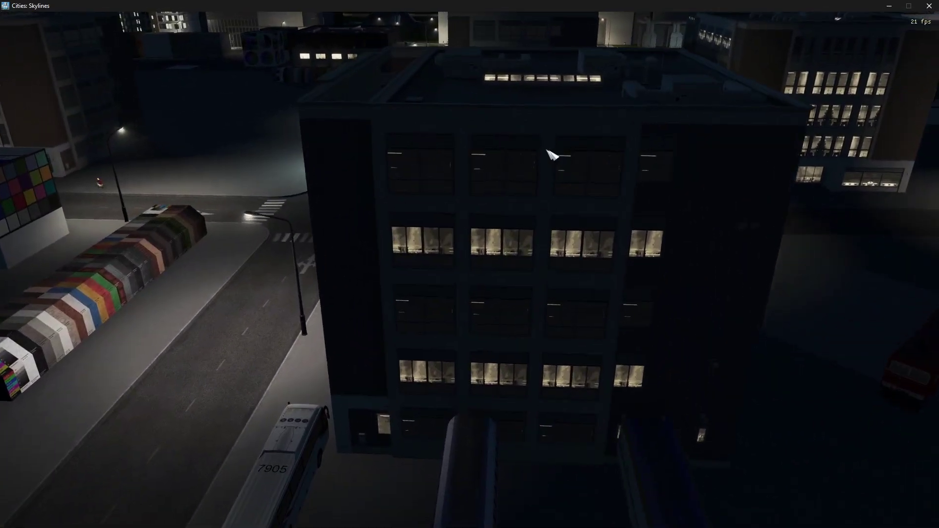
Compare the window lighting of the neighbouring jpoffice buildings at night from the street, above and ground level
{"action": "left_click_drag", "start_coordinate": [572, 180], "coordinate": [587, 274]}
{"action": "scroll", "coordinate": [472, 367], "scroll_direction": "down", "scroll_amount": 3}
{"action": "key", "text": "a"}
{"action": "key", "text": "e"}
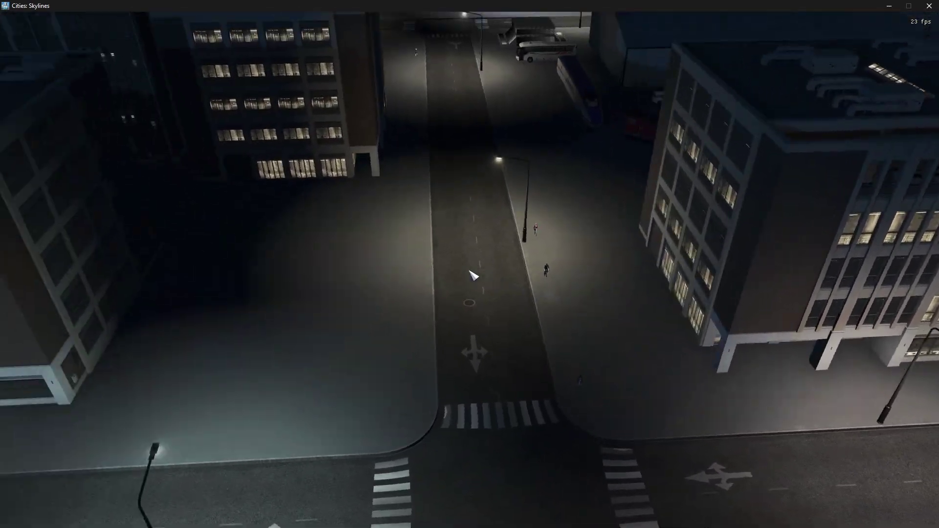
{"action": "key", "text": "e"}
{"action": "key", "text": "d"}
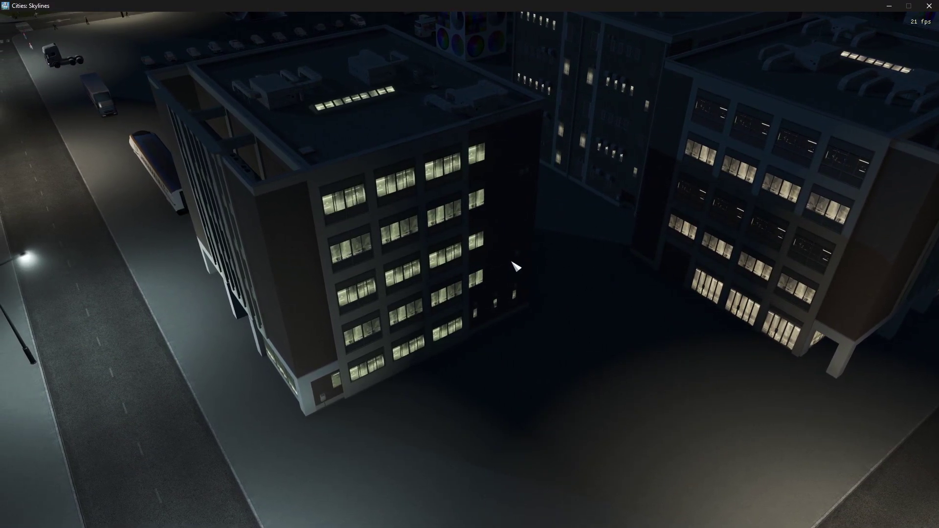
{"action": "key", "text": "Escape"}
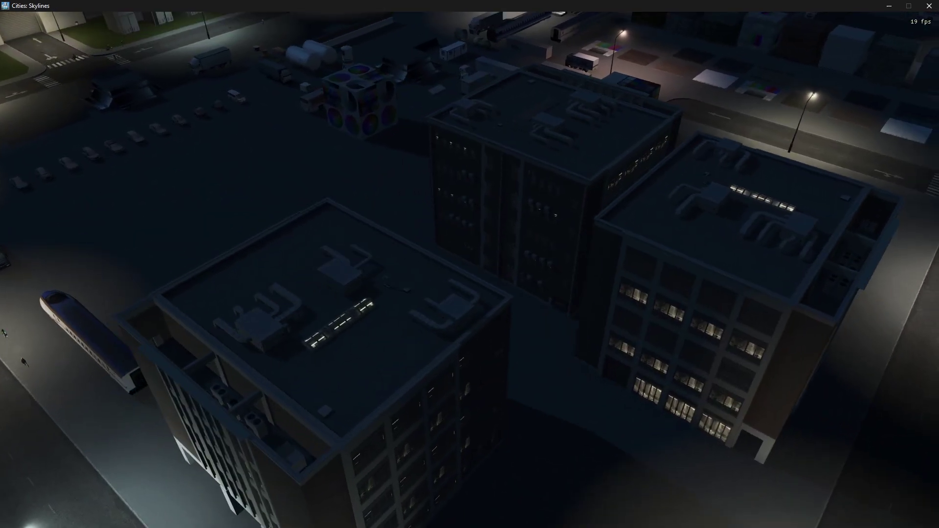
{"action": "scroll", "coordinate": [570, 235], "scroll_direction": "up", "scroll_amount": 4}
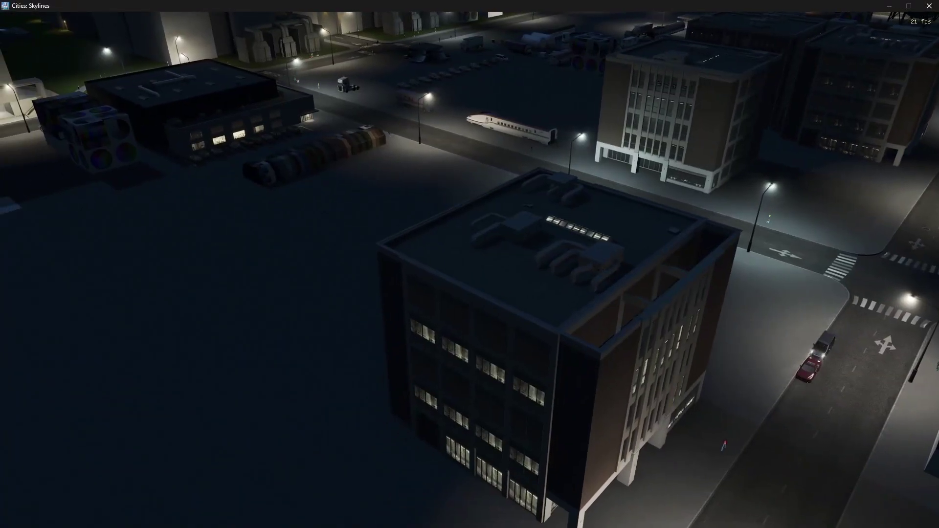
{"action": "scroll", "coordinate": [474, 275], "scroll_direction": "up", "scroll_amount": 3}
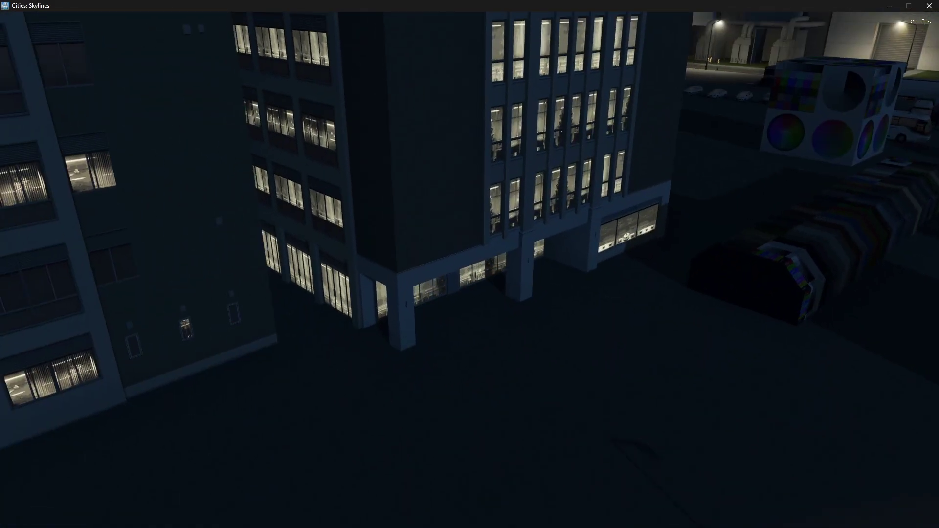
{"action": "scroll", "coordinate": [476, 303], "scroll_direction": "up", "scroll_amount": 3}
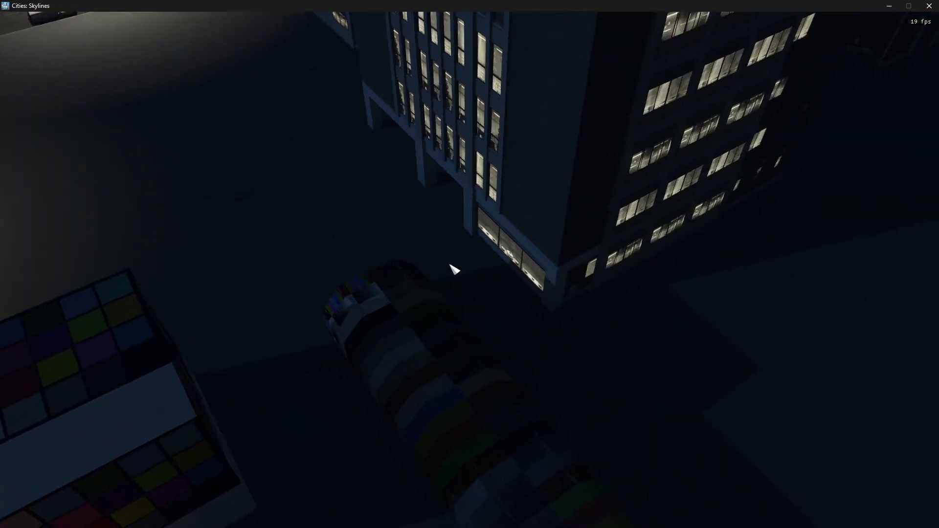
{"action": "left_click_drag", "start_coordinate": [450, 264], "coordinate": [622, 215]}
{"action": "scroll", "coordinate": [480, 275], "scroll_direction": "down", "scroll_amount": 5}
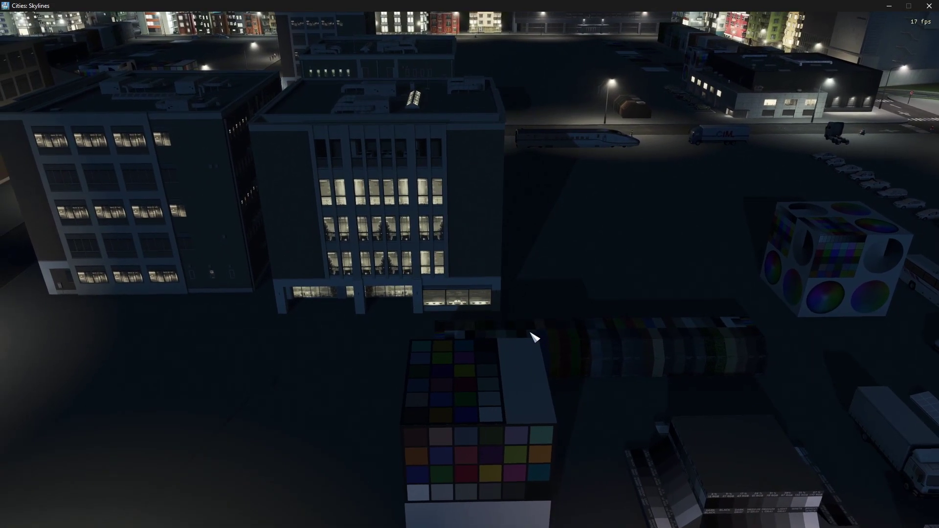
Set the time of day to about 12:54 to light the jpoffice buildings in daylight
{"action": "key", "text": "a"}
{"action": "left_click_drag", "start_coordinate": [532, 333], "coordinate": [538, 283]}
{"action": "key", "text": "a"}
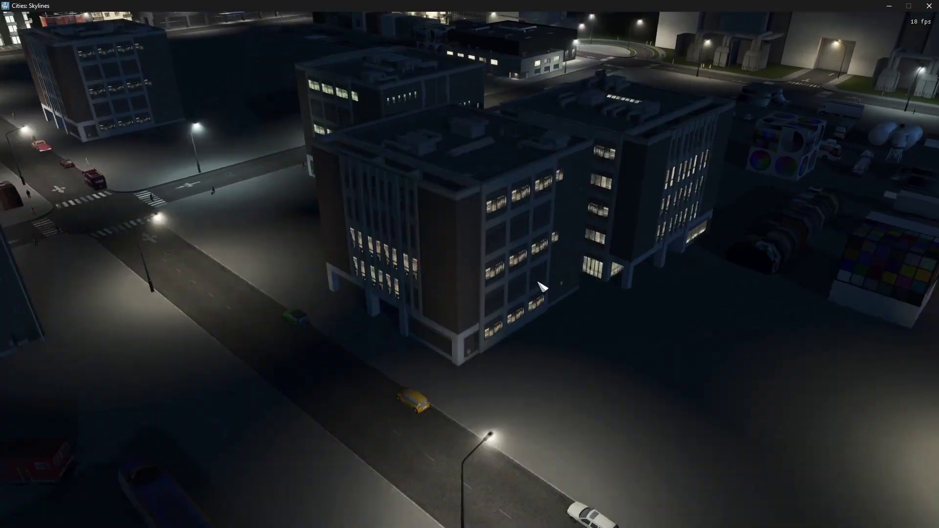
{"action": "key", "text": "d"}
{"action": "key", "text": "Escape"}
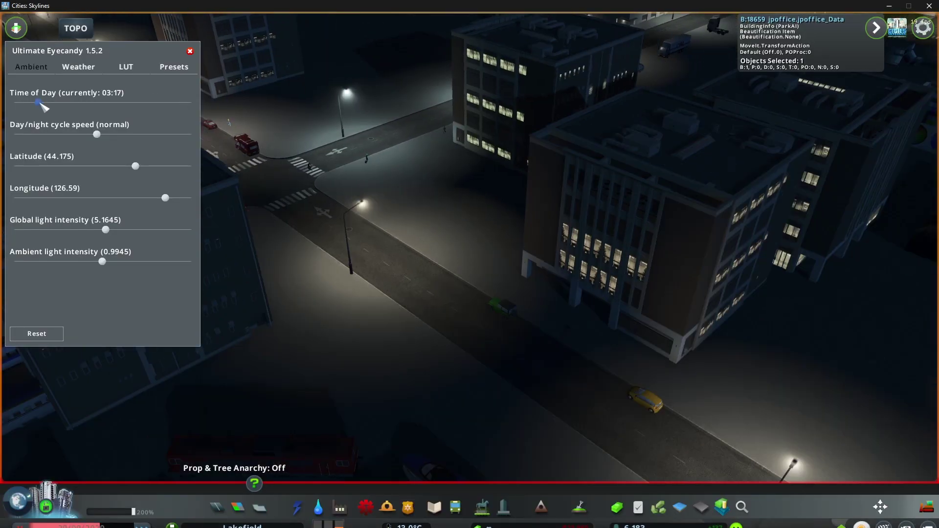
{"action": "left_click_drag", "start_coordinate": [37, 102], "coordinate": [107, 102]}
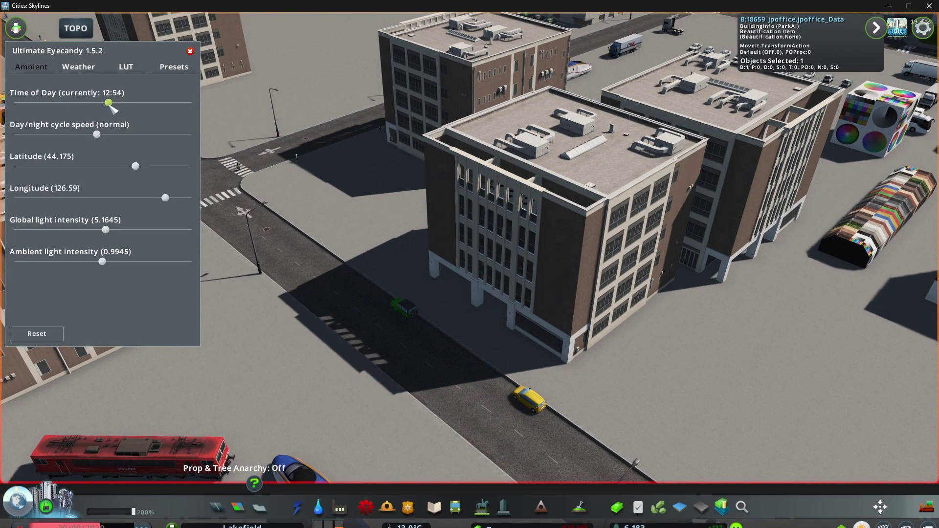
Examine the jpoffice's narrow-window facade and its upper openings with the roof fan units up close in daylight
{"action": "key", "text": "Tab"}
{"action": "scroll", "coordinate": [556, 294], "scroll_direction": "up", "scroll_amount": 5}
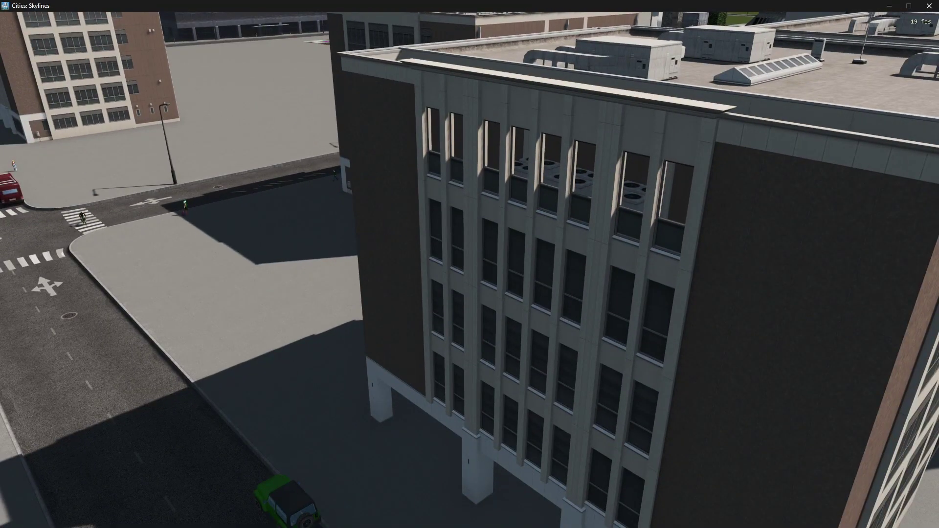
{"action": "key", "text": "w"}
{"action": "key", "text": "s"}
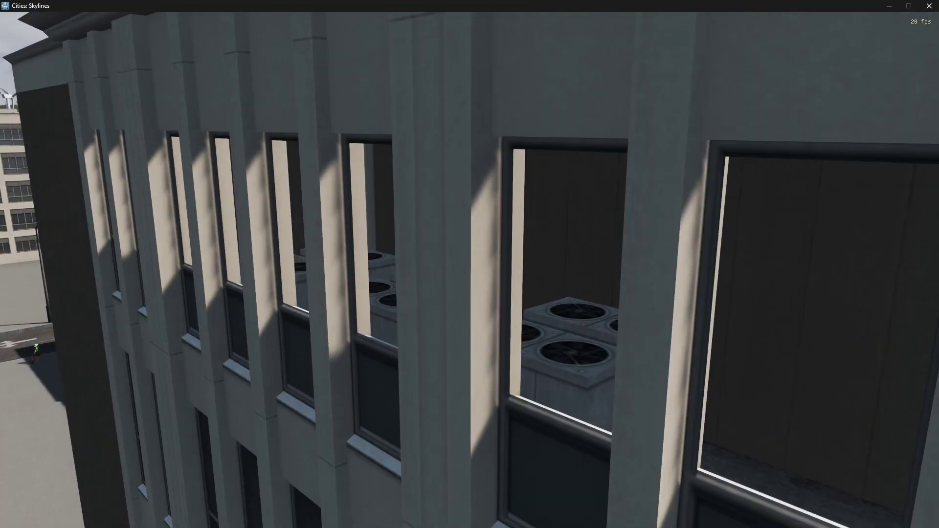
{"action": "key", "text": "s"}
{"action": "key", "text": "w"}
{"action": "key", "text": "s"}
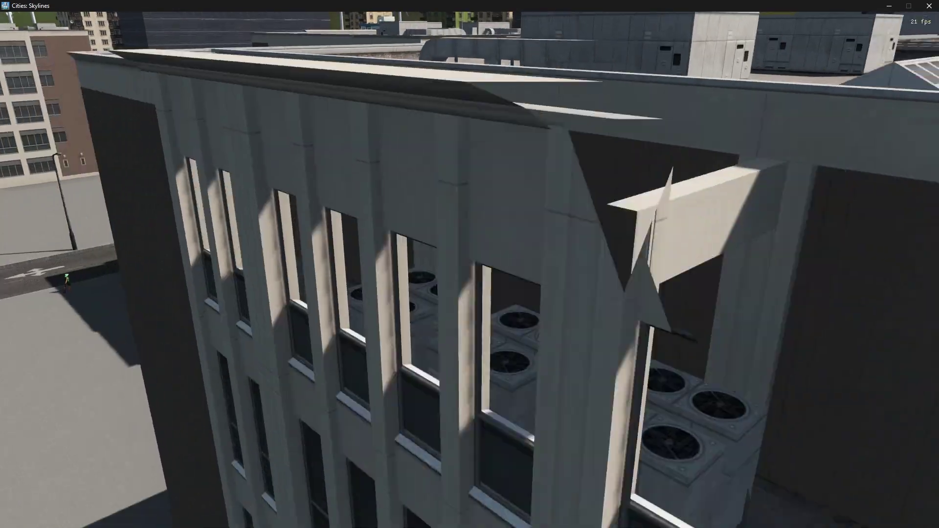
Review the shadow cascade settings in the Shadow Settings Adjuster and compare the shadows on the sunlit and shaded facades
{"action": "key", "text": "shift+s"}
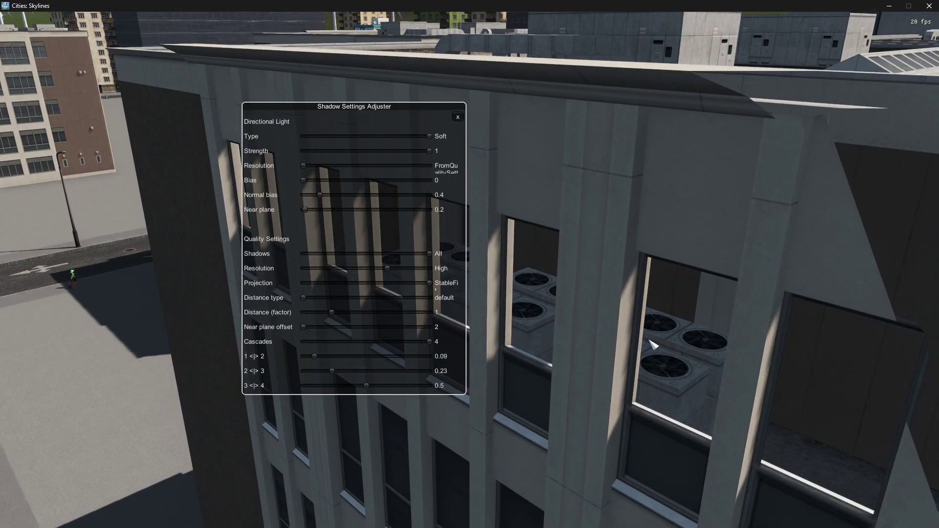
{"action": "key", "text": "shift+s"}
{"action": "key", "text": "s"}
{"action": "key", "text": "shift+s"}
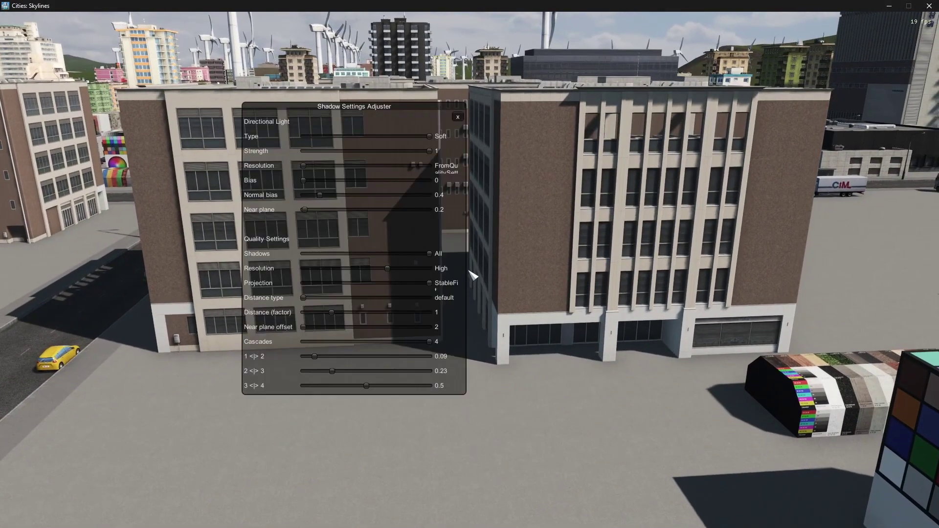
{"action": "scroll", "coordinate": [473, 277], "scroll_direction": "up", "scroll_amount": 6}
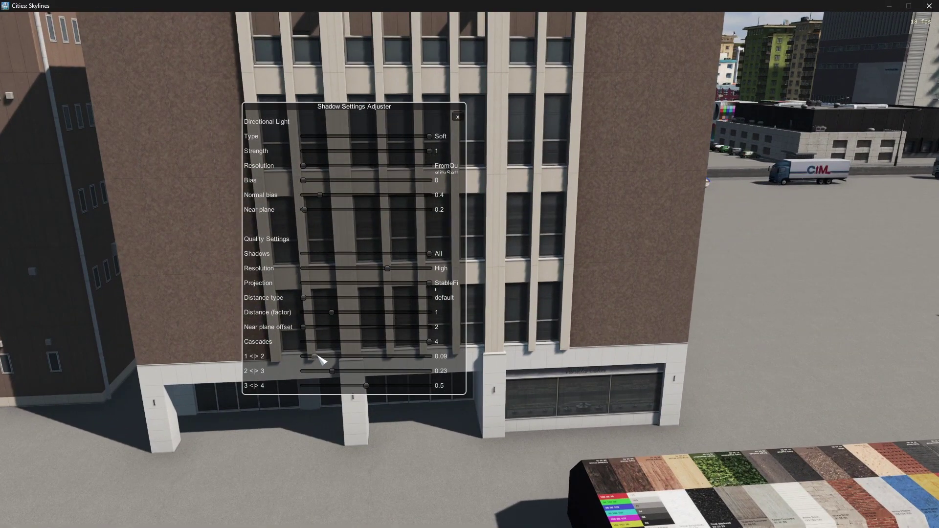
{"action": "left_click_drag", "start_coordinate": [568, 356], "coordinate": [373, 228]}
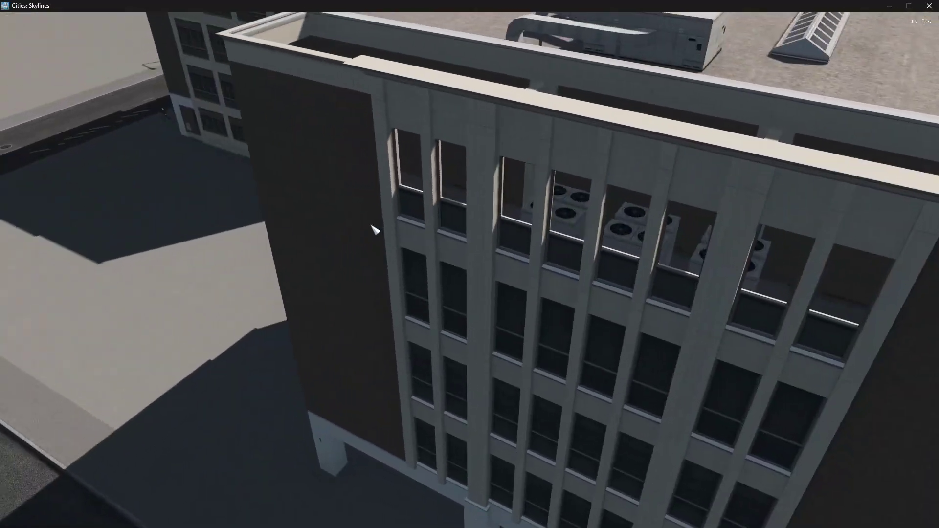
{"action": "scroll", "coordinate": [374, 228], "scroll_direction": "up", "scroll_amount": 3}
Look at the Shadows Distance choices in the graphics options, then return to the clean building view
{"action": "key", "text": "Escape"}
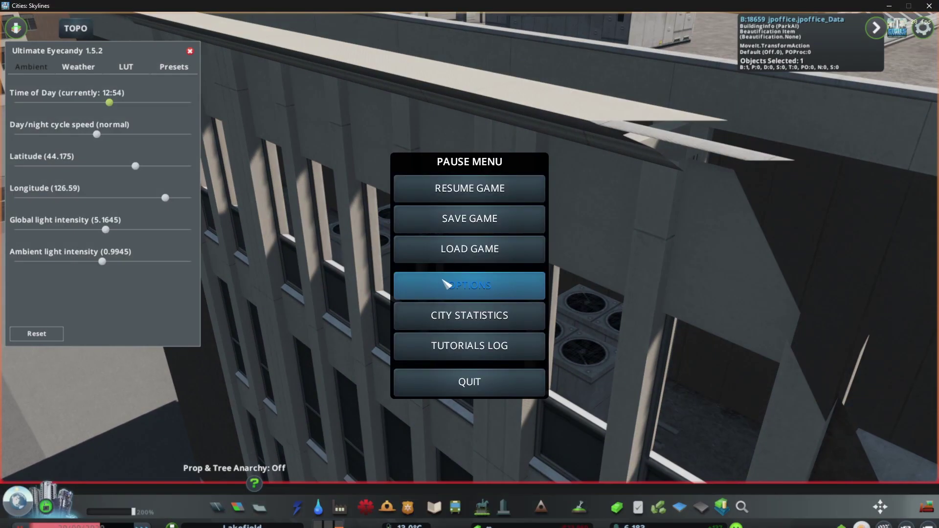
{"action": "left_click", "coordinate": [401, 294]}
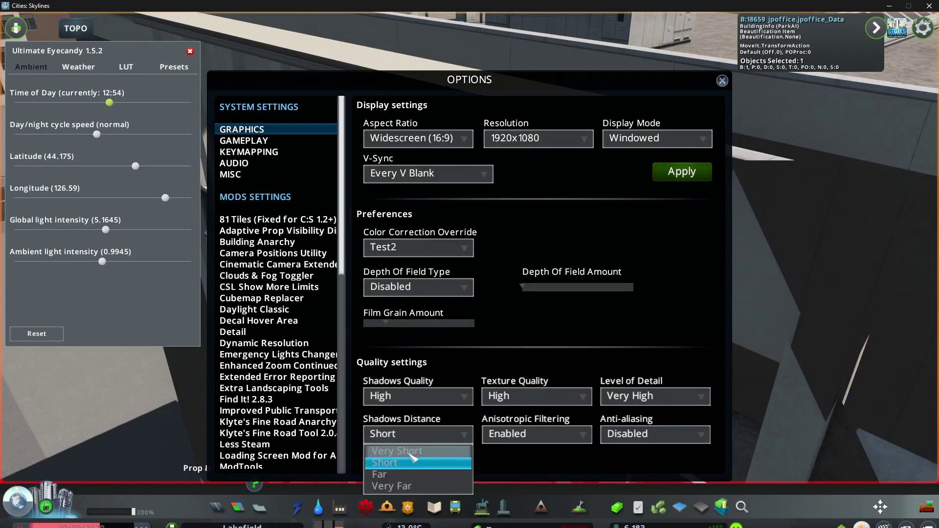
{"action": "key", "text": "Escape"}
{"action": "key", "text": "ctrl+g"}
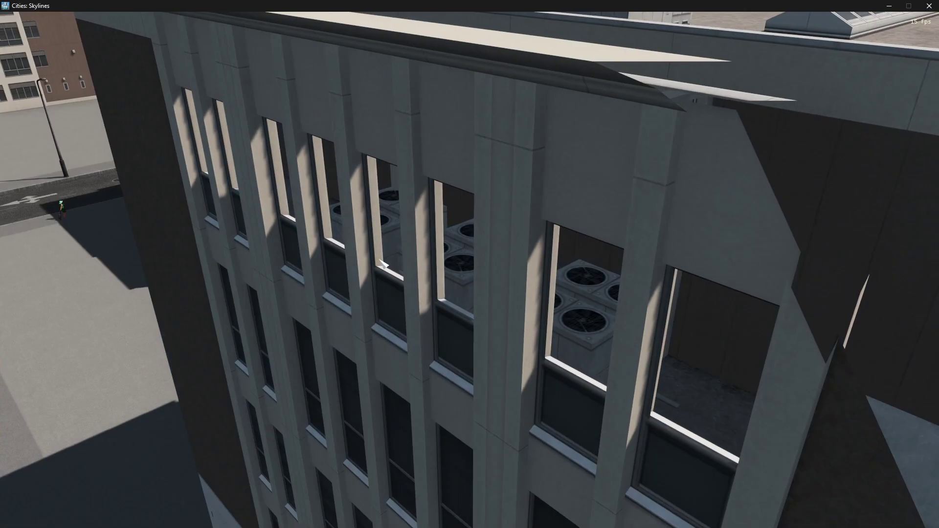
Set the split between shadow cascades 1 and 2 to 0.08 in the Shadow Settings Adjuster
{"action": "scroll", "coordinate": [381, 260], "scroll_direction": "down", "scroll_amount": 3}
{"action": "scroll", "coordinate": [378, 269], "scroll_direction": "up", "scroll_amount": 3}
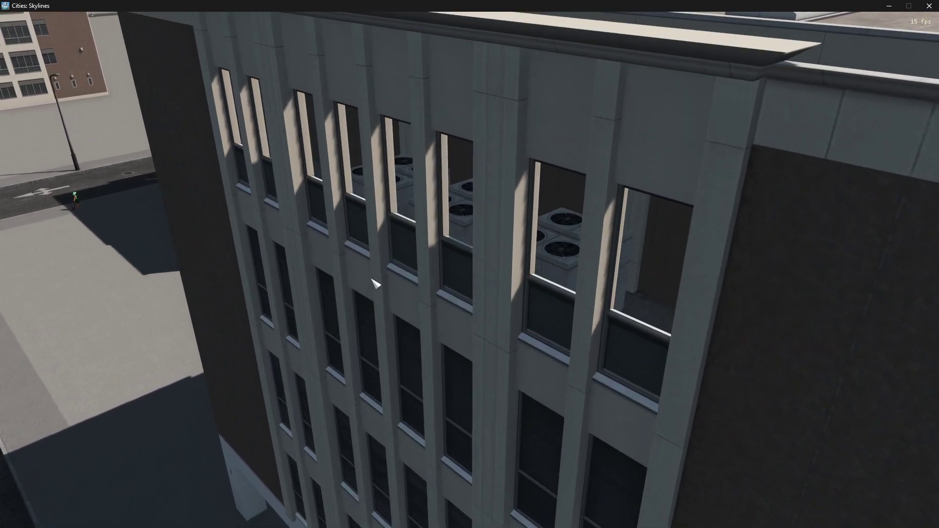
{"action": "key", "text": "alt+s"}
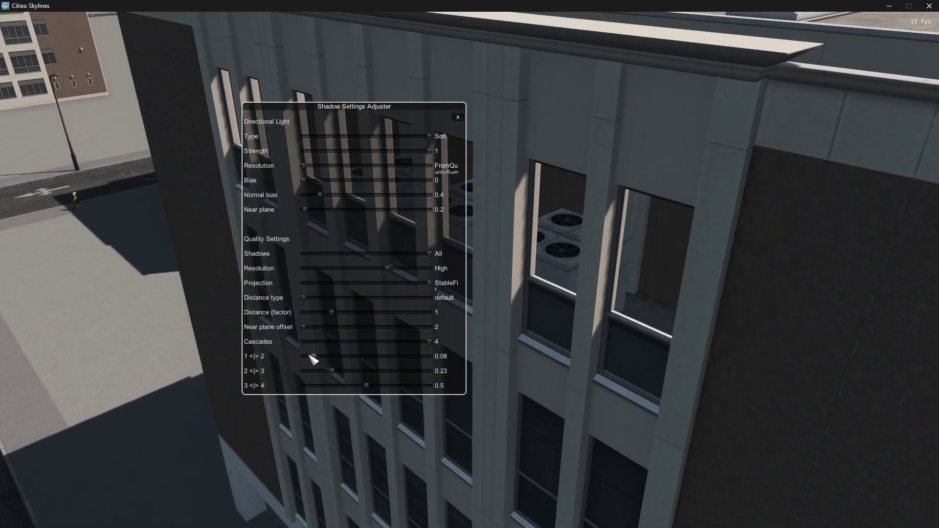
{"action": "key", "text": "alt+s"}
{"action": "scroll", "coordinate": [324, 371], "scroll_direction": "down", "scroll_amount": 3}
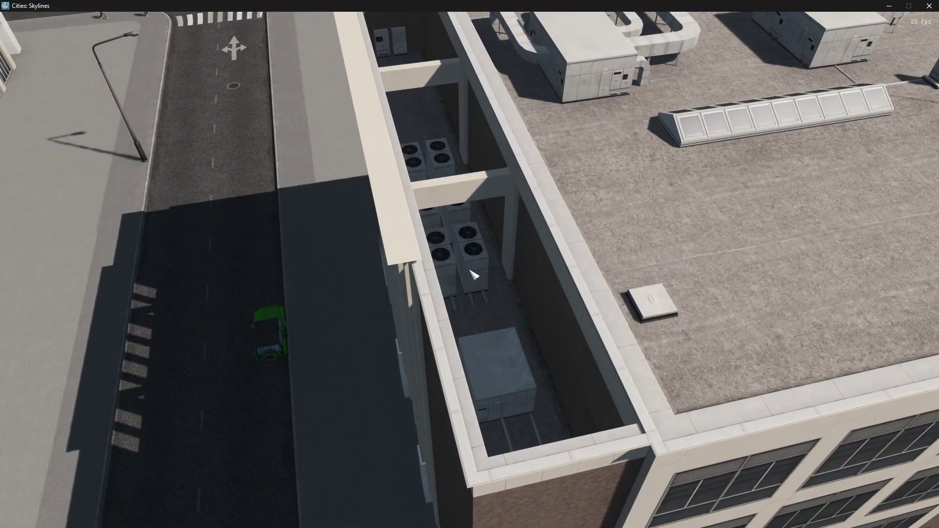
Show the PostProcessFX SSAO settings and toggle ambient occlusion to compare its effect on the roof recess
{"action": "key", "text": "F9"}
{"action": "left_click", "coordinate": [577, 146]}
{"action": "left_click", "coordinate": [616, 147]}
{"action": "left_click", "coordinate": [616, 146]}
{"action": "left_click", "coordinate": [616, 147]}
{"action": "left_click", "coordinate": [615, 146]}
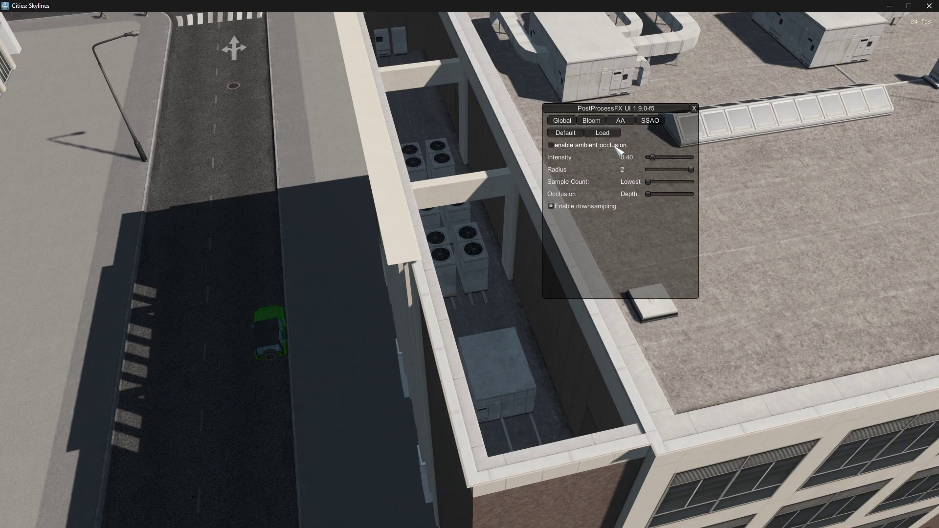
Inspect the wide-window facade down to ground level and compare it with ambient occlusion off and on
{"action": "scroll", "coordinate": [429, 277], "scroll_direction": "down", "scroll_amount": 3}
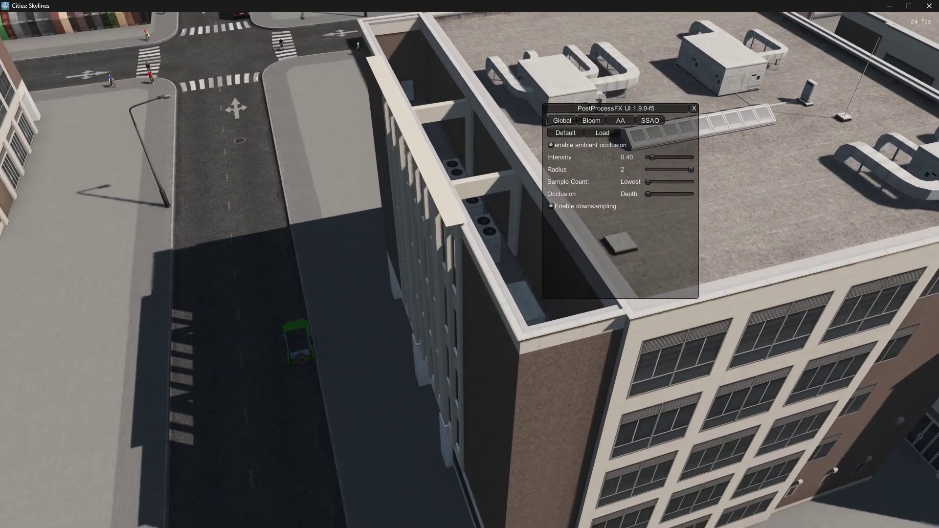
{"action": "key", "text": "w"}
{"action": "key", "text": "d"}
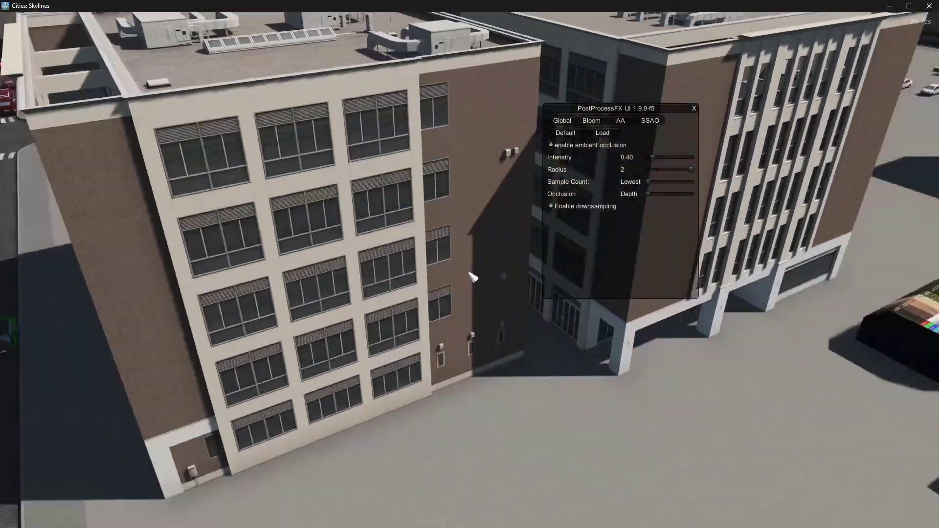
{"action": "scroll", "coordinate": [468, 277], "scroll_direction": "up", "scroll_amount": 3}
{"action": "key", "text": "s"}
{"action": "key", "text": "a"}
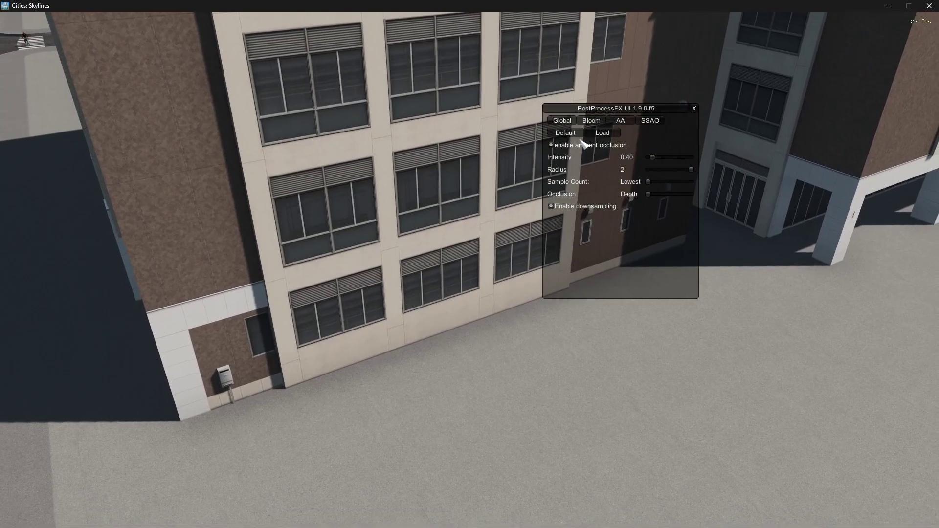
{"action": "left_click", "coordinate": [579, 145]}
{"action": "left_click", "coordinate": [593, 149]}
{"action": "key", "text": "a"}
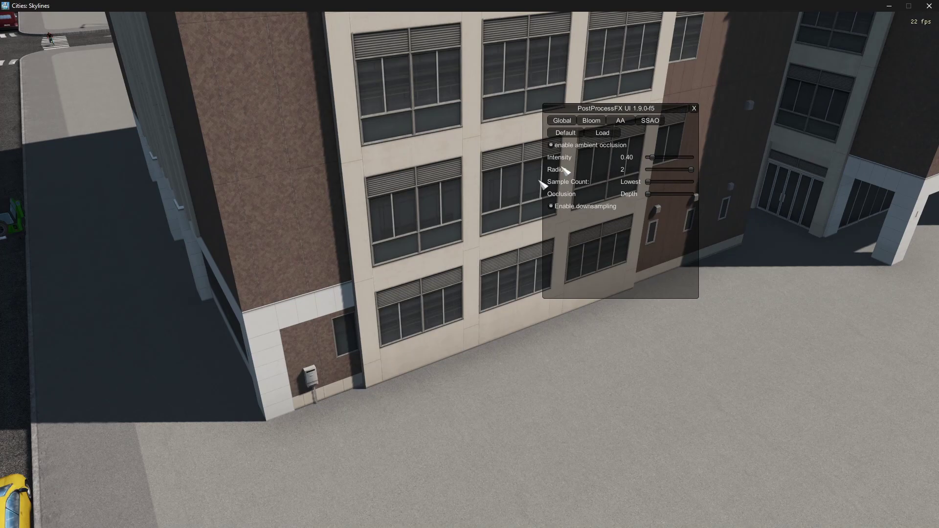
Examine the shaded narrow-window facade from a distance and up close with ambient occlusion disabled
{"action": "scroll", "coordinate": [333, 313], "scroll_direction": "down", "scroll_amount": 2}
{"action": "key", "text": "w"}
{"action": "key", "text": "a"}
{"action": "scroll", "coordinate": [336, 315], "scroll_direction": "down", "scroll_amount": 2}
{"action": "key", "text": "q"}
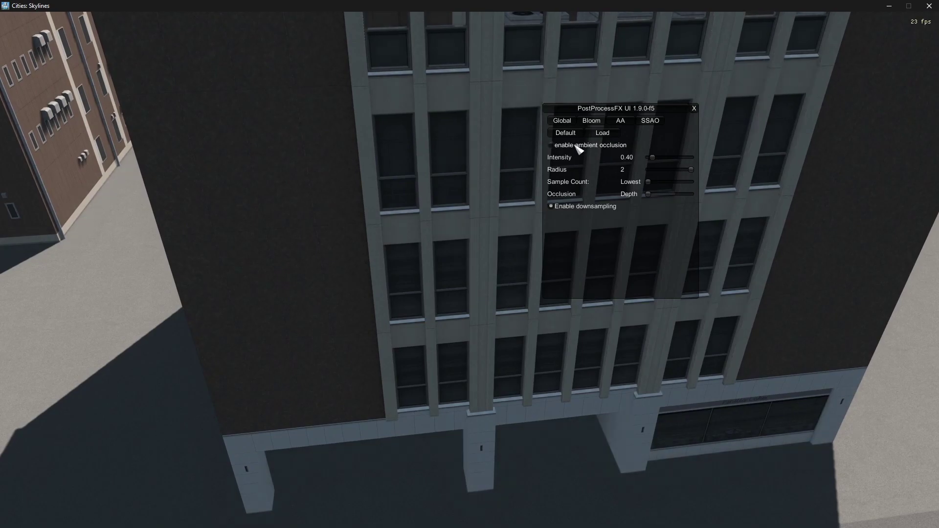
{"action": "left_click", "coordinate": [552, 145]}
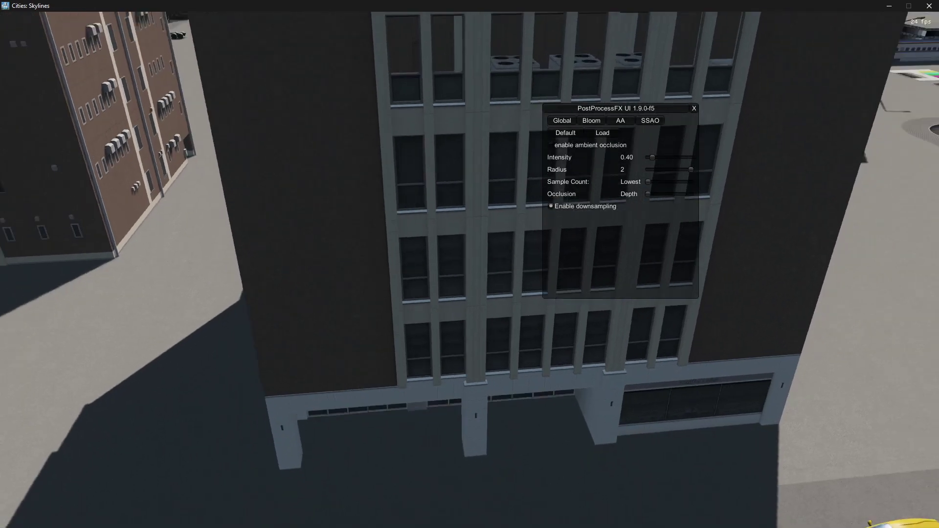
{"action": "scroll", "coordinate": [388, 199], "scroll_direction": "up", "scroll_amount": 2}
{"action": "left_click_drag", "start_coordinate": [388, 199], "coordinate": [335, 243]}
{"action": "scroll", "coordinate": [296, 162], "scroll_direction": "down", "scroll_amount": 3}
{"action": "scroll", "coordinate": [296, 161], "scroll_direction": "up", "scroll_amount": 1}
{"action": "scroll", "coordinate": [470, 264], "scroll_direction": "up", "scroll_amount": 3}
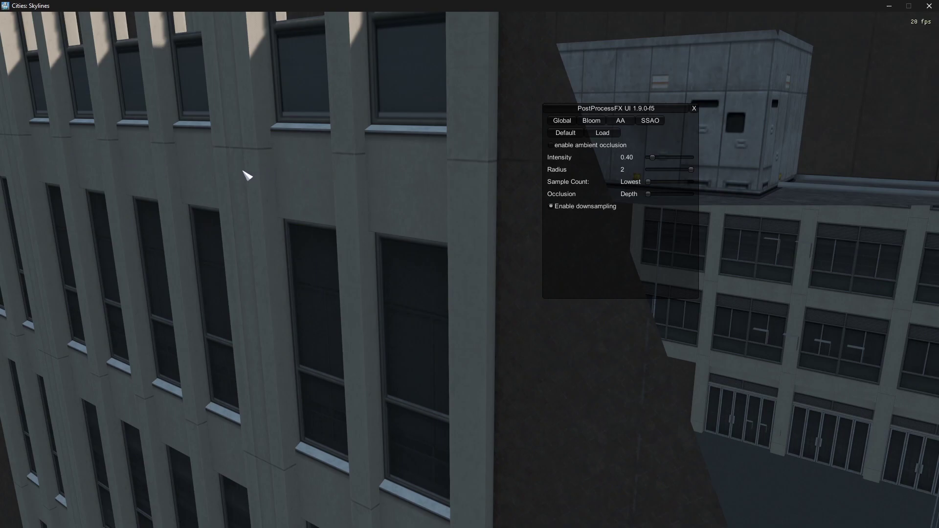
Toggle ambient occlusion repeatedly to compare the shading around the narrow windows and pilasters up close
{"action": "left_click_drag", "start_coordinate": [252, 229], "coordinate": [472, 272]}
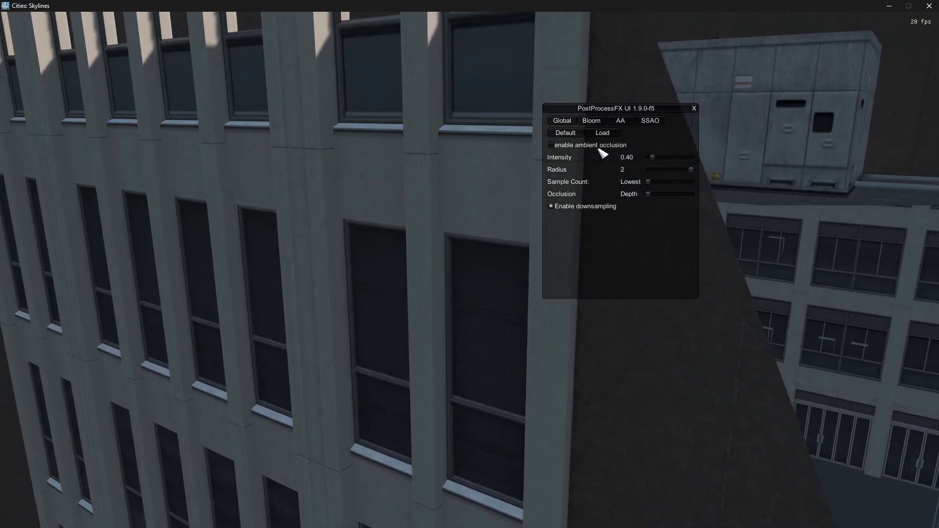
{"action": "left_click", "coordinate": [596, 147]}
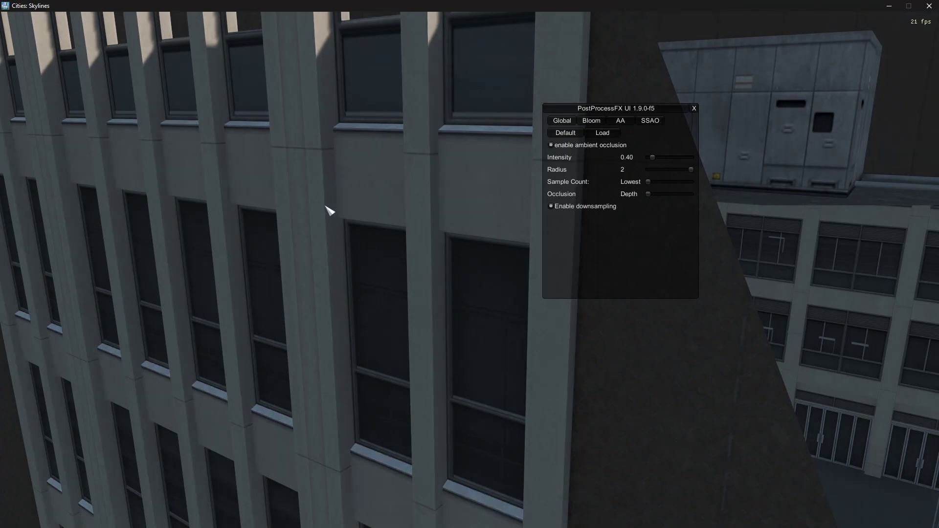
{"action": "left_click", "coordinate": [581, 143]}
{"action": "left_click", "coordinate": [581, 143]}
{"action": "left_click", "coordinate": [582, 143]}
{"action": "left_click", "coordinate": [581, 143]}
{"action": "left_click", "coordinate": [586, 147]}
{"action": "left_click", "coordinate": [585, 147]}
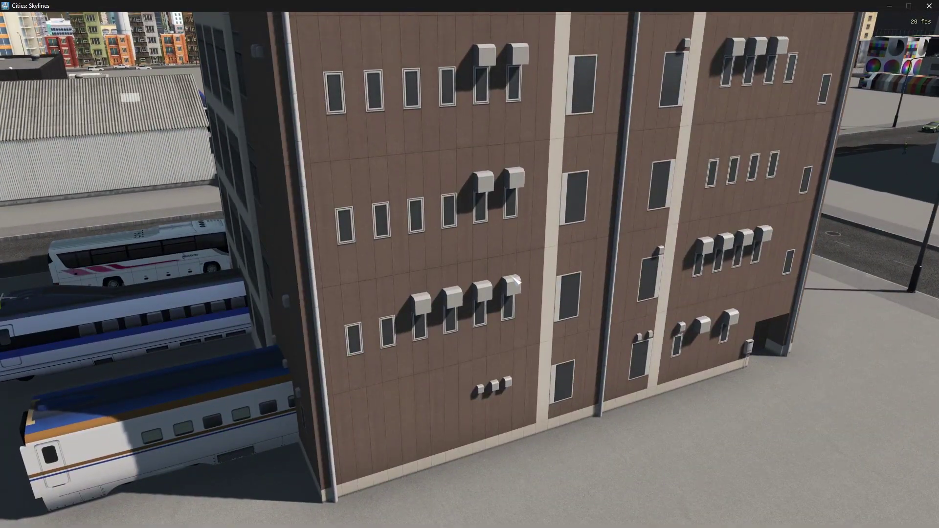
Switch to Photoshop and examine the building's normal map across its full width in jpofficen.psd
{"action": "key", "text": "Escape"}
{"action": "scroll", "coordinate": [528, 286], "scroll_direction": "down", "scroll_amount": 3}
{"action": "key", "text": "alt+Tab"}
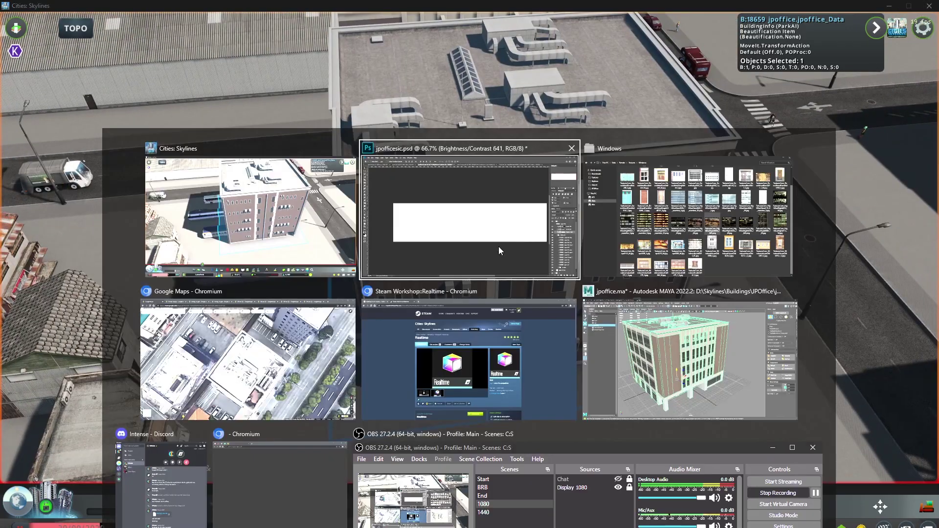
{"action": "left_click", "coordinate": [454, 155]}
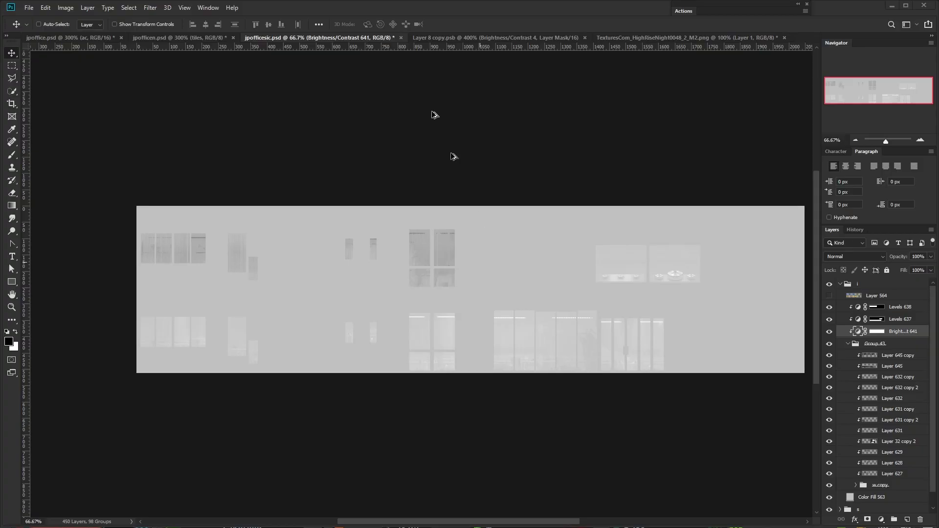
{"action": "left_click", "coordinate": [171, 39]}
{"action": "scroll", "coordinate": [609, 275], "scroll_direction": "down", "scroll_amount": 3}
{"action": "scroll", "coordinate": [608, 275], "scroll_direction": "up", "scroll_amount": 1}
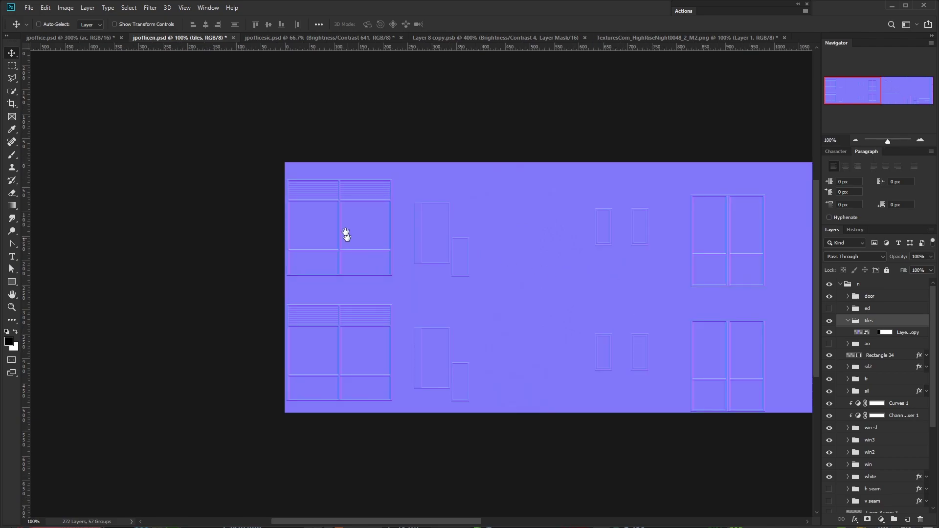
{"action": "left_click_drag", "start_coordinate": [726, 351], "coordinate": [557, 368]}
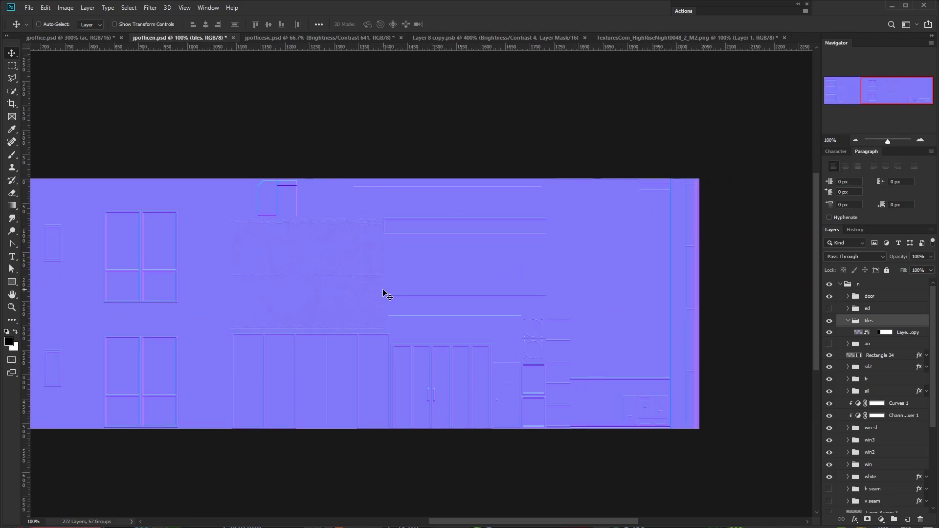
Switch to Cities: Skylines, set the time to about 18:46, longitude to -102.86 and latitude to about 80.435, and raise the global light intensity
{"action": "key", "text": "alt+Tab"}
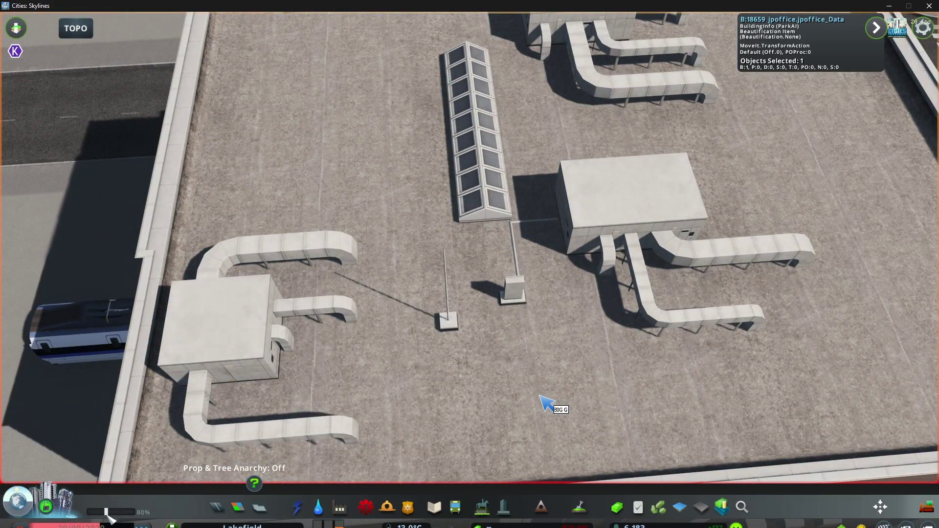
{"action": "left_click_drag", "start_coordinate": [123, 110], "coordinate": [143, 110]}
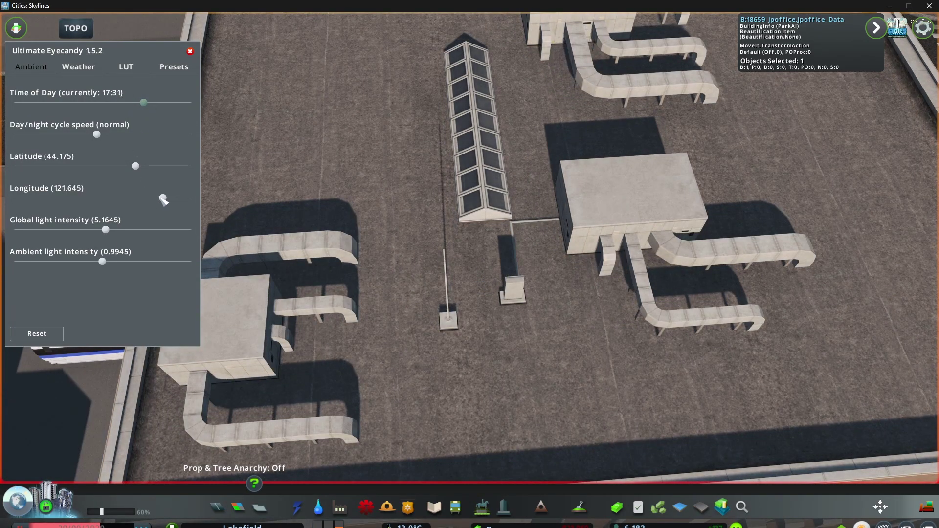
{"action": "left_click_drag", "start_coordinate": [163, 200], "coordinate": [52, 198]}
{"action": "left_click_drag", "start_coordinate": [135, 167], "coordinate": [166, 176]}
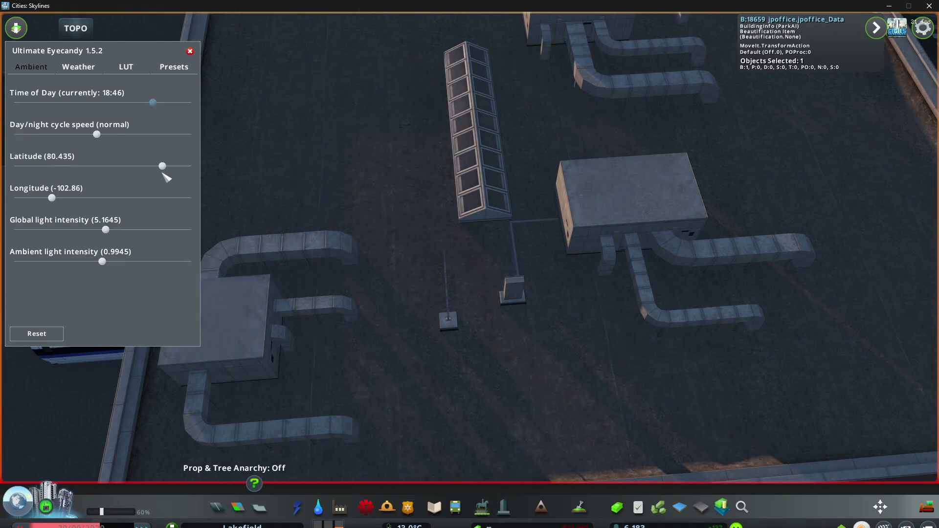
{"action": "left_click_drag", "start_coordinate": [111, 232], "coordinate": [189, 233]}
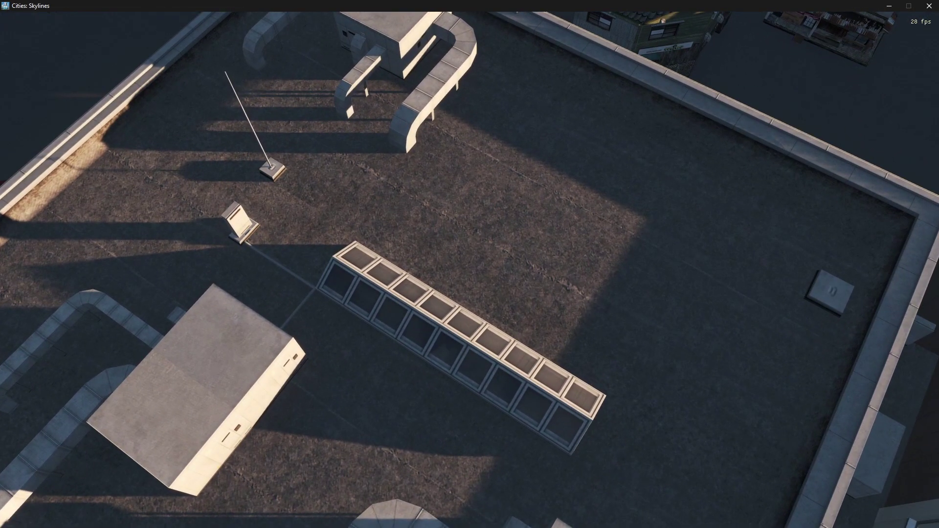
Switch to Photoshop and open the contents of the roof layer in the jpofficen.psd normal map
{"action": "key", "text": "alt+Tab"}
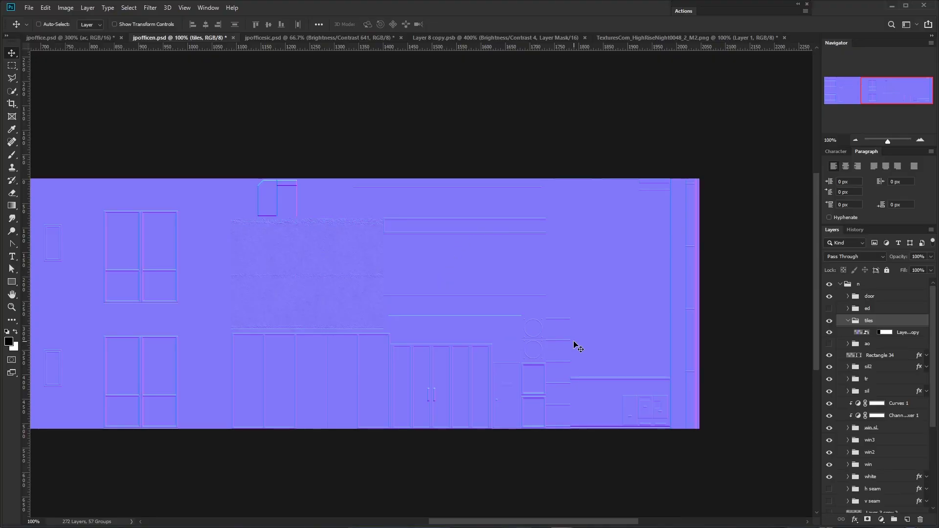
{"action": "left_click_drag", "start_coordinate": [414, 295], "coordinate": [447, 292]}
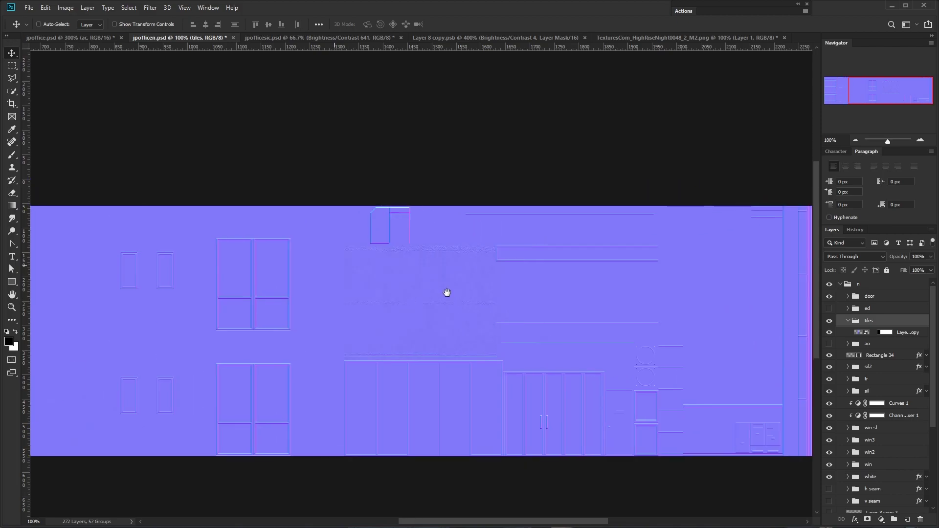
{"action": "scroll", "coordinate": [480, 299], "scroll_direction": "up", "scroll_amount": 1}
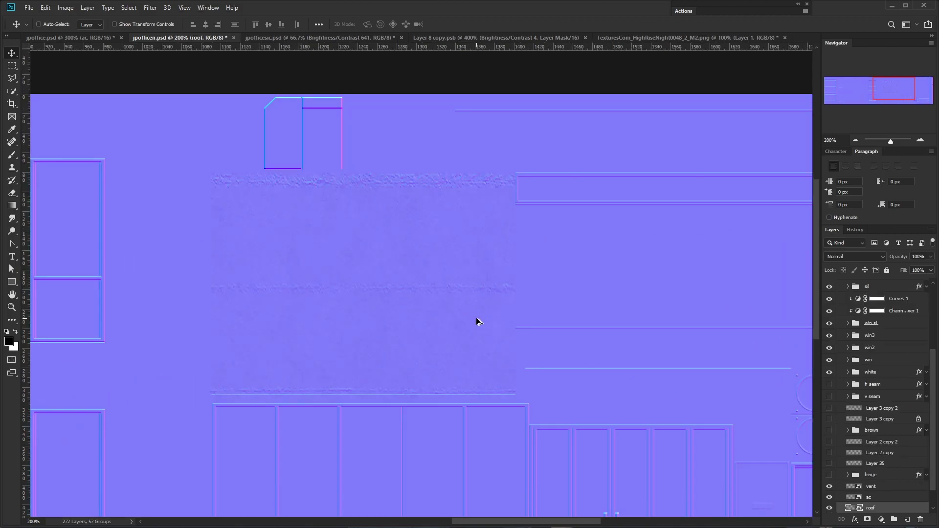
{"action": "double_click", "coordinate": [854, 509]}
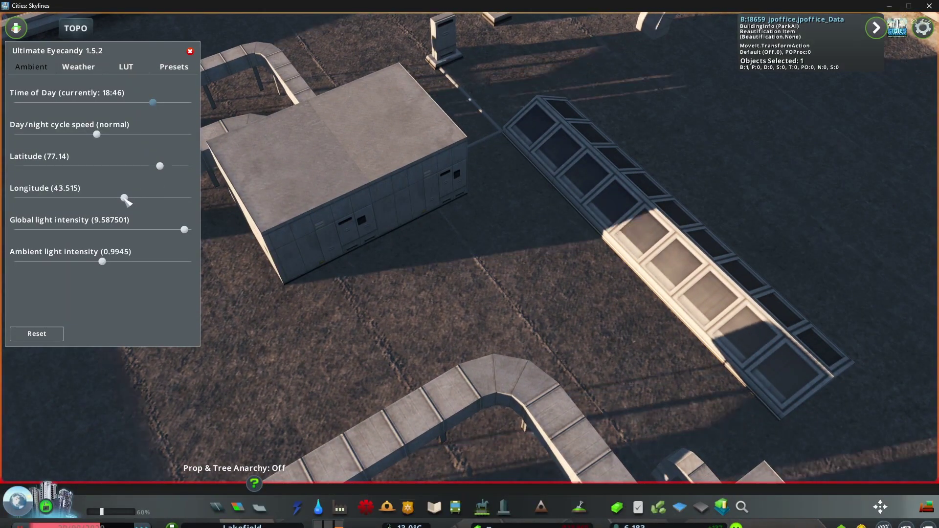
In Cities: Skylines, lower the longitude slightly to check the low sunlight across the roof equipment and the pilasters
{"action": "left_click_drag", "start_coordinate": [125, 199], "coordinate": [113, 199]}
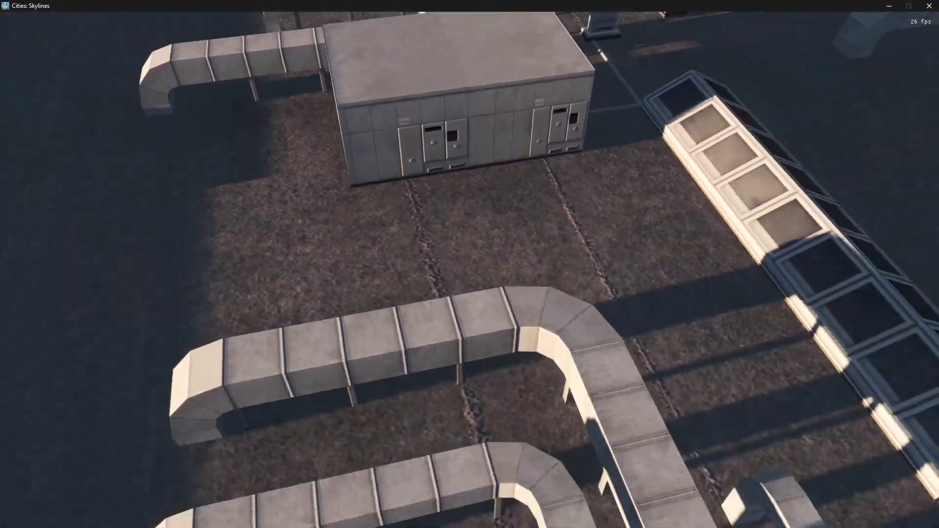
{"action": "left_click_drag", "start_coordinate": [112, 199], "coordinate": [111, 200]}
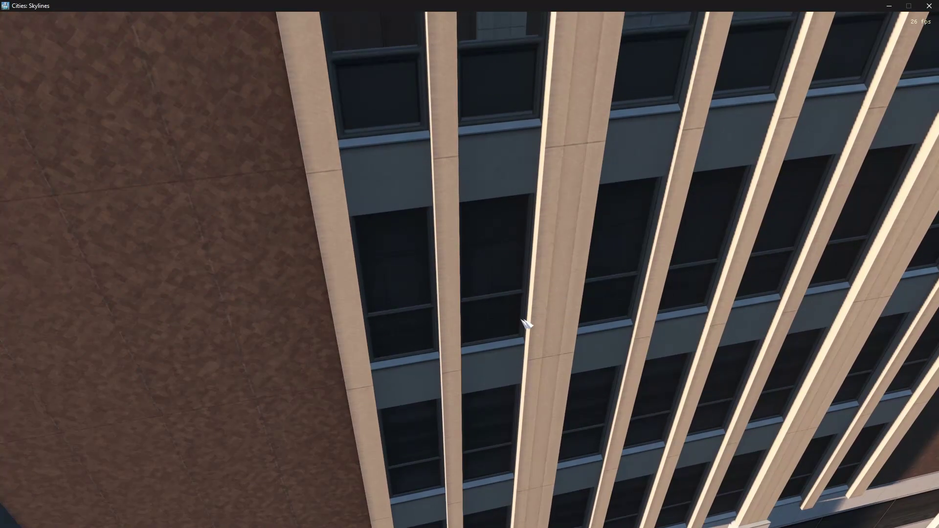
Switch to Photoshop and copy the flattened diffuse texture from jpoffice.psd into the top of group n in jpofficen.psd
{"action": "key", "text": "alt+Tab"}
{"action": "left_click_drag", "start_coordinate": [221, 316], "coordinate": [539, 337]}
{"action": "left_click_drag", "start_coordinate": [141, 292], "coordinate": [542, 287]}
{"action": "scroll", "coordinate": [543, 287], "scroll_direction": "left", "scroll_amount": 6}
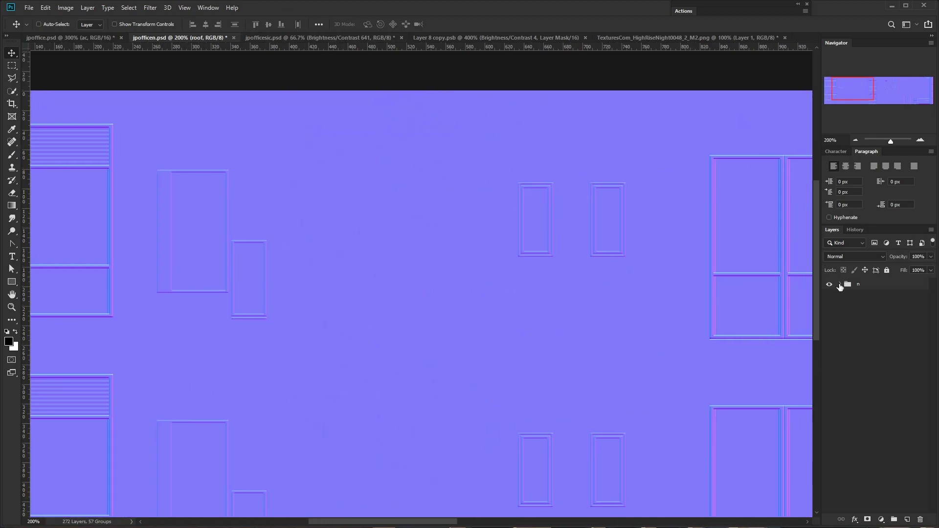
{"action": "scroll", "coordinate": [896, 364], "scroll_direction": "down", "scroll_amount": 5}
{"action": "scroll", "coordinate": [895, 384], "scroll_direction": "up", "scroll_amount": 1}
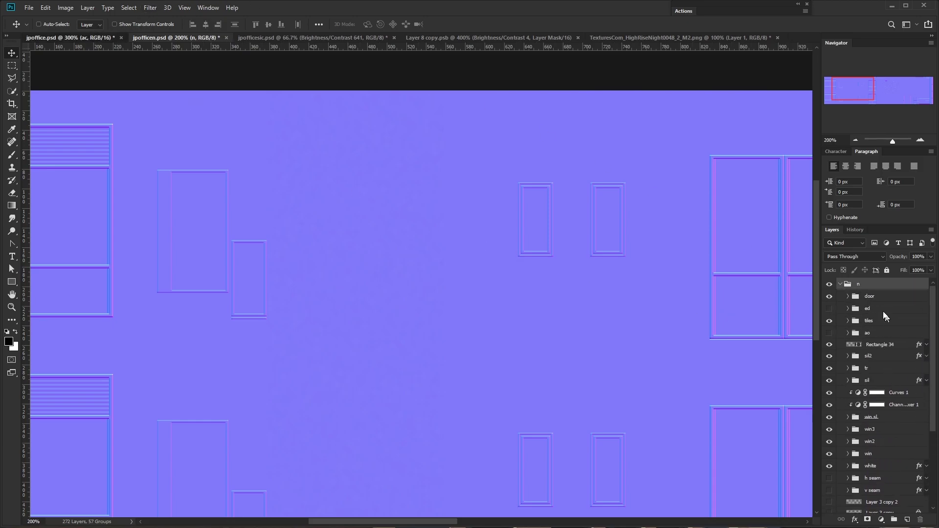
{"action": "key", "text": "ctrl+shift+Tab"}
{"action": "key", "text": "F2"}
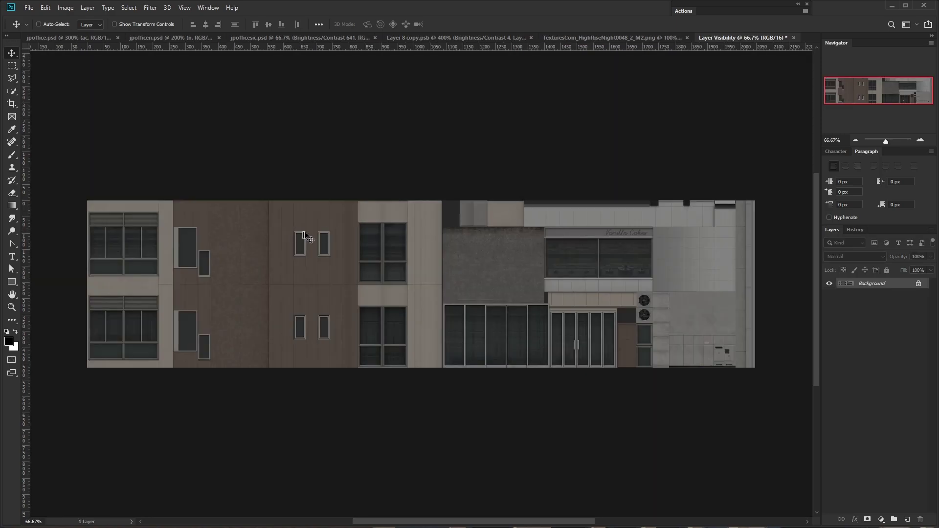
{"action": "left_click_drag", "start_coordinate": [304, 232], "coordinate": [421, 296]}
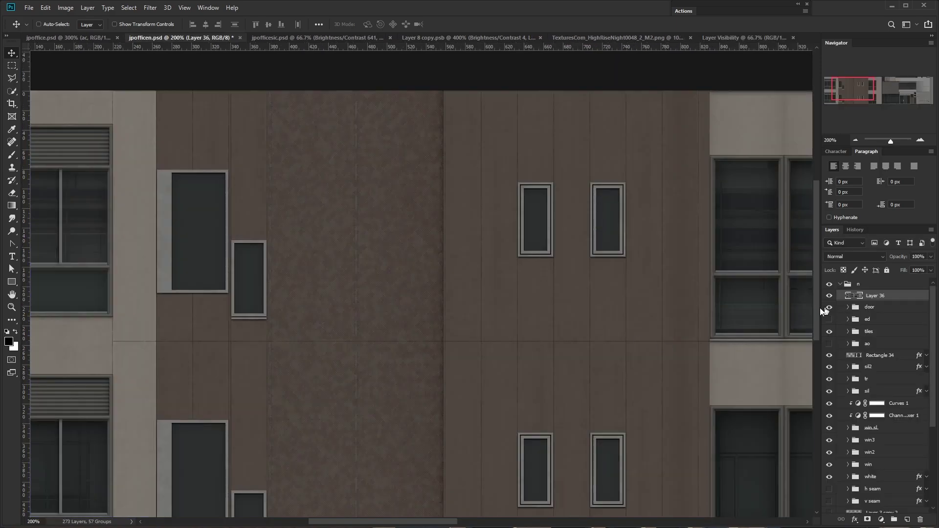
Draw a rectangle about 85 × 138 px over the beige pilaster strip beside the tall window and apply the 1px in action
{"action": "scroll", "coordinate": [313, 266], "scroll_direction": "right", "scroll_amount": 10}
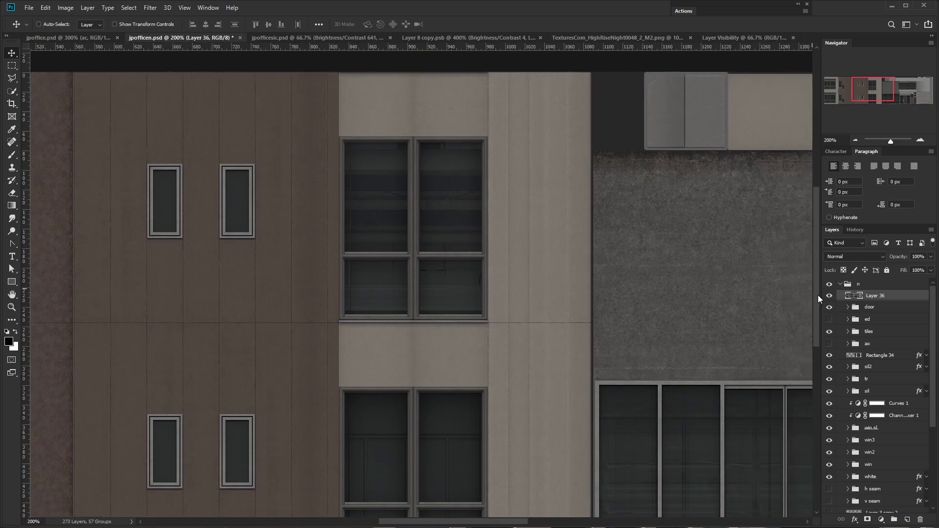
{"action": "left_click", "coordinate": [829, 296]}
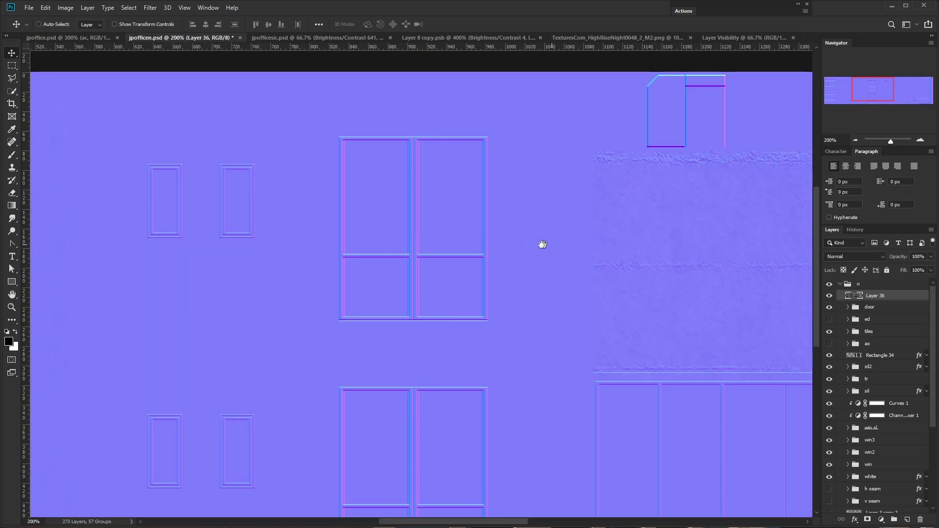
{"action": "left_click_drag", "start_coordinate": [550, 245], "coordinate": [454, 261]}
{"action": "scroll", "coordinate": [442, 261], "scroll_direction": "up", "scroll_amount": 1}
{"action": "left_click_drag", "start_coordinate": [559, 249], "coordinate": [546, 297]}
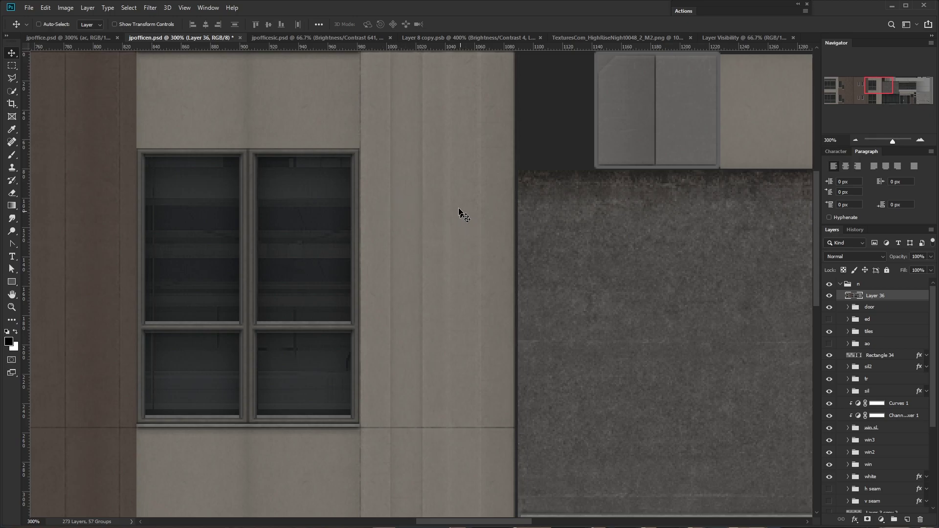
{"action": "left_click_drag", "start_coordinate": [455, 227], "coordinate": [580, 430]}
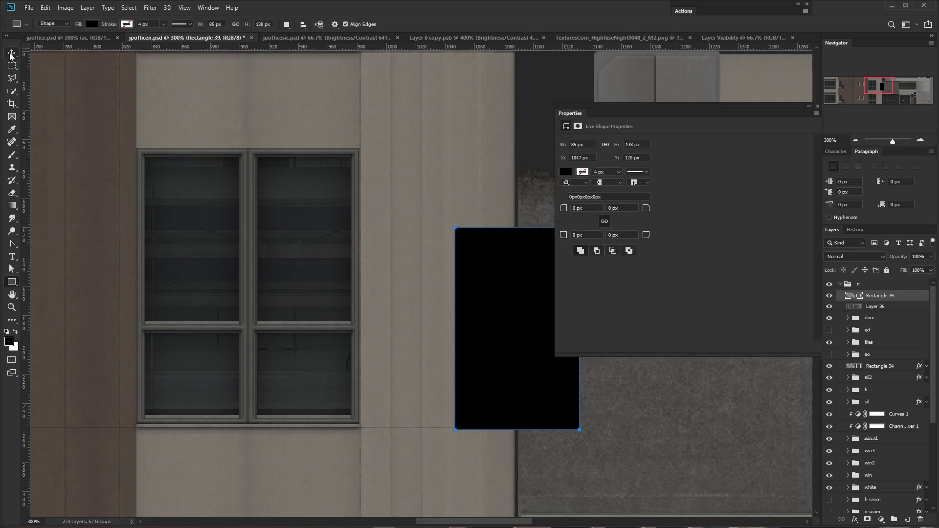
{"action": "left_click_drag", "start_coordinate": [461, 245], "coordinate": [409, 170]}
{"action": "left_click", "coordinate": [725, 10]}
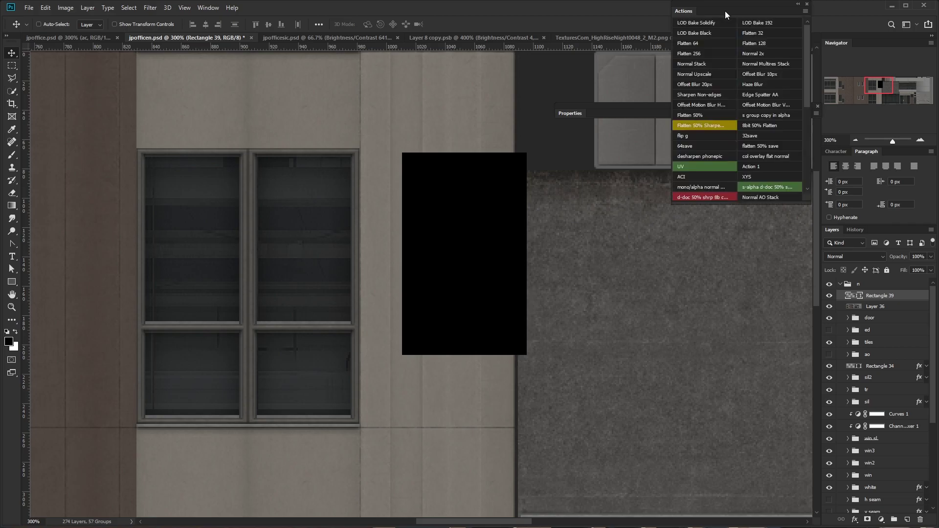
{"action": "scroll", "coordinate": [766, 176], "scroll_direction": "down", "scroll_amount": 3}
{"action": "left_click", "coordinate": [750, 74]}
{"action": "left_click", "coordinate": [738, 11]}
Fit the rectangle to the pilaster groove at 22 × 600 px, X 1003 px, Y -3 px, with 80% opacity
{"action": "left_click_drag", "start_coordinate": [446, 146], "coordinate": [451, 241]}
{"action": "left_click_drag", "start_coordinate": [437, 267], "coordinate": [428, 175]}
{"action": "scroll", "coordinate": [413, 148], "scroll_direction": "up", "scroll_amount": 4}
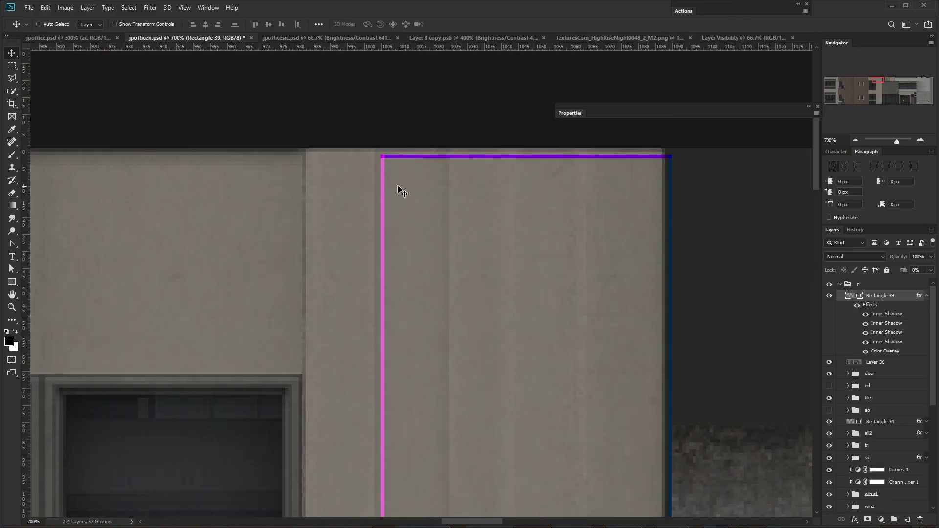
{"action": "key", "text": "Return"}
{"action": "left_click_drag", "start_coordinate": [581, 114], "coordinate": [881, 152]}
Save the normal map over jpoffice_n.png in the Import folder and reload it onto the jpoffice building in Cities: Skylines
{"action": "key", "text": "ctrl+1"}
{"action": "key", "text": "ctrl+shift+s"}
{"action": "double_click", "coordinate": [600, 188]}
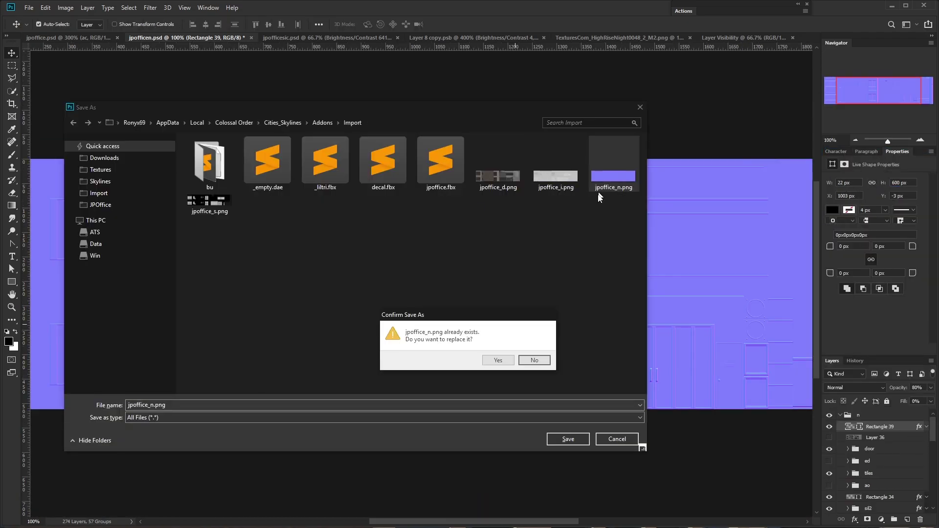
{"action": "left_click", "coordinate": [510, 360]}
{"action": "key", "text": "alt+Tab"}
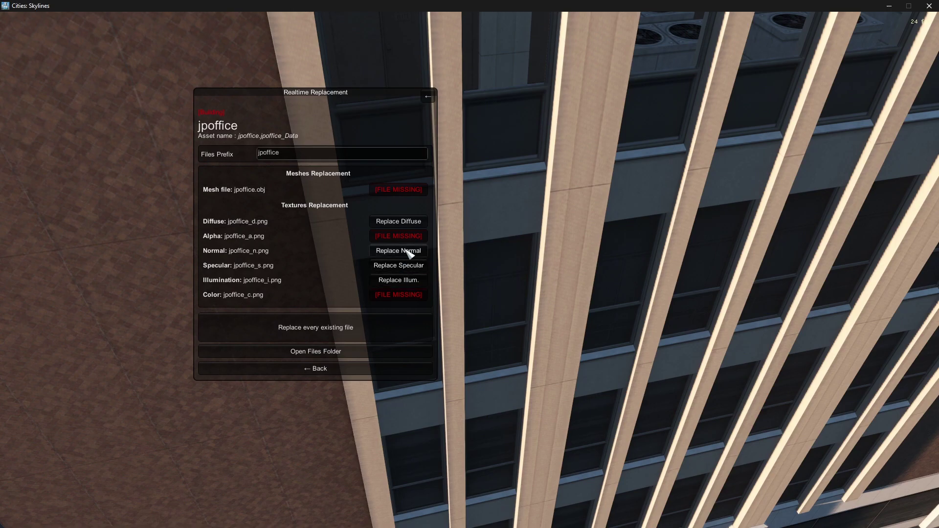
{"action": "left_click", "coordinate": [399, 251]}
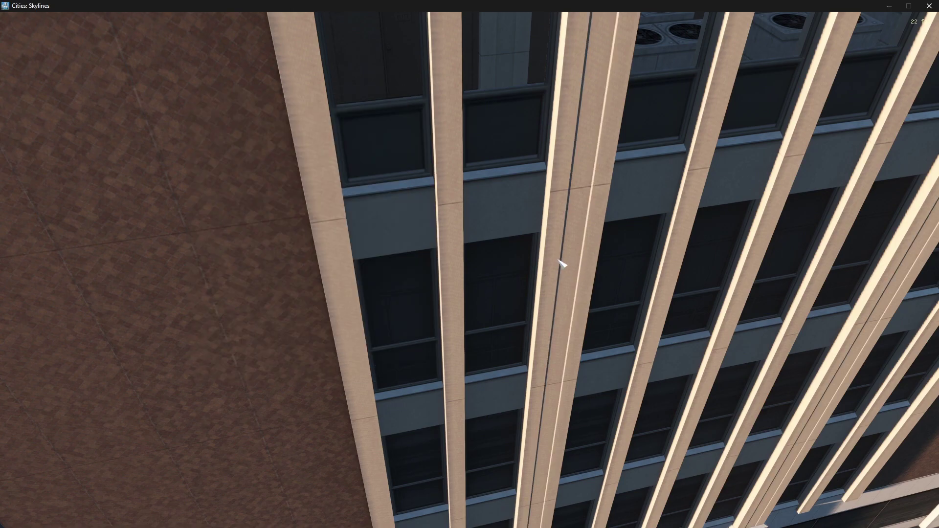
{"action": "scroll", "coordinate": [549, 265], "scroll_direction": "down", "scroll_amount": 3}
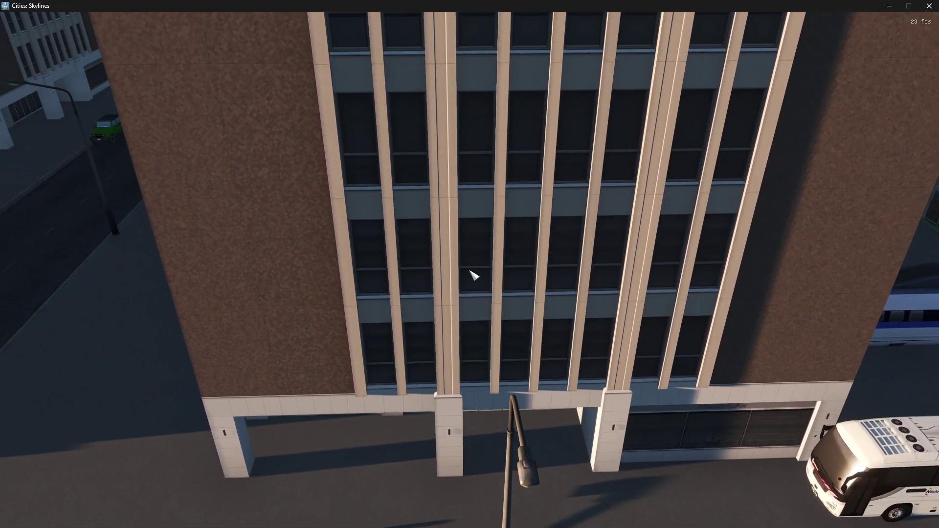
{"action": "scroll", "coordinate": [473, 275], "scroll_direction": "up", "scroll_amount": 5}
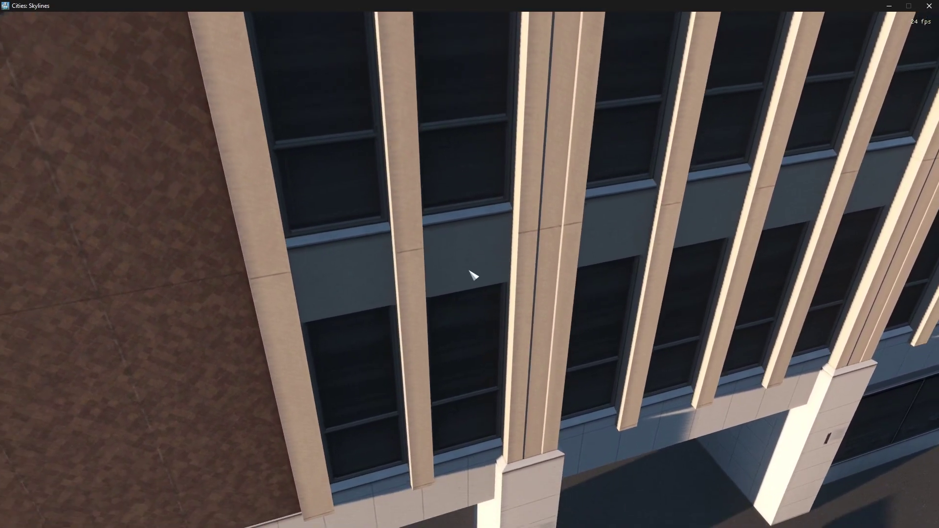
Switch to Maya and select the seven narrow pilaster faces on the front of the jpoffice model
{"action": "key", "text": "alt+Tab"}
{"action": "key", "text": "F8"}
{"action": "left_click", "coordinate": [352, 295]}
{"action": "left_click", "coordinate": [442, 272], "text": "shift"}
{"action": "left_click", "coordinate": [477, 258], "text": "shift"}
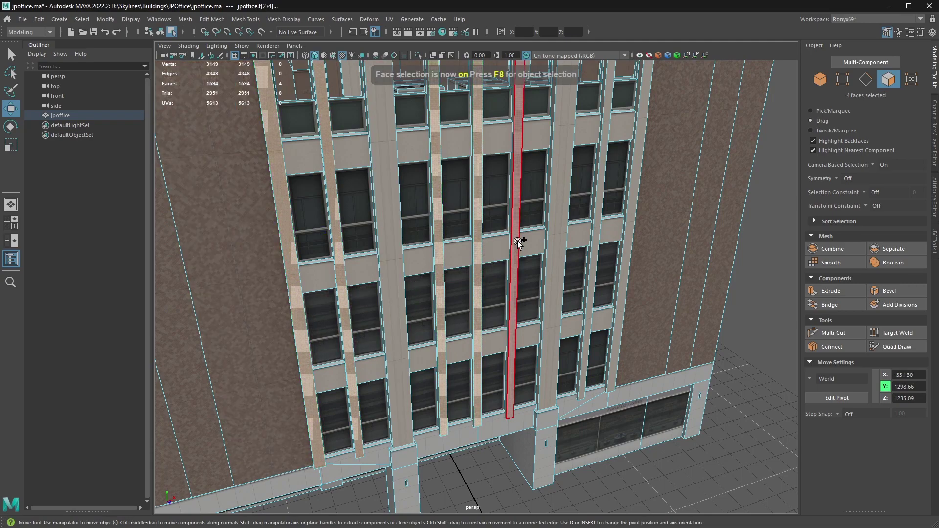
{"action": "left_click", "coordinate": [516, 243], "text": "shift"}
{"action": "left_click", "coordinate": [595, 236], "text": "shift"}
{"action": "left_click", "coordinate": [625, 230], "text": "shift"}
Examine where the selected pilaster faces lie on the beige strip in the UV Editor, and inspect the building's upper facade
{"action": "key", "text": "ctrl+u"}
{"action": "key", "text": "f"}
{"action": "scroll", "coordinate": [568, 230], "scroll_direction": "up", "scroll_amount": 4}
{"action": "scroll", "coordinate": [535, 182], "scroll_direction": "up", "scroll_amount": 5}
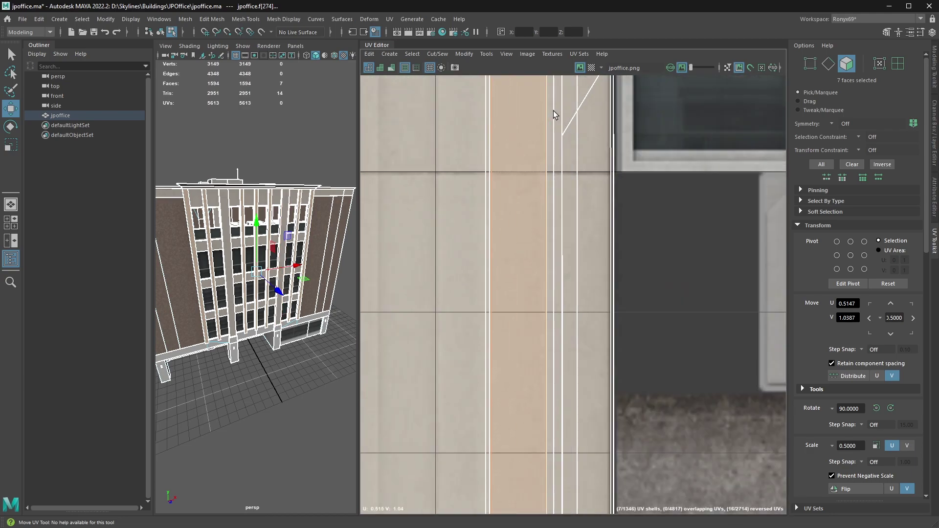
{"action": "left_click_drag", "start_coordinate": [553, 110], "coordinate": [545, 339]}
{"action": "scroll", "coordinate": [495, 269], "scroll_direction": "up", "scroll_amount": 3}
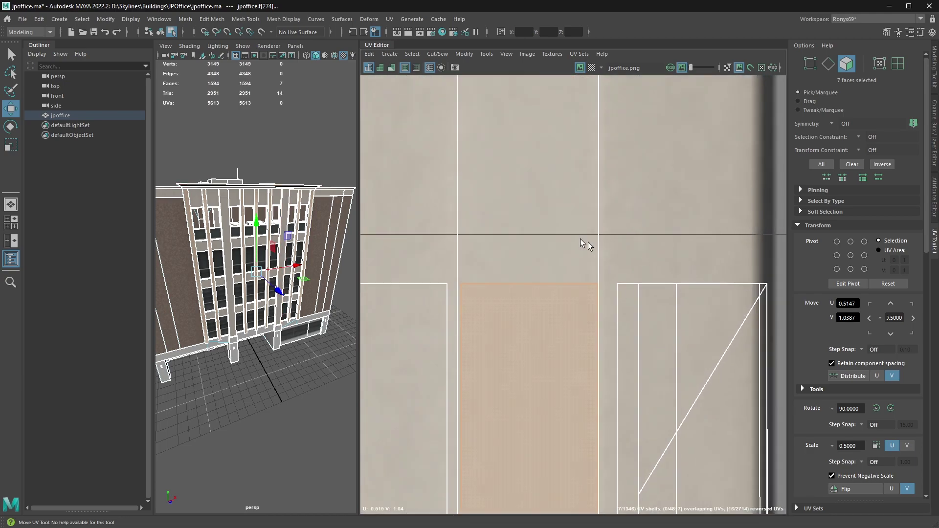
{"action": "scroll", "coordinate": [596, 249], "scroll_direction": "down", "scroll_amount": 3}
{"action": "scroll", "coordinate": [591, 236], "scroll_direction": "down", "scroll_amount": 3}
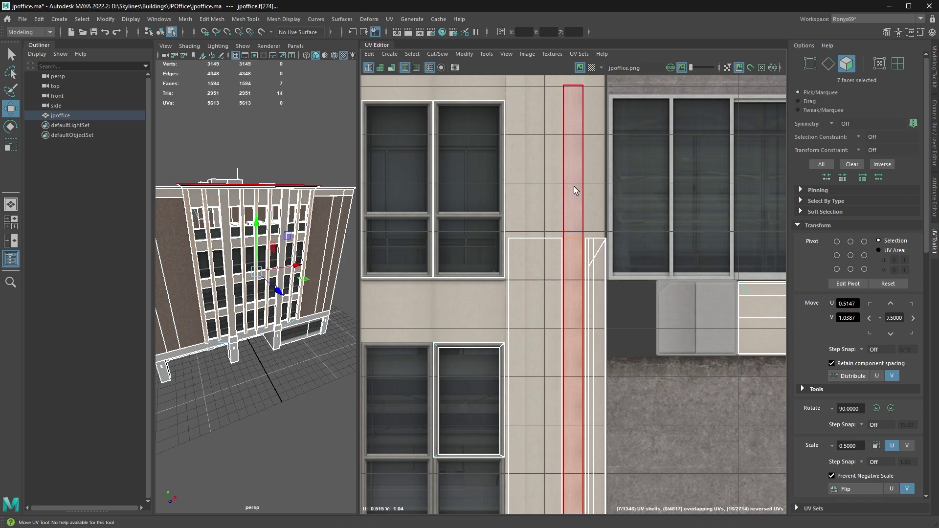
{"action": "left_click_drag", "start_coordinate": [257, 230], "coordinate": [332, 232]}
{"action": "scroll", "coordinate": [274, 255], "scroll_direction": "up", "scroll_amount": 4}
{"action": "left_click", "coordinate": [574, 208]}
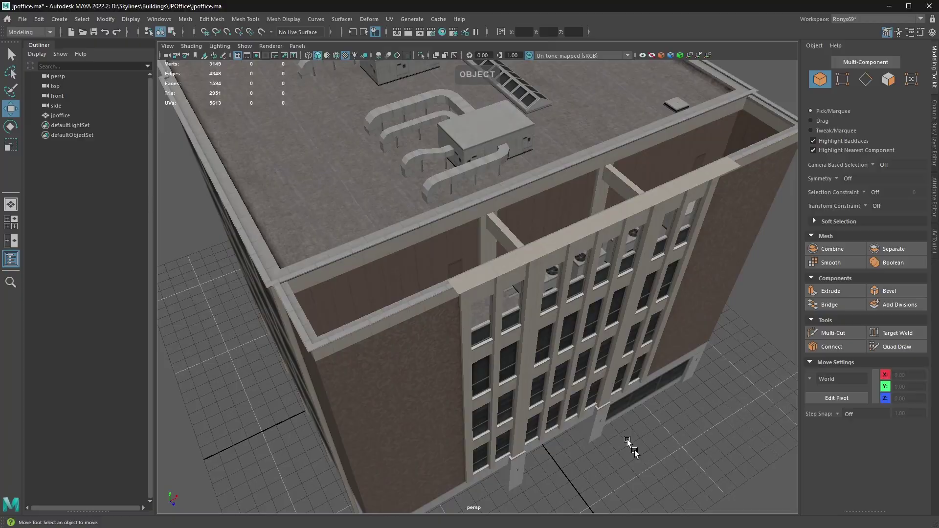
In Photoshop, duplicate the groove rectangle, apply the 1px out action to the copy and place it at X 1042 px
{"action": "key", "text": "alt+Tab"}
{"action": "key", "text": "Tab"}
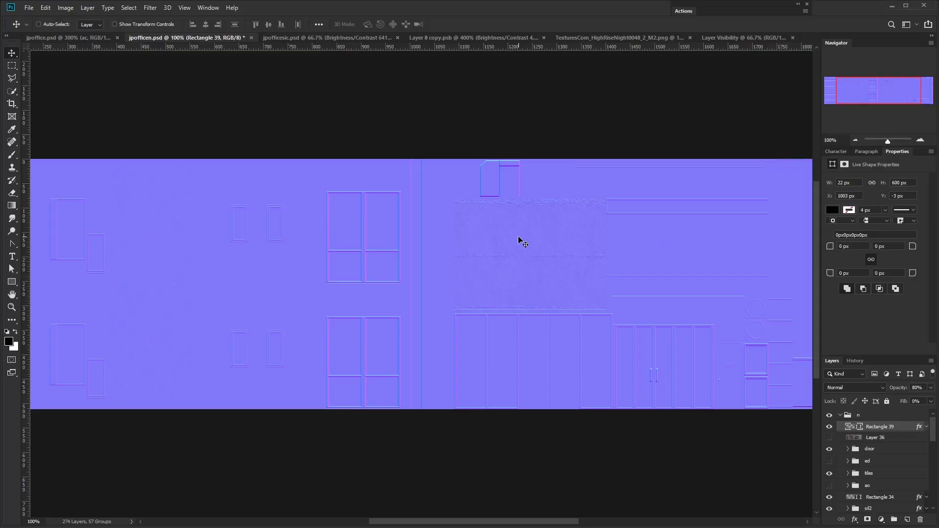
{"action": "scroll", "coordinate": [433, 230], "scroll_direction": "up", "scroll_amount": 4}
{"action": "left_click", "coordinate": [830, 438]}
{"action": "left_click_drag", "start_coordinate": [334, 331], "coordinate": [469, 332]}
{"action": "left_click", "coordinate": [731, 17]}
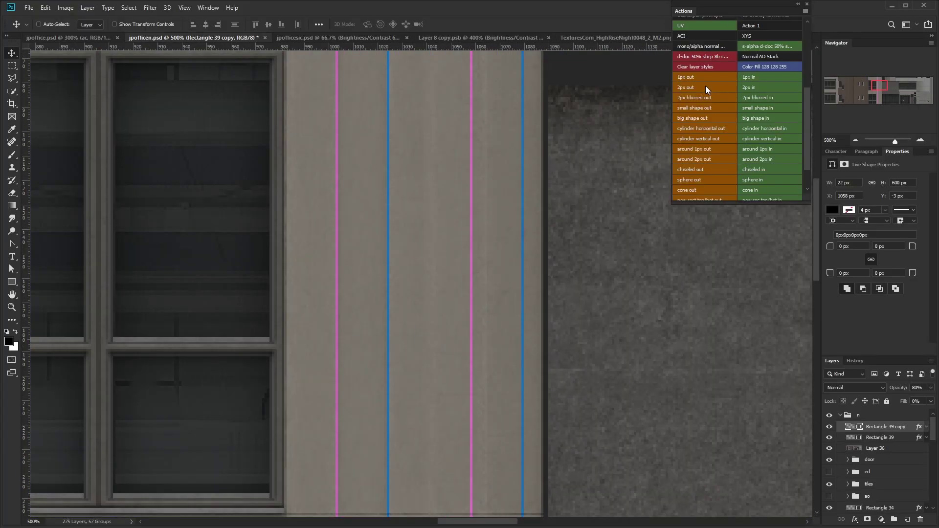
{"action": "left_click", "coordinate": [597, 142]}
{"action": "left_click_drag", "start_coordinate": [501, 266], "coordinate": [469, 267]}
Hide the diffuse overlay, set the duplicated rectangle's opacity to 50% and save the normal map over jpoffice_n.png
{"action": "left_click", "coordinate": [829, 448]}
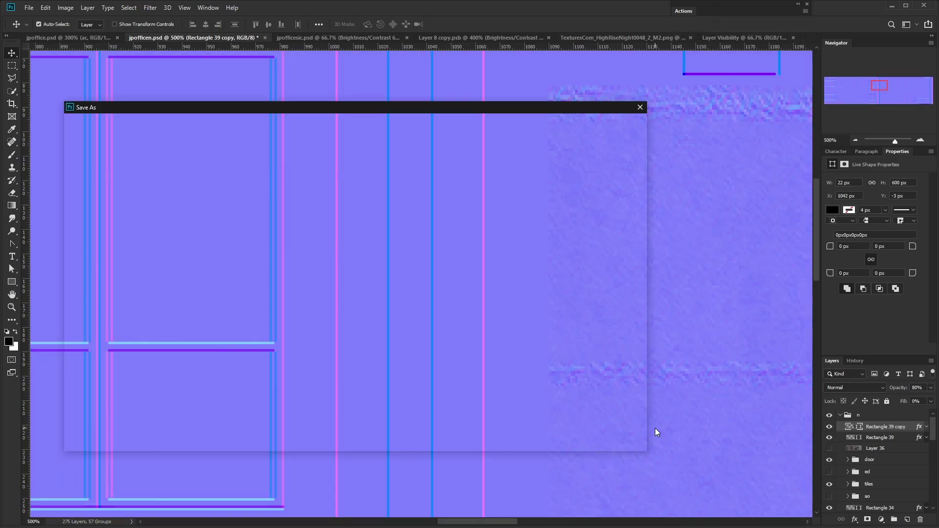
{"action": "key", "text": "ctrl+shift+s"}
{"action": "left_click", "coordinate": [640, 109]}
{"action": "key", "text": "5"}
{"action": "key", "text": "ctrl+shift+s"}
{"action": "key", "text": "Return"}
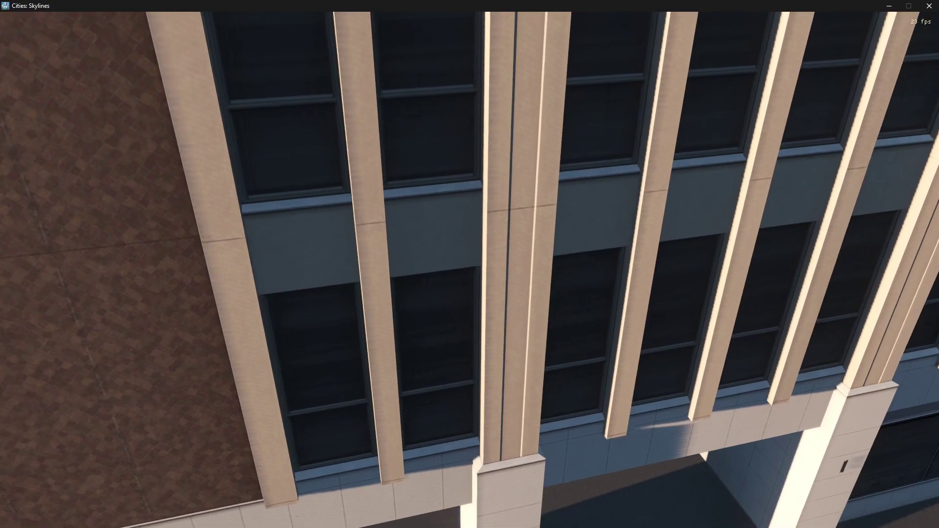
Replace the jpoffice building's normal texture in Cities: Skylines with the updated jpoffice_n.png and check the pilaster grooves
{"action": "key", "text": "ctrl+r"}
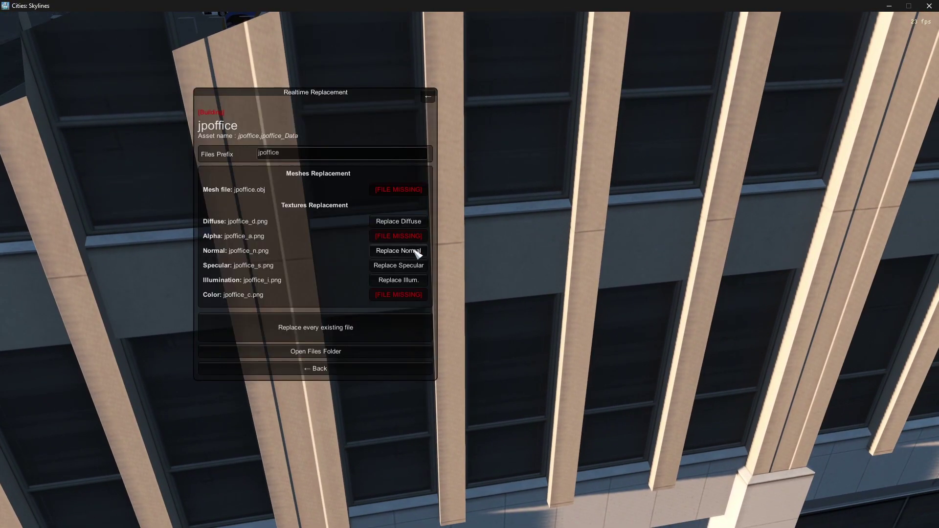
{"action": "left_click_drag", "start_coordinate": [349, 104], "coordinate": [283, 94]}
{"action": "left_click", "coordinate": [349, 243]}
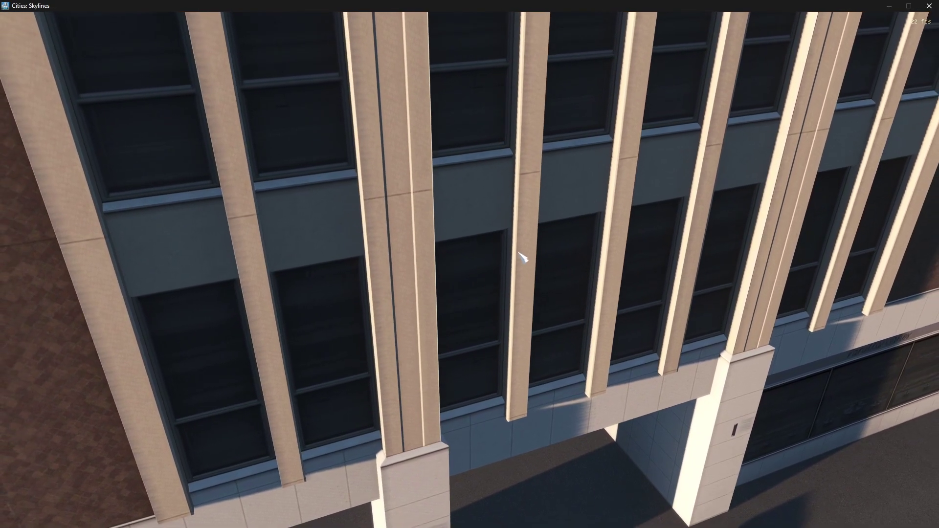
{"action": "left_click_drag", "start_coordinate": [520, 248], "coordinate": [377, 249]}
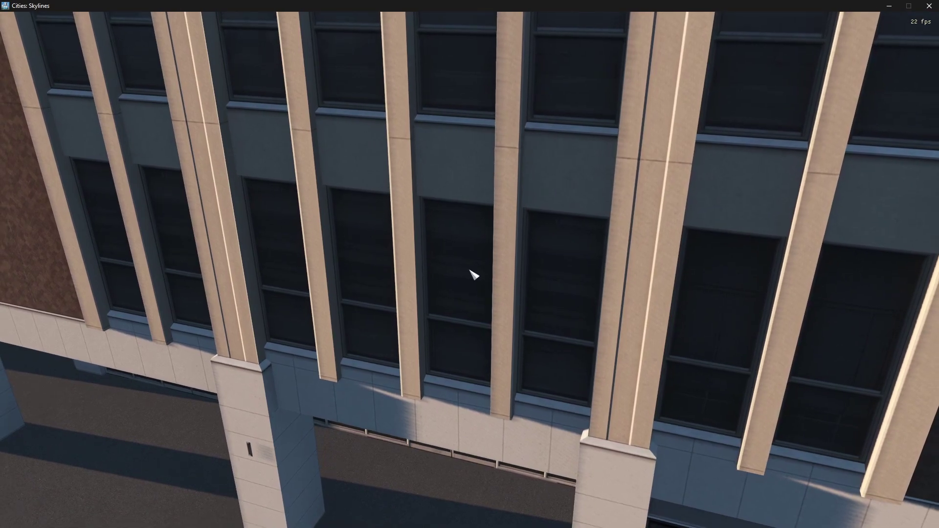
Set the longitude to -157.255 and examine the pilaster grooves with the sun coming from the opposite side
{"action": "key", "text": "Escape"}
{"action": "left_click_drag", "start_coordinate": [110, 198], "coordinate": [25, 199]}
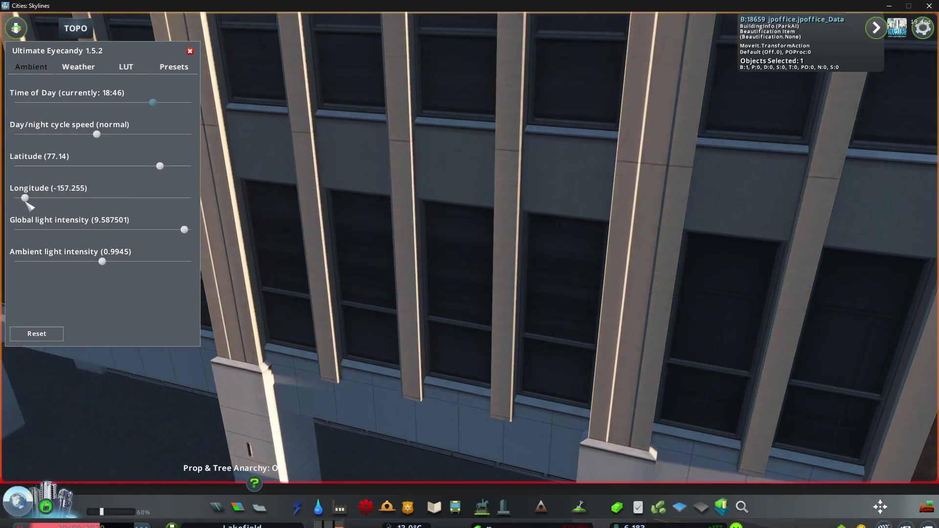
{"action": "left_click_drag", "start_coordinate": [209, 239], "coordinate": [482, 274]}
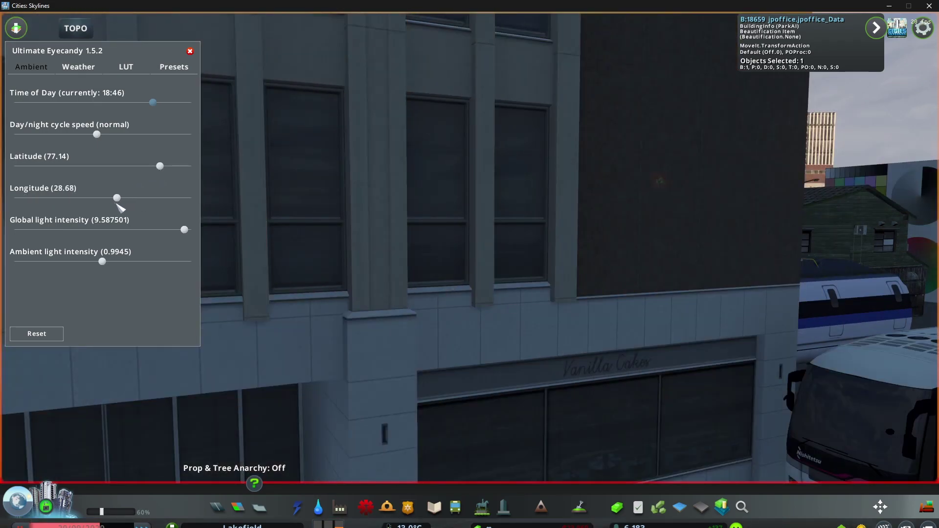
Set the longitude to 14.835, hide the interface and examine the jpoffice building's roof in the low sun
{"action": "left_click_drag", "start_coordinate": [116, 201], "coordinate": [109, 201]}
{"action": "key", "text": "ctrl+h"}
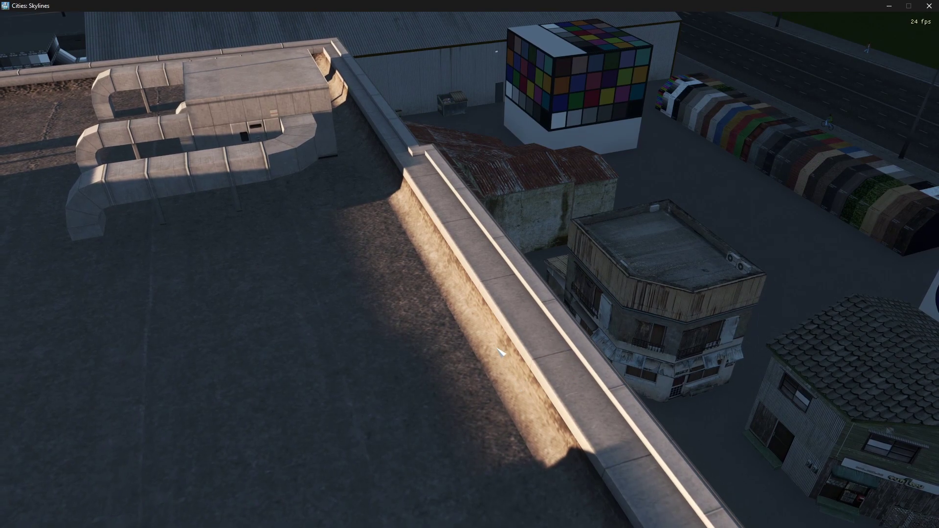
In Photoshop, show the diffuse overlay, duplicate the groove rectangle and stretch the copy to 59 px wide at X 983 px
{"action": "key", "text": "alt+Tab"}
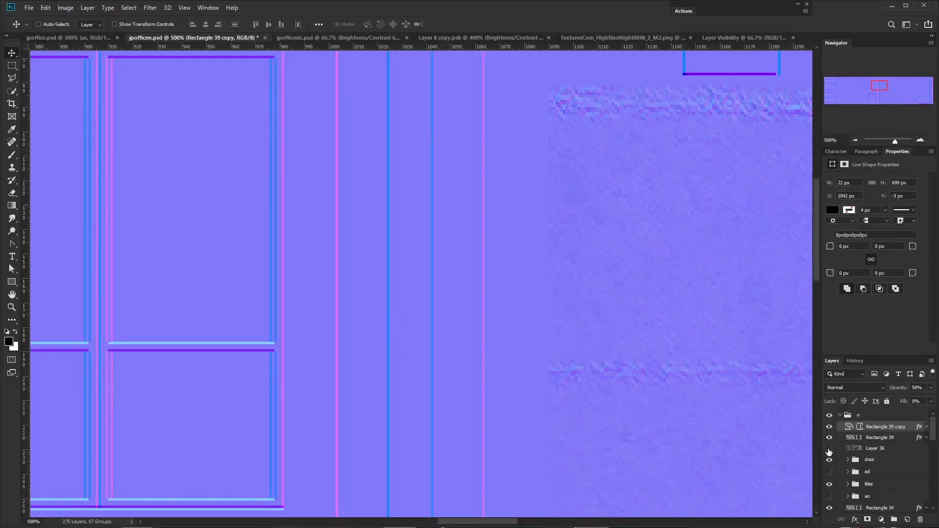
{"action": "left_click", "coordinate": [828, 449]}
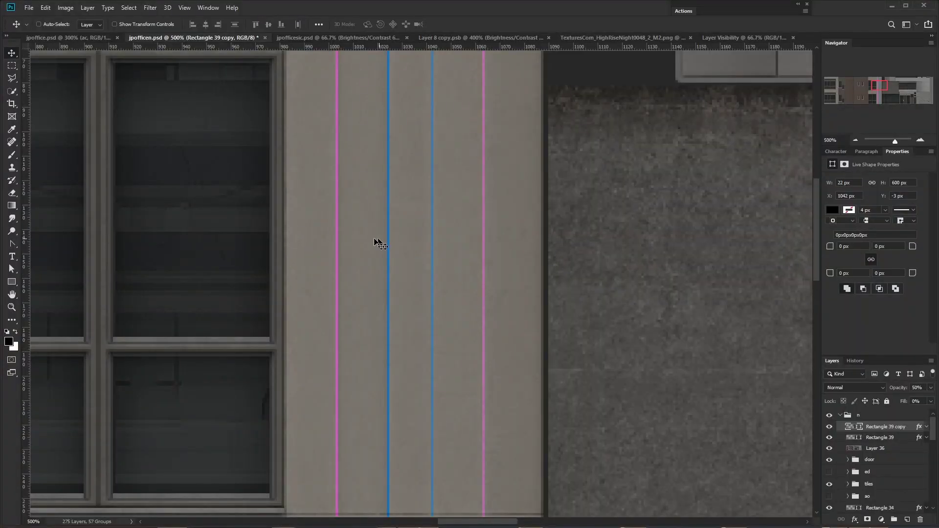
{"action": "left_click_drag", "start_coordinate": [393, 299], "coordinate": [305, 298]}
{"action": "key", "text": "ctrl+t"}
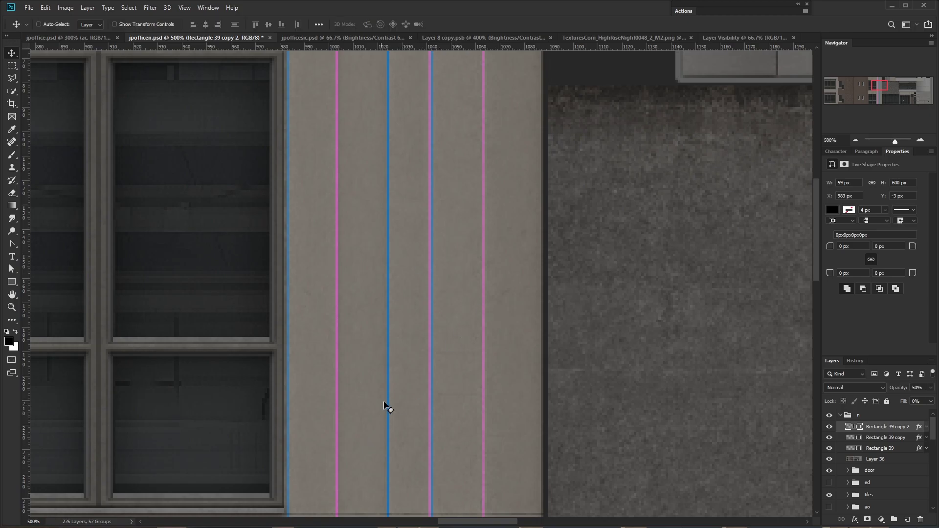
In Maya, select a wide pilaster's front face and inspect its position in the UV Editor
{"action": "key", "text": "alt+Tab"}
{"action": "left_click", "coordinate": [592, 236]}
{"action": "key", "text": "F11"}
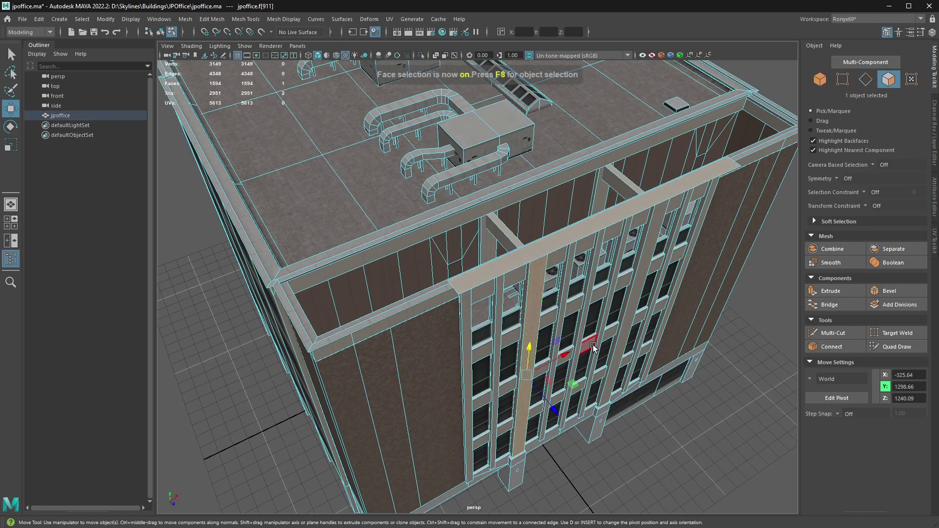
{"action": "key", "text": "alt+u"}
{"action": "scroll", "coordinate": [574, 314], "scroll_direction": "up", "scroll_amount": 9}
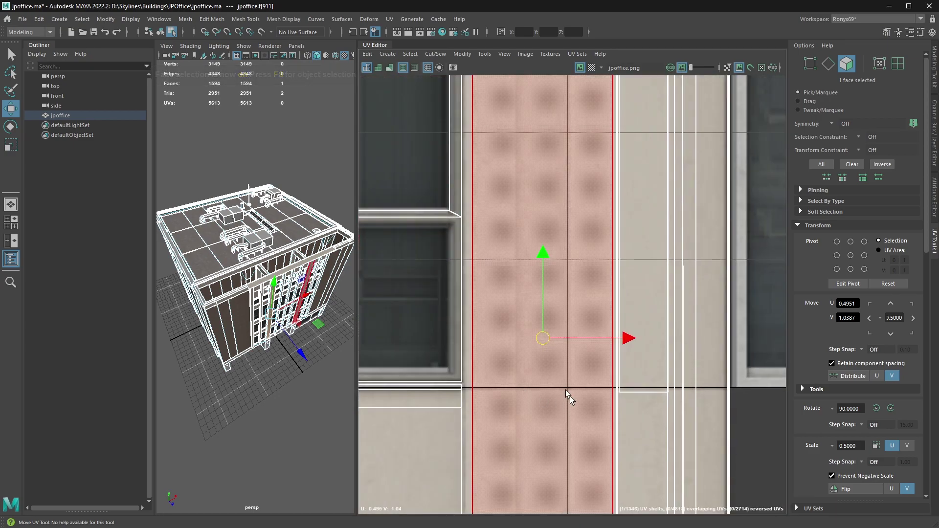
In Photoshop, check the groove spacing with a marquee and adjust the new rectangle to 56 px wide at X 986 px
{"action": "key", "text": "alt+Tab"}
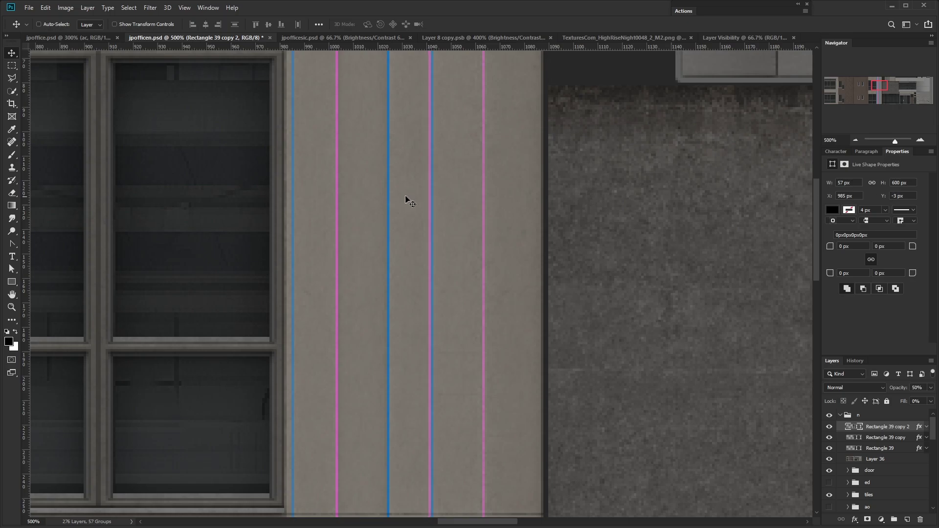
{"action": "key", "text": "m"}
{"action": "scroll", "coordinate": [406, 220], "scroll_direction": "up", "scroll_amount": 3}
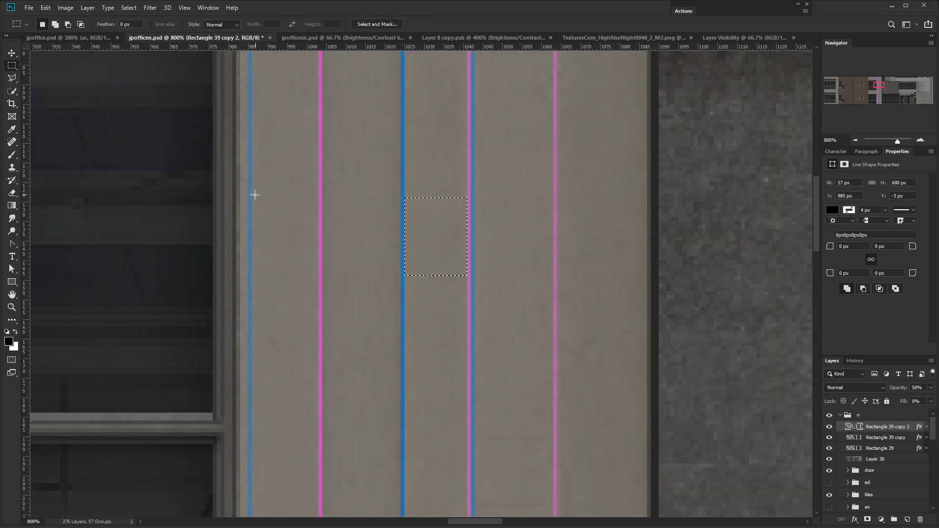
{"action": "key", "text": "Right"}
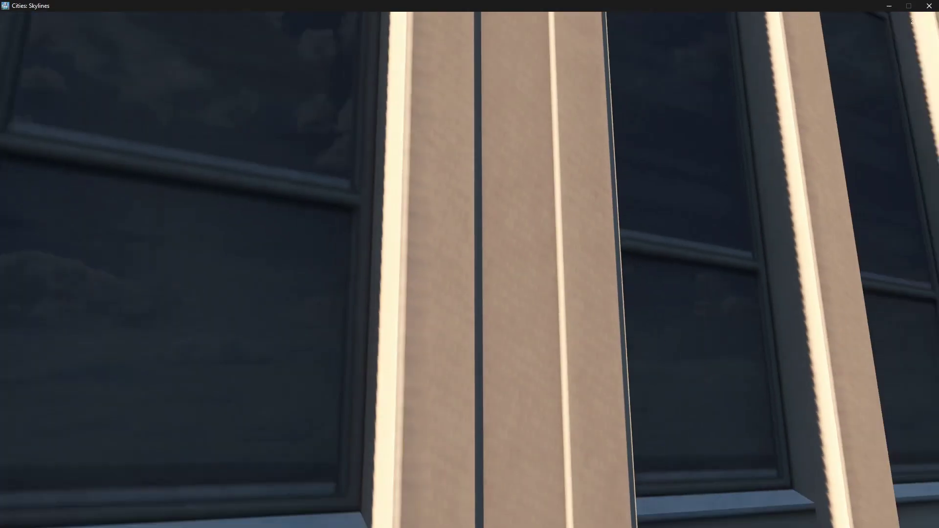
In Maya, view the pilasters on the building's front facade, then return to the normal map in Photoshop
{"action": "key", "text": "alt+Tab"}
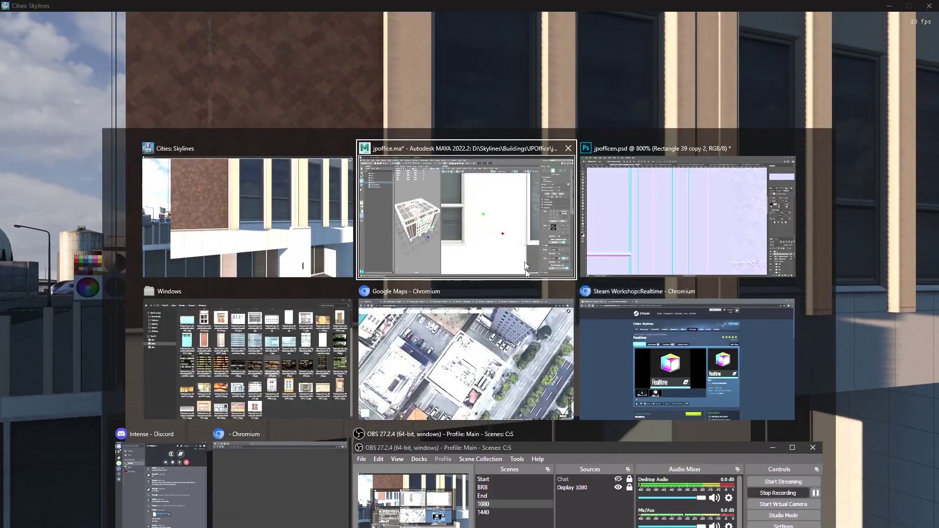
{"action": "left_click_drag", "start_coordinate": [313, 309], "coordinate": [260, 298]}
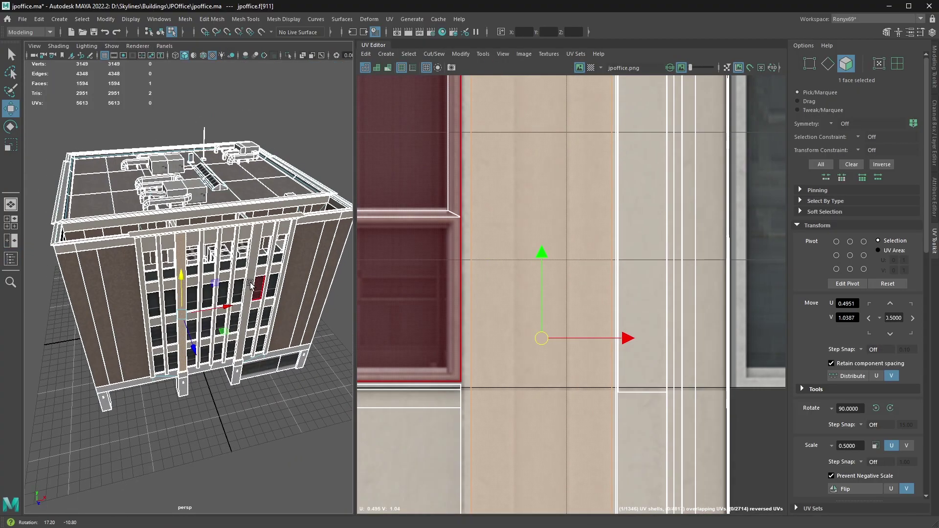
{"action": "scroll", "coordinate": [259, 331], "scroll_direction": "up", "scroll_amount": 5}
{"action": "key", "text": "alt+Tab"}
{"action": "left_click", "coordinate": [618, 245]}
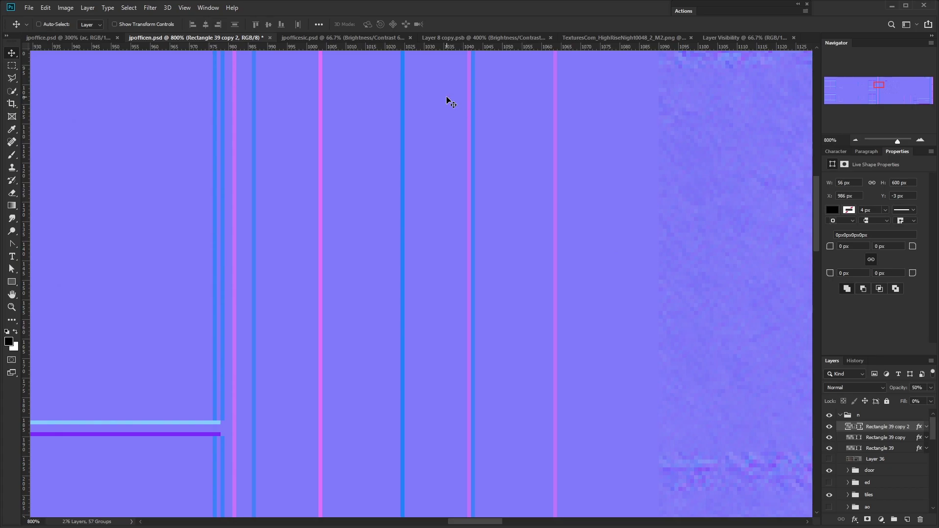
Save the normal map over jpofficen.png in the JPOffice Working folder
{"action": "key", "text": "alt+Tab"}
{"action": "key", "text": "ctrl+shift+s"}
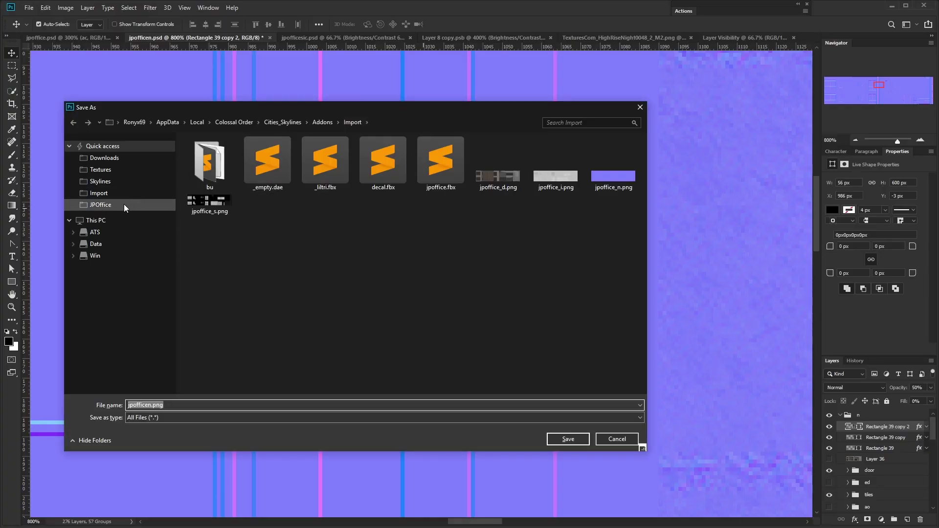
{"action": "left_click", "coordinate": [124, 204]}
{"action": "left_click", "coordinate": [222, 225]}
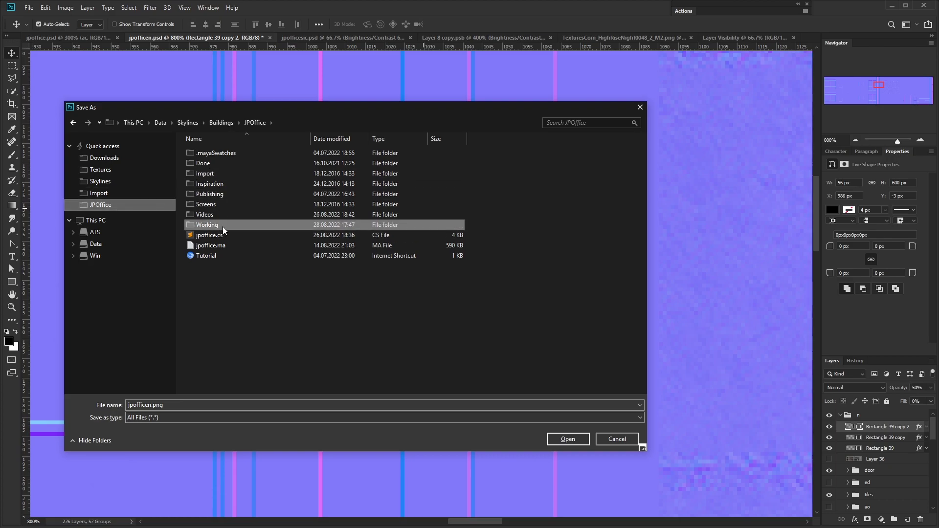
{"action": "double_click", "coordinate": [222, 225]}
{"action": "key", "text": "Return"}
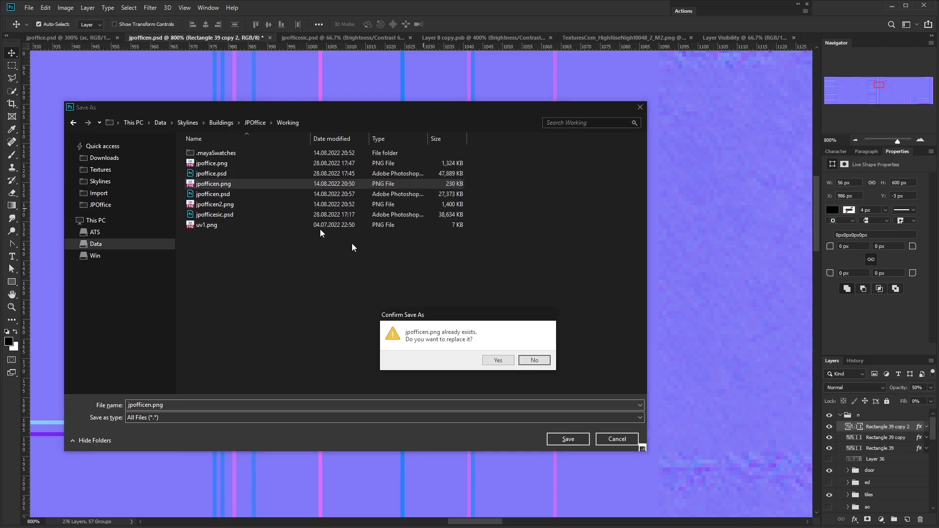
{"action": "left_click", "coordinate": [495, 362]}
In Maya, display the jpofficen.png texture behind the UVs in the UV Editor
{"action": "key", "text": "alt+Tab"}
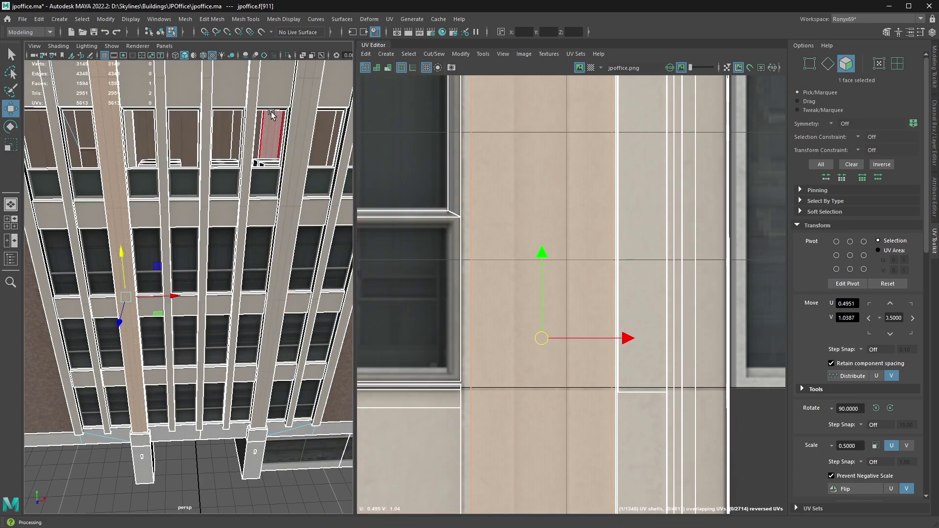
{"action": "left_click", "coordinate": [601, 68]}
{"action": "left_click", "coordinate": [631, 85]}
{"action": "scroll", "coordinate": [402, 389], "scroll_direction": "down", "scroll_amount": 1}
{"action": "scroll", "coordinate": [562, 381], "scroll_direction": "up", "scroll_amount": 1}
Select the UV shells of the two wide pilasters, then move and scale them horizontally to align with the normal map's edge lines
{"action": "left_click", "coordinate": [281, 265]}
{"action": "left_click", "coordinate": [119, 237], "text": "shift"}
{"action": "scroll", "coordinate": [567, 341], "scroll_direction": "up", "scroll_amount": 1}
{"action": "key", "text": "alt+F12"}
{"action": "left_click_drag", "start_coordinate": [553, 338], "coordinate": [589, 325]}
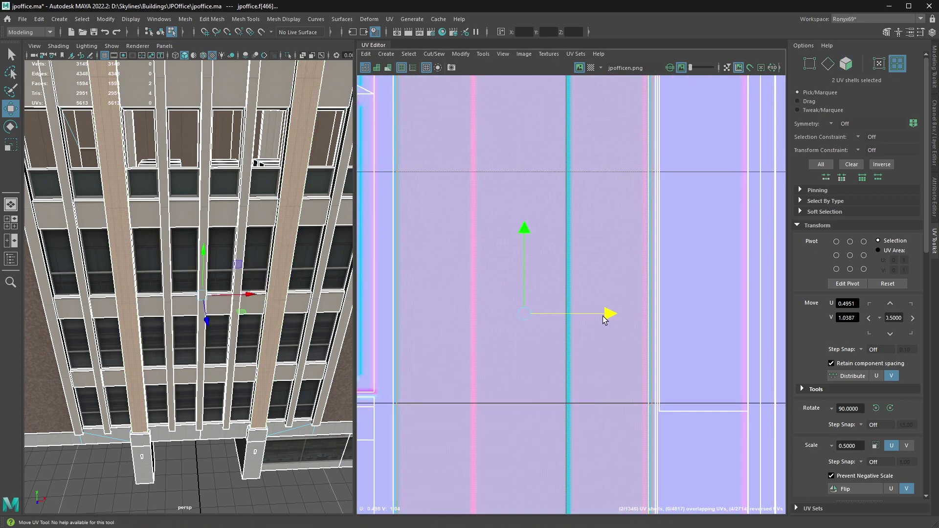
{"action": "key", "text": "r"}
{"action": "left_click_drag", "start_coordinate": [598, 318], "coordinate": [630, 302]}
{"action": "scroll", "coordinate": [630, 303], "scroll_direction": "up", "scroll_amount": 1}
{"action": "left_click_drag", "start_coordinate": [691, 67], "coordinate": [703, 68]}
{"action": "key", "text": "F12"}
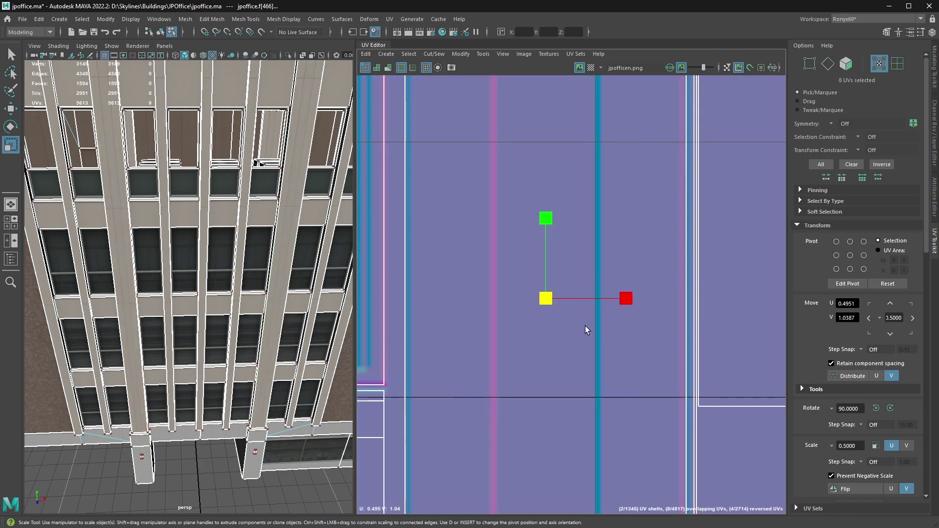
{"action": "key", "text": "w"}
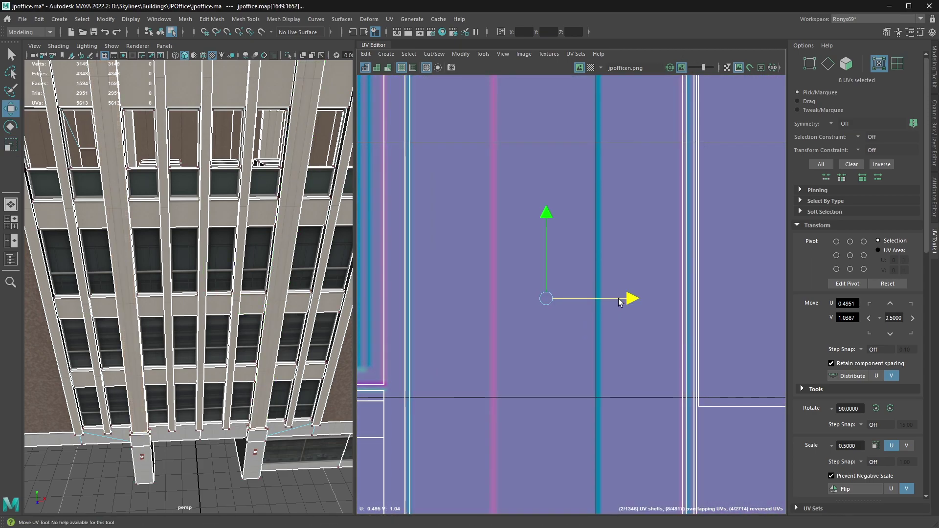
Select the front faces of the narrow pilasters and shift their UVs horizontally to align with the normal map lines
{"action": "scroll", "coordinate": [269, 295], "scroll_direction": "down", "scroll_amount": 3}
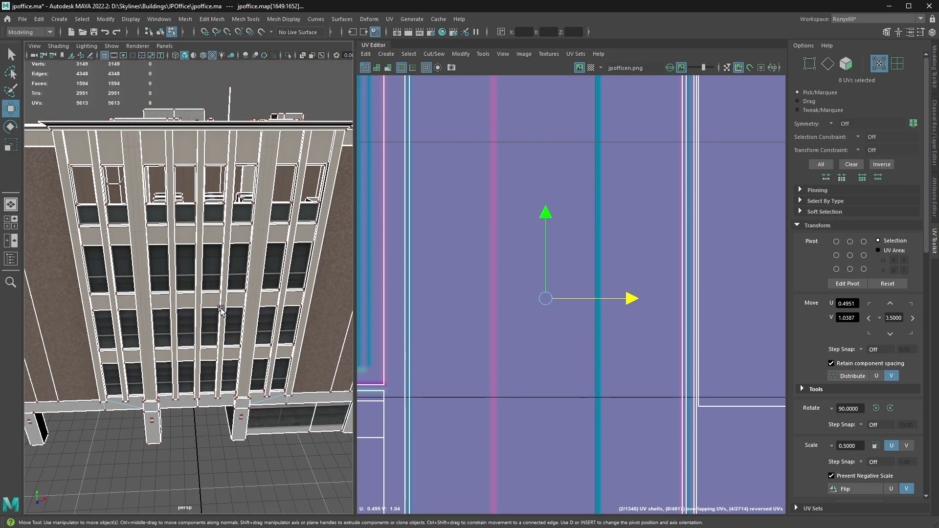
{"action": "key", "text": "space"}
{"action": "key", "text": "F11"}
{"action": "left_click", "coordinate": [375, 314]}
{"action": "left_click", "coordinate": [434, 305], "text": "shift"}
{"action": "left_click", "coordinate": [494, 309], "text": "shift"}
{"action": "left_click", "coordinate": [628, 313], "text": "shift"}
{"action": "left_click", "coordinate": [169, 321], "text": "shift"}
{"action": "left_click", "coordinate": [234, 328], "text": "shift"}
{"action": "key", "text": "space"}
{"action": "key", "text": "ctrl+F12"}
{"action": "scroll", "coordinate": [631, 171], "scroll_direction": "up", "scroll_amount": 5}
{"action": "left_click_drag", "start_coordinate": [592, 171], "coordinate": [585, 176]}
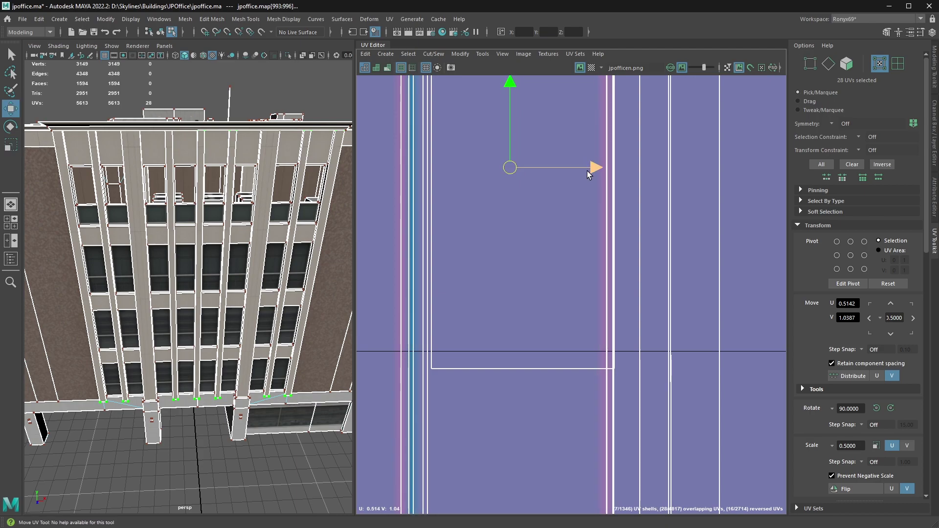
Return to object mode, deselect the building and examine the texture alignment on the wide and narrow pilasters up close
{"action": "key", "text": "space"}
{"action": "scroll", "coordinate": [588, 174], "scroll_direction": "down", "scroll_amount": 4}
{"action": "key", "text": "F8"}
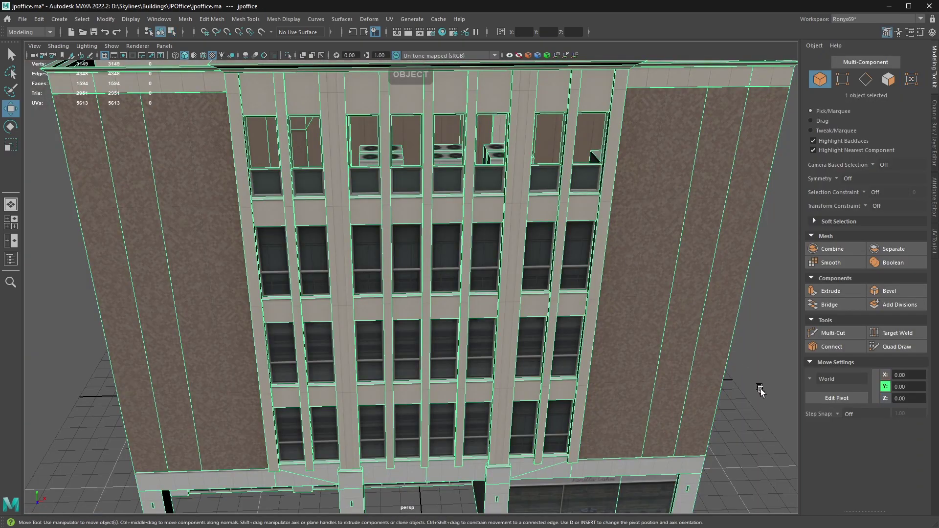
{"action": "left_click", "coordinate": [759, 386]}
{"action": "left_click_drag", "start_coordinate": [524, 333], "coordinate": [509, 295], "text": "alt"}
{"action": "scroll", "coordinate": [608, 400], "scroll_direction": "up", "scroll_amount": 5}
{"action": "scroll", "coordinate": [614, 413], "scroll_direction": "down", "scroll_amount": 3}
{"action": "scroll", "coordinate": [536, 404], "scroll_direction": "up", "scroll_amount": 4}
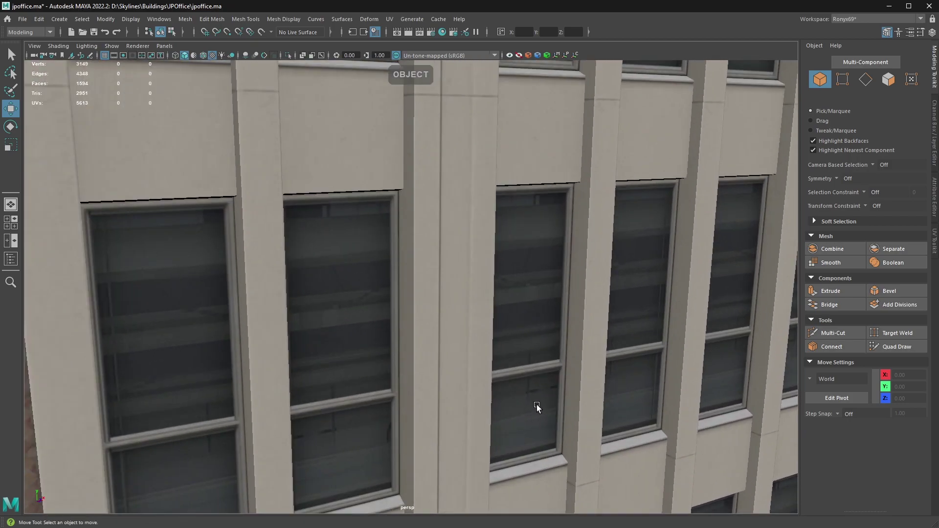
{"action": "scroll", "coordinate": [532, 377], "scroll_direction": "down", "scroll_amount": 3}
{"action": "scroll", "coordinate": [575, 422], "scroll_direction": "up", "scroll_amount": 5}
{"action": "left_click_drag", "start_coordinate": [532, 377], "coordinate": [407, 335], "text": "alt"}
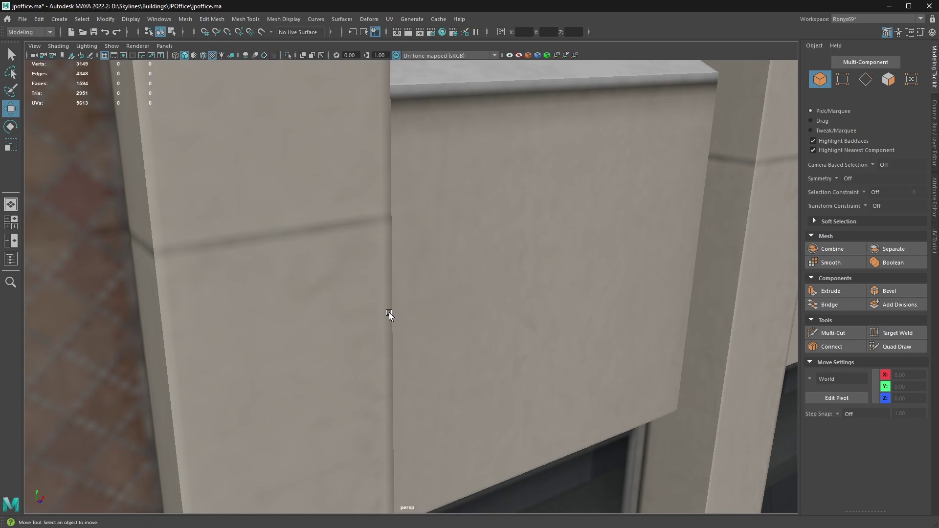
{"action": "left_click_drag", "start_coordinate": [197, 298], "coordinate": [501, 437]}
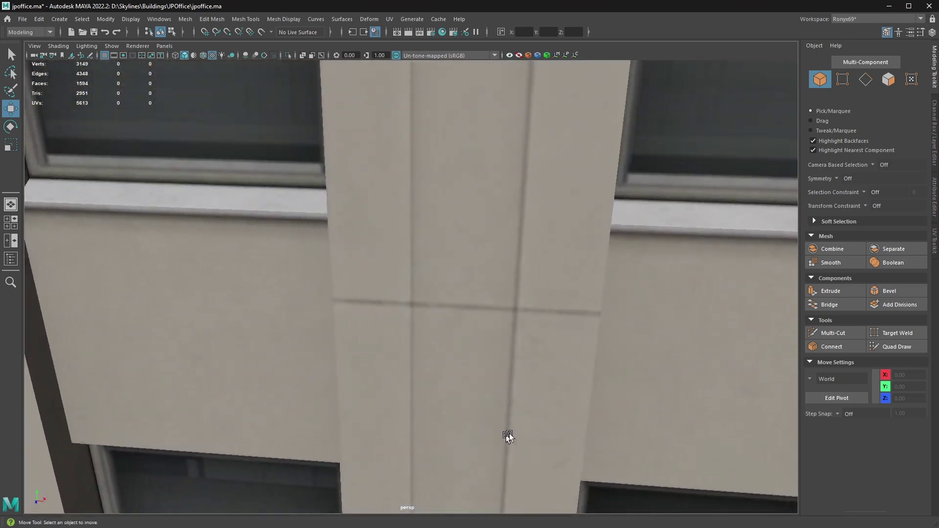
{"action": "left_click_drag", "start_coordinate": [551, 363], "coordinate": [424, 438]}
Switch to Cities: Skylines, examine the rooftop ducts and ventilation boxes, and bring back the interface
{"action": "key", "text": "alt+Tab"}
{"action": "key", "text": "alt+Tab"}
{"action": "scroll", "coordinate": [469, 272], "scroll_direction": "down", "scroll_amount": 5}
{"action": "scroll", "coordinate": [470, 271], "scroll_direction": "up", "scroll_amount": 5}
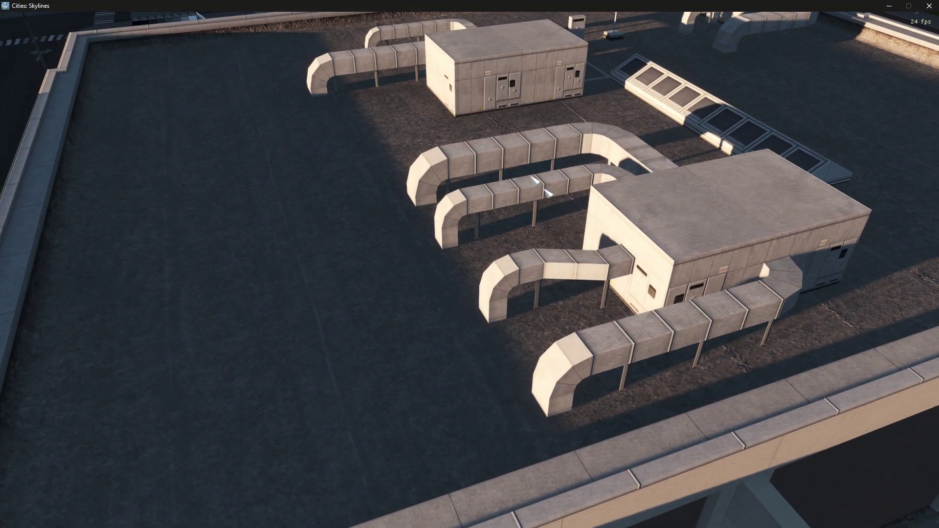
{"action": "left_click_drag", "start_coordinate": [530, 178], "coordinate": [469, 272]}
{"action": "scroll", "coordinate": [471, 272], "scroll_direction": "down", "scroll_amount": 2}
{"action": "key", "text": "Escape"}
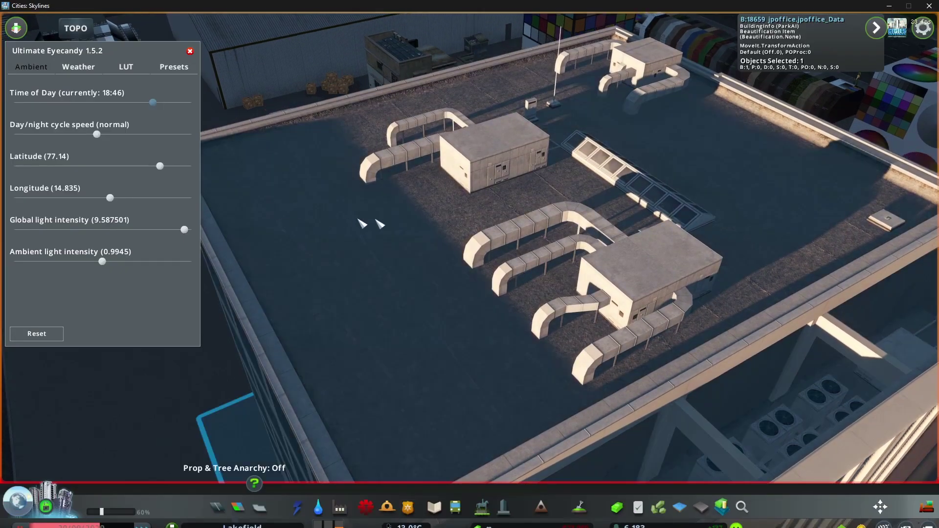
Set the global light intensity to 5.6865, the longitude to 38.57 and the time of day to 13:30
{"action": "left_click_drag", "start_coordinate": [186, 232], "coordinate": [115, 230]}
{"action": "left_click_drag", "start_coordinate": [110, 198], "coordinate": [122, 198]}
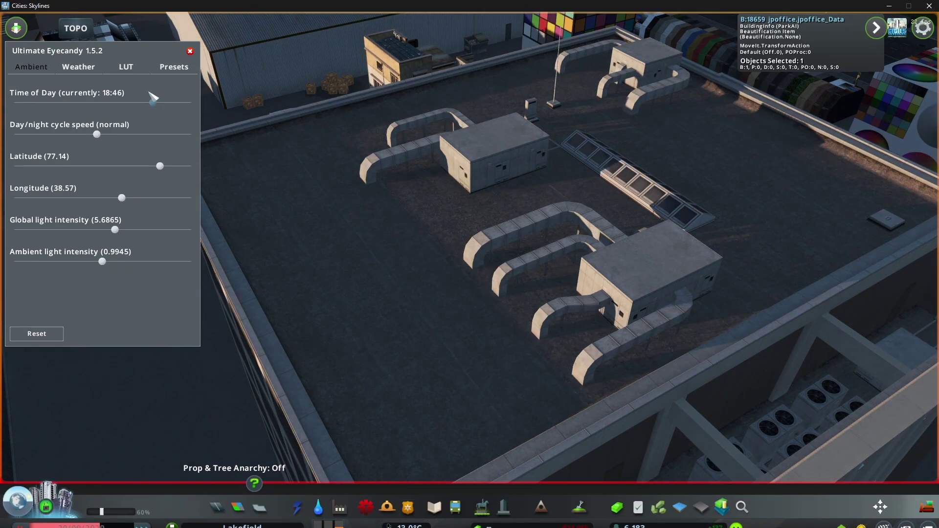
{"action": "left_click_drag", "start_coordinate": [152, 103], "coordinate": [118, 104]}
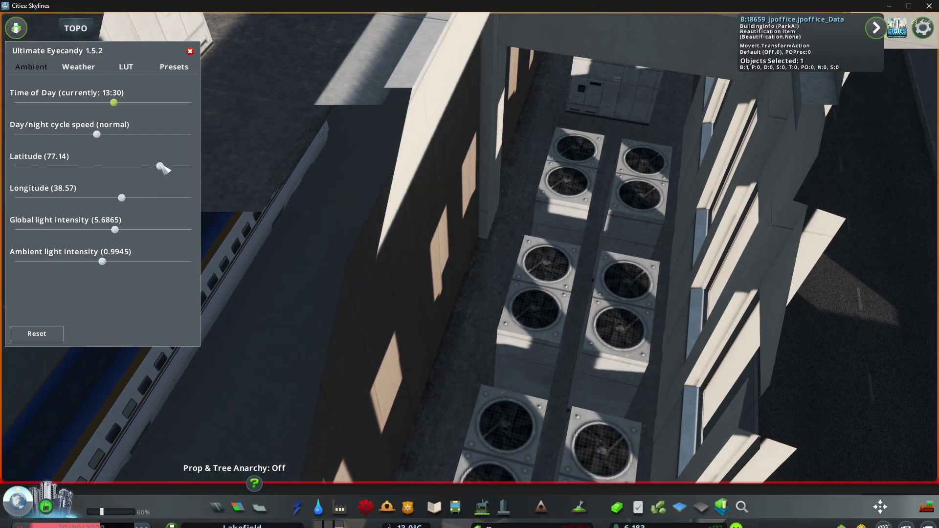
Set the latitude to 85.05 and the longitude to 19.78, then examine the fan units behind the facade
{"action": "left_click_drag", "start_coordinate": [161, 167], "coordinate": [166, 166]}
{"action": "left_click_drag", "start_coordinate": [121, 198], "coordinate": [112, 199]}
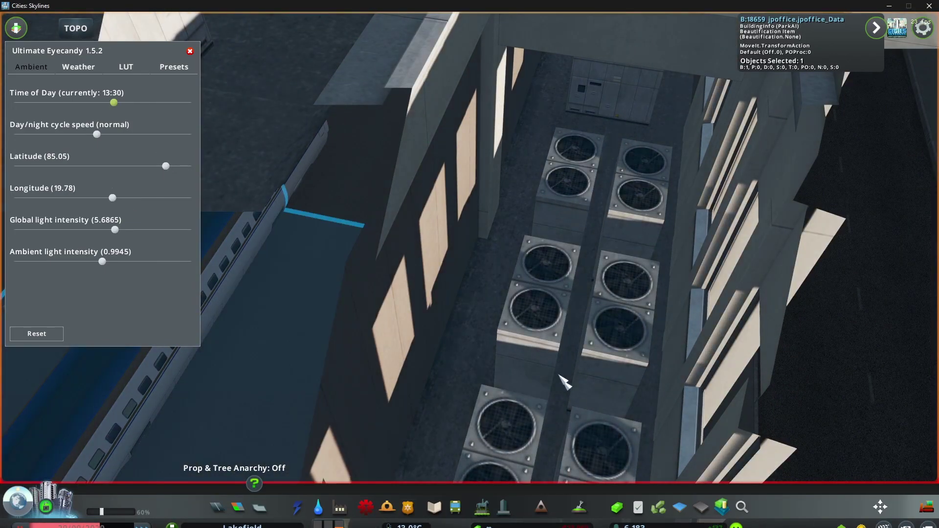
{"action": "key", "text": "Escape"}
{"action": "scroll", "coordinate": [576, 400], "scroll_direction": "down", "scroll_amount": 4}
{"action": "key", "text": "Escape"}
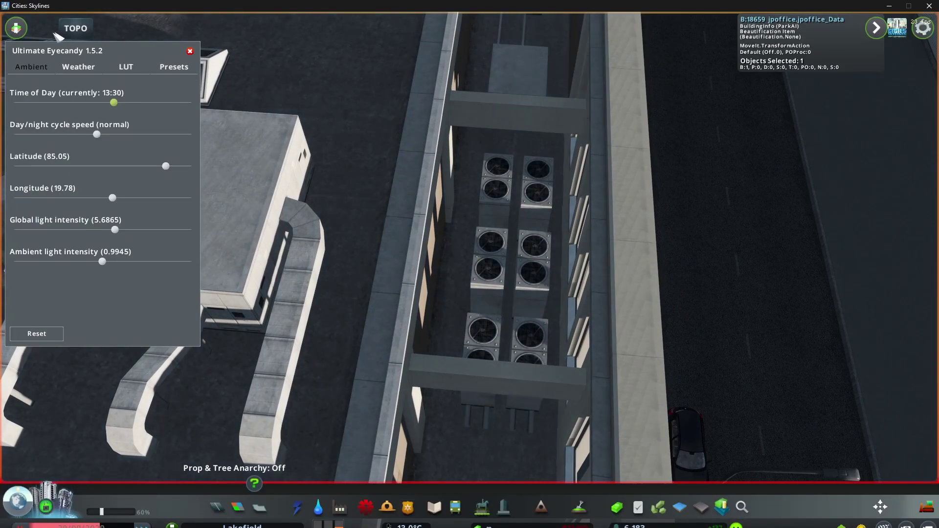
Close the lighting settings, turn on the Transport info view and examine the fan units' normal map relief up close
{"action": "left_click", "coordinate": [190, 50]}
{"action": "left_click", "coordinate": [91, 159]}
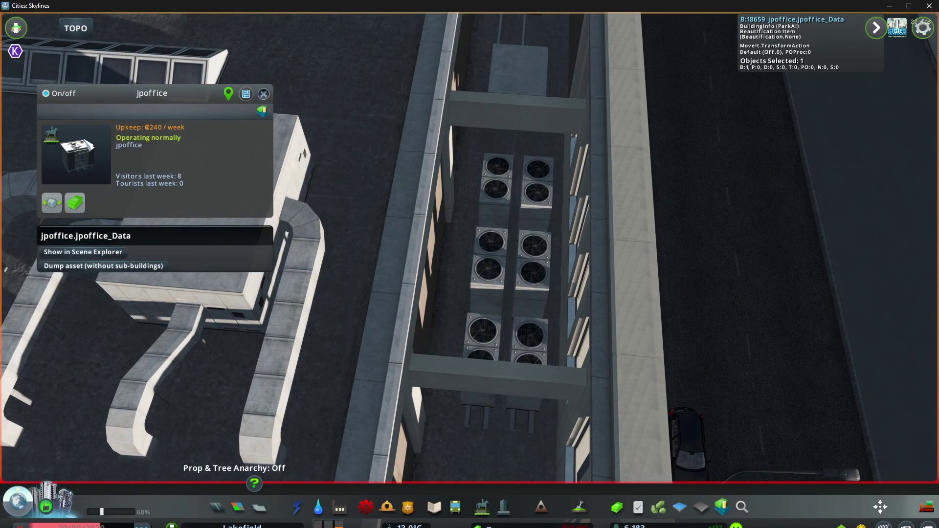
{"action": "left_click", "coordinate": [16, 28]}
{"action": "left_click", "coordinate": [28, 159]}
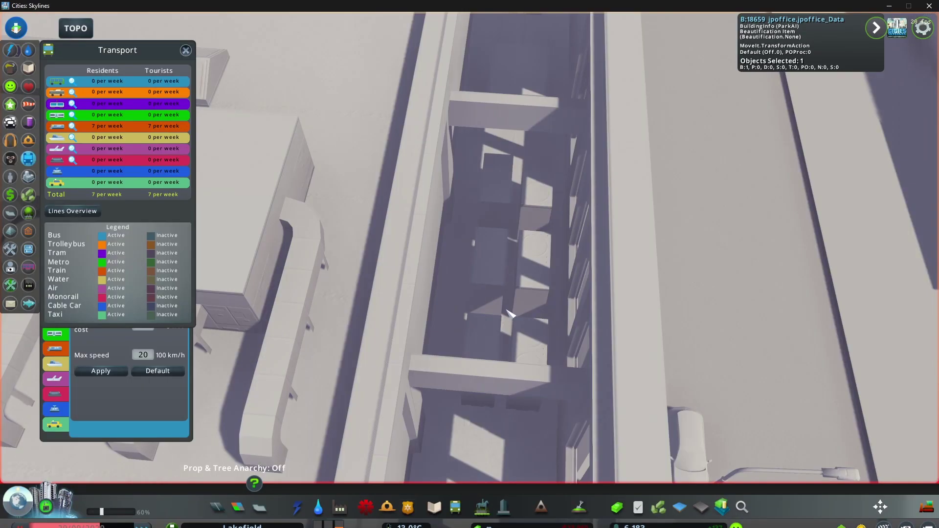
{"action": "scroll", "coordinate": [469, 248], "scroll_direction": "up", "scroll_amount": 3}
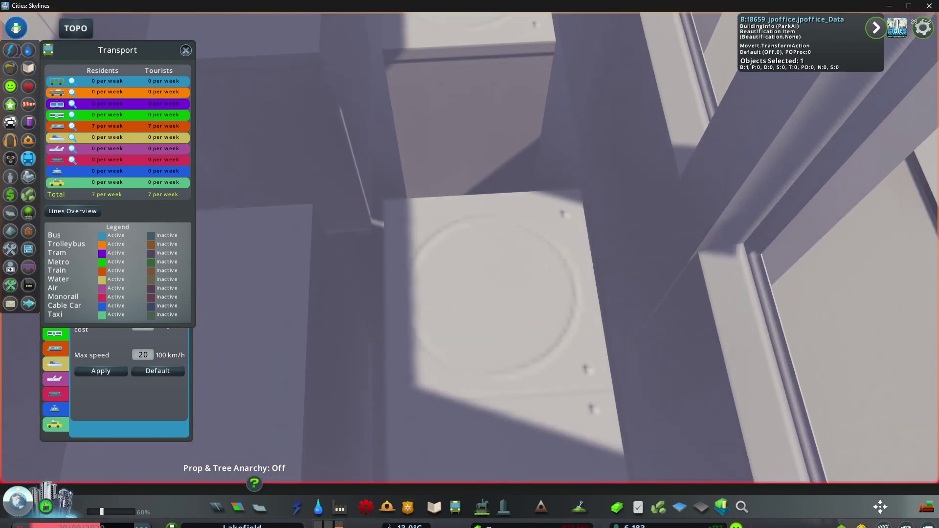
{"action": "scroll", "coordinate": [470, 248], "scroll_direction": "down", "scroll_amount": 3}
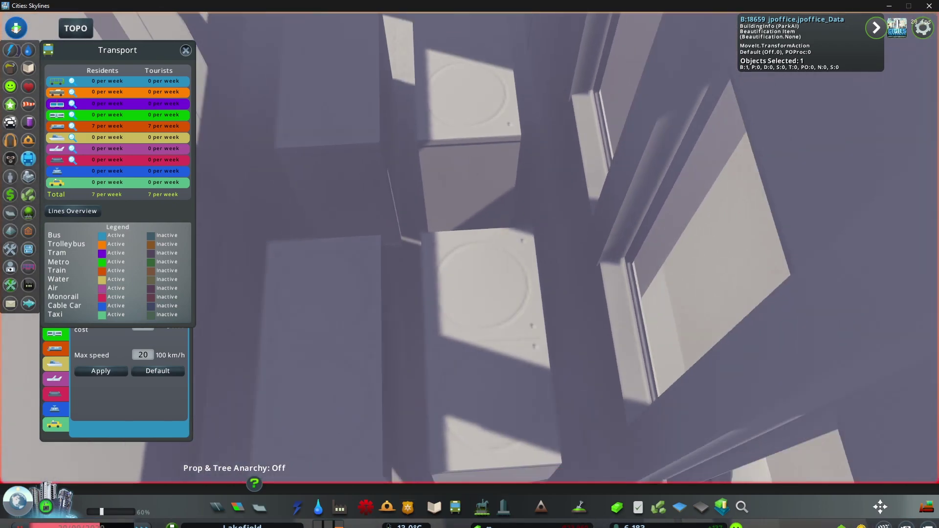
Examine the normal map relief on the rooftop ducts, the facade corner and the side wall's windows in the Transport info view
{"action": "key", "text": "a"}
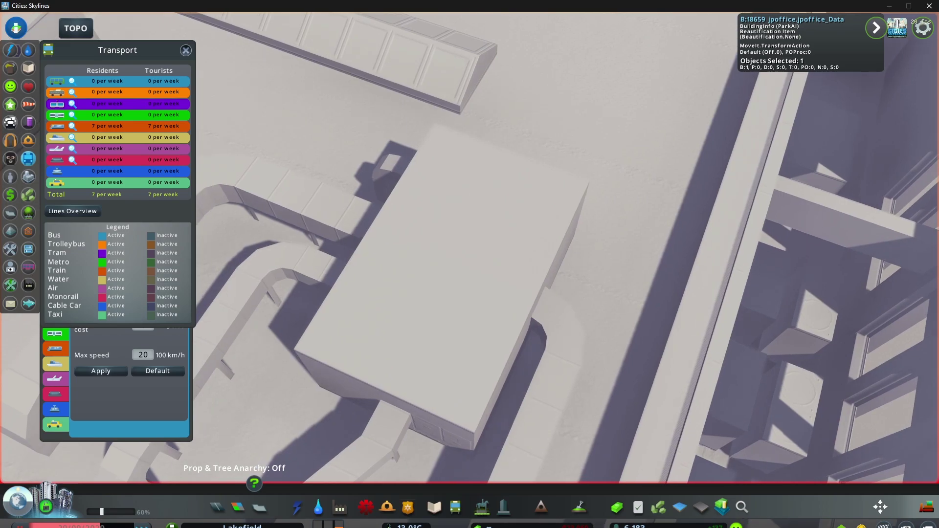
{"action": "key", "text": "a"}
{"action": "scroll", "coordinate": [470, 249], "scroll_direction": "up", "scroll_amount": 2}
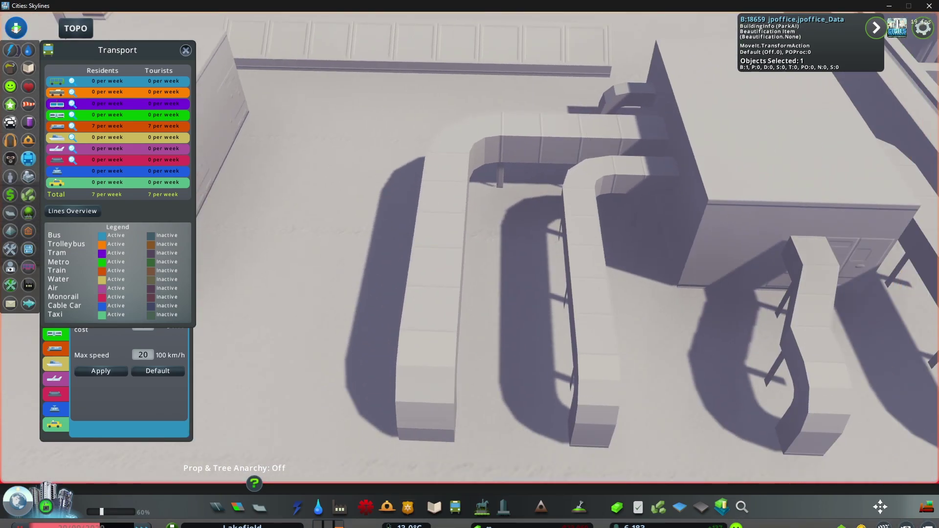
{"action": "key", "text": "w"}
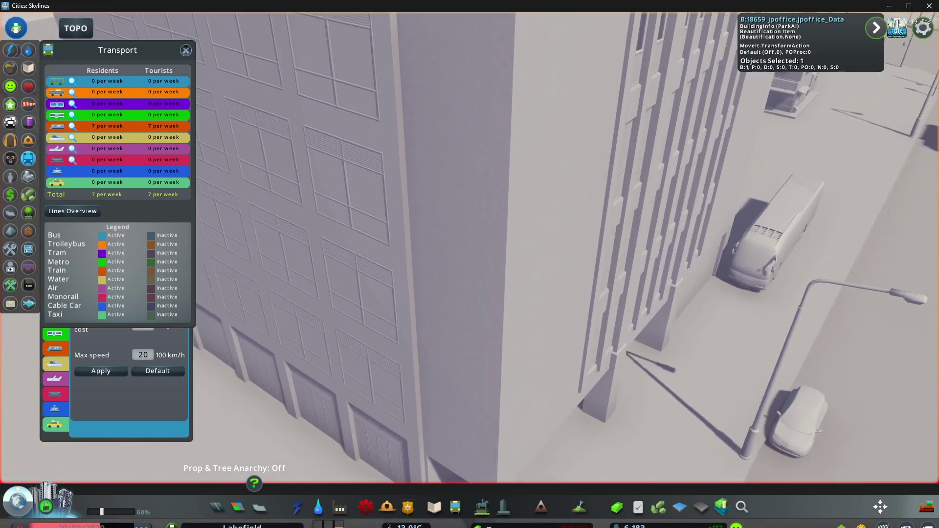
{"action": "scroll", "coordinate": [470, 264], "scroll_direction": "up", "scroll_amount": 2}
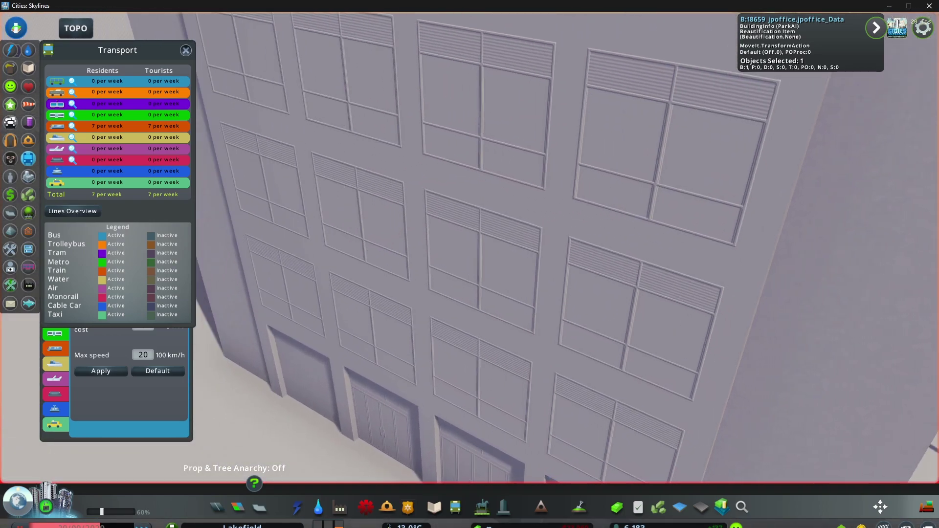
{"action": "key", "text": "r"}
{"action": "key", "text": "f"}
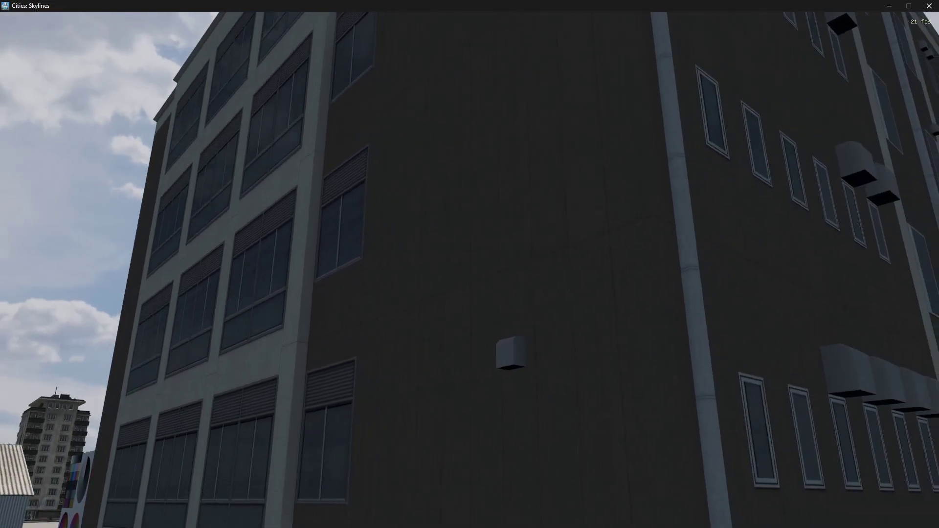
Switch to the Google Maps browser window and examine the real building's pilasters, windows and diagonal brown tiles in Street View
{"action": "key", "text": "alt+Tab"}
{"action": "left_click", "coordinate": [465, 349]}
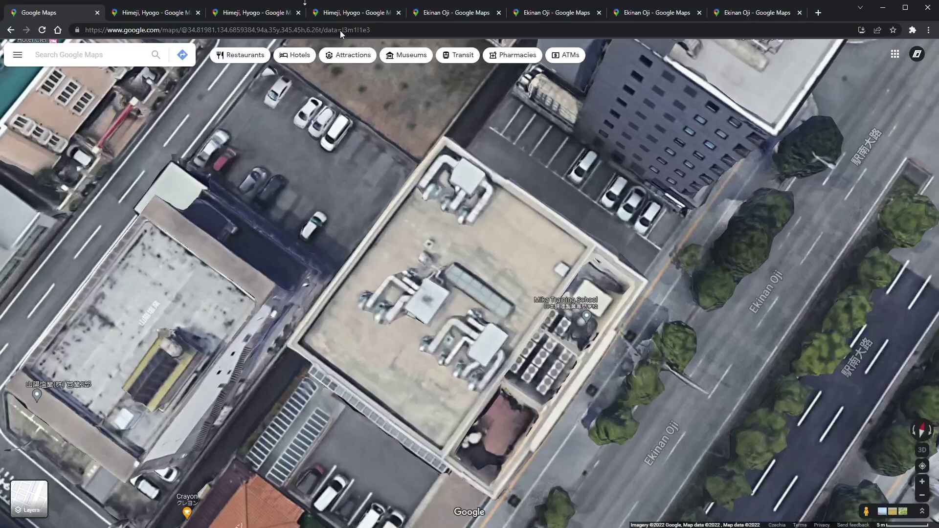
{"action": "left_click", "coordinate": [348, 14]}
{"action": "left_click", "coordinate": [434, 13]}
{"action": "left_click", "coordinate": [533, 14]}
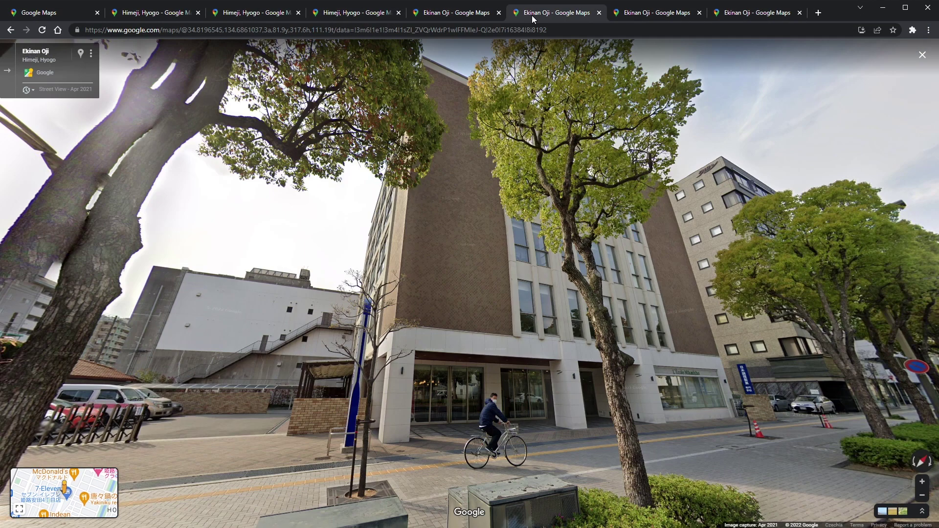
{"action": "scroll", "coordinate": [612, 347], "scroll_direction": "up", "scroll_amount": 5}
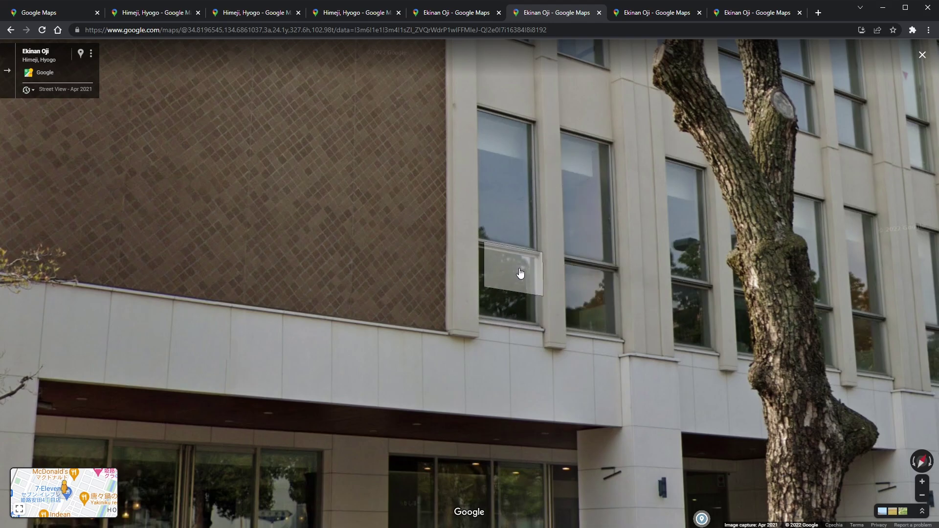
{"action": "scroll", "coordinate": [520, 273], "scroll_direction": "down", "scroll_amount": 4}
{"action": "scroll", "coordinate": [606, 292], "scroll_direction": "up", "scroll_amount": 3}
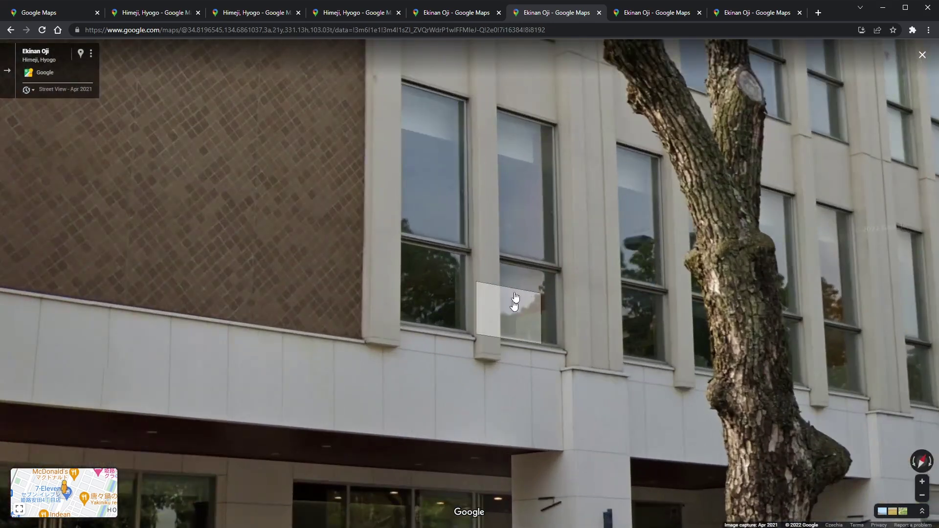
{"action": "scroll", "coordinate": [521, 322], "scroll_direction": "down", "scroll_amount": 2}
{"action": "left_click_drag", "start_coordinate": [828, 300], "coordinate": [556, 303]}
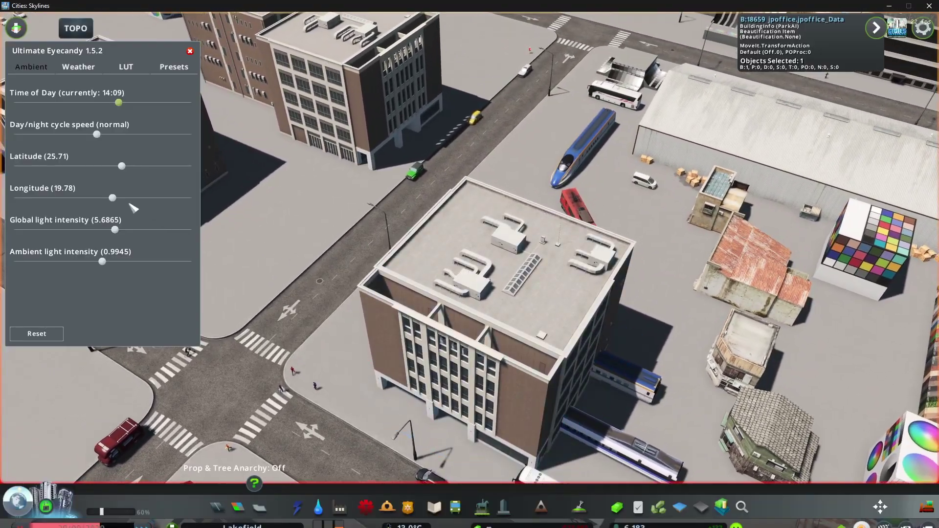
Lower the global light intensity in Cities: Skylines, and switch to Photoshop to show the jpoffice.psd facade texture at 100%
{"action": "left_click_drag", "start_coordinate": [120, 231], "coordinate": [104, 231]}
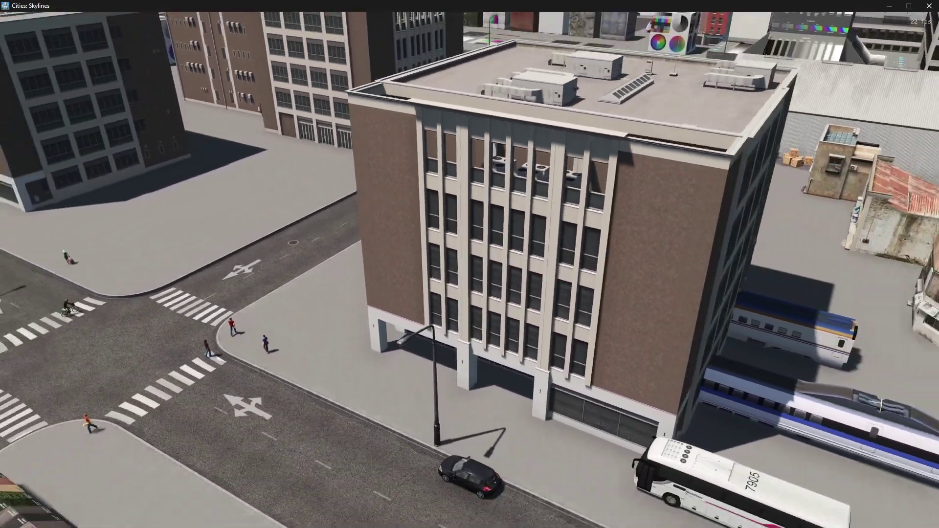
{"action": "key", "text": "alt+Tab"}
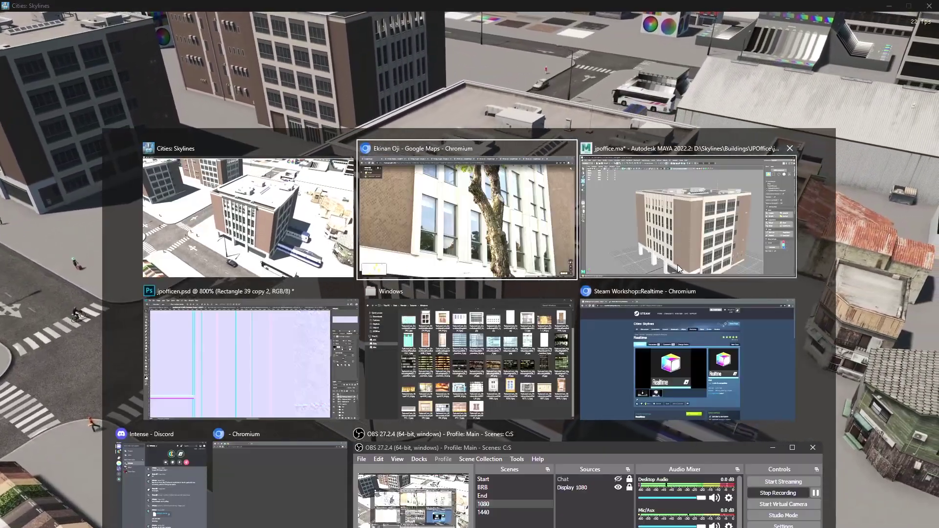
{"action": "left_click", "coordinate": [244, 357]}
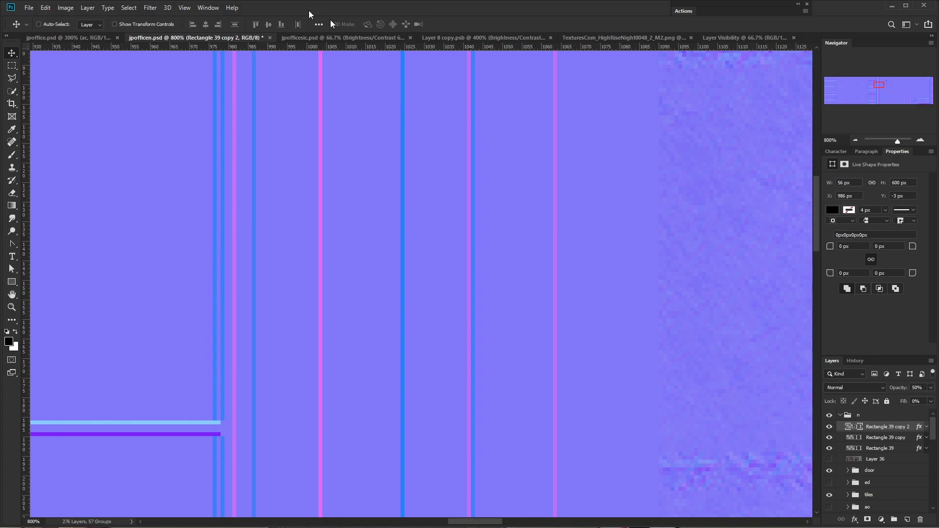
{"action": "left_click", "coordinate": [87, 39]}
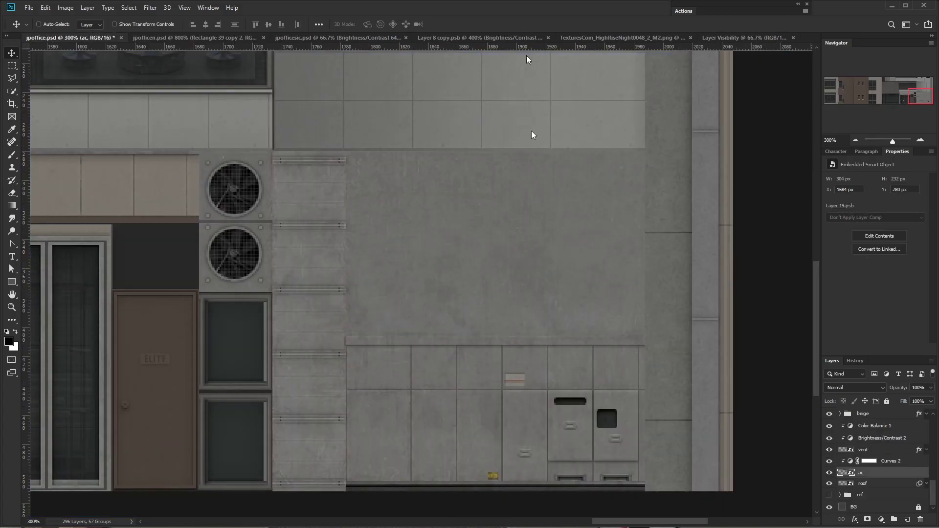
{"action": "key", "text": "ctrl+1"}
{"action": "left_click_drag", "start_coordinate": [343, 250], "coordinate": [627, 266]}
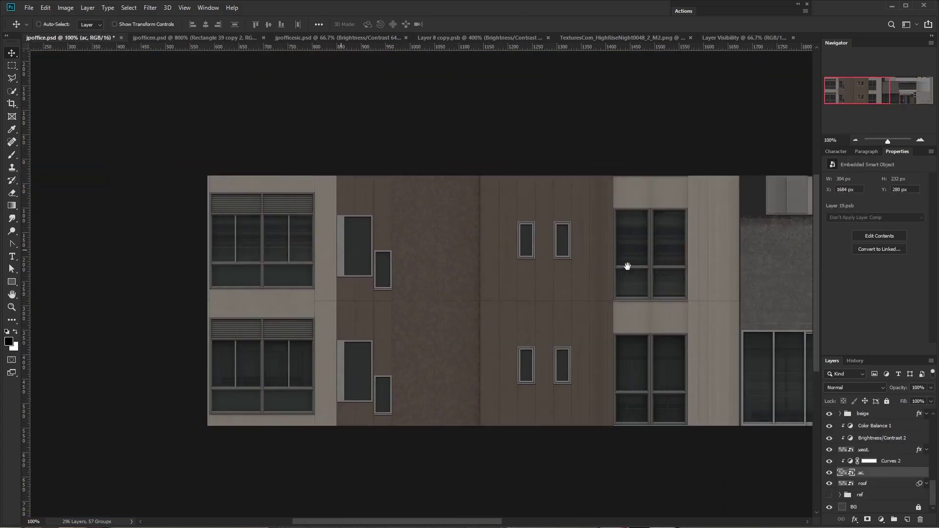
Collapse the layer properties and close the Layer Visibility, TexturesCom_HighRiseNight0048_2_M2.png and Layer 8 copy.psb documents without saving changes
{"action": "double_click", "coordinate": [898, 152]}
{"action": "left_click", "coordinate": [743, 38]}
{"action": "key", "text": "ctrl+w"}
{"action": "left_click", "coordinate": [463, 197]}
{"action": "left_click", "coordinate": [663, 38]}
{"action": "key", "text": "ctrl+w"}
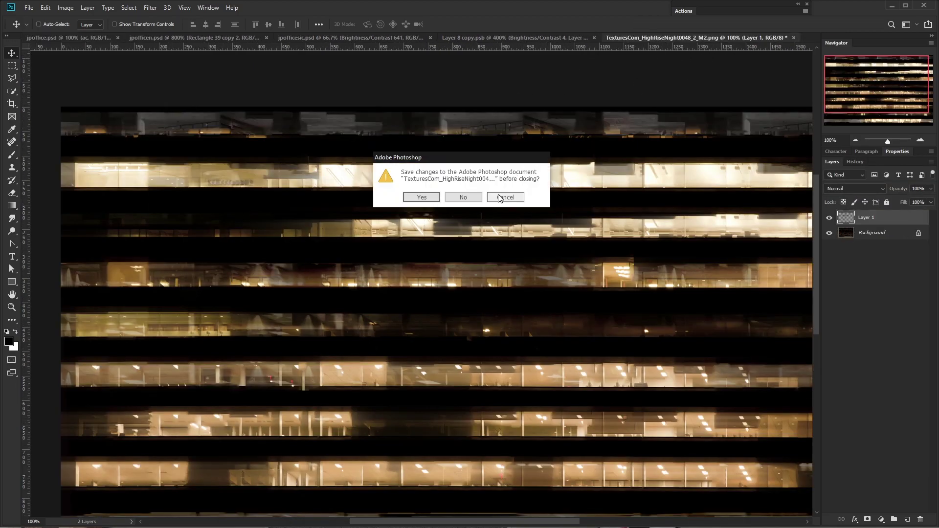
{"action": "left_click", "coordinate": [481, 203]}
{"action": "key", "text": "ctrl+w"}
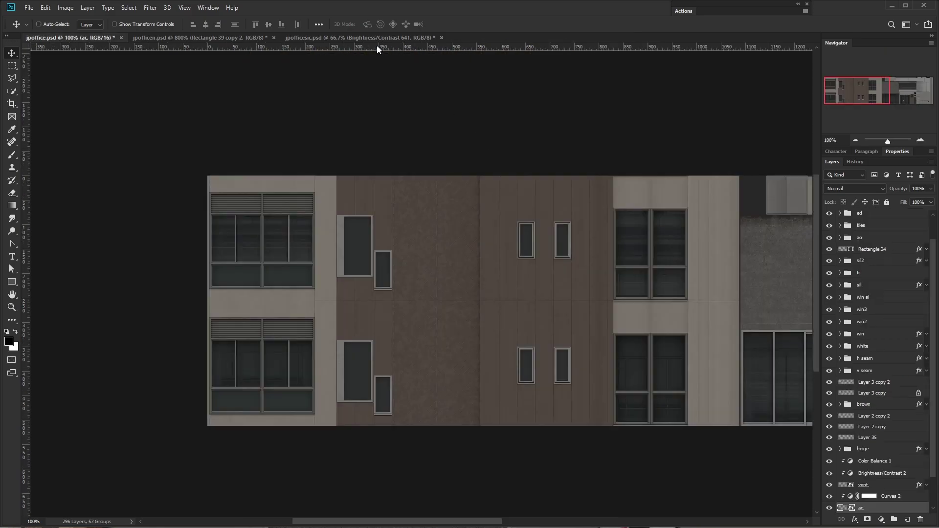
Collapse the layer groups and save jpofficesic.psd, jpoffice.psd and jpofficen.psd, returning to jpoffice.psd
{"action": "left_click", "coordinate": [377, 39]}
{"action": "left_click", "coordinate": [840, 215]}
{"action": "key", "text": "ctrl+s"}
{"action": "key", "text": "ctrl+shift+Tab"}
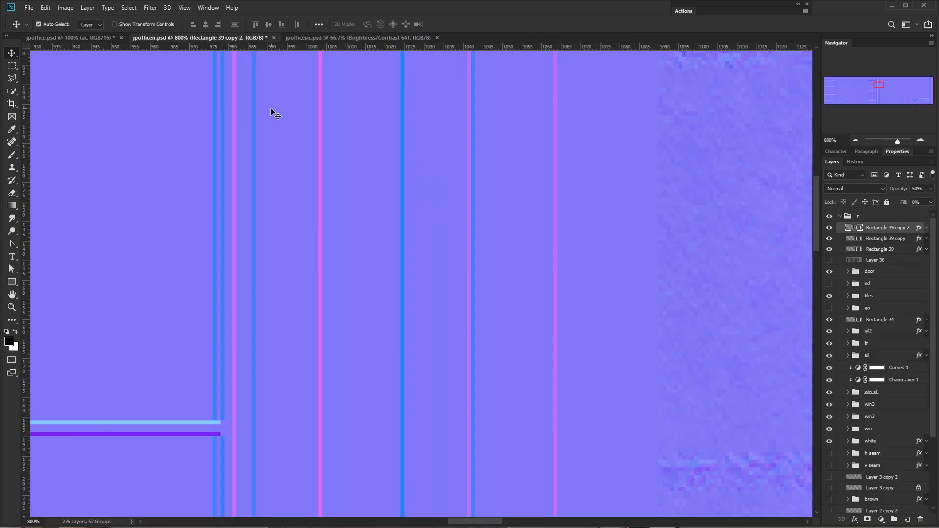
{"action": "key", "text": "ctrl+shift+Tab"}
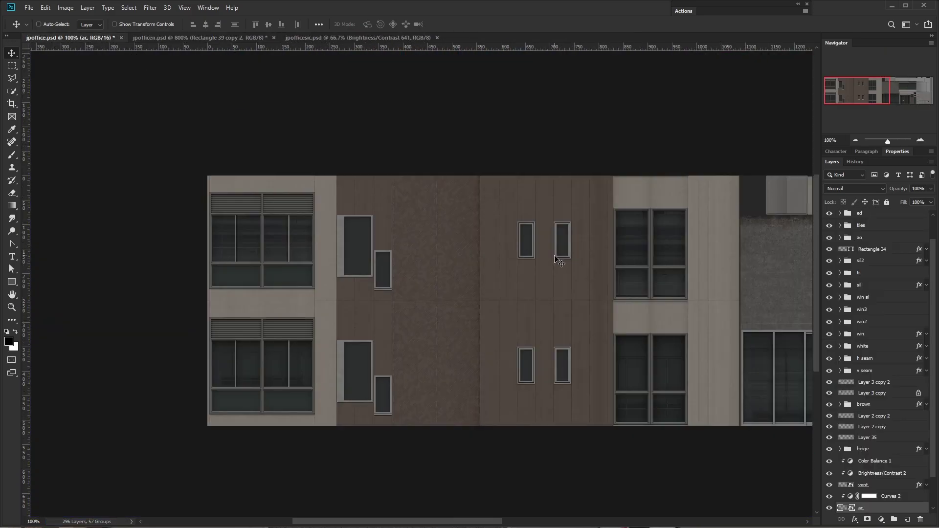
{"action": "left_click", "coordinate": [740, 351], "text": "ctrl"}
{"action": "key", "text": "ctrl+s"}
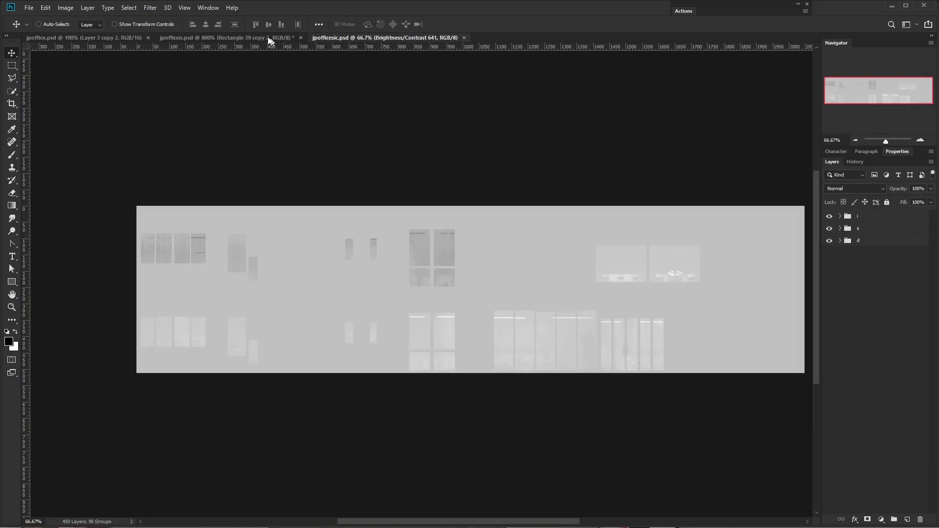
{"action": "left_click", "coordinate": [268, 38]}
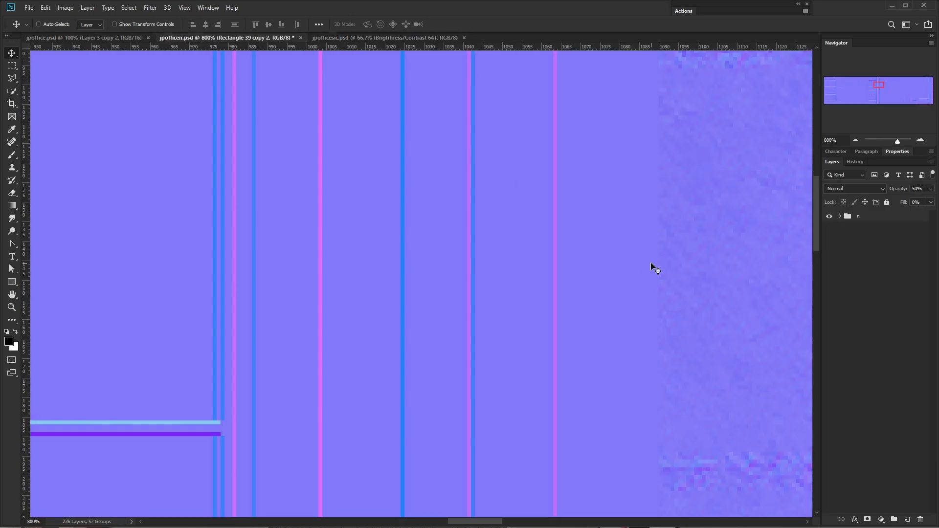
{"action": "left_click", "coordinate": [92, 39]}
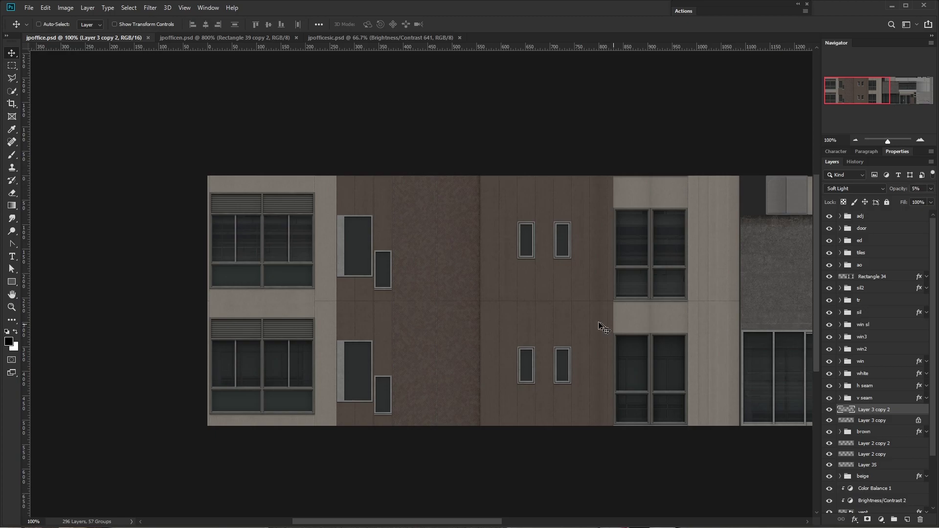
Create a flattened duplicate document from jpoffice.psd
{"action": "key", "text": "F2"}
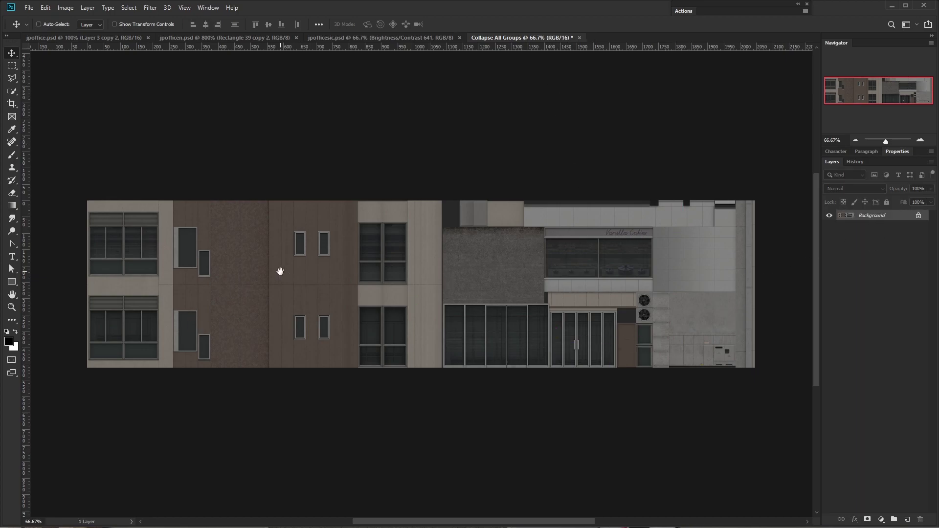
{"action": "left_click_drag", "start_coordinate": [291, 274], "coordinate": [468, 290]}
Undo the flattening of the duplicate, look through the commands for its layers and flatten the image again
{"action": "key", "text": "ctrl+z"}
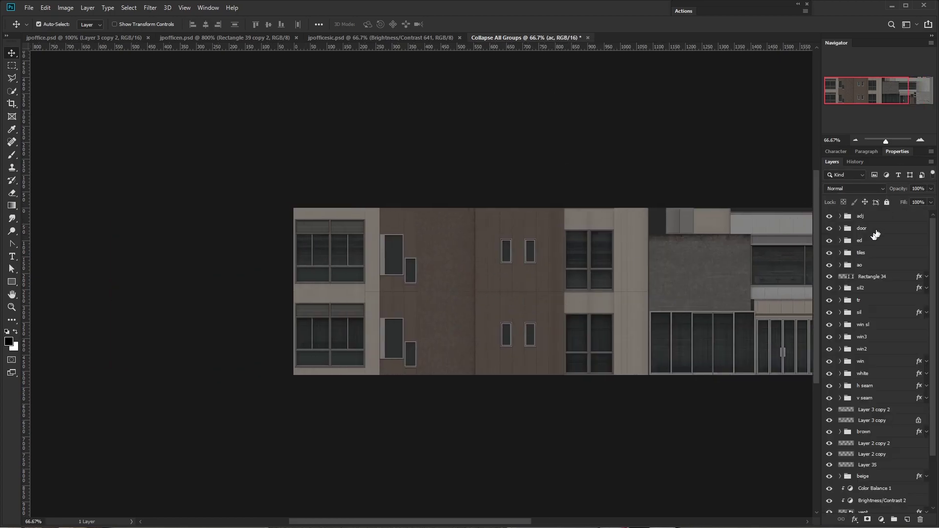
{"action": "right_click", "coordinate": [866, 221]}
{"action": "key", "text": "Escape"}
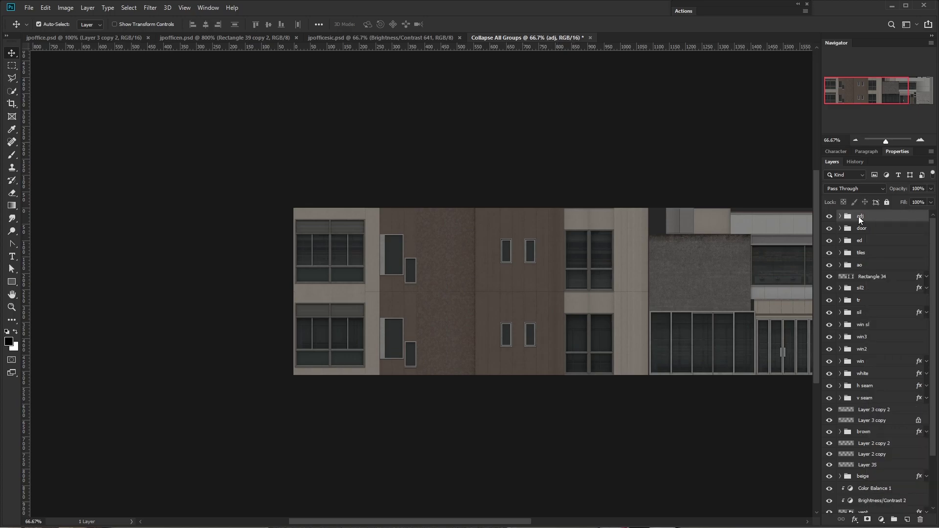
{"action": "right_click", "coordinate": [859, 217]}
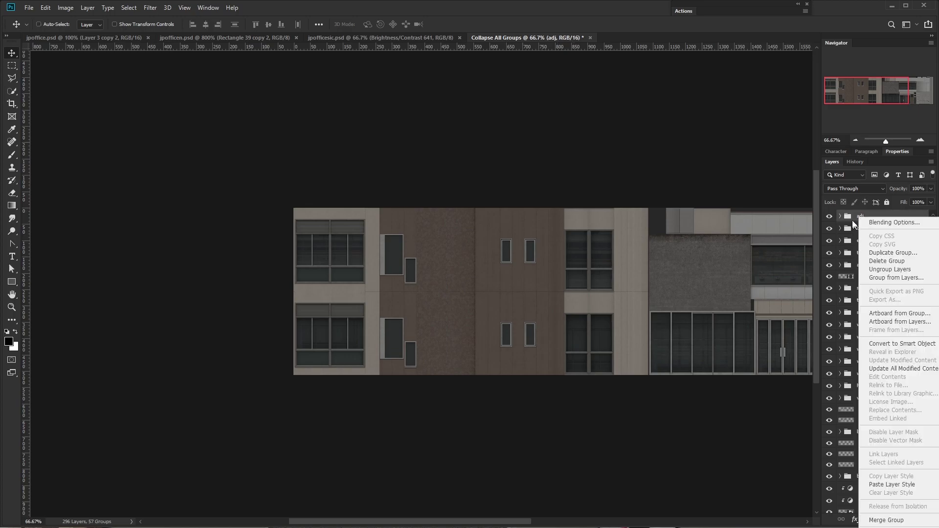
{"action": "key", "text": "Escape"}
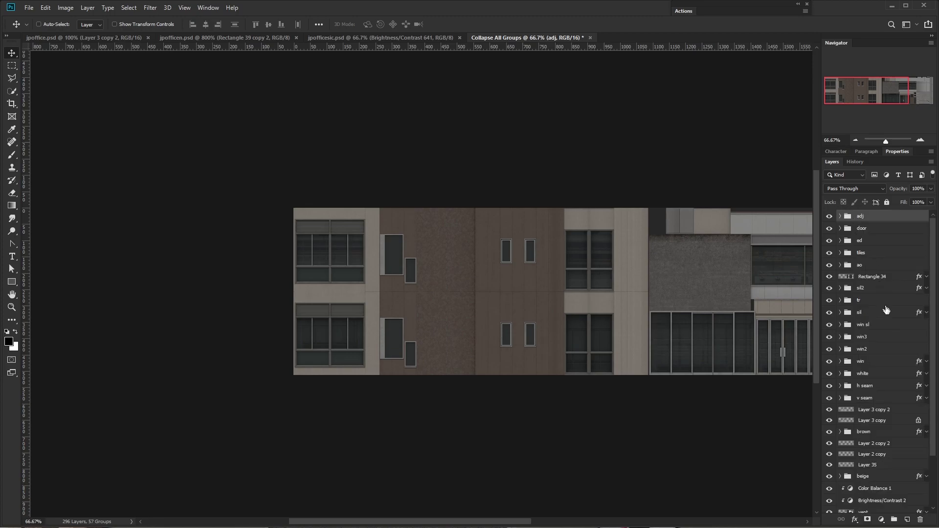
{"action": "right_click", "coordinate": [864, 410]}
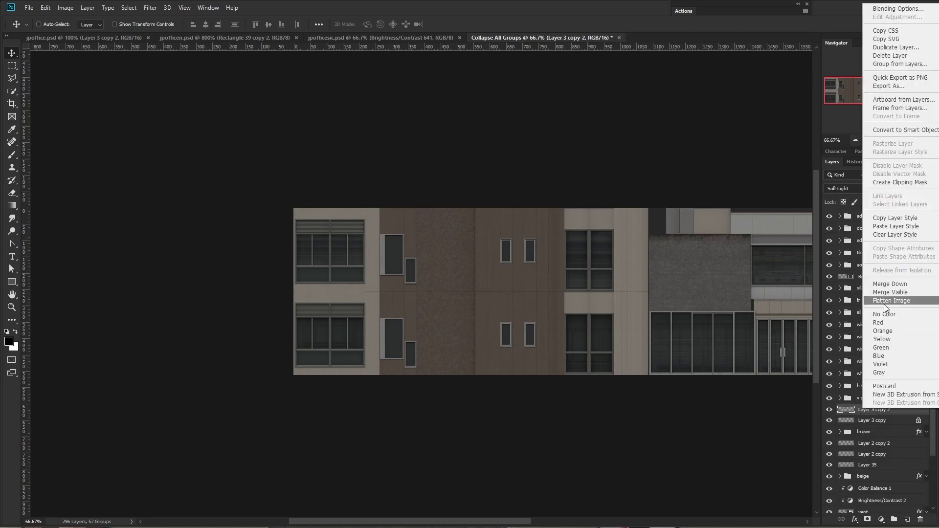
{"action": "key", "text": "Escape"}
{"action": "left_click_drag", "start_coordinate": [547, 218], "coordinate": [485, 214]}
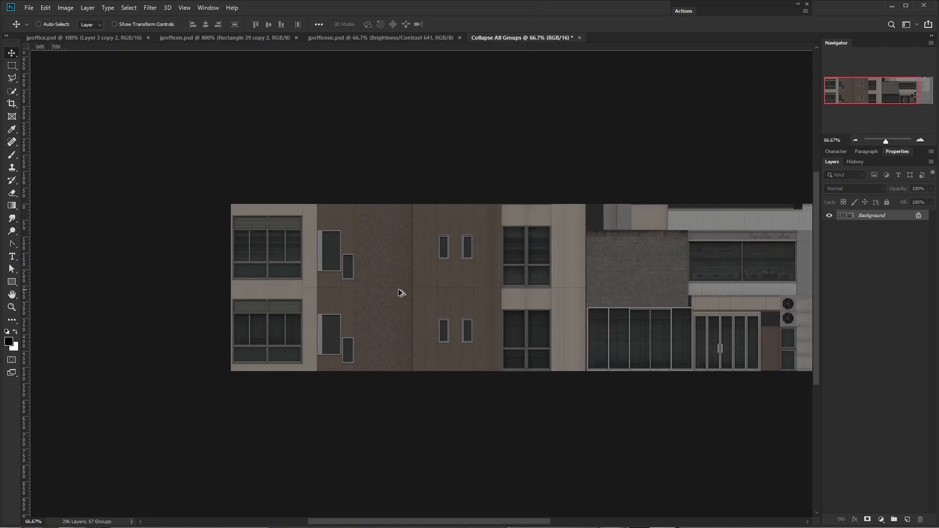
Draw a black rectangle about 72 by 89 px near the upper large window on the brown wall
{"action": "scroll", "coordinate": [399, 291], "scroll_direction": "up", "scroll_amount": 2}
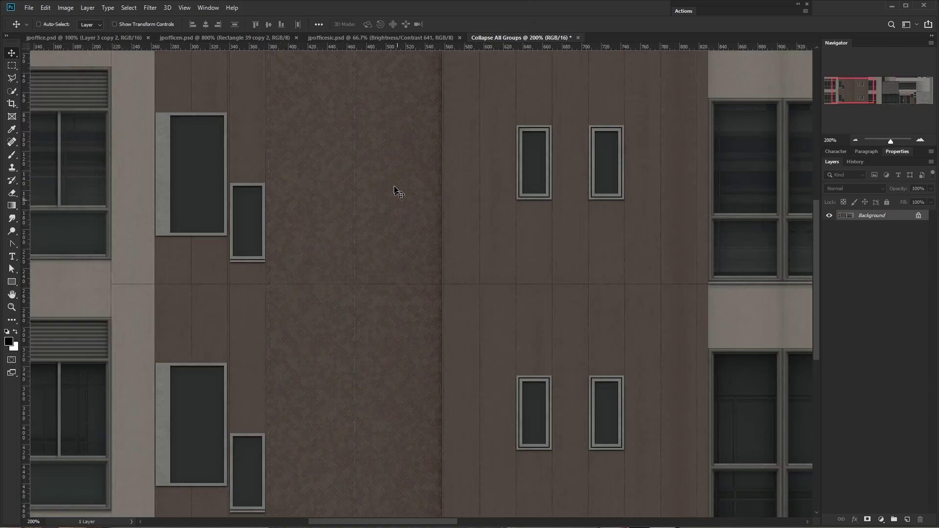
{"action": "scroll", "coordinate": [396, 200], "scroll_direction": "up", "scroll_amount": 2}
{"action": "scroll", "coordinate": [396, 200], "scroll_direction": "left", "scroll_amount": 1}
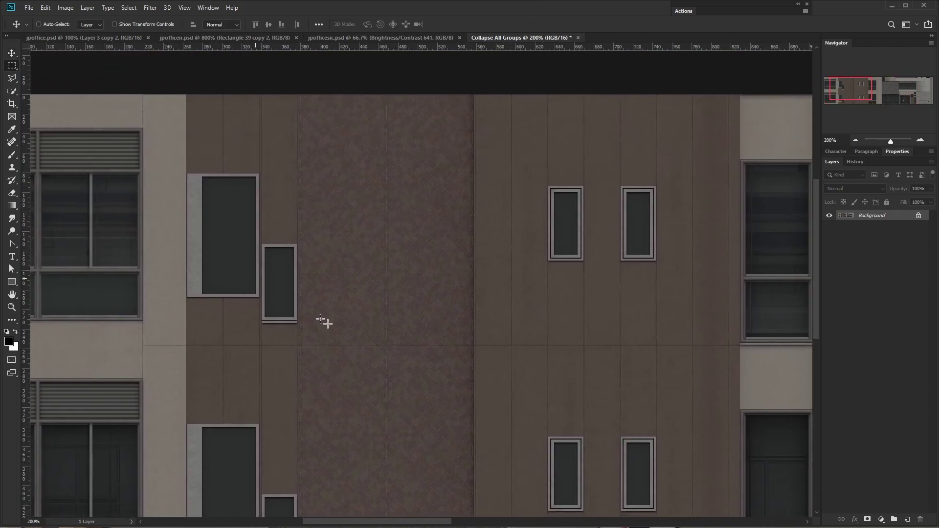
{"action": "left_click_drag", "start_coordinate": [489, 172], "coordinate": [577, 265]}
{"action": "scroll", "coordinate": [403, 239], "scroll_direction": "up", "scroll_amount": 2}
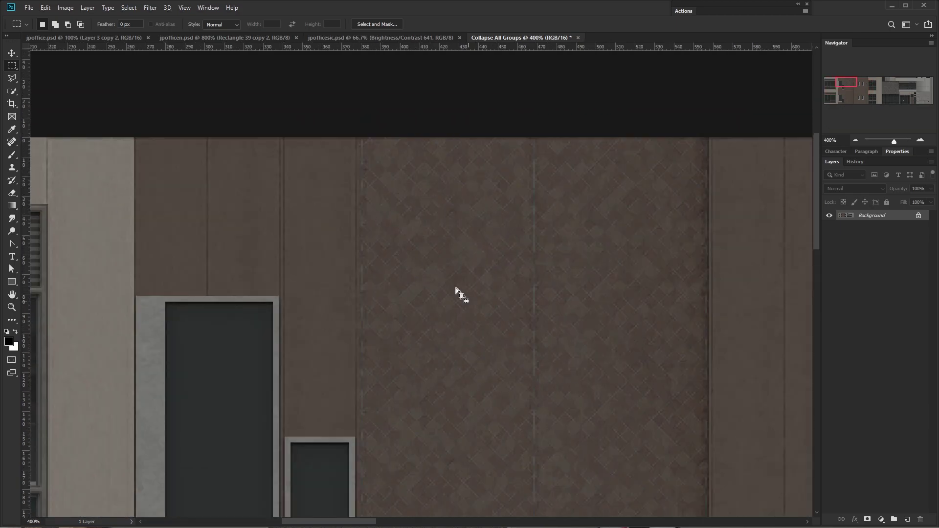
{"action": "scroll", "coordinate": [361, 268], "scroll_direction": "down", "scroll_amount": 2}
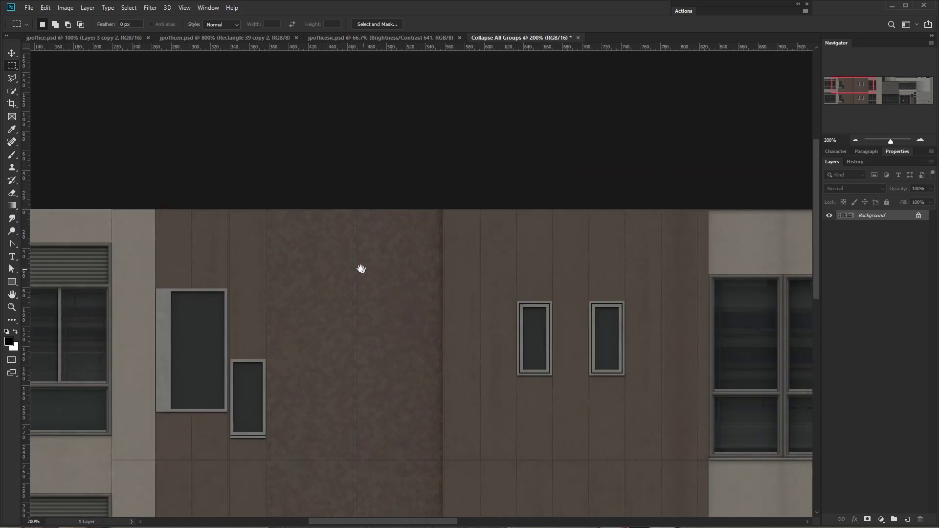
{"action": "left_click", "coordinate": [11, 282]}
{"action": "scroll", "coordinate": [146, 332], "scroll_direction": "up", "scroll_amount": 2}
{"action": "mouse_move", "coordinate": [185, 276]}
{"action": "left_mouse_down"}
{"action": "mouse_move", "coordinate": [241, 377]}
{"action": "mouse_move", "coordinate": [326, 451]}
{"action": "left_mouse_up"}
Align the black rectangle with the upper window's frame at X 265 px, Y 81 px and start a free transform
{"action": "key", "text": "v"}
{"action": "left_click_drag", "start_coordinate": [244, 359], "coordinate": [230, 326]}
{"action": "key", "text": "ctrl+t"}
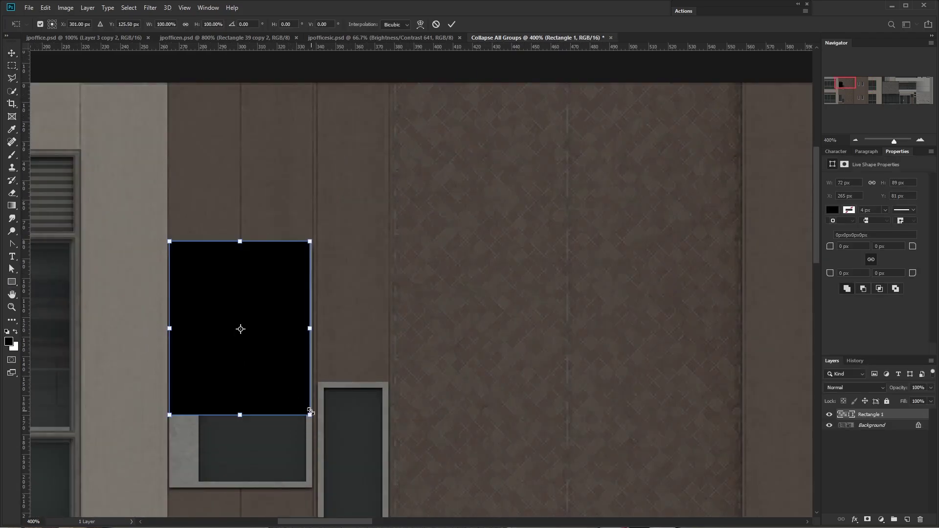
Stretch the black rectangle to 126 px high over the large upper window and fit a 36 × 81 px copy over the adjacent narrow window
{"action": "left_click_drag", "start_coordinate": [308, 416], "coordinate": [310, 487]}
{"action": "key", "text": "Return"}
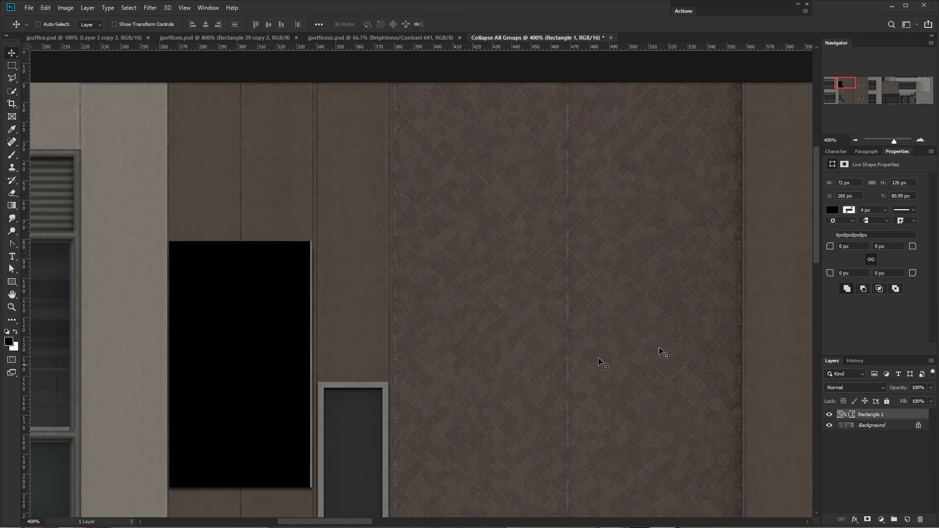
{"action": "left_click_drag", "start_coordinate": [350, 368], "coordinate": [352, 201]}
{"action": "left_click_drag", "start_coordinate": [223, 130], "coordinate": [355, 238]}
{"action": "scroll", "coordinate": [353, 244], "scroll_direction": "up", "scroll_amount": 3}
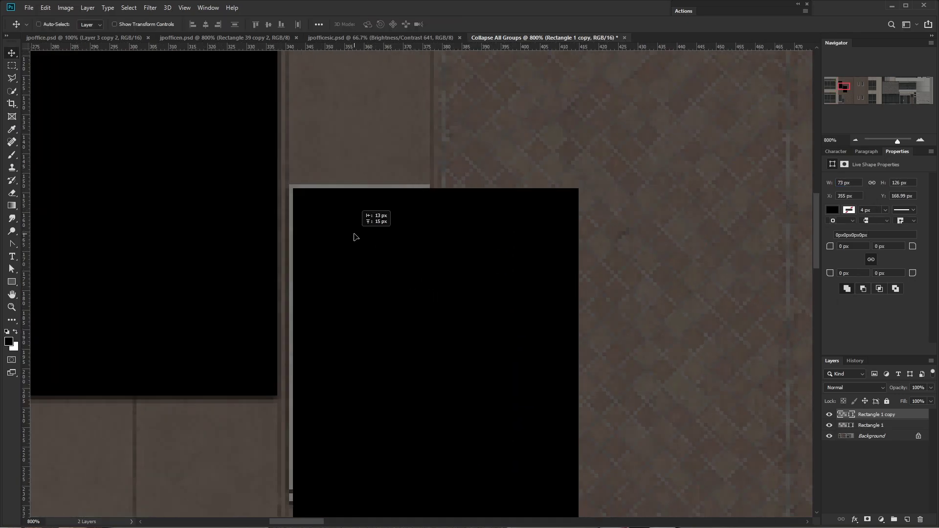
{"action": "left_click_drag", "start_coordinate": [510, 440], "coordinate": [462, 239]}
{"action": "key", "text": "ctrl+t"}
{"action": "left_click_drag", "start_coordinate": [528, 479], "coordinate": [383, 303]}
{"action": "key", "text": "Return"}
Copy the narrow rectangle onto the first small upper window beyond the tiled strip and shorten it to 76 px high
{"action": "scroll", "coordinate": [232, 292], "scroll_direction": "down", "scroll_amount": 7}
{"action": "left_click_drag", "start_coordinate": [231, 292], "coordinate": [363, 252]}
{"action": "scroll", "coordinate": [363, 251], "scroll_direction": "up", "scroll_amount": 5}
{"action": "scroll", "coordinate": [363, 252], "scroll_direction": "up", "scroll_amount": 3}
{"action": "left_click_drag", "start_coordinate": [382, 218], "coordinate": [422, 317]}
{"action": "left_click_drag", "start_coordinate": [468, 313], "coordinate": [264, 203]}
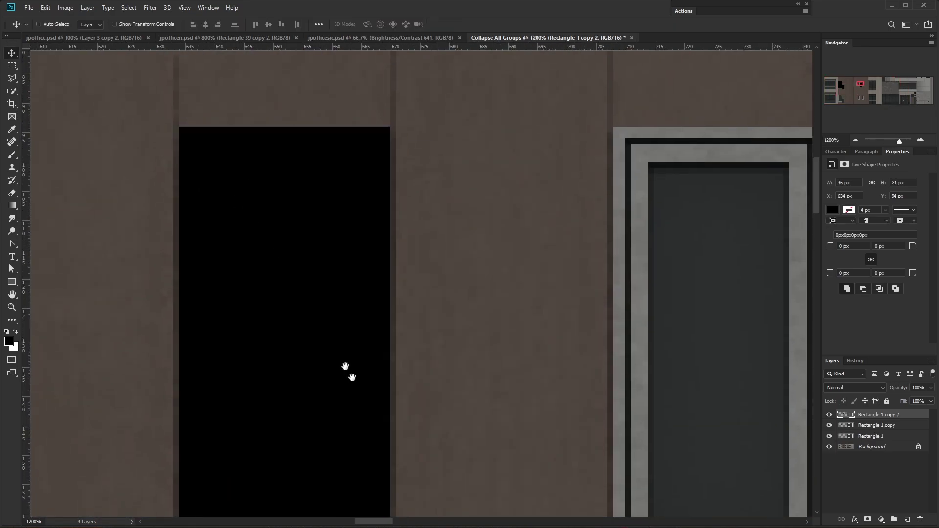
{"action": "left_click_drag", "start_coordinate": [279, 274], "coordinate": [262, 40]}
{"action": "key", "text": "ctrl+t"}
{"action": "left_click_drag", "start_coordinate": [374, 366], "coordinate": [372, 336]}
{"action": "key", "text": "Return"}
Duplicate the rectangle onto the neighbouring small window, then copy all four rectangles onto the matching lower-floor windows
{"action": "scroll", "coordinate": [373, 337], "scroll_direction": "down", "scroll_amount": 2}
{"action": "left_click_drag", "start_coordinate": [422, 201], "coordinate": [348, 288]}
{"action": "left_click_drag", "start_coordinate": [260, 271], "coordinate": [541, 372]}
{"action": "scroll", "coordinate": [544, 252], "scroll_direction": "down", "scroll_amount": 6}
{"action": "left_click", "coordinate": [870, 449], "text": "shift"}
{"action": "scroll", "coordinate": [542, 372], "scroll_direction": "up", "scroll_amount": 5}
{"action": "left_click_drag", "start_coordinate": [480, 165], "coordinate": [479, 295]}
{"action": "scroll", "coordinate": [486, 334], "scroll_direction": "up", "scroll_amount": 2}
Draw a black rectangle over the beige window bay left of the brown wall and fit it to the wall's edge
{"action": "scroll", "coordinate": [512, 342], "scroll_direction": "down", "scroll_amount": 8}
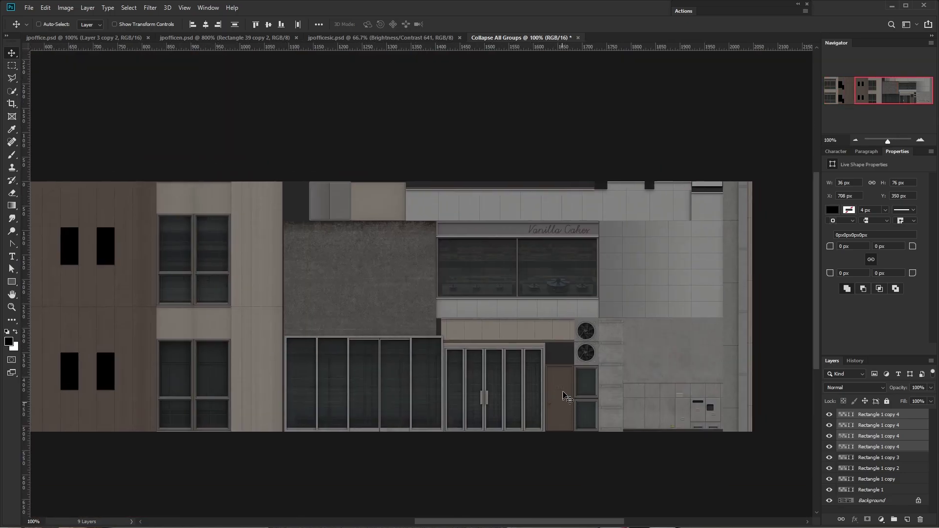
{"action": "left_click_drag", "start_coordinate": [506, 373], "coordinate": [539, 361]}
{"action": "scroll", "coordinate": [424, 364], "scroll_direction": "up", "scroll_amount": 1}
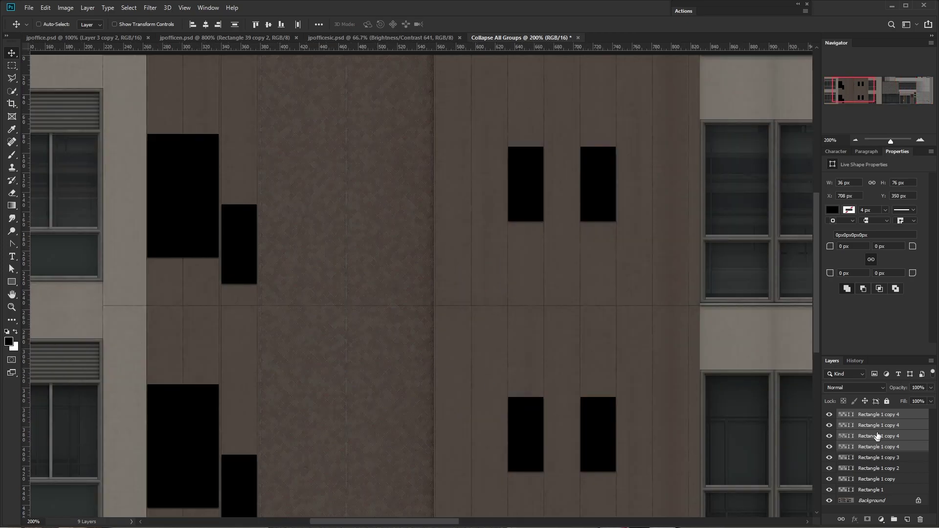
{"action": "double_click", "coordinate": [903, 151]}
{"action": "left_click_drag", "start_coordinate": [281, 299], "coordinate": [539, 302]}
{"action": "left_click", "coordinate": [12, 282]}
{"action": "left_click_drag", "start_coordinate": [199, 149], "coordinate": [386, 373]}
{"action": "key", "text": "v"}
{"action": "left_click_drag", "start_coordinate": [315, 253], "coordinate": [327, 315]}
{"action": "left_click_drag", "start_coordinate": [347, 354], "coordinate": [266, 243]}
{"action": "left_click_drag", "start_coordinate": [331, 340], "coordinate": [320, 487]}
{"action": "key", "text": "ctrl+t"}
{"action": "key", "text": "Return"}
{"action": "key", "text": "alt+Left"}
{"action": "key", "text": "Right"}
Copy the large rectangle to the facade beyond the brown wall's right edge and widen the copy over that area
{"action": "left_click_drag", "start_coordinate": [391, 235], "coordinate": [142, 367]}
{"action": "left_click_drag", "start_coordinate": [137, 365], "coordinate": [403, 268], "text": "alt"}
{"action": "left_click_drag", "start_coordinate": [538, 372], "coordinate": [192, 216]}
{"action": "key", "text": "ctrl+t"}
{"action": "left_click_drag", "start_coordinate": [275, 336], "coordinate": [749, 336]}
{"action": "key", "text": "Return"}
Place further rectangle copies over the remaining facade at the far right, leaving only the brown door uncovered
{"action": "scroll", "coordinate": [770, 335], "scroll_direction": "up", "scroll_amount": 4}
{"action": "left_click", "coordinate": [854, 183]}
{"action": "scroll", "coordinate": [855, 184], "scroll_direction": "up", "scroll_amount": 9}
{"action": "scroll", "coordinate": [341, 316], "scroll_direction": "down", "scroll_amount": 5}
{"action": "left_click_drag", "start_coordinate": [172, 372], "coordinate": [444, 235], "text": "alt"}
{"action": "scroll", "coordinate": [510, 304], "scroll_direction": "up", "scroll_amount": 3}
{"action": "left_click_drag", "start_coordinate": [510, 304], "coordinate": [292, 252], "text": "alt"}
{"action": "scroll", "coordinate": [292, 241], "scroll_direction": "up", "scroll_amount": 2}
{"action": "scroll", "coordinate": [364, 295], "scroll_direction": "down", "scroll_amount": 3}
{"action": "scroll", "coordinate": [364, 291], "scroll_direction": "down", "scroll_amount": 2}
{"action": "left_click_drag", "start_coordinate": [264, 291], "coordinate": [817, 338]}
Group all the black rectangles, duplicate the group, merge the duplicate into one layer, and hide the original group
{"action": "double_click", "coordinate": [893, 152]}
{"action": "left_click", "coordinate": [884, 335], "text": "shift"}
{"action": "key", "text": "ctrl+g"}
{"action": "key", "text": "ctrl+j"}
{"action": "right_click", "coordinate": [870, 219]}
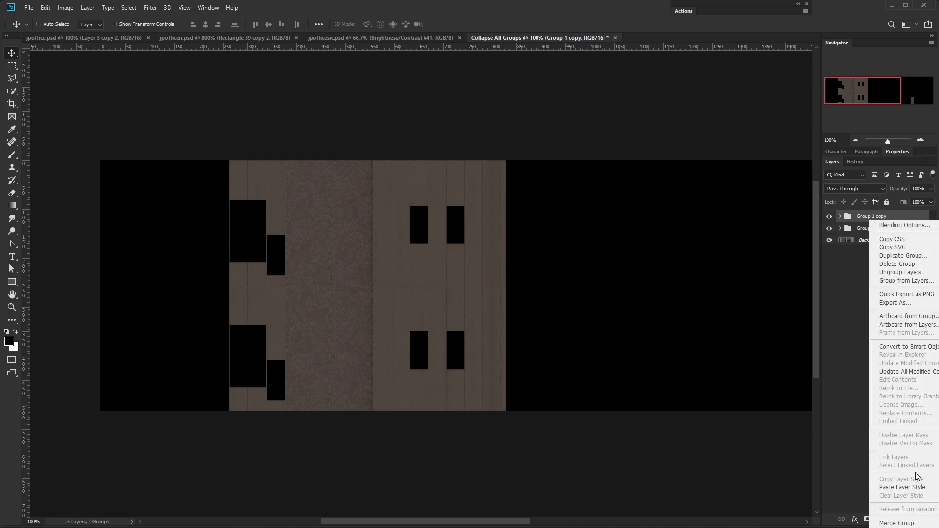
{"action": "left_click", "coordinate": [898, 523]}
{"action": "left_click", "coordinate": [830, 227]}
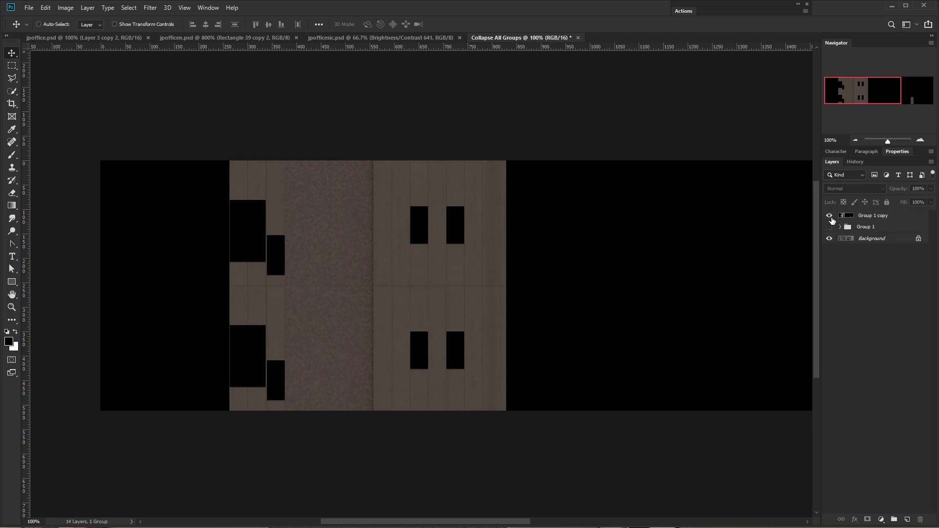
Copy the brown wall and door from the Background to a new layer using the merged mask's inverted selection, hiding the mask and Background
{"action": "left_click", "coordinate": [849, 217], "text": "ctrl"}
{"action": "left_click", "coordinate": [829, 216]}
{"action": "left_click", "coordinate": [847, 239]}
{"action": "left_click", "coordinate": [132, 8]}
{"action": "left_click", "coordinate": [153, 53]}
{"action": "key", "text": "ctrl+j"}
{"action": "left_click", "coordinate": [829, 249]}
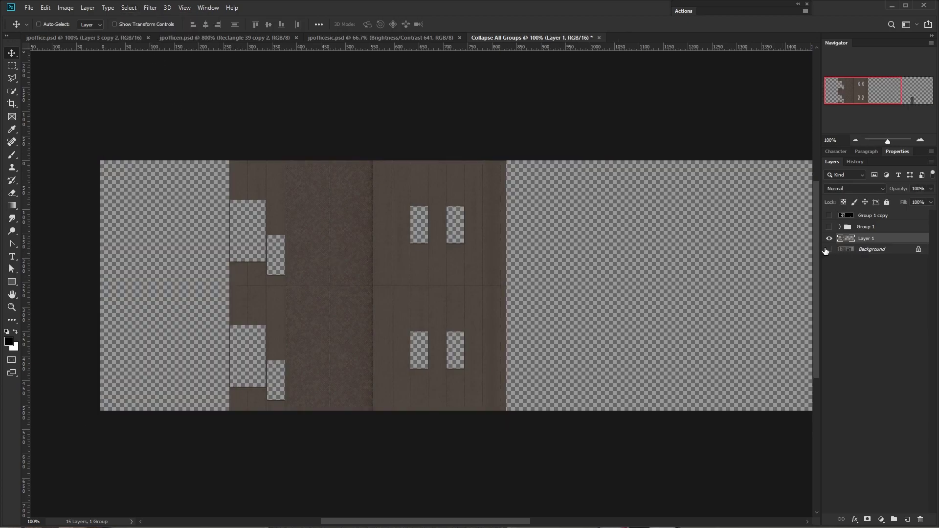
Duplicate the isolated brown layer, load its outline as a selection, fill the copy with its average colour using the Average blur, and deselect
{"action": "left_click_drag", "start_coordinate": [485, 263], "coordinate": [429, 268]}
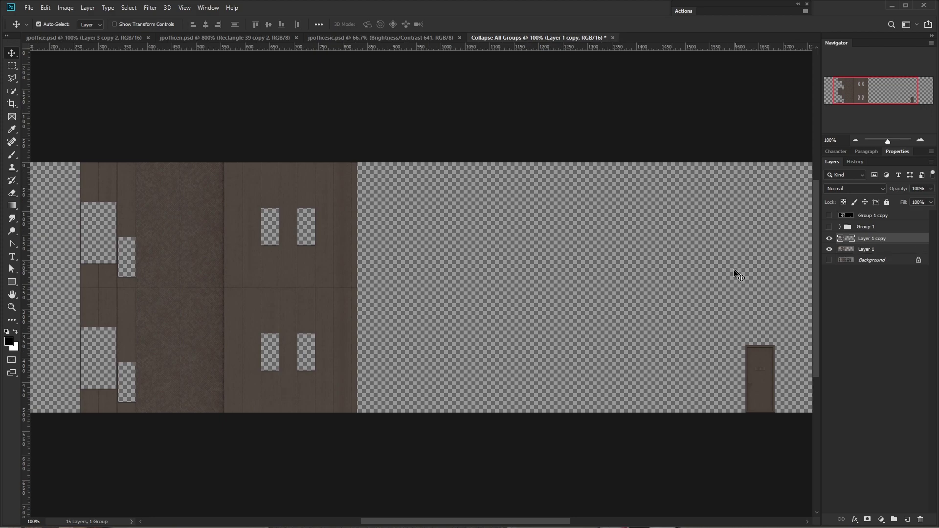
{"action": "left_click", "coordinate": [850, 240], "text": "ctrl"}
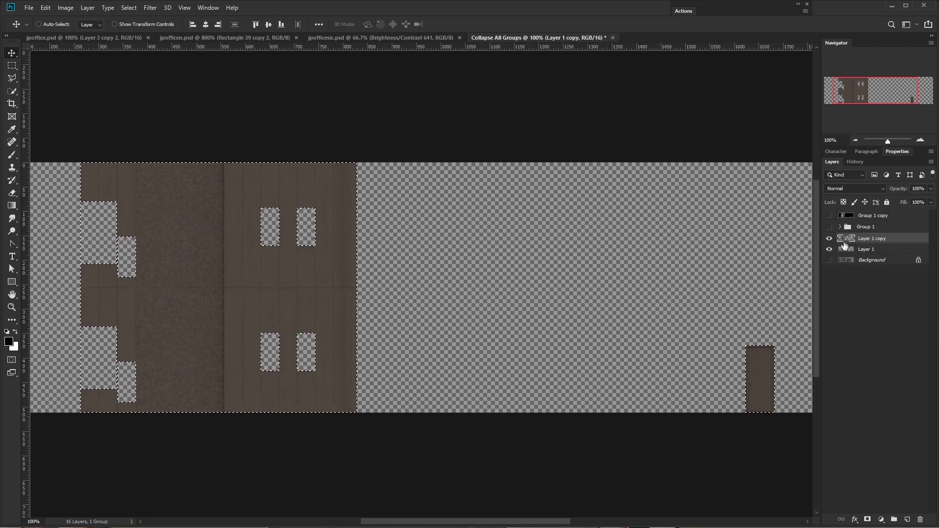
{"action": "key", "text": "ctrl"}
{"action": "left_click", "coordinate": [153, 11]}
{"action": "mouse_move", "coordinate": [193, 122]}
{"action": "left_click", "coordinate": [286, 121]}
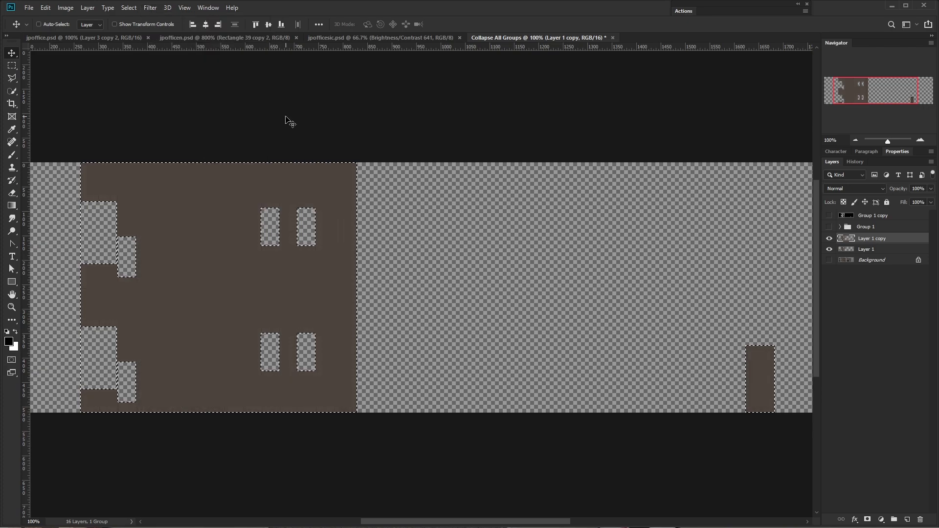
{"action": "key", "text": "m"}
{"action": "left_click", "coordinate": [327, 126]}
{"action": "key", "text": "v"}
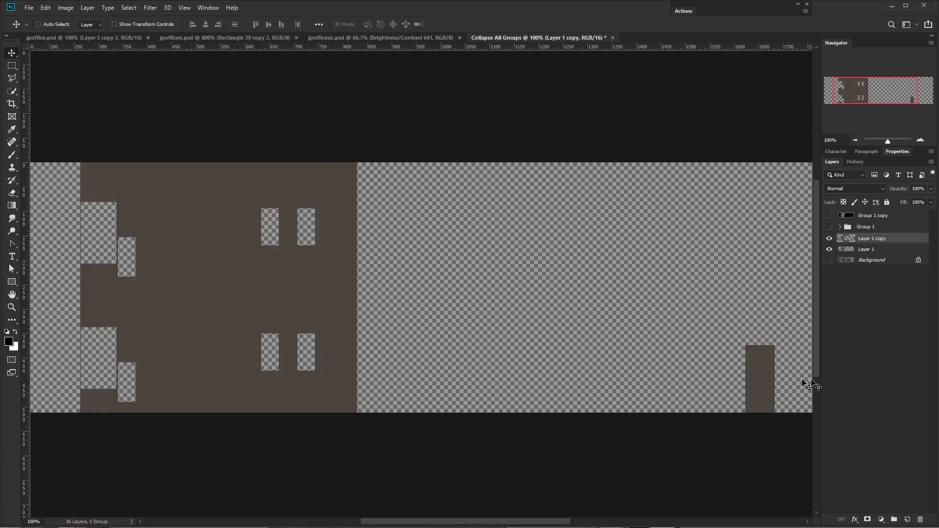
Copy the averaged-colour layer into jpoffice.psd over the brown wall and check the building model in Cities: Skylines
{"action": "left_click_drag", "start_coordinate": [225, 234], "coordinate": [289, 271]}
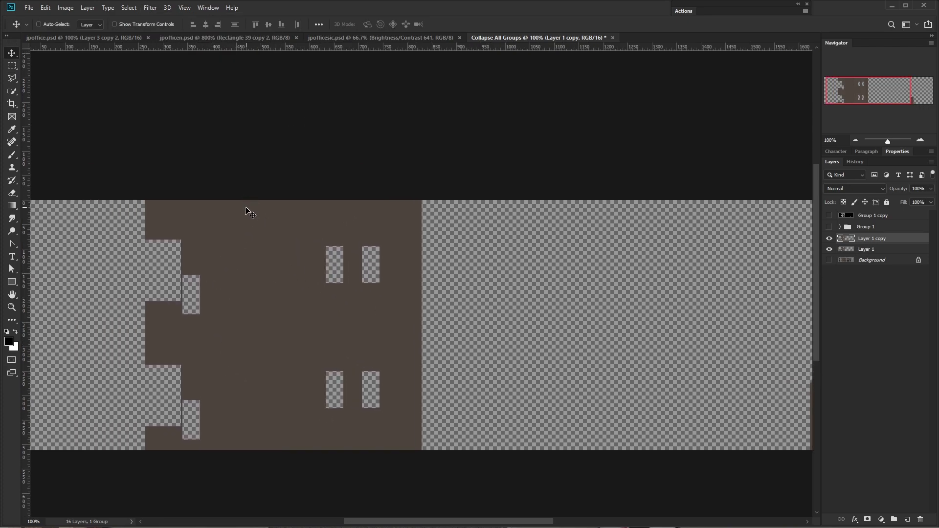
{"action": "left_click", "coordinate": [124, 38]}
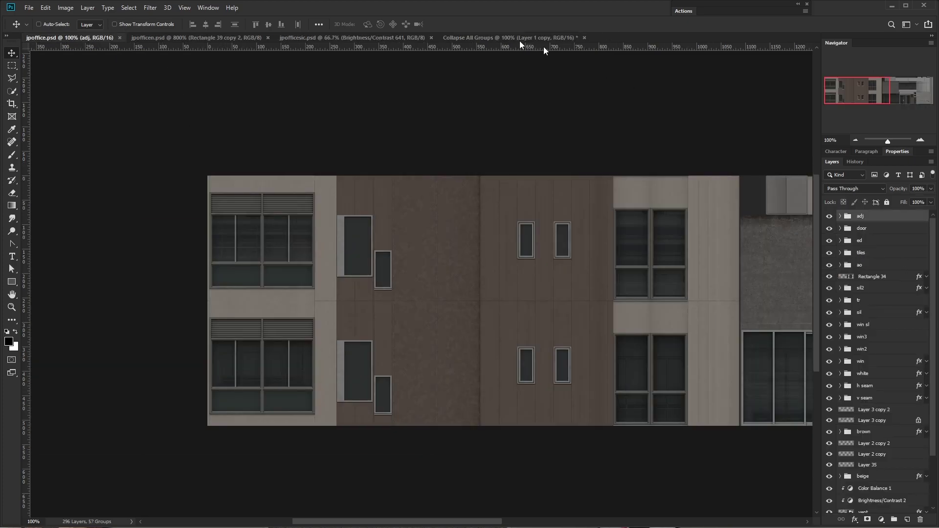
{"action": "left_click", "coordinate": [480, 42]}
{"action": "left_click_drag", "start_coordinate": [259, 226], "coordinate": [390, 273]}
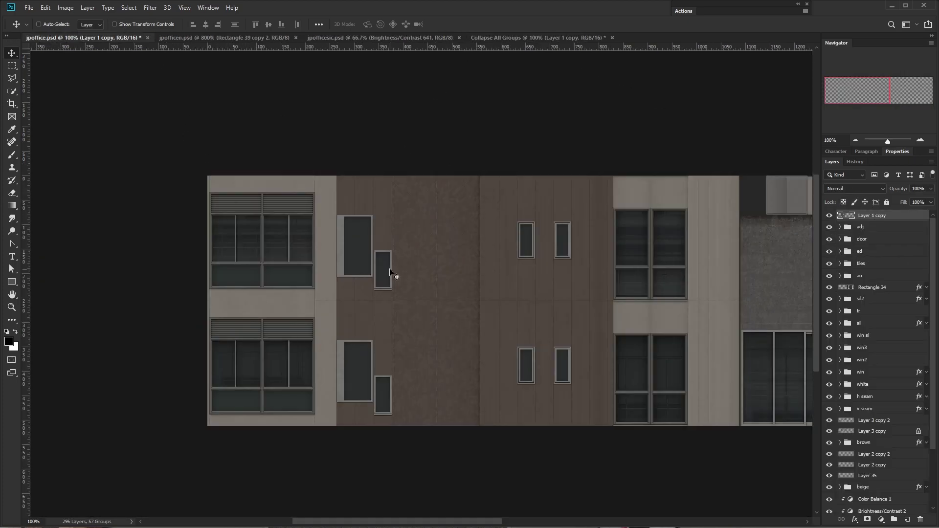
{"action": "left_click_drag", "start_coordinate": [491, 325], "coordinate": [350, 279]}
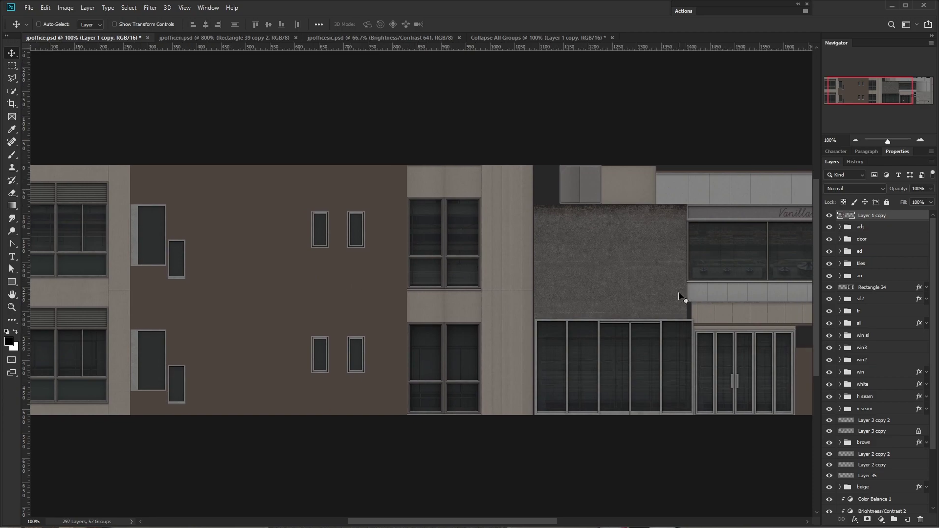
{"action": "key", "text": "alt+Tab"}
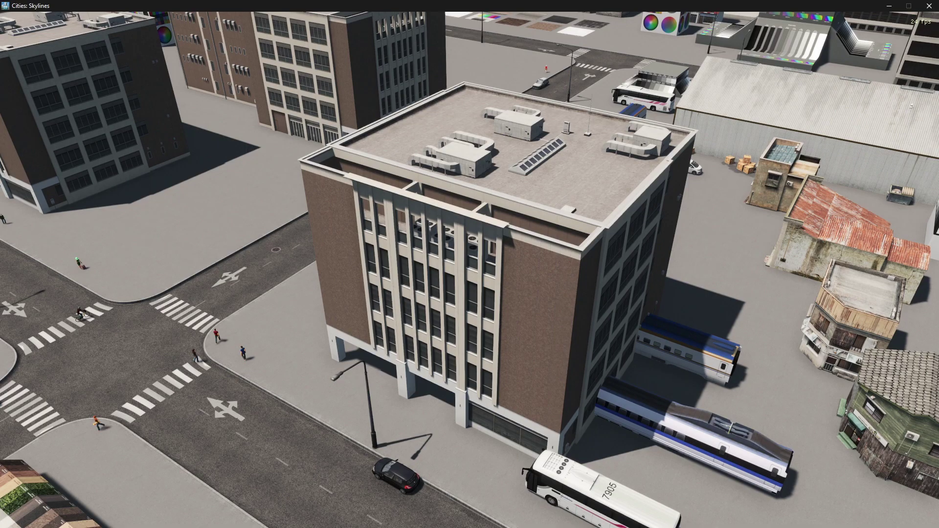
{"action": "key", "text": "alt+Tab"}
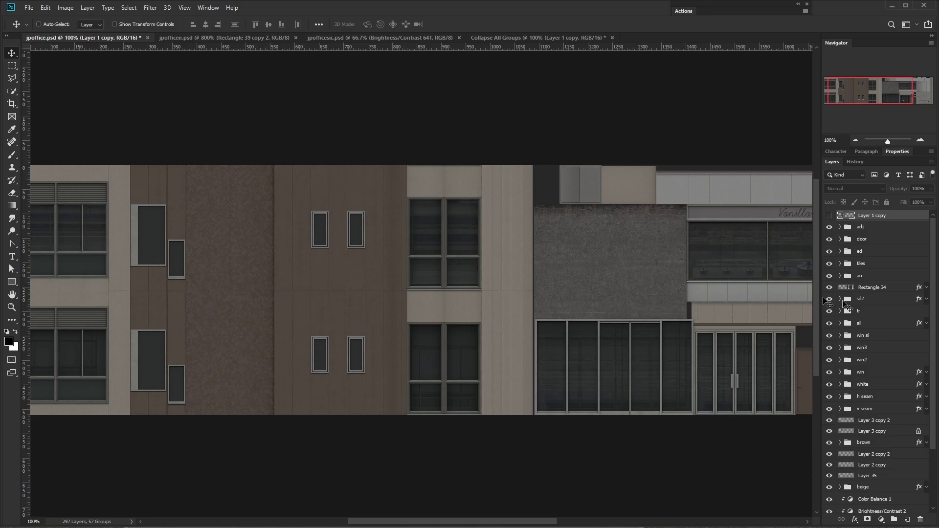
Show the averaged-colour layer over the facade, set its blend mode to Divide, and inspect the wall up close
{"action": "left_click", "coordinate": [830, 216]}
{"action": "left_click", "coordinate": [876, 190]}
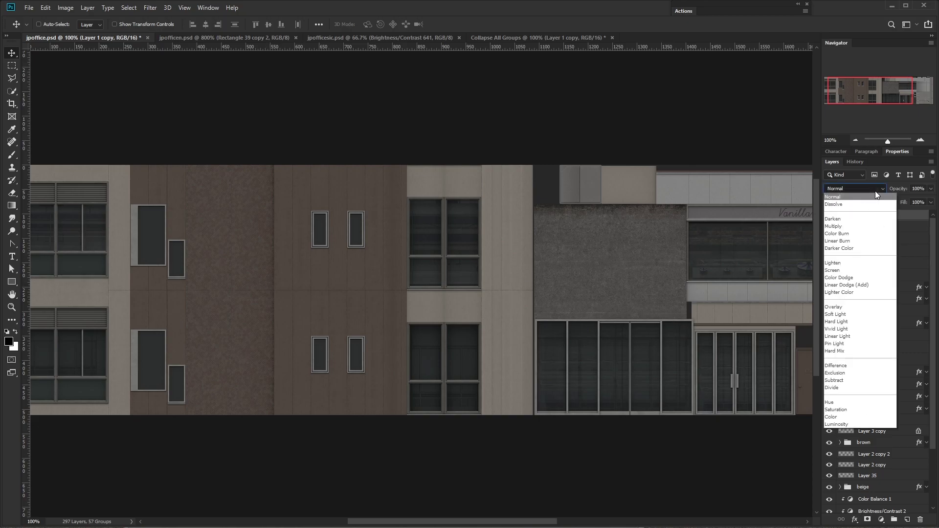
{"action": "left_click", "coordinate": [836, 388]}
{"action": "left_click_drag", "start_coordinate": [474, 294], "coordinate": [380, 290]}
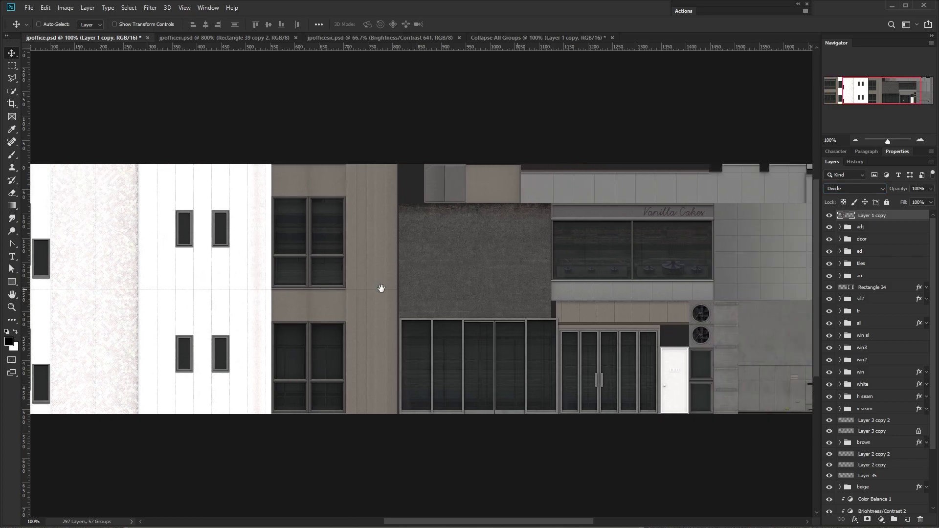
{"action": "scroll", "coordinate": [141, 296], "scroll_direction": "up", "scroll_amount": 5}
{"action": "scroll", "coordinate": [300, 306], "scroll_direction": "down", "scroll_amount": 2}
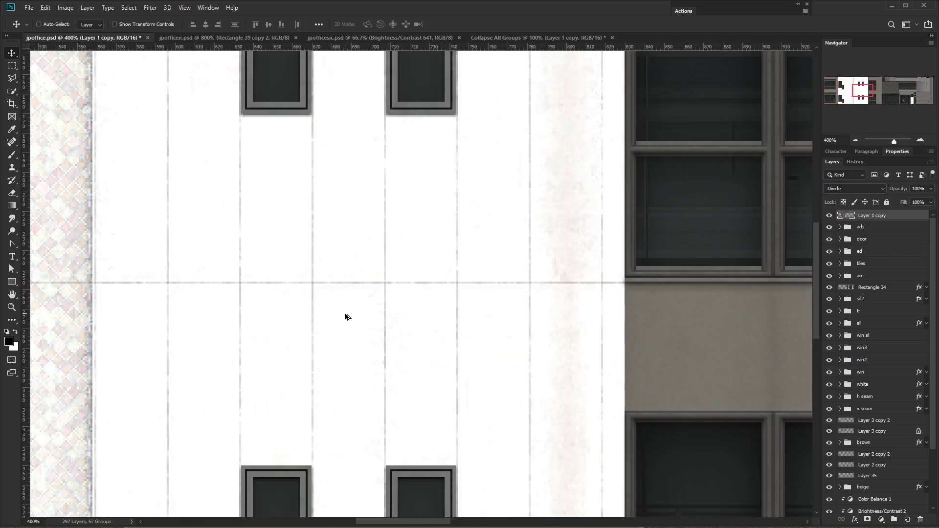
{"action": "left_click_drag", "start_coordinate": [306, 290], "coordinate": [434, 359]}
{"action": "scroll", "coordinate": [489, 312], "scroll_direction": "down", "scroll_amount": 5}
{"action": "scroll", "coordinate": [489, 305], "scroll_direction": "up", "scroll_amount": 4}
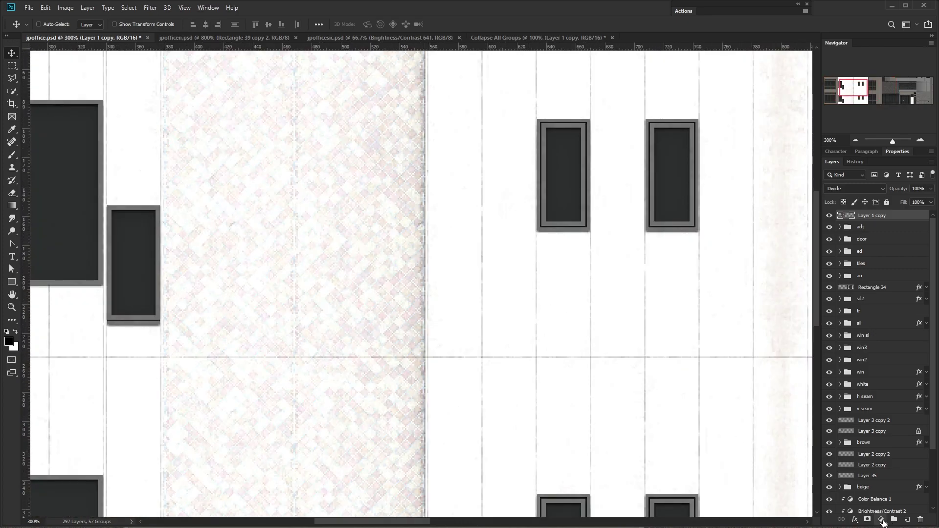
Add a Levels adjustment clipped to the averaged-colour layer and test its black output level
{"action": "left_click", "coordinate": [895, 527]}
{"action": "key", "text": "ctrl+alt+g"}
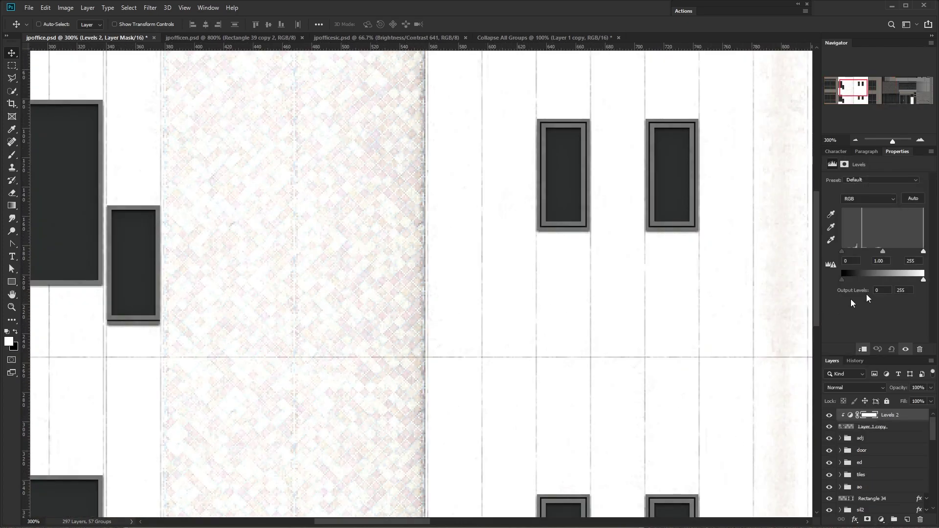
{"action": "left_click_drag", "start_coordinate": [853, 278], "coordinate": [834, 279]}
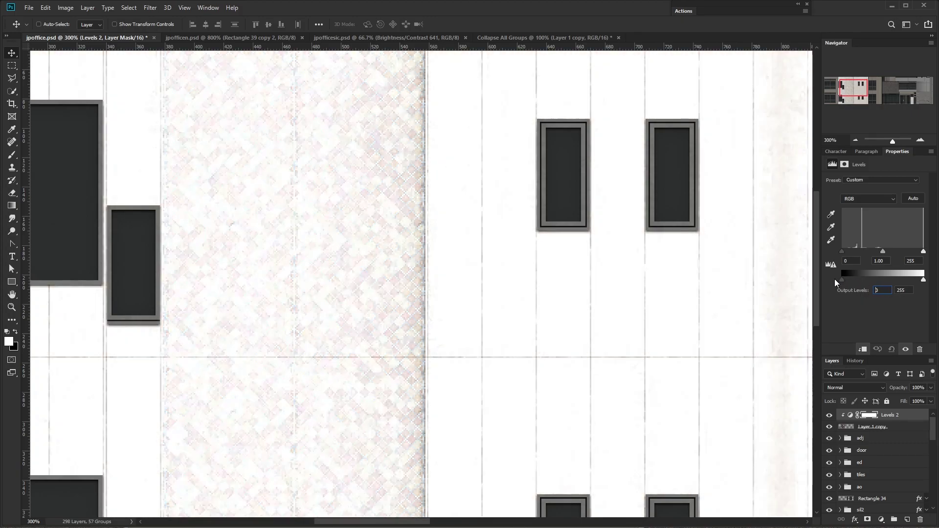
Try lowering the averaged-colour layer's fill with the Levels adjustment hidden
{"action": "left_click", "coordinate": [840, 415]}
{"action": "left_click", "coordinate": [829, 414]}
{"action": "left_click", "coordinate": [903, 426]}
{"action": "left_click", "coordinate": [924, 401]}
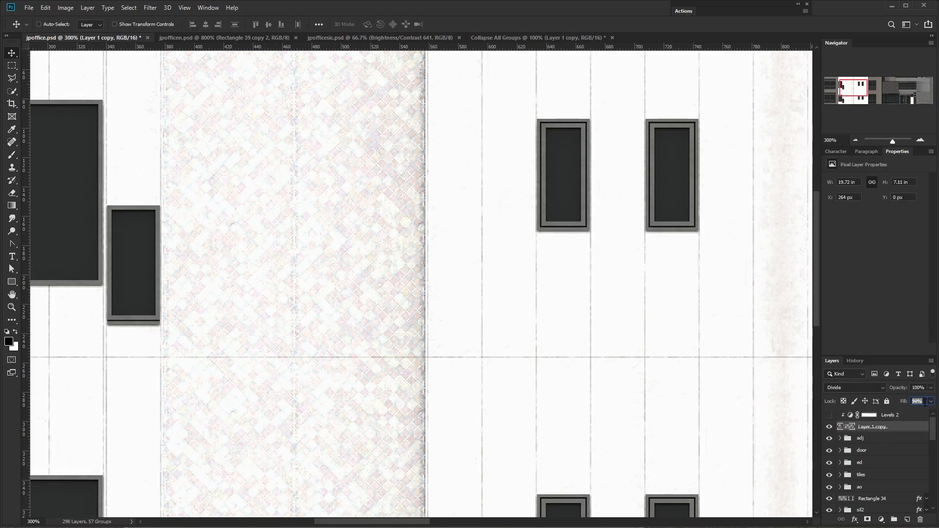
{"action": "key", "text": "Down"}
{"action": "key", "text": "Down"}
{"action": "key", "text": "Down"}
{"action": "key", "text": "Down"}
{"action": "key", "text": "Down"}
{"action": "key", "text": "Down"}
{"action": "left_click", "coordinate": [931, 401]}
{"action": "left_click_drag", "start_coordinate": [927, 413], "coordinate": [936, 417]}
{"action": "left_click", "coordinate": [890, 427]}
{"action": "scroll", "coordinate": [561, 319], "scroll_direction": "up", "scroll_amount": 3}
{"action": "scroll", "coordinate": [472, 325], "scroll_direction": "down", "scroll_amount": 3}
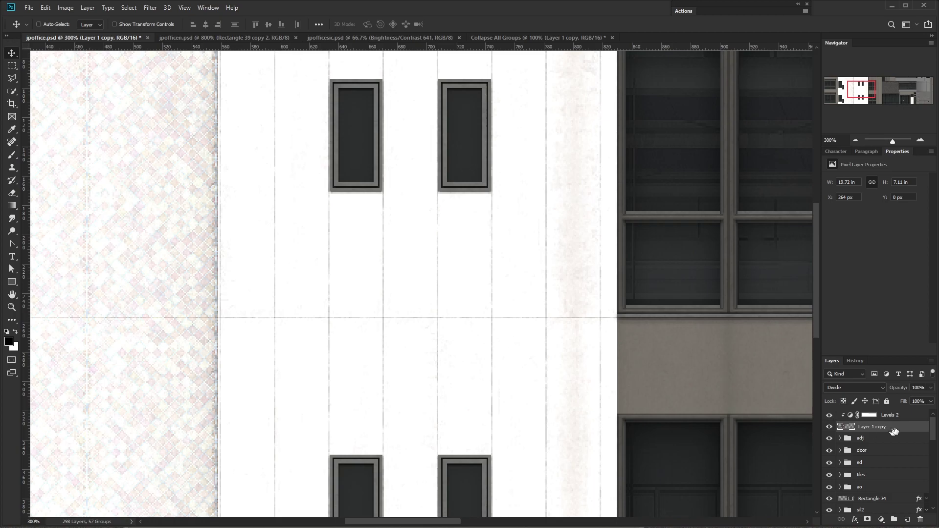
Set the clipped Levels adjustment's black output level to 15
{"action": "left_click", "coordinate": [899, 420]}
{"action": "left_click_drag", "start_coordinate": [843, 279], "coordinate": [844, 283]}
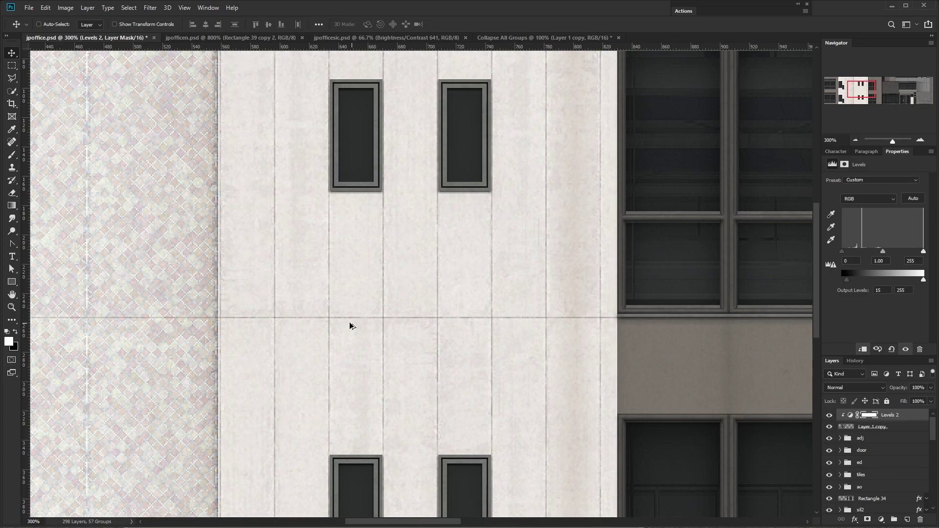
{"action": "scroll", "coordinate": [350, 325], "scroll_direction": "down", "scroll_amount": 2}
{"action": "left_click_drag", "start_coordinate": [469, 318], "coordinate": [782, 339]}
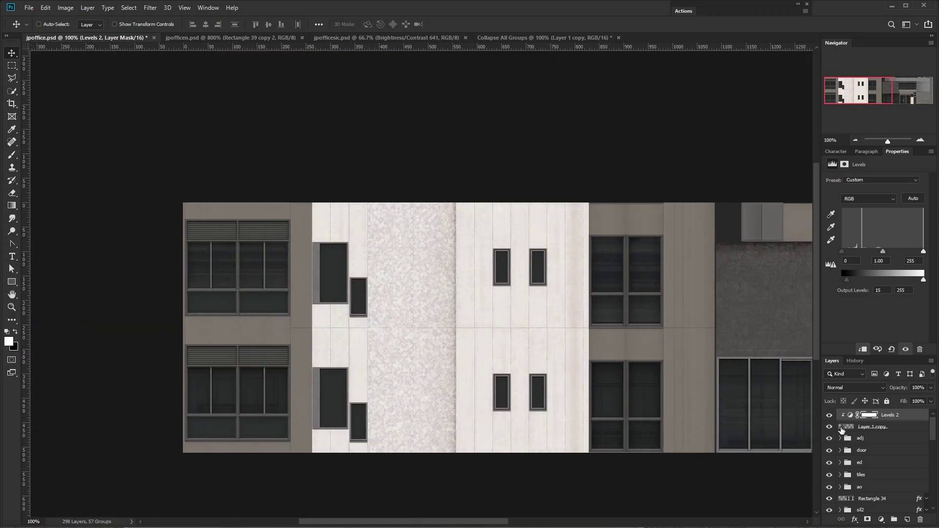
Add an unclipped Hue/Saturation adjustment masked to the averaged-colour layer's outline and set its saturation to -30
{"action": "left_click", "coordinate": [846, 429], "text": "ctrl"}
{"action": "left_click", "coordinate": [880, 520]}
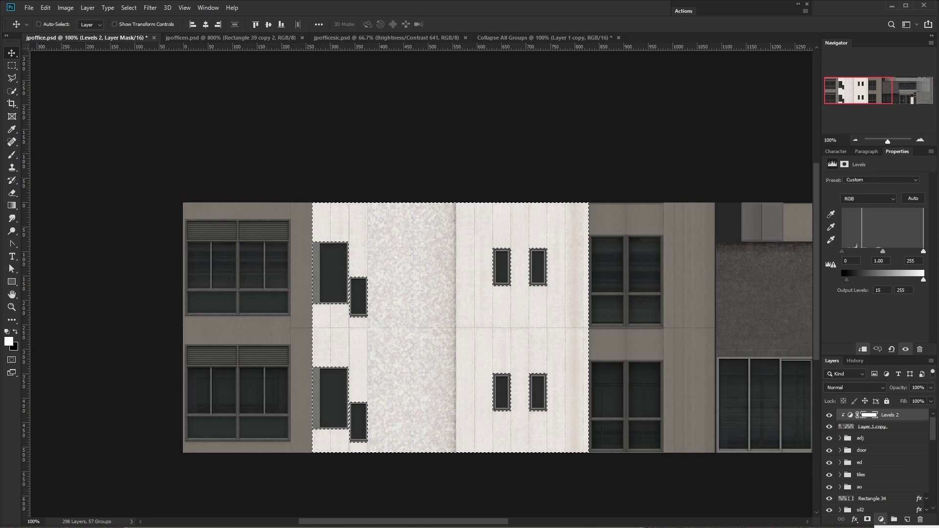
{"action": "scroll", "coordinate": [439, 325], "scroll_direction": "up", "scroll_amount": 3}
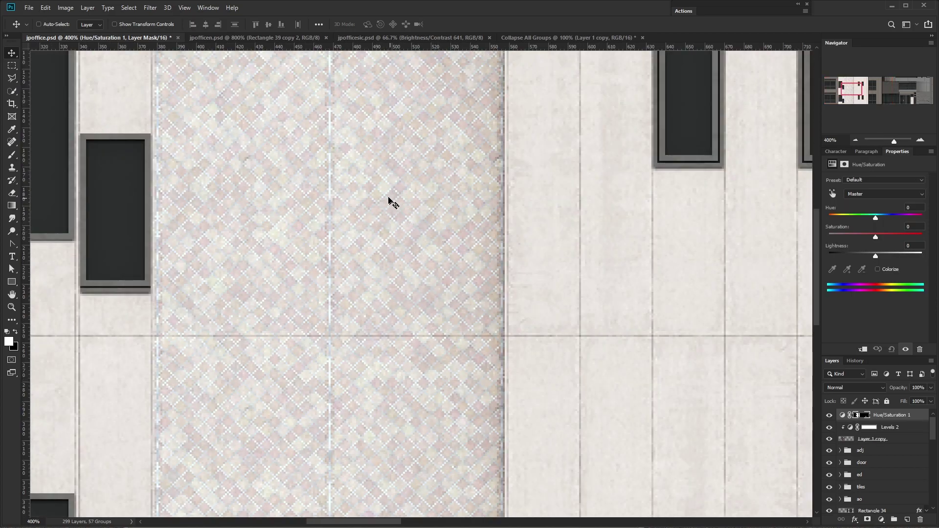
{"action": "left_click", "coordinate": [874, 420], "text": "alt"}
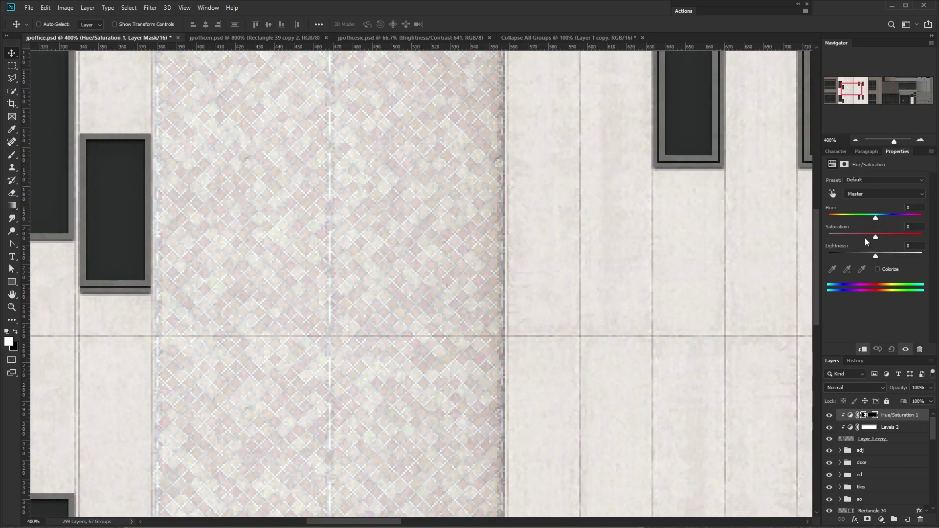
{"action": "left_click_drag", "start_coordinate": [859, 238], "coordinate": [867, 239]}
{"action": "left_click", "coordinate": [892, 418], "text": "alt"}
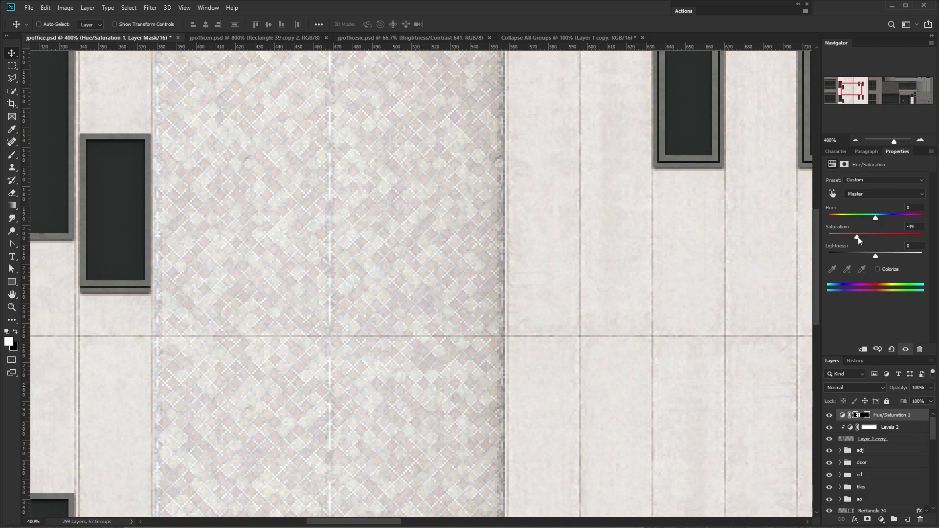
{"action": "left_click_drag", "start_coordinate": [861, 237], "coordinate": [864, 237]}
{"action": "scroll", "coordinate": [328, 265], "scroll_direction": "down", "scroll_amount": 2}
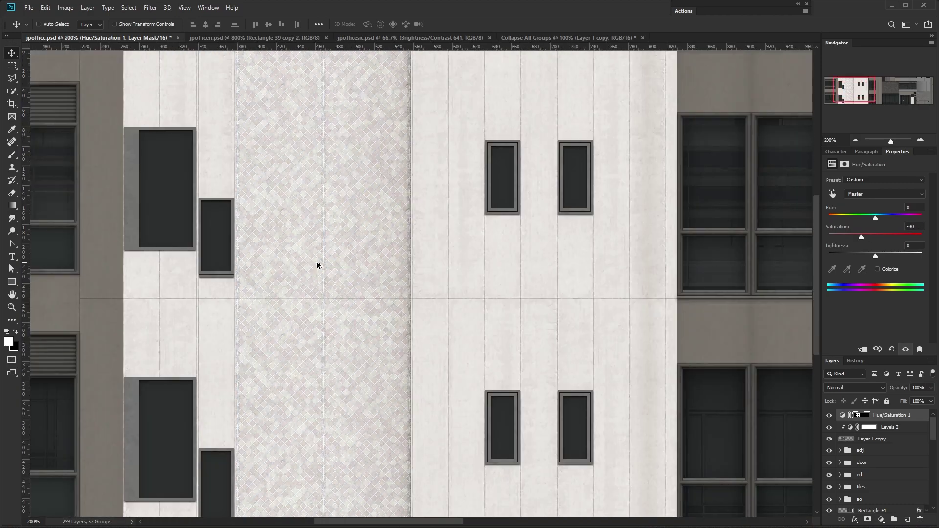
Review the recoloured facade, save a copy of the texture, and return to the Collapse All Groups document
{"action": "left_click_drag", "start_coordinate": [405, 356], "coordinate": [459, 256]}
{"action": "left_click_drag", "start_coordinate": [579, 286], "coordinate": [201, 294]}
{"action": "left_click_drag", "start_coordinate": [783, 313], "coordinate": [524, 235]}
{"action": "scroll", "coordinate": [527, 238], "scroll_direction": "down", "scroll_amount": 2}
{"action": "left_click_drag", "start_coordinate": [379, 104], "coordinate": [509, 135]}
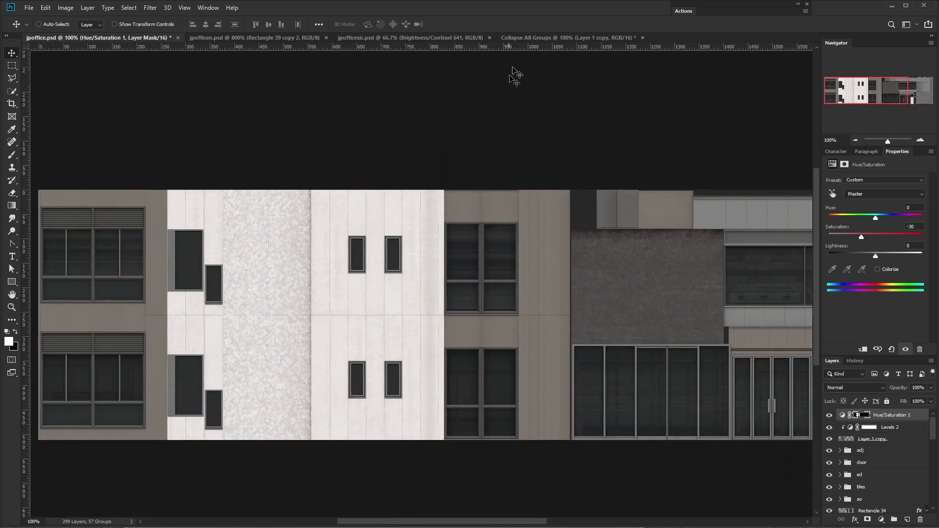
{"action": "key", "text": "ctrl+shift+s"}
{"action": "double_click", "coordinate": [495, 177]}
{"action": "left_click", "coordinate": [492, 362]}
{"action": "left_click", "coordinate": [533, 39]}
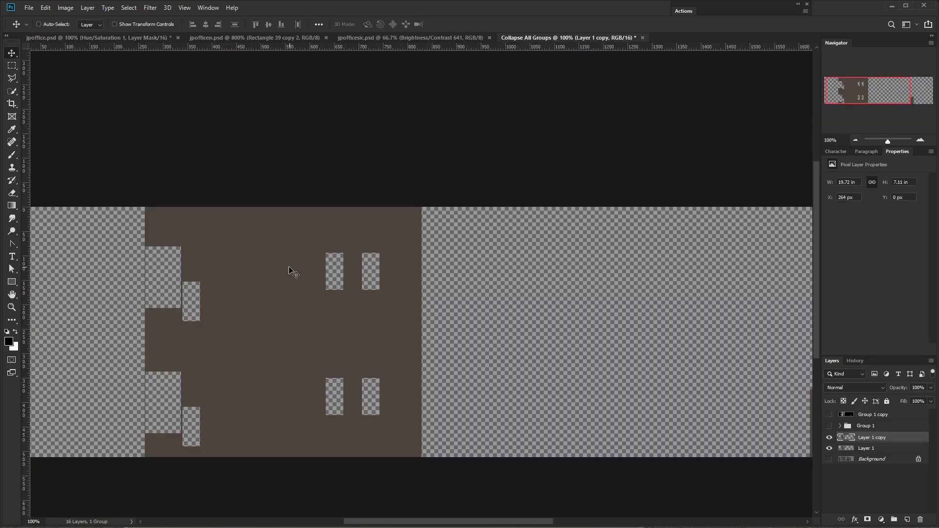
Sample the flat brown wall colour with the foreground Color Picker and examine its values
{"action": "left_click", "coordinate": [9, 341]}
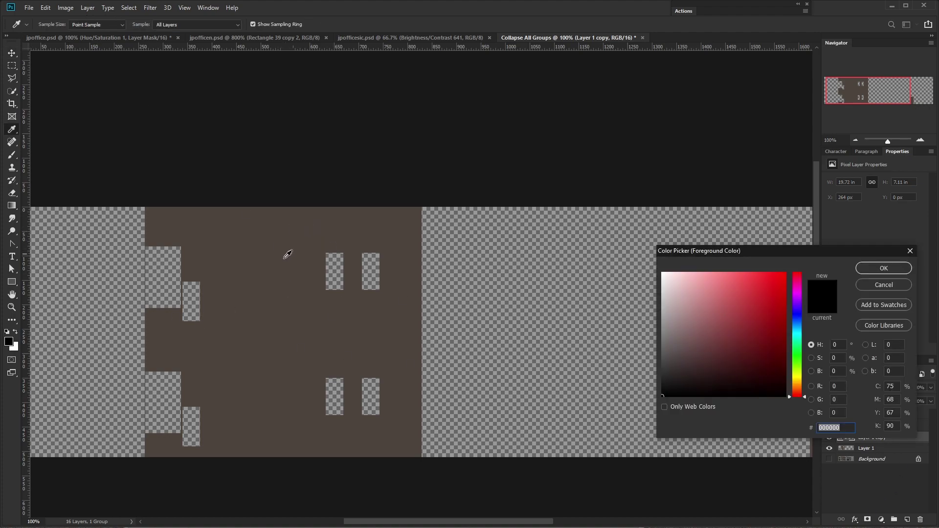
{"action": "left_click", "coordinate": [279, 239]}
{"action": "left_click", "coordinate": [331, 252]}
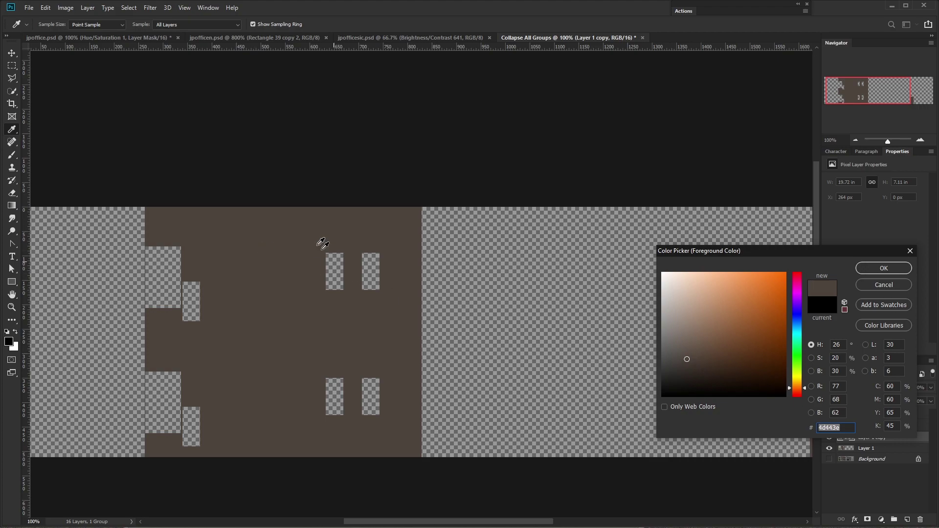
{"action": "left_click_drag", "start_coordinate": [811, 256], "coordinate": [397, 141]}
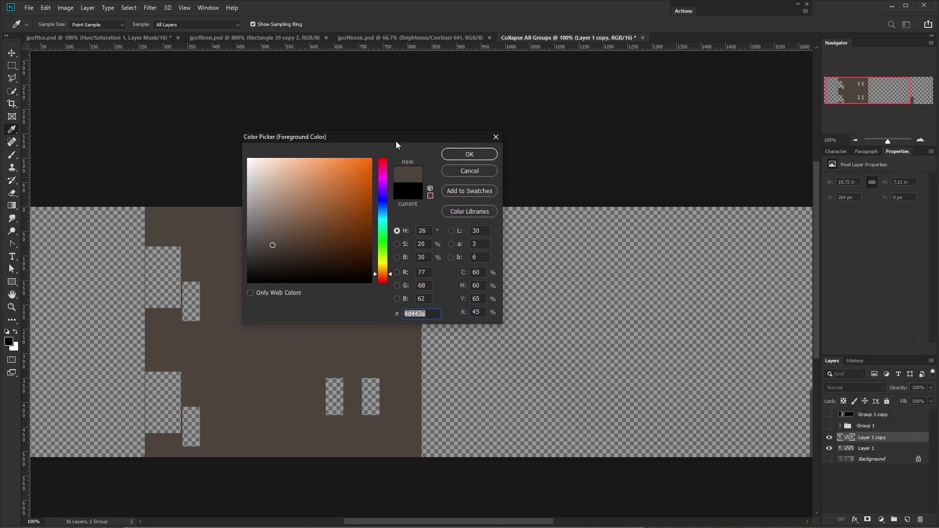
Switch to Cities: Skylines, replace the jpoffice building's diffuse texture with the new file, and view the recoloured walls
{"action": "key", "text": "alt+Tab"}
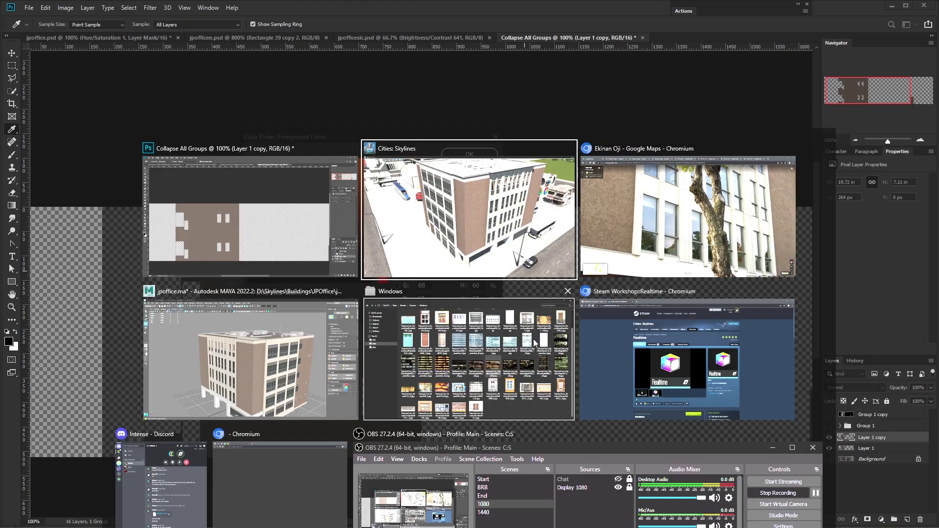
{"action": "key", "text": "ctrl+r"}
{"action": "left_click", "coordinate": [334, 213]}
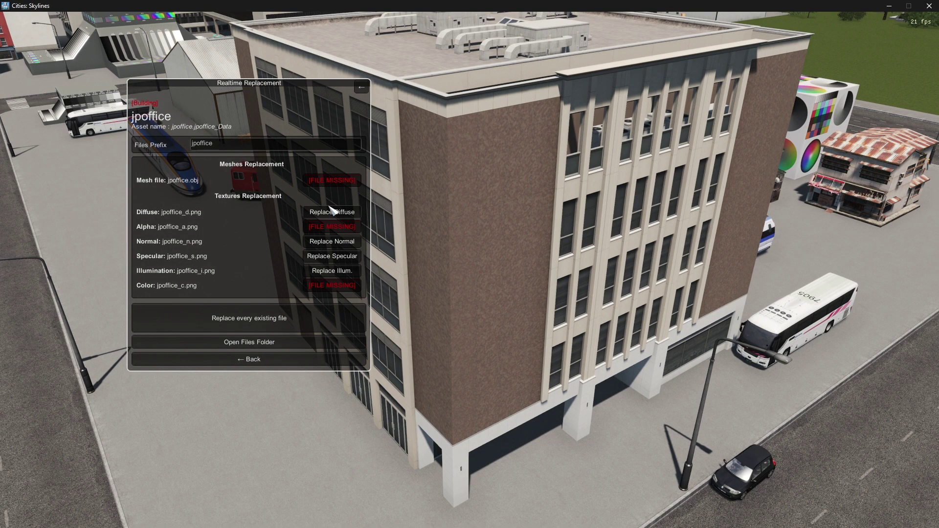
{"action": "key", "text": "ctrl+r"}
{"action": "scroll", "coordinate": [518, 288], "scroll_direction": "down", "scroll_amount": 3}
{"action": "left_click_drag", "start_coordinate": [518, 287], "coordinate": [472, 277]}
{"action": "key", "text": "Escape"}
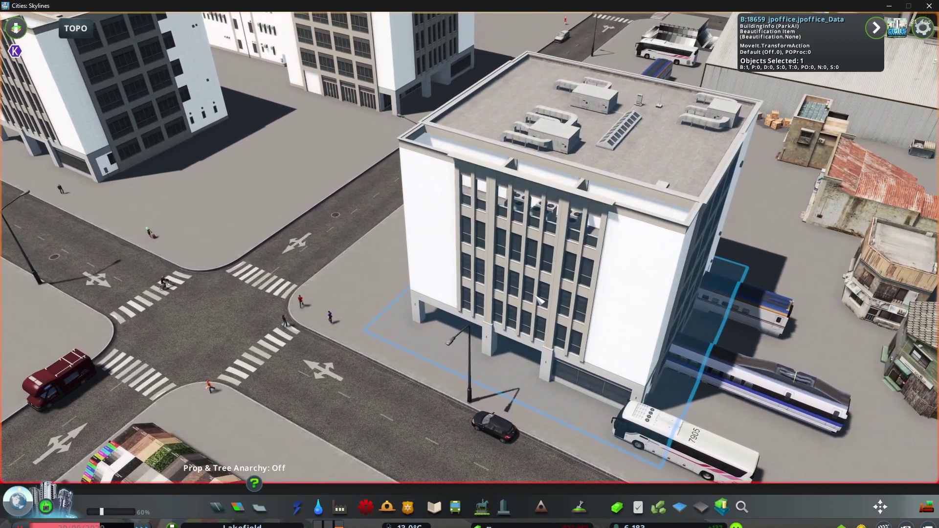
{"action": "left_click", "coordinate": [530, 305]}
{"action": "key", "text": "d"}
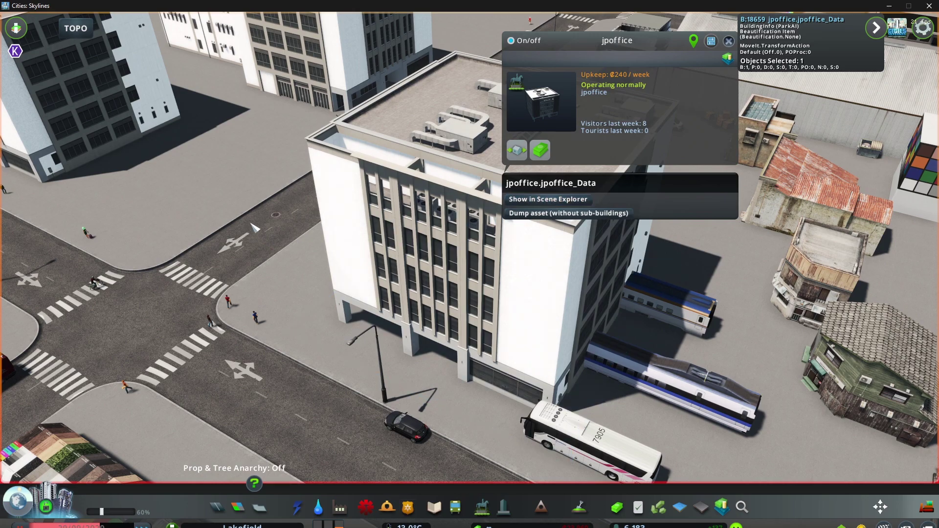
{"action": "key", "text": "ctrl+e"}
{"action": "key", "text": "ctrl+e"}
{"action": "key", "text": "Escape"}
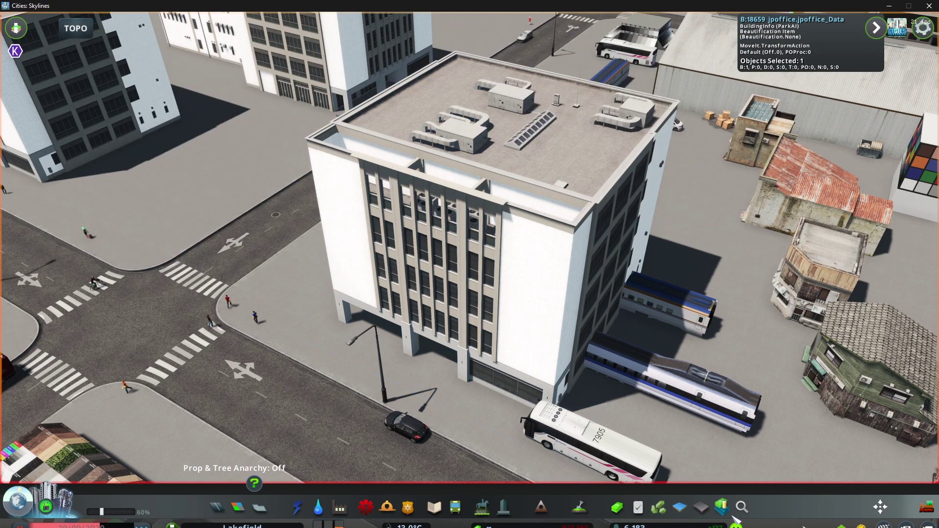
Search the assets for "jpof", select the jpoffice building for placement, and open the Scene Explorer
{"action": "left_click", "coordinate": [744, 507]}
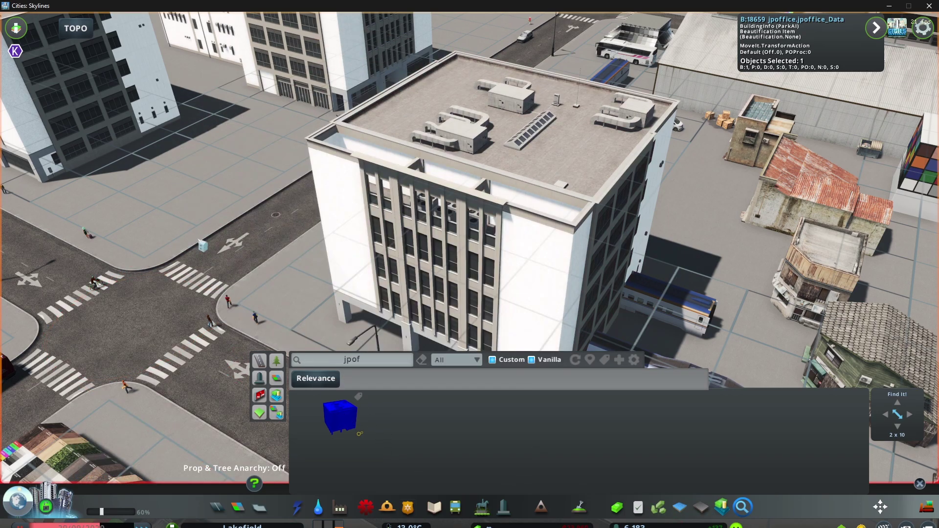
{"action": "scroll", "coordinate": [208, 254], "scroll_direction": "down", "scroll_amount": 6}
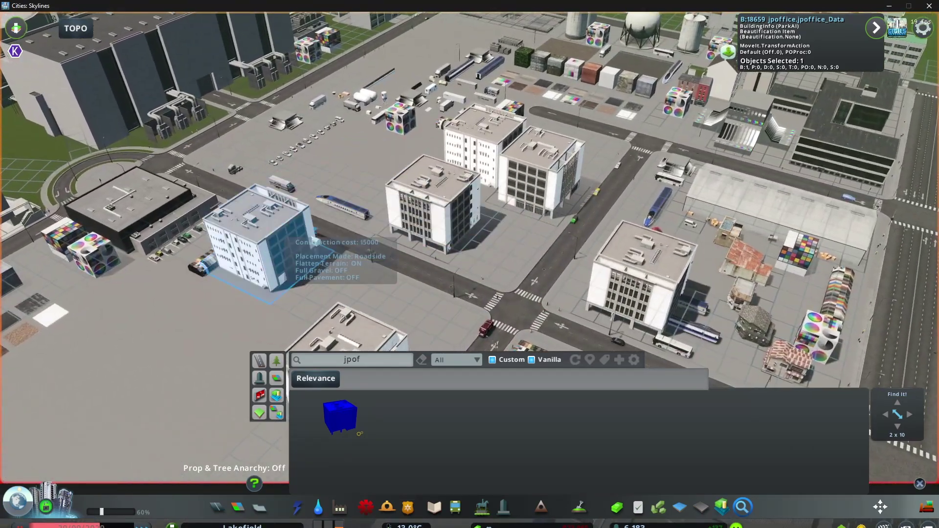
{"action": "key", "text": "ctrl+e"}
{"action": "left_click", "coordinate": [330, 415]}
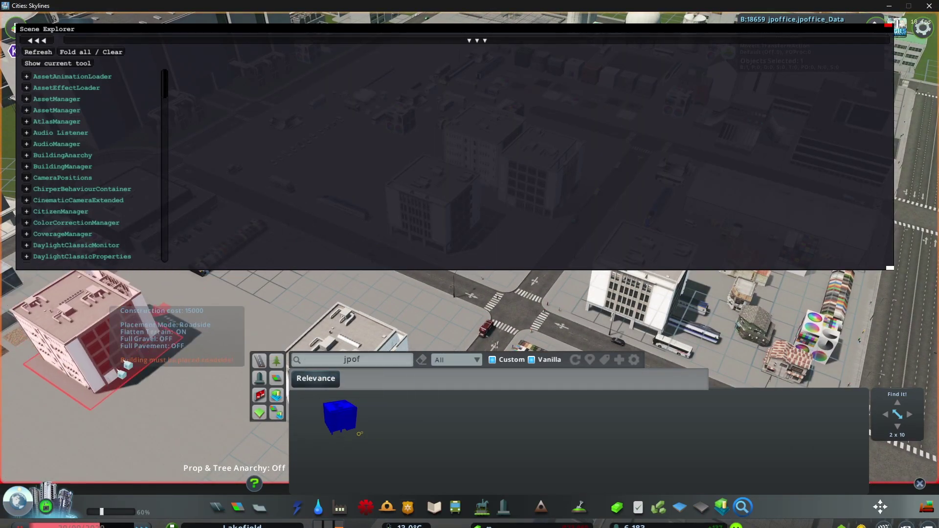
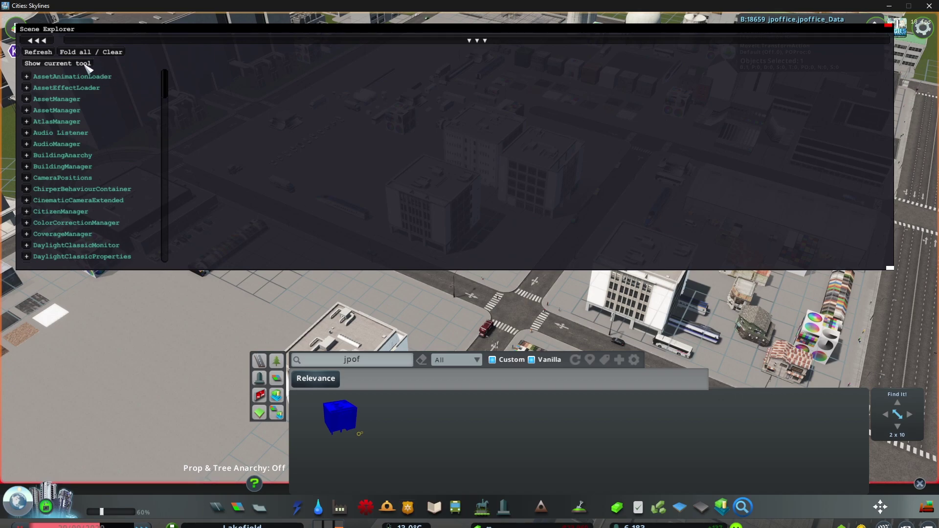
Show the current tool in the Scene Explorer and expand its m_prefab entry to reach the m_color0 to m_color3 fields
{"action": "left_click", "coordinate": [87, 65]}
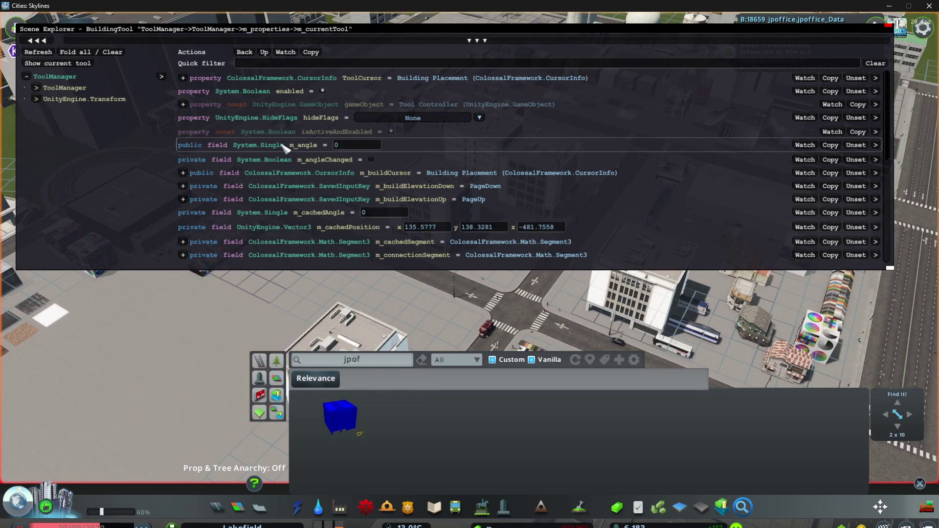
{"action": "scroll", "coordinate": [267, 163], "scroll_direction": "down", "scroll_amount": 3}
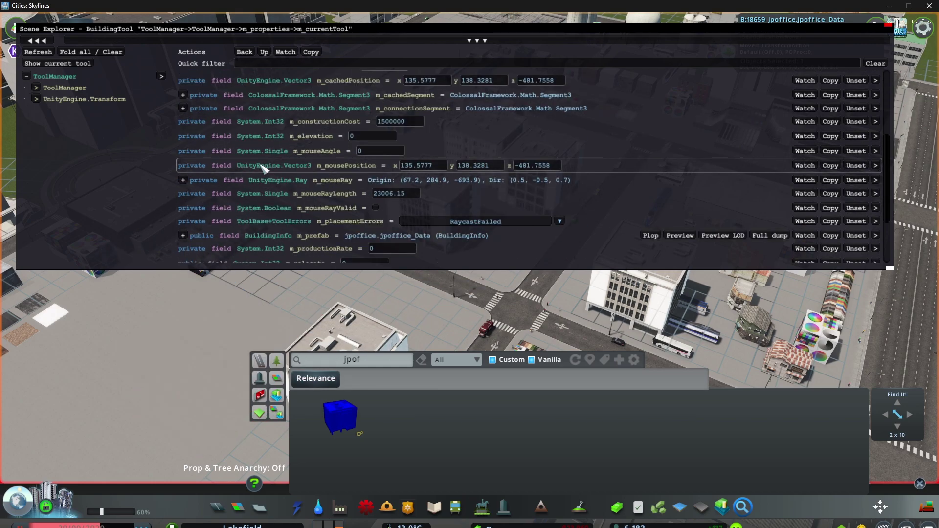
{"action": "scroll", "coordinate": [264, 168], "scroll_direction": "down", "scroll_amount": 3}
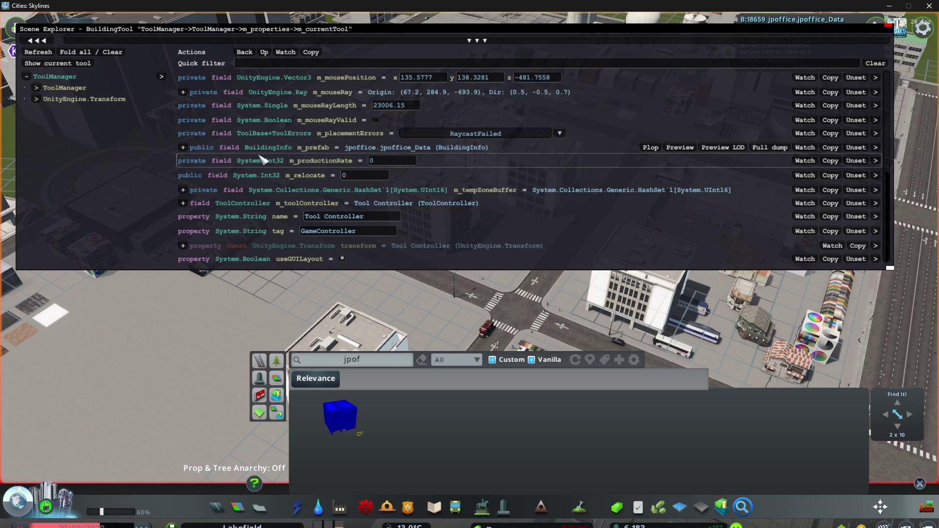
{"action": "left_click", "coordinate": [183, 148]}
{"action": "scroll", "coordinate": [283, 183], "scroll_direction": "down", "scroll_amount": 6}
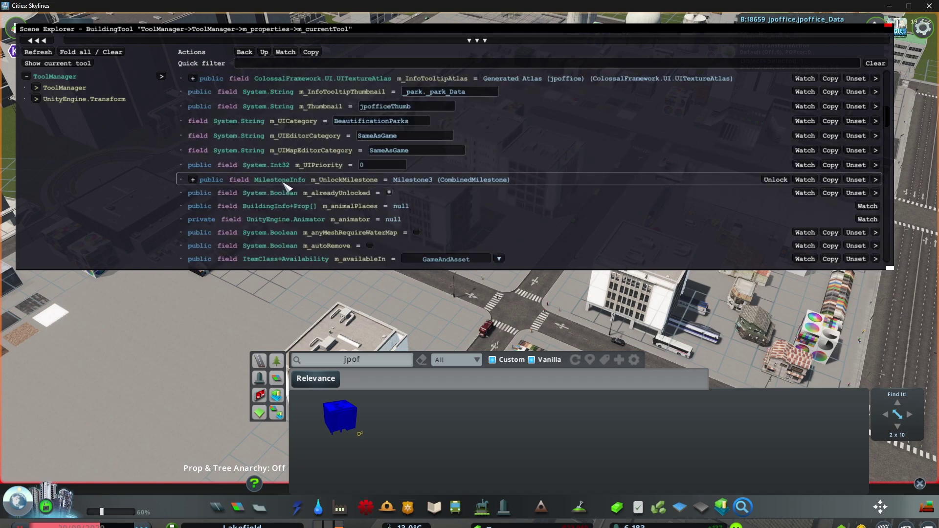
{"action": "scroll", "coordinate": [283, 183], "scroll_direction": "down", "scroll_amount": 5}
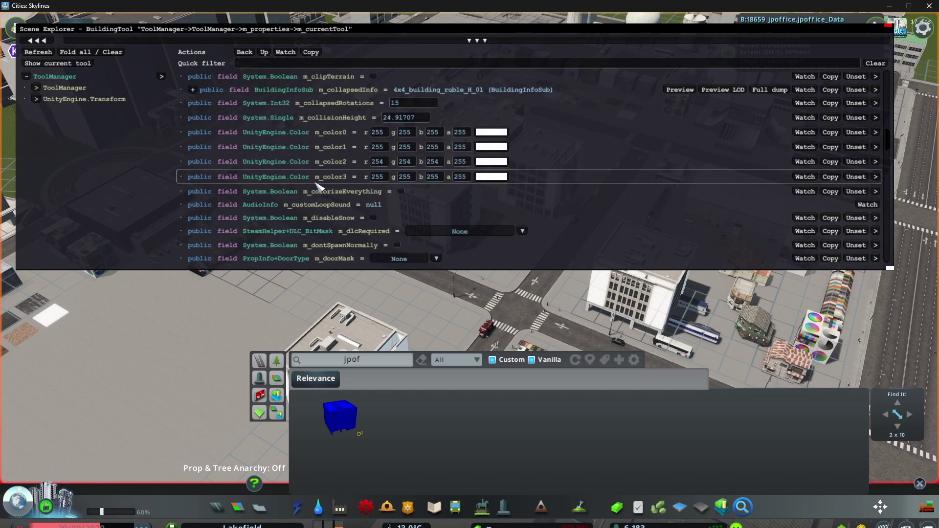
{"action": "scroll", "coordinate": [283, 181], "scroll_direction": "down", "scroll_amount": 7}
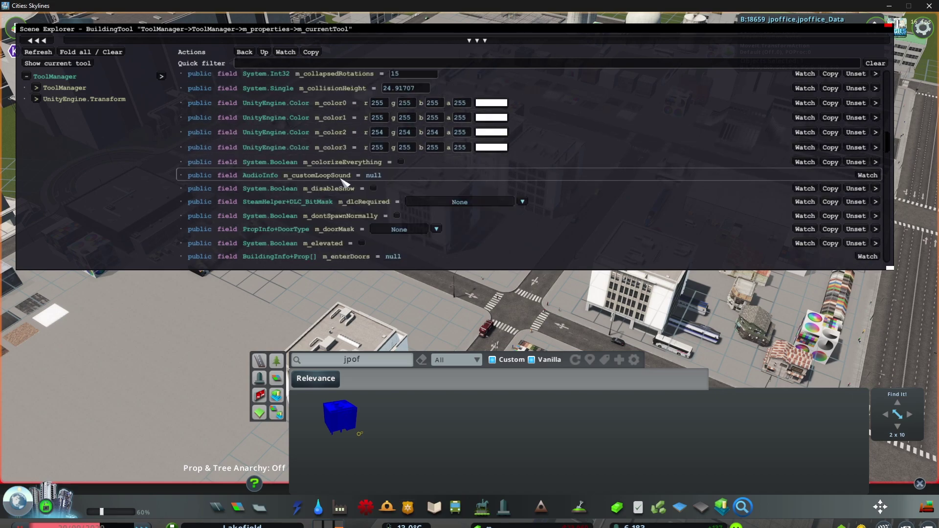
Expand the prefab's m_material and examine its _Color and _ColorV0 to _ColorV3 properties
{"action": "scroll", "coordinate": [283, 181], "scroll_direction": "down", "scroll_amount": 2}
{"action": "scroll", "coordinate": [282, 181], "scroll_direction": "down", "scroll_amount": 3}
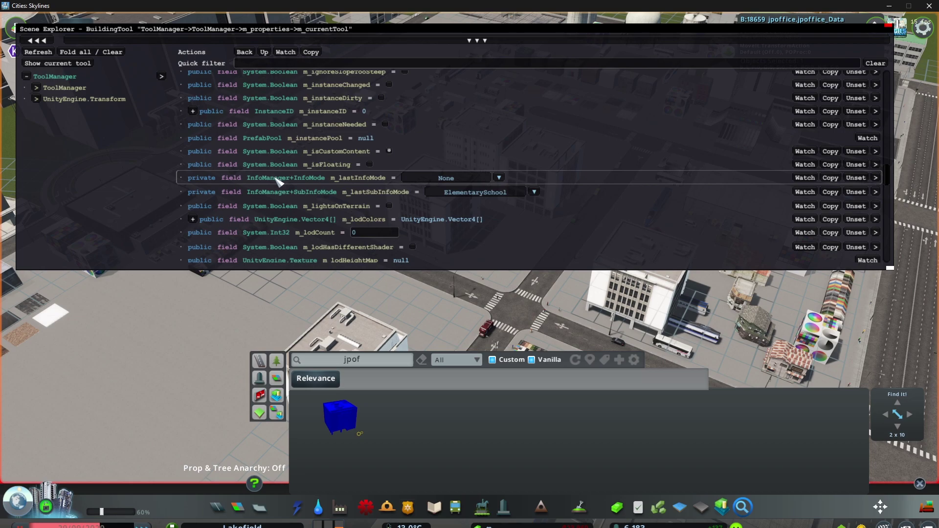
{"action": "scroll", "coordinate": [275, 182], "scroll_direction": "down", "scroll_amount": 3}
{"action": "scroll", "coordinate": [271, 184], "scroll_direction": "up", "scroll_amount": 8}
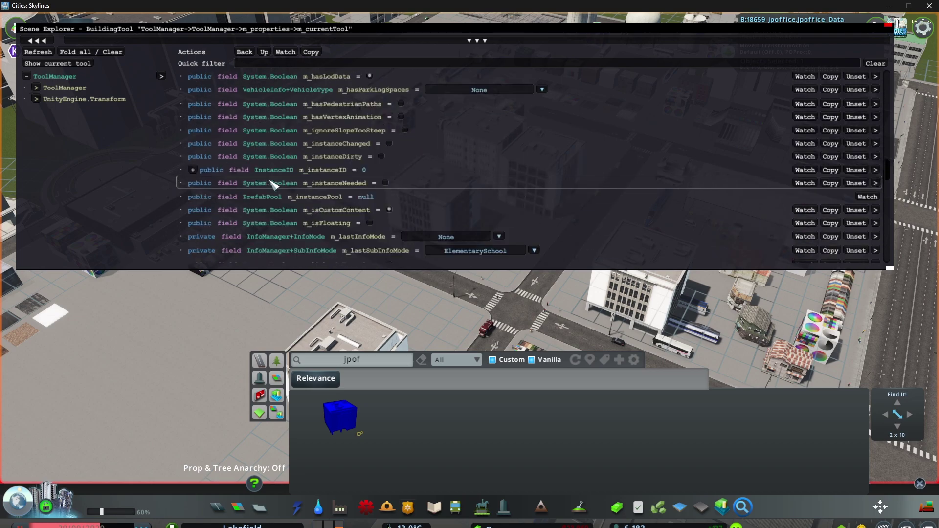
{"action": "scroll", "coordinate": [269, 184], "scroll_direction": "down", "scroll_amount": 8}
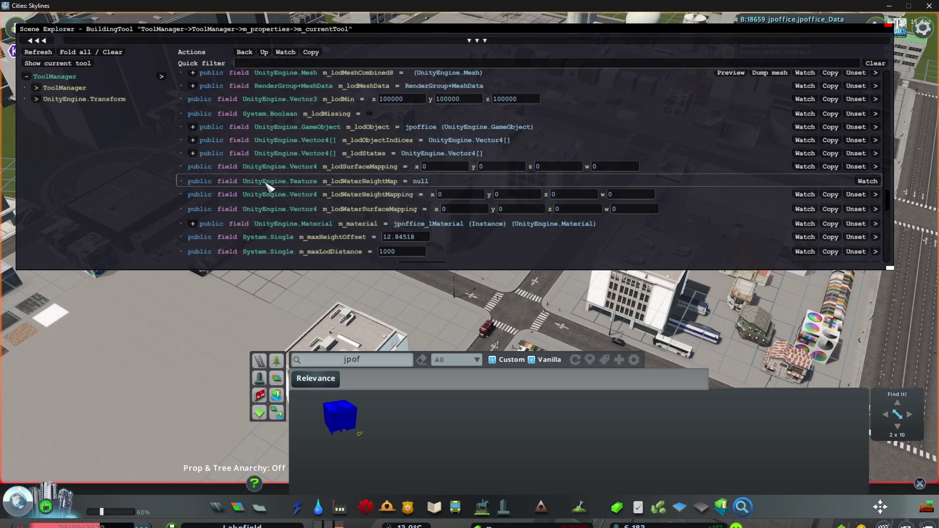
{"action": "left_click", "coordinate": [193, 224]}
{"action": "scroll", "coordinate": [220, 227], "scroll_direction": "down", "scroll_amount": 2}
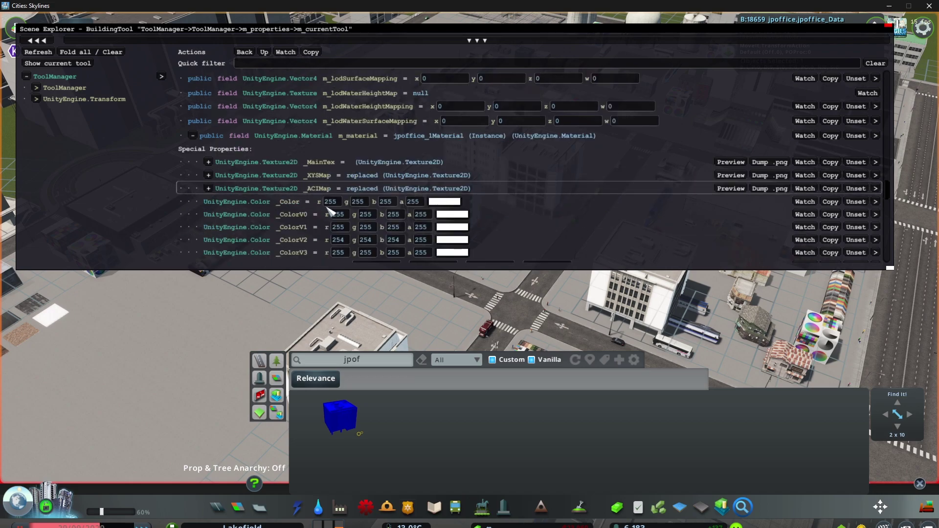
{"action": "scroll", "coordinate": [332, 237], "scroll_direction": "down", "scroll_amount": 1}
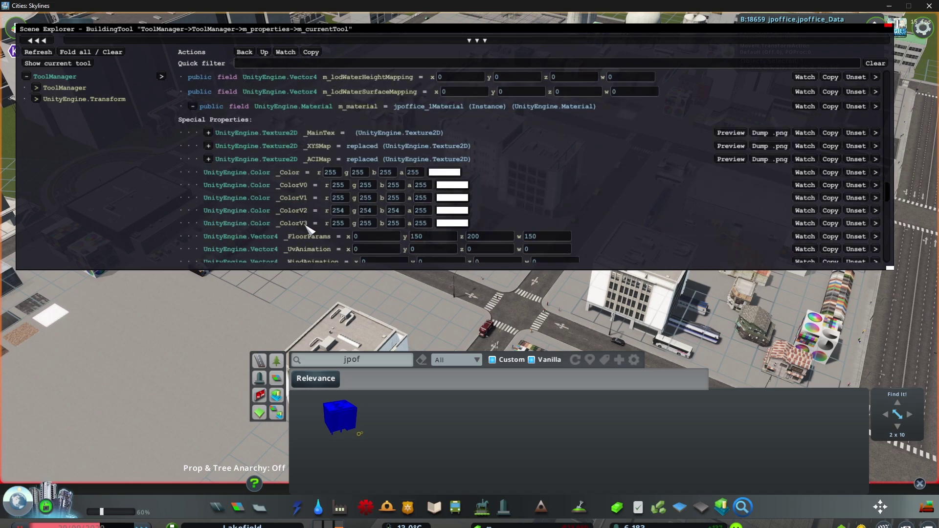
Set the red value of the prefab's m_color0, m_color1, m_color2 and m_color3 to 0 and close the Scene Explorer
{"action": "scroll", "coordinate": [308, 229], "scroll_direction": "up", "scroll_amount": 10}
{"action": "scroll", "coordinate": [324, 186], "scroll_direction": "up", "scroll_amount": 6}
{"action": "left_click", "coordinate": [377, 190]}
{"action": "type", "text": "0"}
{"action": "left_click", "coordinate": [373, 205]}
{"action": "type", "text": "0"}
{"action": "left_click", "coordinate": [373, 220]}
{"action": "type", "text": "0"}
{"action": "left_click", "coordinate": [375, 235]}
{"action": "type", "text": "0"}
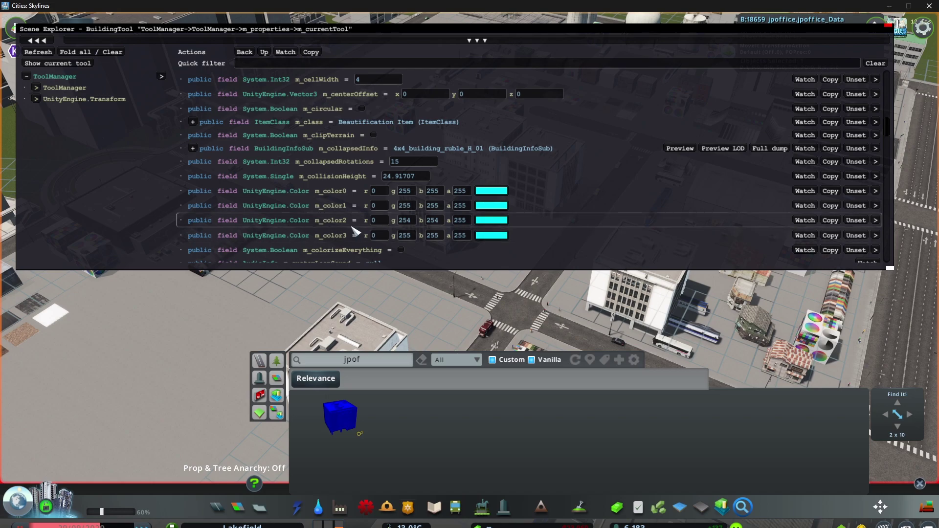
{"action": "key", "text": "ctrl+e"}
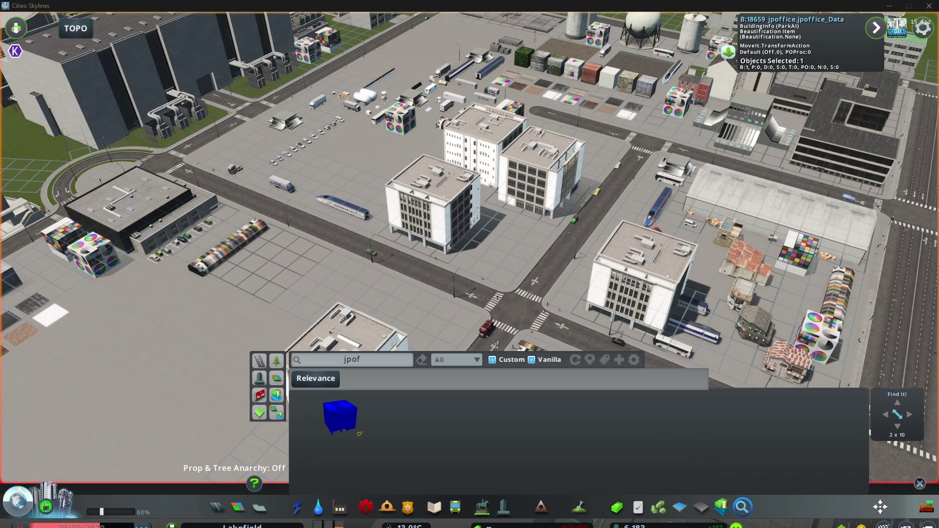
Switch to Sublime Text and copy the line BuildingManager.instance.UpdateBuildingColors(); from colorvariation.cs
{"action": "key", "text": "alt+Tab"}
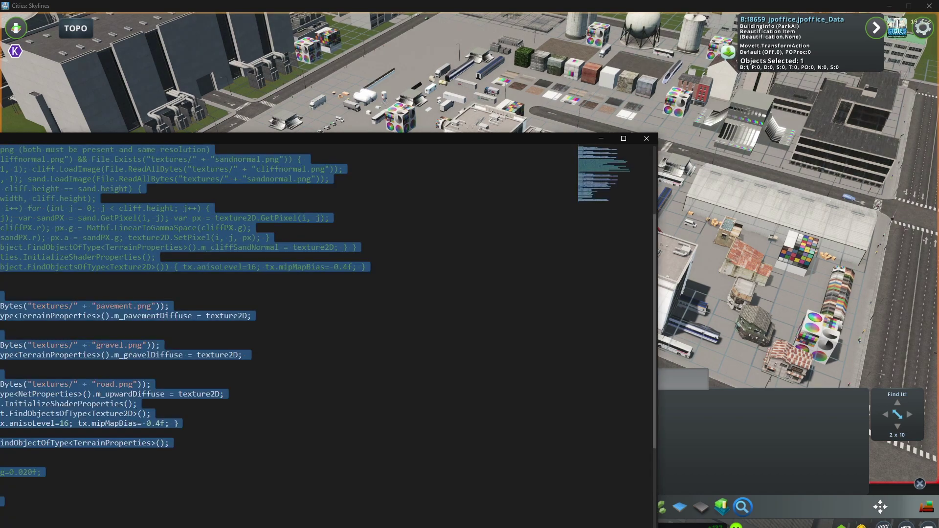
{"action": "key", "text": "ctrl+Tab"}
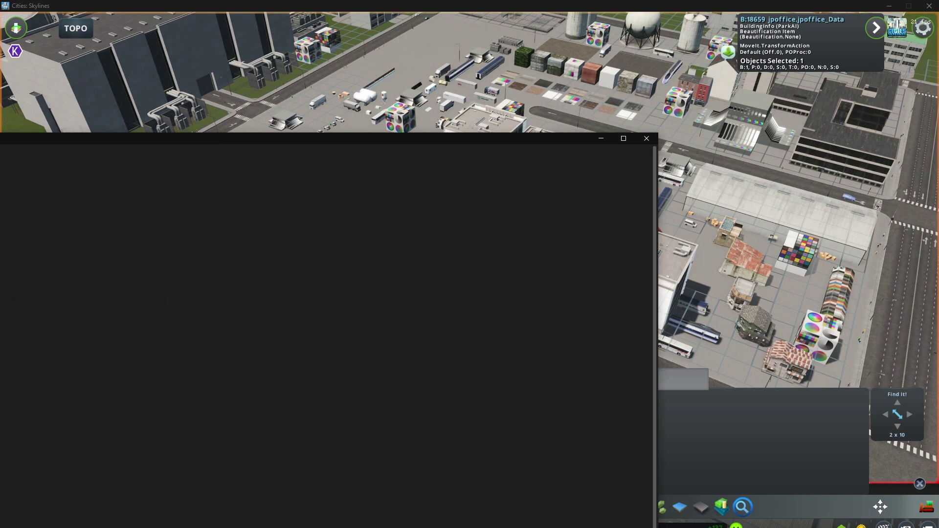
{"action": "scroll", "coordinate": [125, 510], "scroll_direction": "down", "scroll_amount": 4}
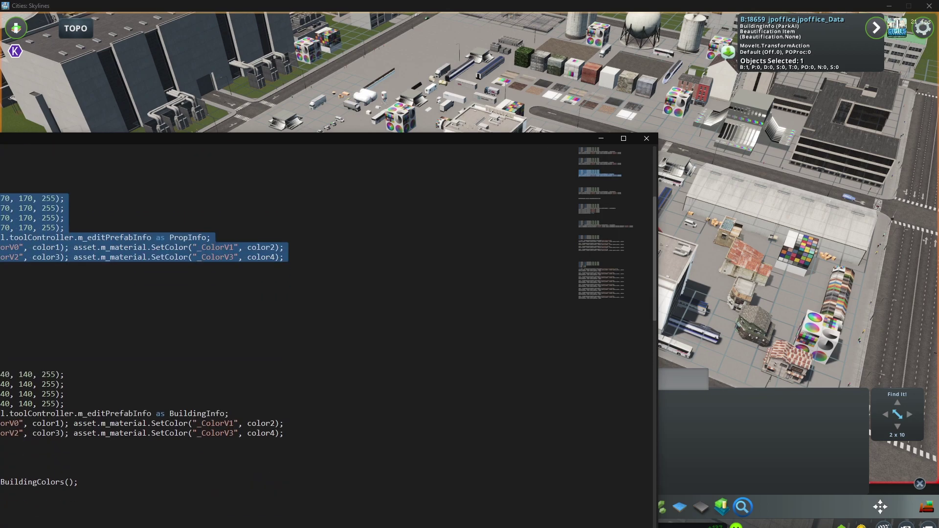
{"action": "triple_click", "coordinate": [25, 483]}
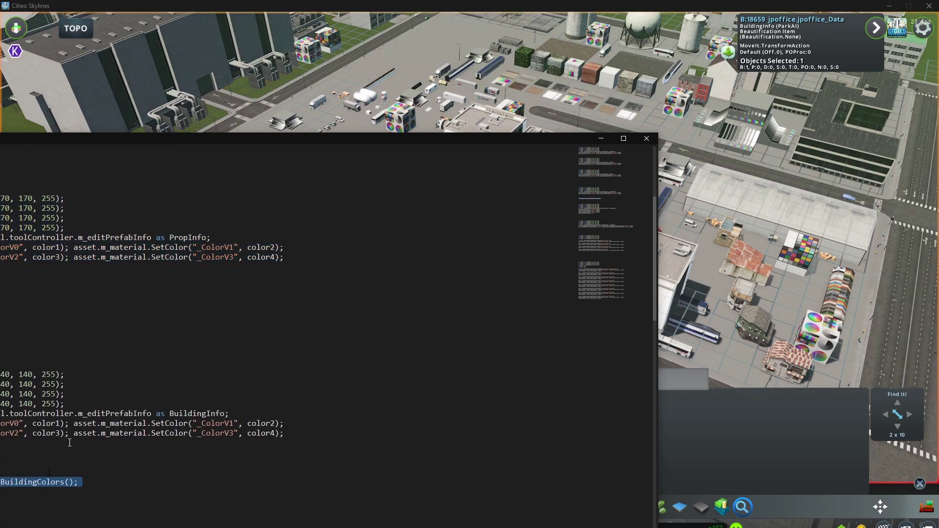
{"action": "left_click_drag", "start_coordinate": [118, 140], "coordinate": [366, 39]}
{"action": "left_click", "coordinate": [171, 373]}
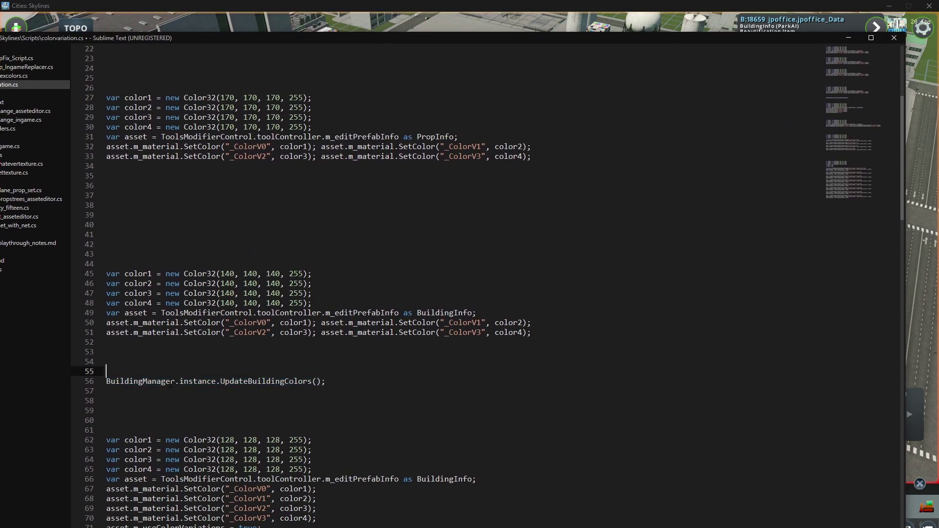
{"action": "left_click_drag", "start_coordinate": [107, 382], "coordinate": [188, 386]}
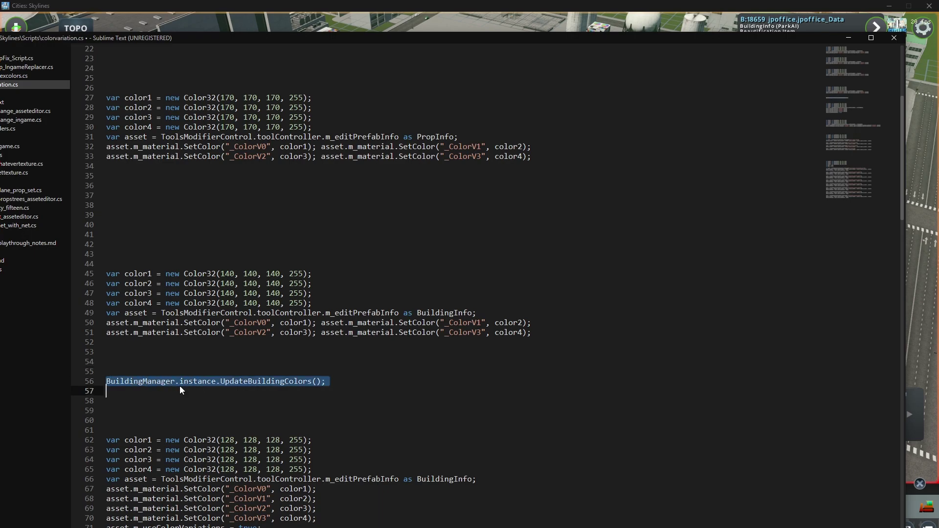
{"action": "left_click_drag", "start_coordinate": [343, 383], "coordinate": [104, 381]}
{"action": "key", "text": "ctrl+c"}
{"action": "left_click_drag", "start_coordinate": [310, 39], "coordinate": [87, 234]}
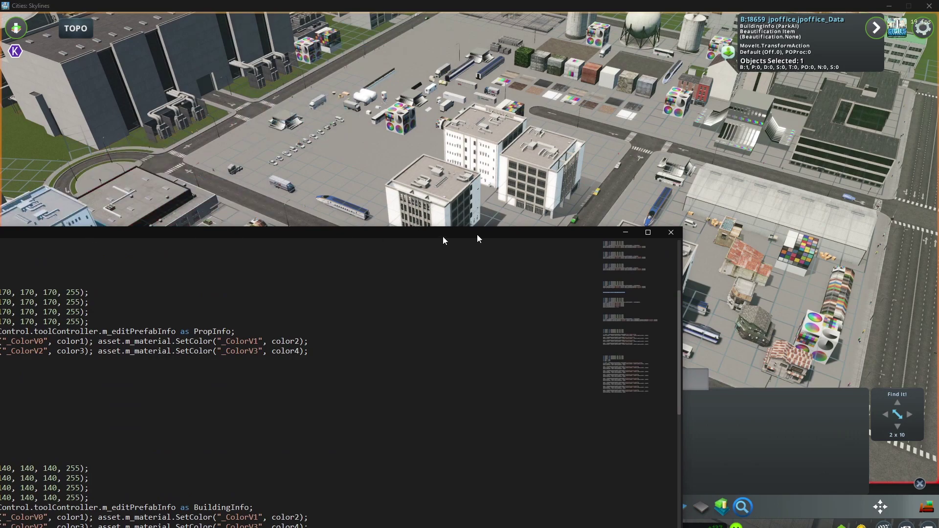
Return to Cities: Skylines and run the copied UpdateBuildingColors command in the debug console to refresh the placed buildings' colours
{"action": "left_click", "coordinate": [678, 232]}
{"action": "key", "text": "F7"}
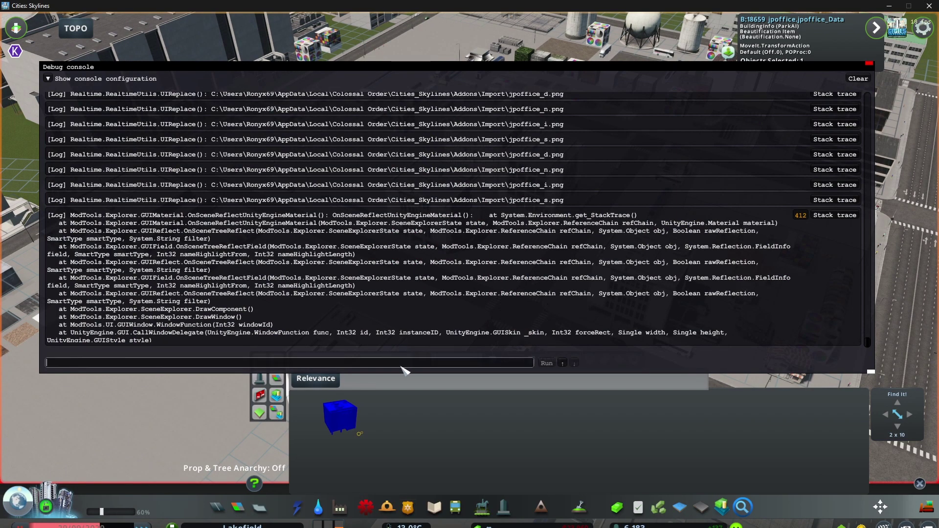
{"action": "key", "text": "ctrl+v"}
{"action": "left_click", "coordinate": [618, 365]}
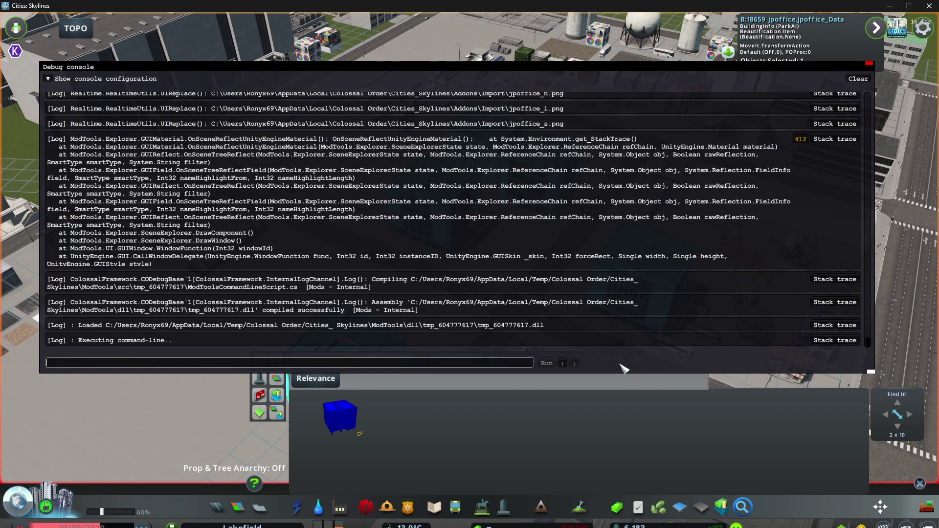
{"action": "key", "text": "F7"}
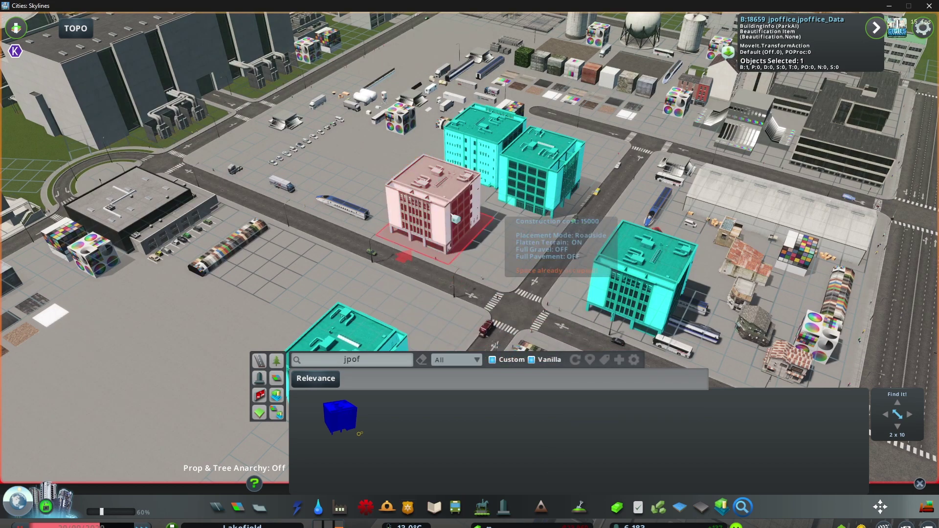
Close the Find It! asset search and examine the placed jpoffice buildings from near and far
{"action": "scroll", "coordinate": [501, 212], "scroll_direction": "up", "scroll_amount": 3}
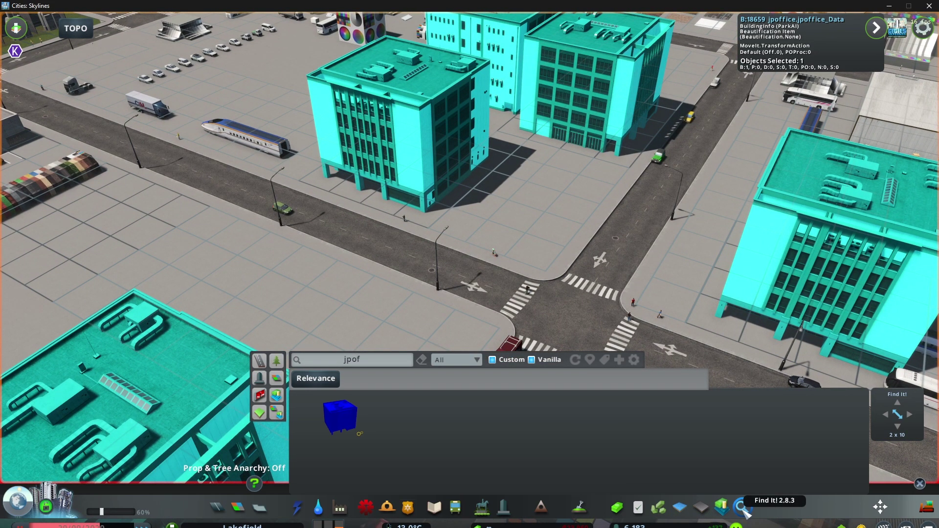
{"action": "left_click", "coordinate": [742, 507]}
{"action": "scroll", "coordinate": [597, 317], "scroll_direction": "down", "scroll_amount": 5}
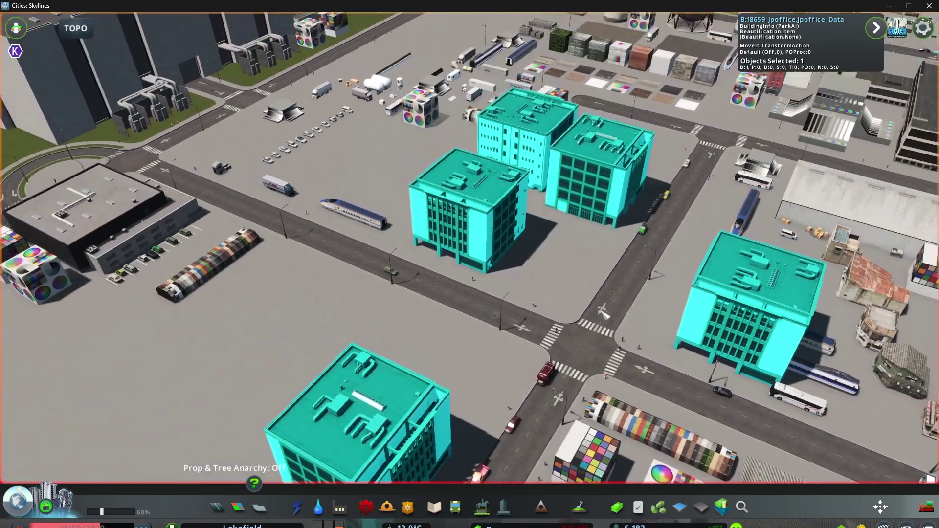
{"action": "scroll", "coordinate": [597, 317], "scroll_direction": "up", "scroll_amount": 3}
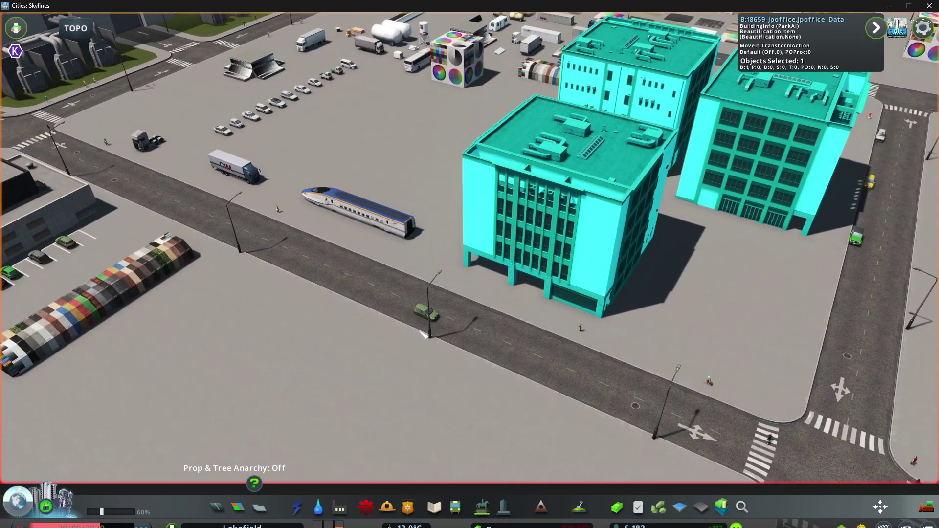
Run BuildingManager.instance.UpdateBuildingColors(); again in the debug console and close the console
{"action": "key", "text": "F7"}
{"action": "left_click", "coordinate": [563, 364]}
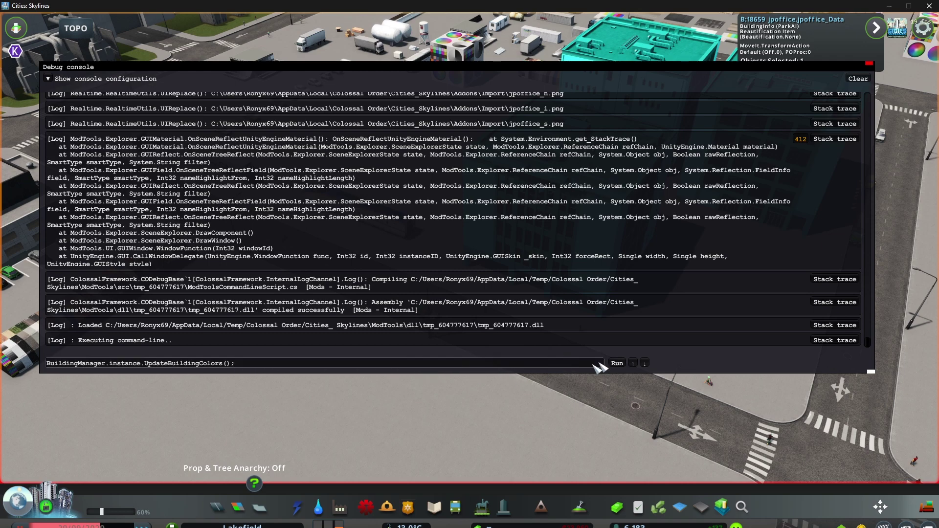
{"action": "key", "text": "F7"}
{"action": "scroll", "coordinate": [454, 376], "scroll_direction": "up", "scroll_amount": 4}
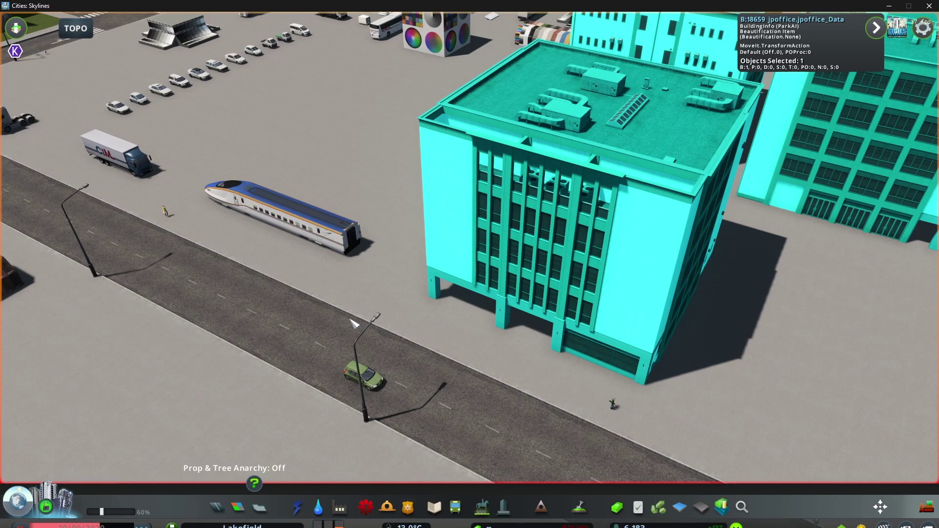
Open the Scene Explorer and display the BuildingTool component of the Tool Controller object
{"action": "key", "text": "ctrl+e"}
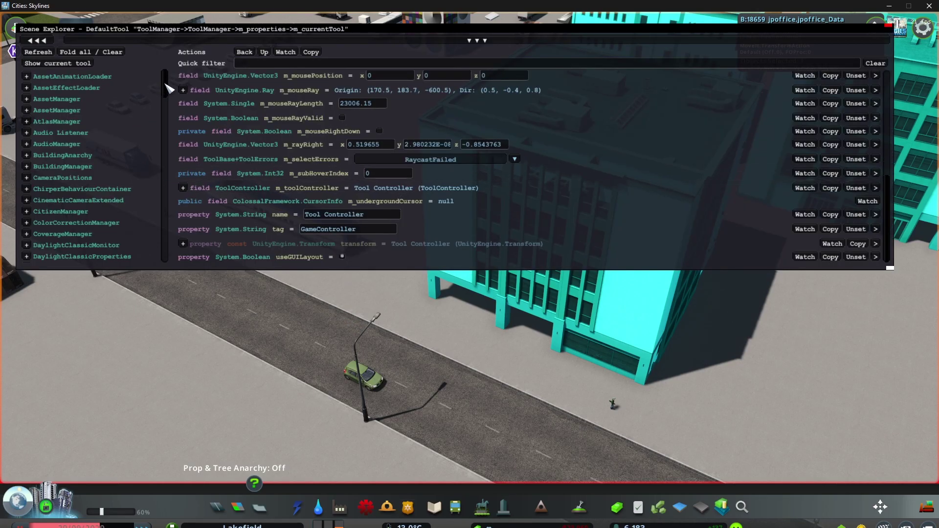
{"action": "scroll", "coordinate": [489, 143], "scroll_direction": "up", "scroll_amount": 3}
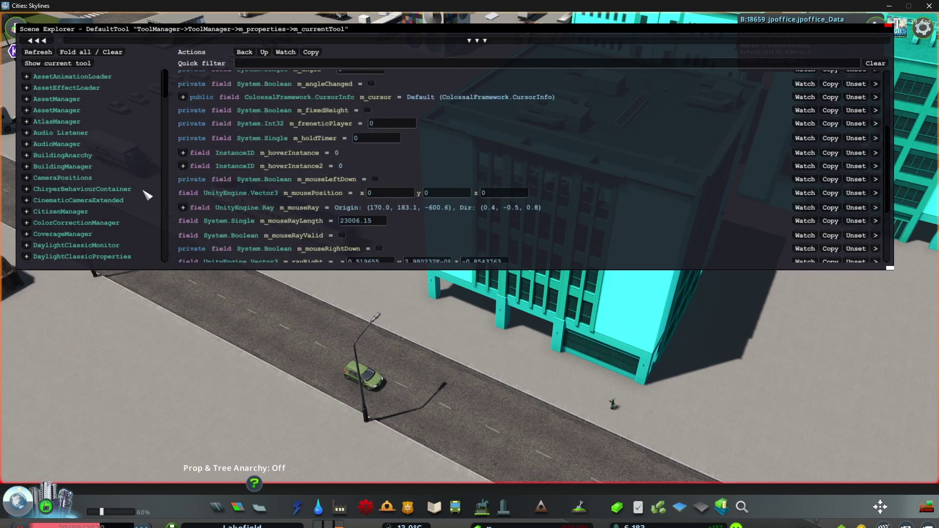
{"action": "left_click", "coordinate": [742, 507]}
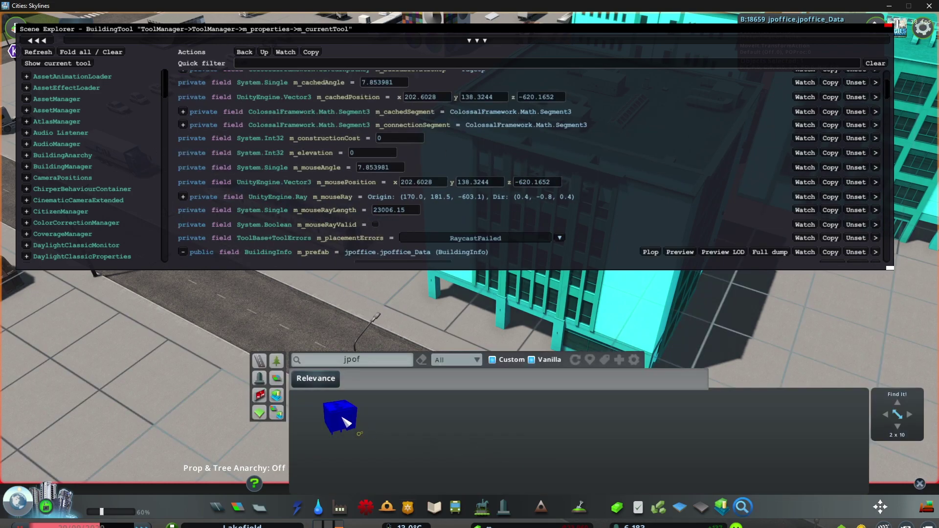
{"action": "scroll", "coordinate": [159, 80], "scroll_direction": "down", "scroll_amount": 5}
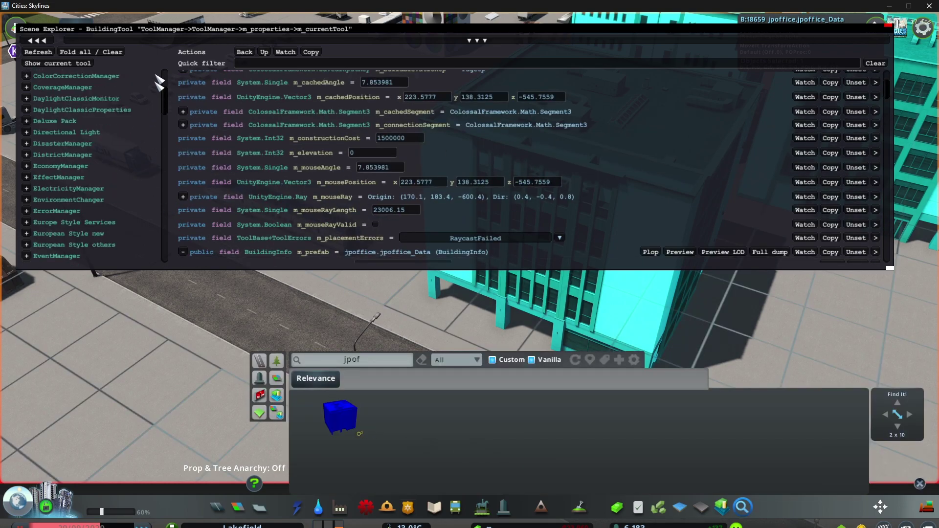
{"action": "left_click", "coordinate": [742, 507]}
{"action": "left_click_drag", "start_coordinate": [165, 99], "coordinate": [163, 184]}
{"action": "scroll", "coordinate": [74, 122], "scroll_direction": "down", "scroll_amount": 5}
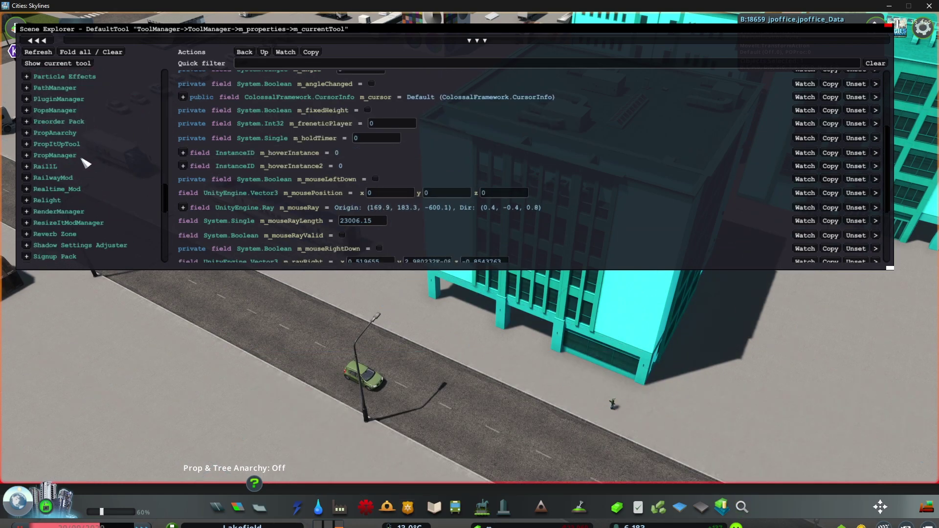
{"action": "scroll", "coordinate": [79, 194], "scroll_direction": "down", "scroll_amount": 4}
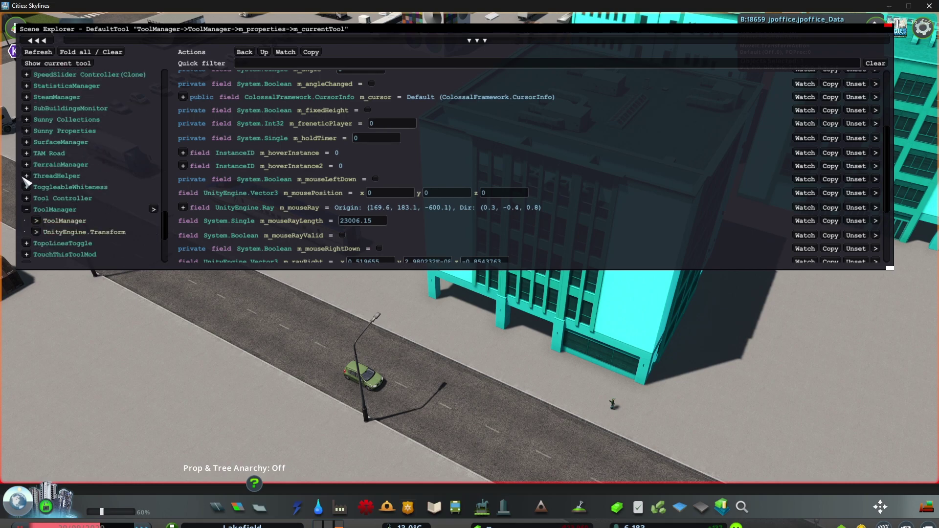
{"action": "left_click", "coordinate": [38, 211]}
{"action": "scroll", "coordinate": [32, 146], "scroll_direction": "down", "scroll_amount": 2}
{"action": "scroll", "coordinate": [185, 195], "scroll_direction": "down", "scroll_amount": 2}
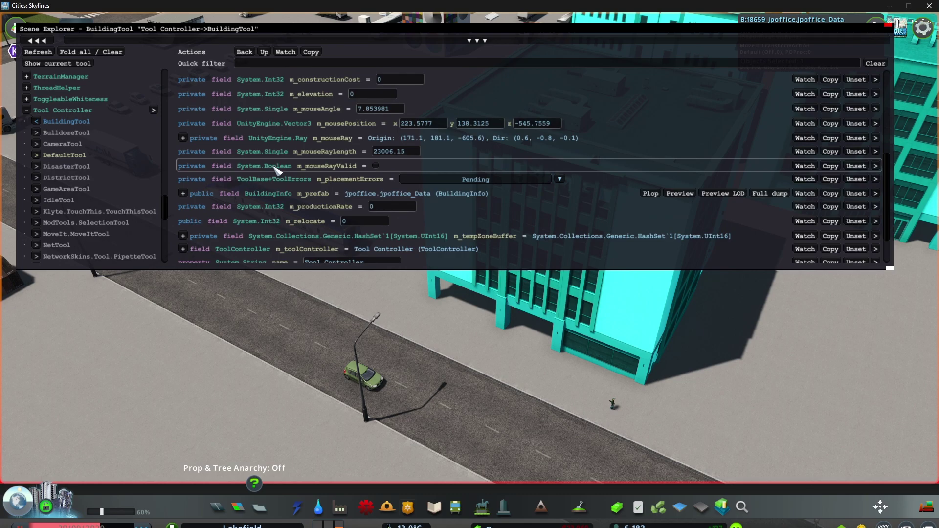
Expand BuildingTool's m_prefab for jpoffice and locate its m_color0 to m_color3 fields
{"action": "left_click", "coordinate": [183, 193]}
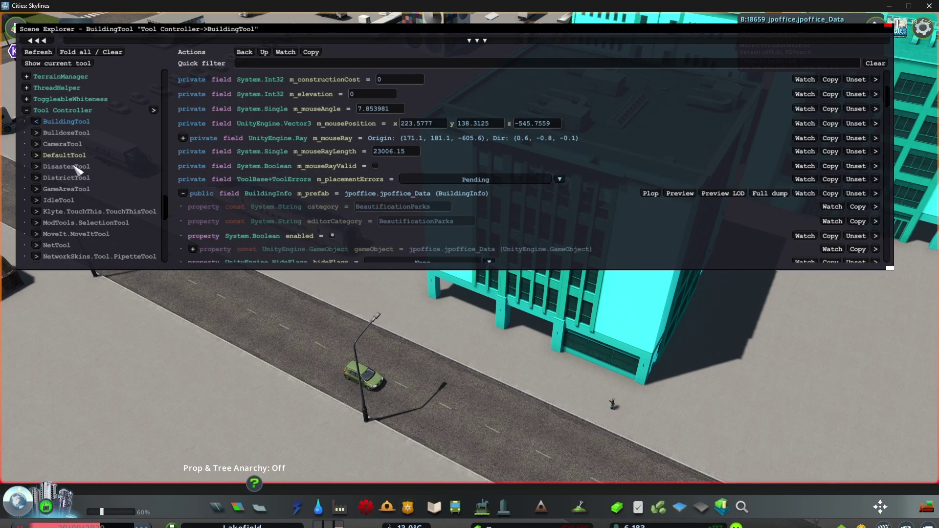
{"action": "scroll", "coordinate": [58, 222], "scroll_direction": "down", "scroll_amount": 1}
{"action": "scroll", "coordinate": [59, 247], "scroll_direction": "down", "scroll_amount": 2}
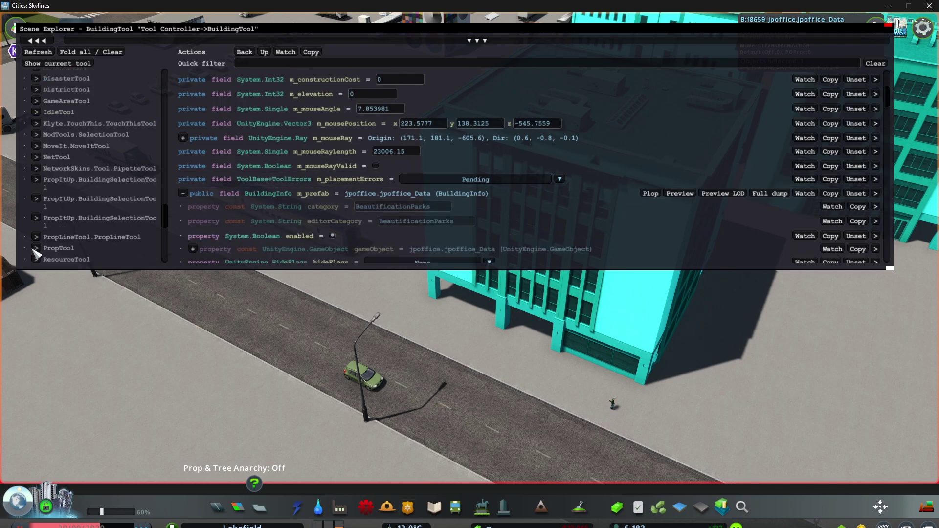
{"action": "scroll", "coordinate": [41, 240], "scroll_direction": "up", "scroll_amount": 6}
{"action": "scroll", "coordinate": [249, 177], "scroll_direction": "down", "scroll_amount": 2}
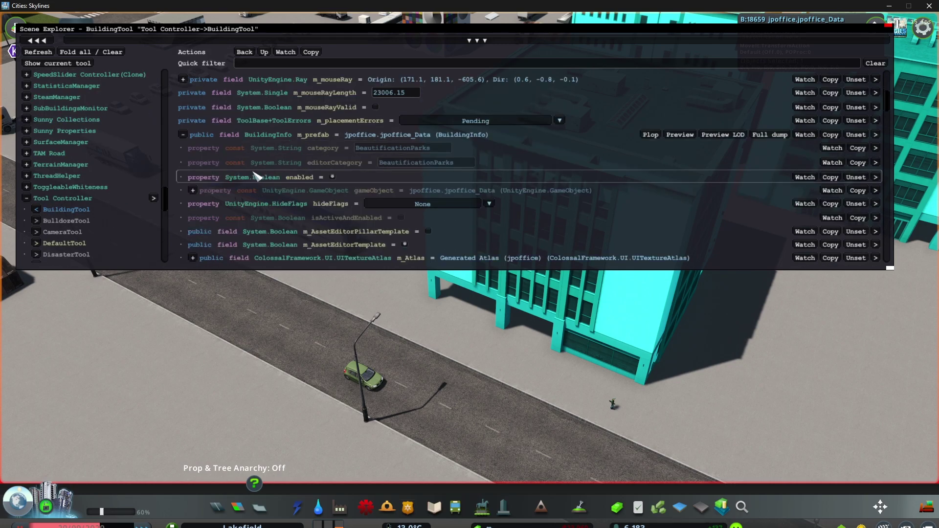
{"action": "scroll", "coordinate": [324, 166], "scroll_direction": "down", "scroll_amount": 10}
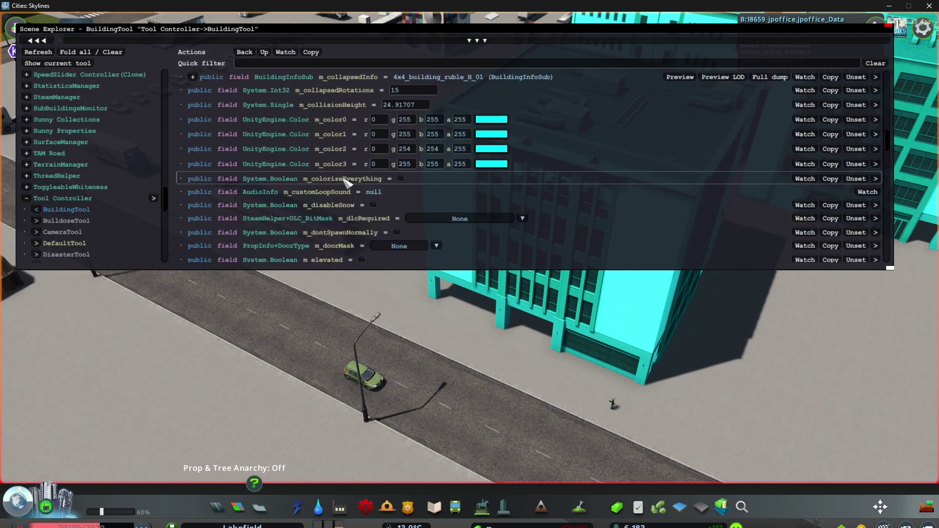
Set m_color0 to r 77, g 68, b 62 from Photoshop's Color Picker and paste that colour into m_color1, m_color2 and m_color3
{"action": "key", "text": "alt+Tab"}
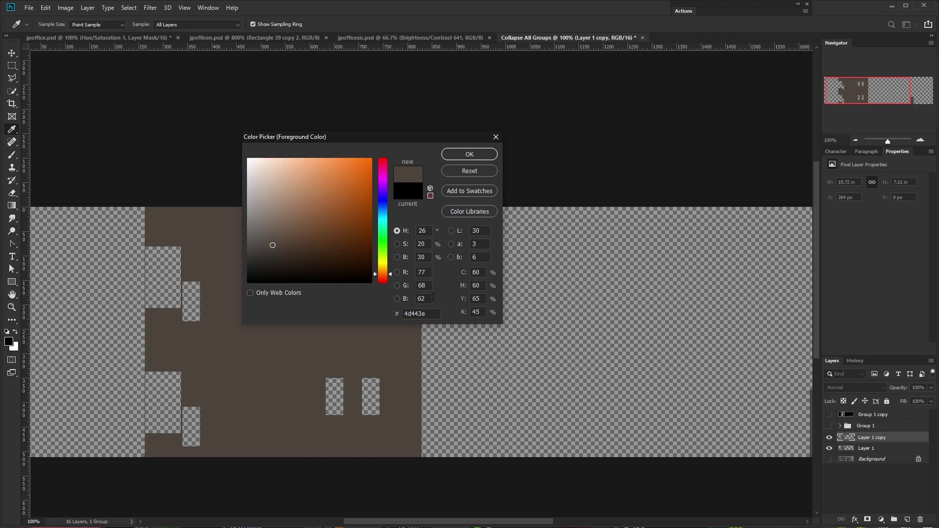
{"action": "key", "text": "alt+Tab"}
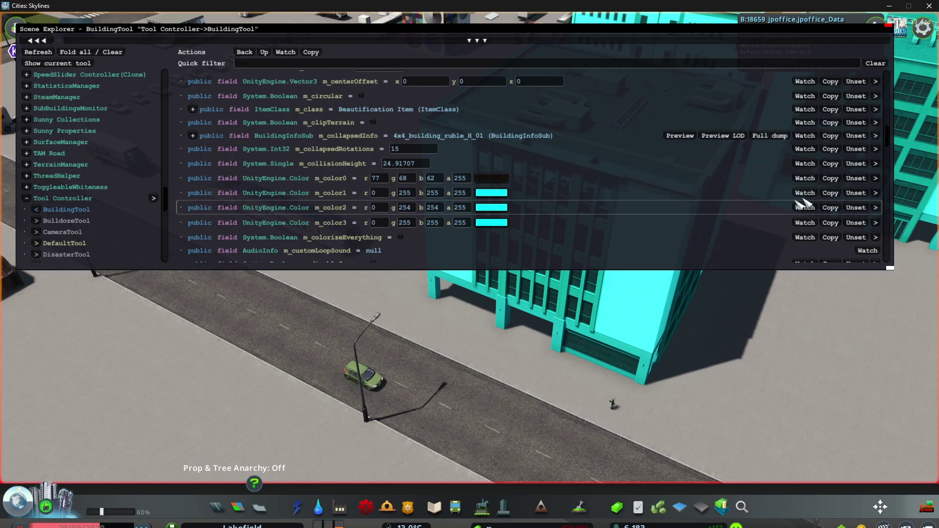
{"action": "left_click", "coordinate": [830, 178]}
{"action": "left_click", "coordinate": [828, 193]}
{"action": "left_click", "coordinate": [829, 207]}
{"action": "left_click", "coordinate": [829, 222]}
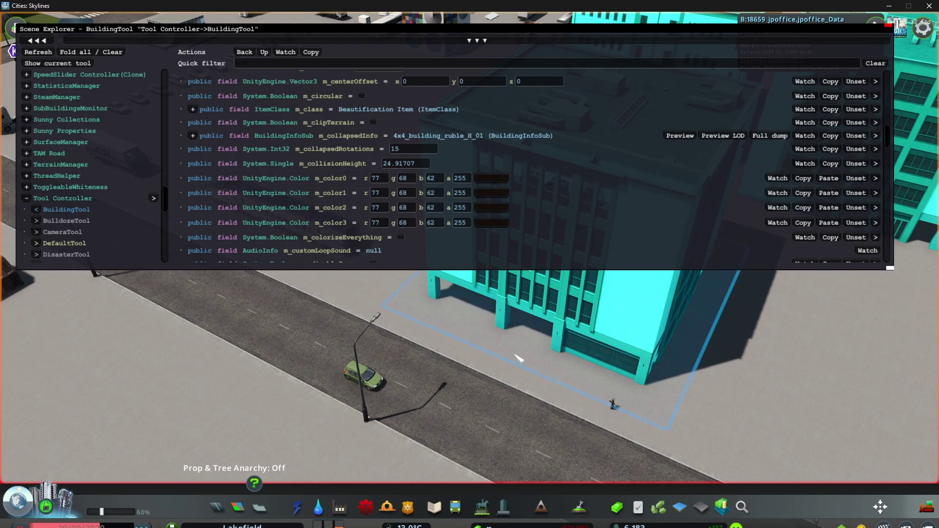
Close the Scene Explorer and run BuildingManager.instance.UpdateBuildingColors(); in the debug console to refresh the placed buildings
{"action": "key", "text": "ctrl+e"}
{"action": "key", "text": "F7"}
{"action": "scroll", "coordinate": [306, 450], "scroll_direction": "up", "scroll_amount": 3}
{"action": "key", "text": "F7"}
{"action": "left_click", "coordinate": [563, 363]}
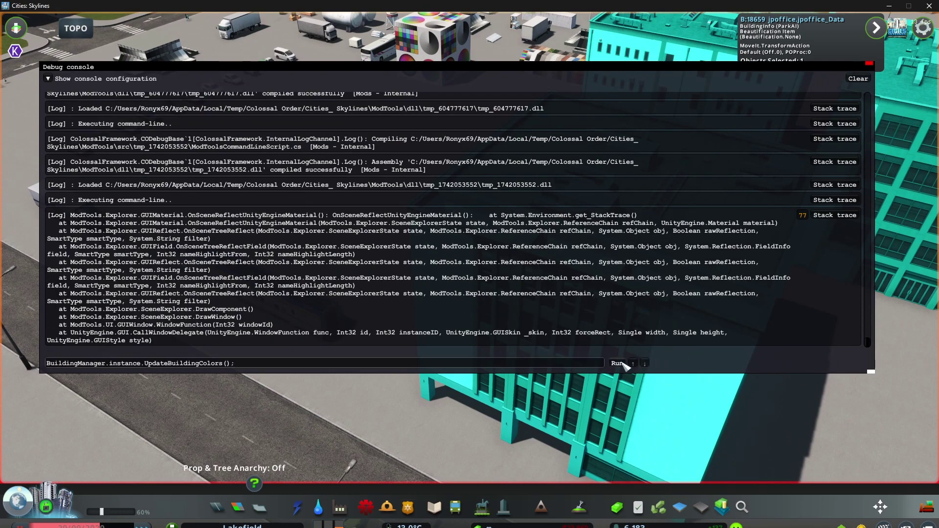
{"action": "left_click", "coordinate": [619, 363]}
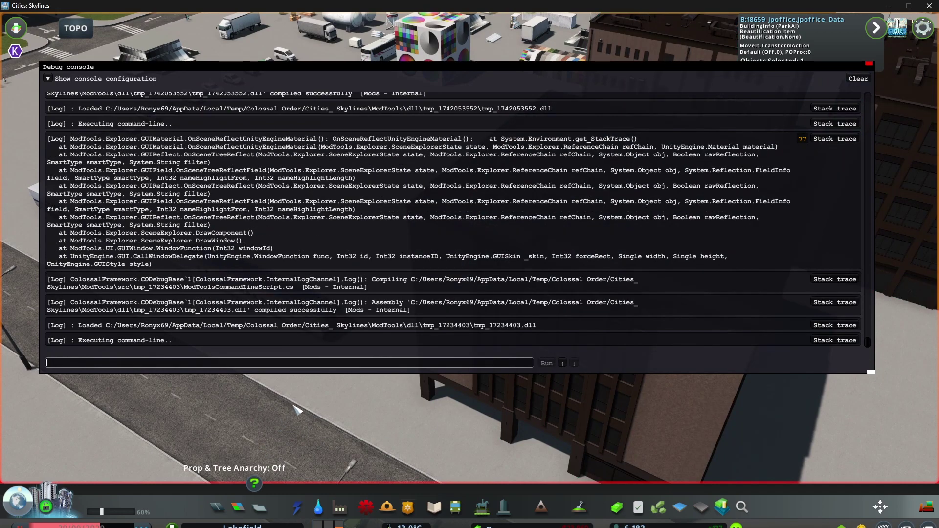
{"action": "scroll", "coordinate": [294, 407], "scroll_direction": "down", "scroll_amount": 2}
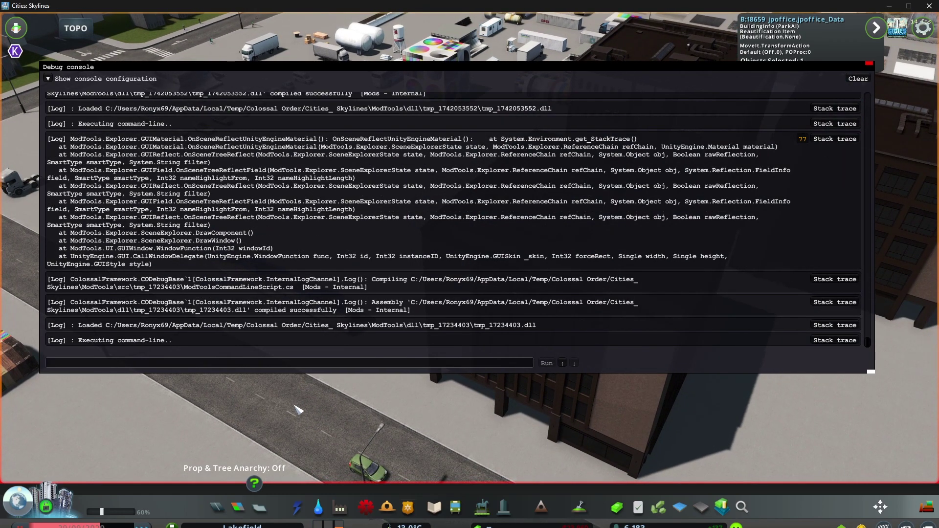
Close the debug console and examine the recoloured office buildings up close, without the interface as well
{"action": "key", "text": "F7"}
{"action": "key", "text": "s"}
{"action": "key", "text": "d"}
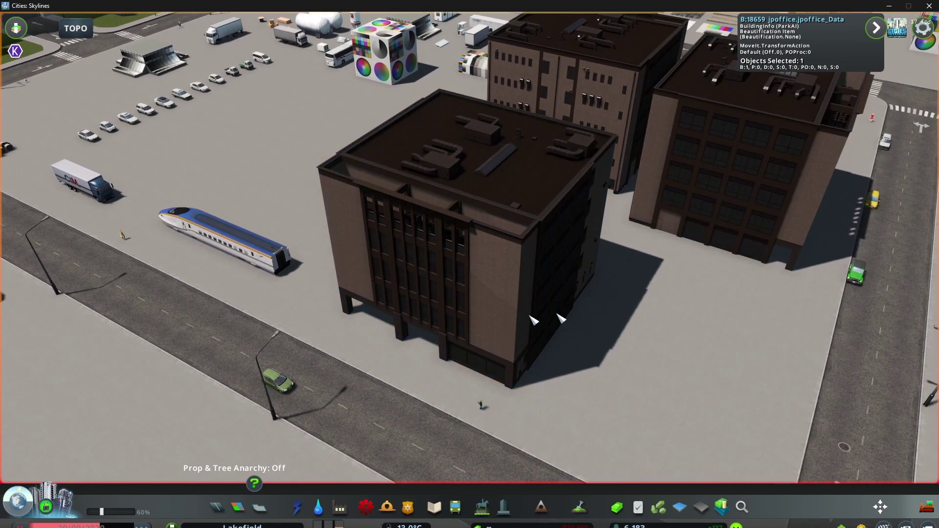
{"action": "scroll", "coordinate": [438, 306], "scroll_direction": "up", "scroll_amount": 2}
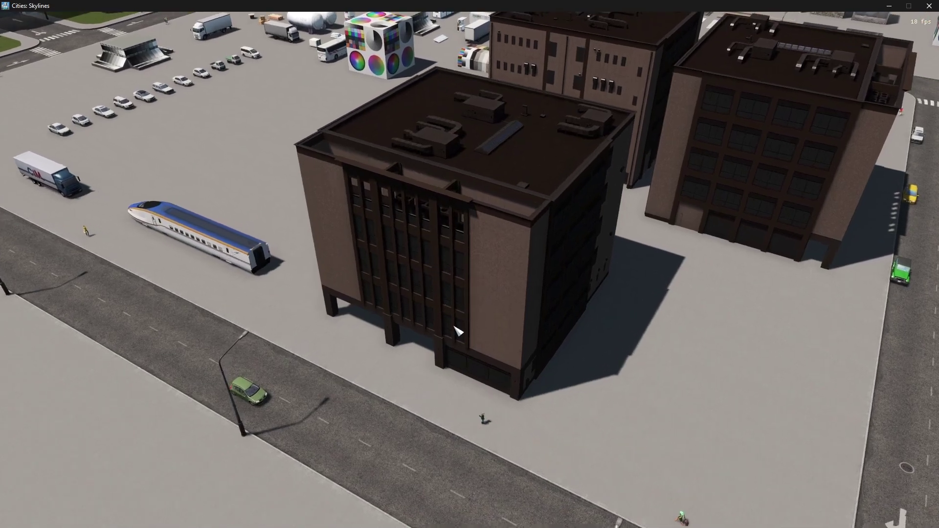
{"action": "key", "text": "Escape"}
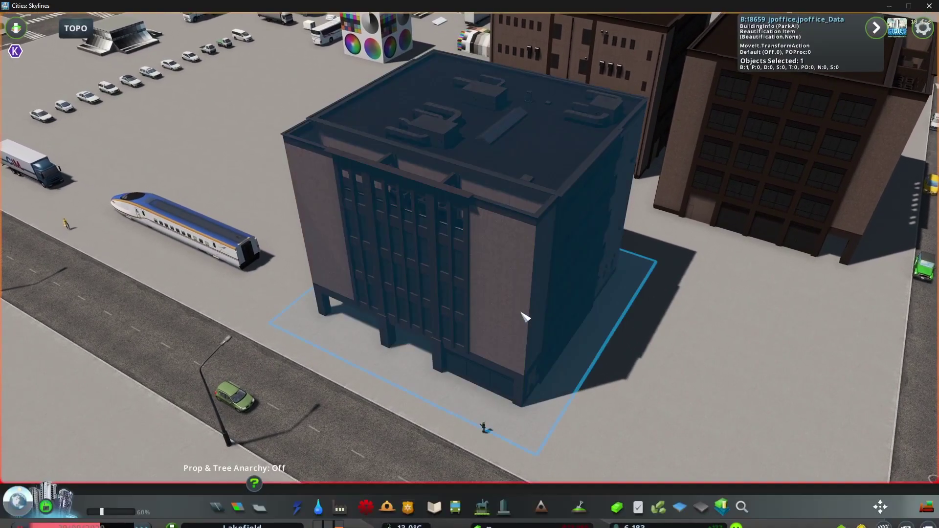
Switch to Photoshop and cancel the foreground Color Picker
{"action": "key", "text": "alt+Tab"}
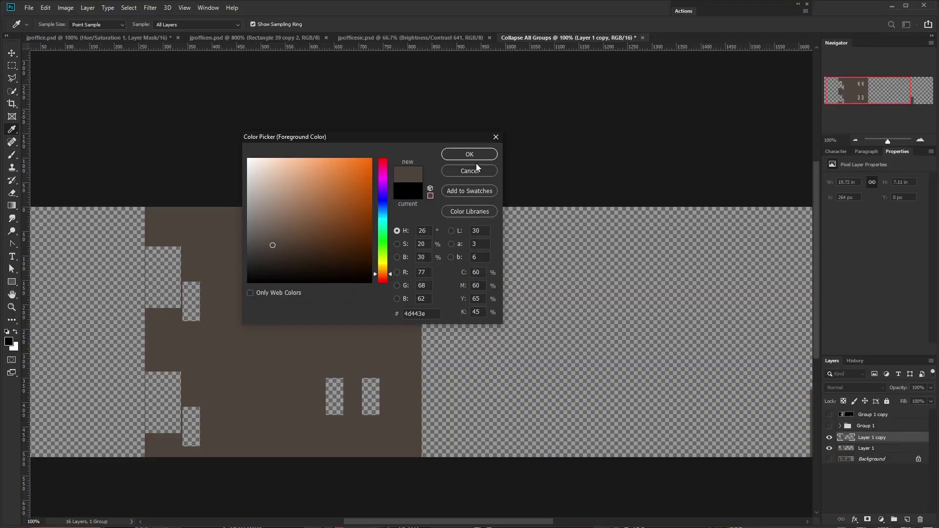
{"action": "left_click", "coordinate": [469, 171]}
{"action": "left_click", "coordinate": [847, 437], "text": "ctrl"}
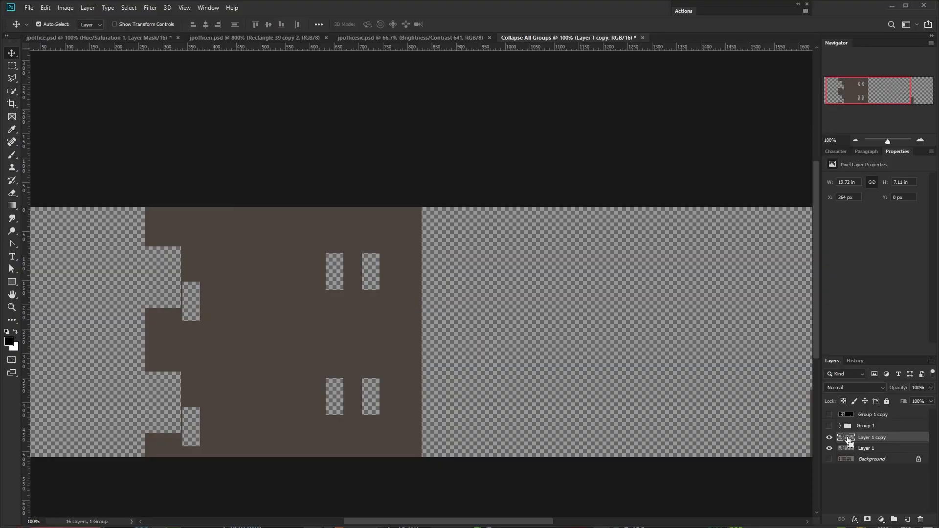
{"action": "key", "text": "l"}
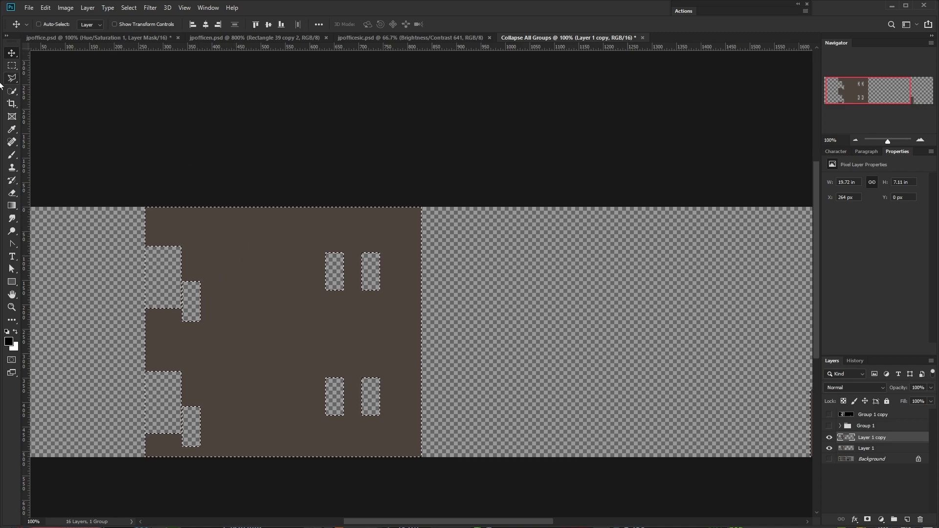
{"action": "left_click_drag", "start_coordinate": [202, 256], "coordinate": [243, 33]}
{"action": "left_click_drag", "start_coordinate": [379, 41], "coordinate": [468, 226]}
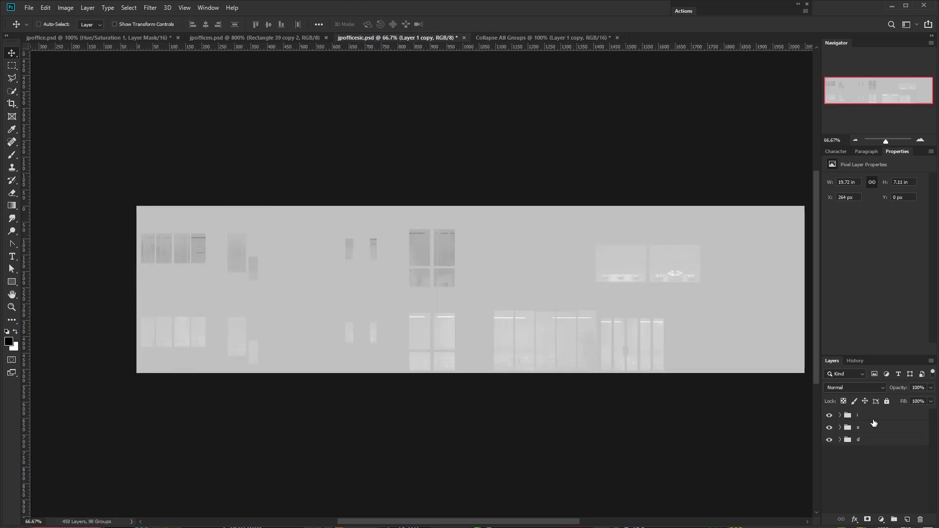
{"action": "left_click", "coordinate": [854, 361]}
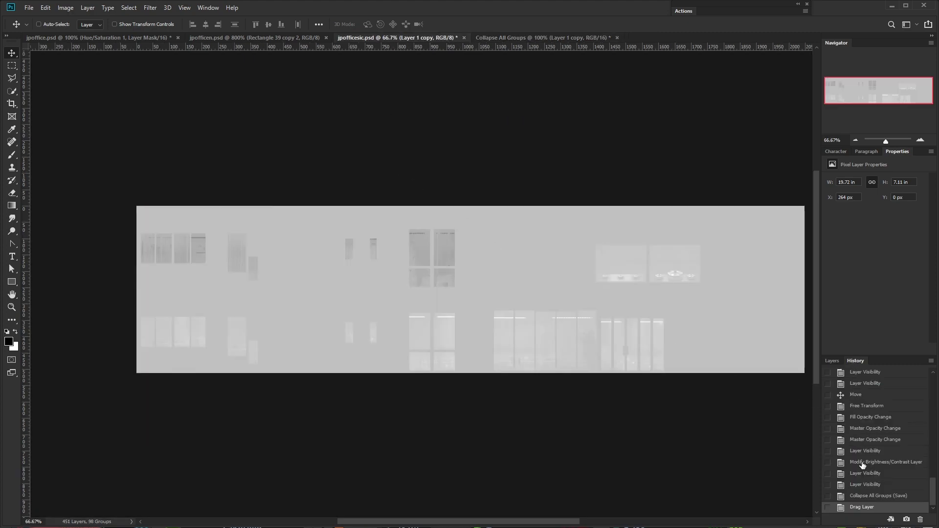
{"action": "left_click", "coordinate": [871, 497]}
Create a group named c above group i in jpofficesic.psd and copy Layer 1 copy from the Collapse All Groups document into it
{"action": "left_click", "coordinate": [832, 361]}
{"action": "left_click", "coordinate": [872, 418]}
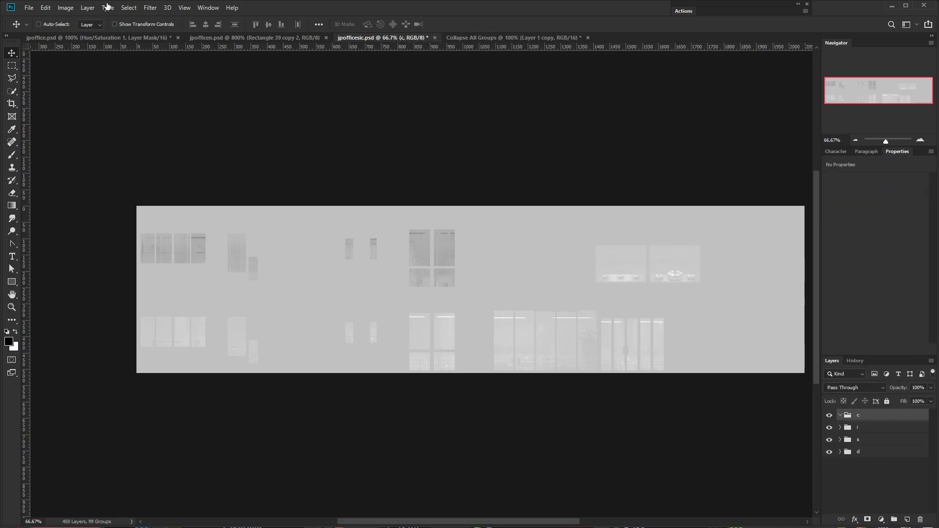
{"action": "left_click", "coordinate": [95, 39]}
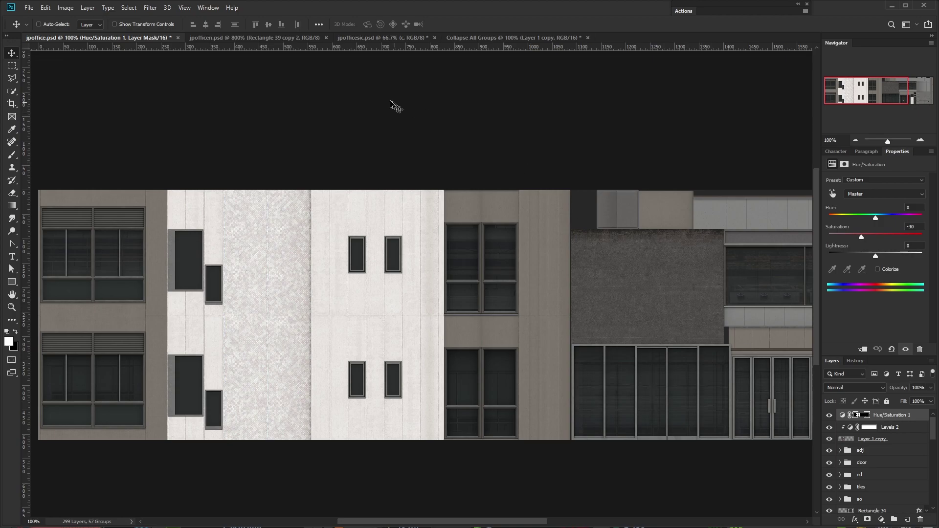
{"action": "left_click", "coordinate": [265, 39]}
{"action": "left_click", "coordinate": [487, 38]}
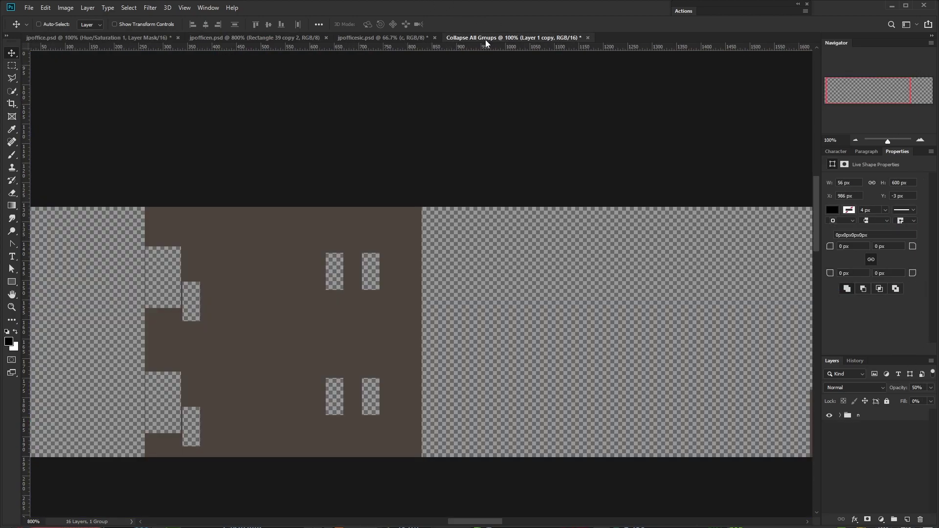
{"action": "left_click_drag", "start_coordinate": [272, 251], "coordinate": [385, 280]}
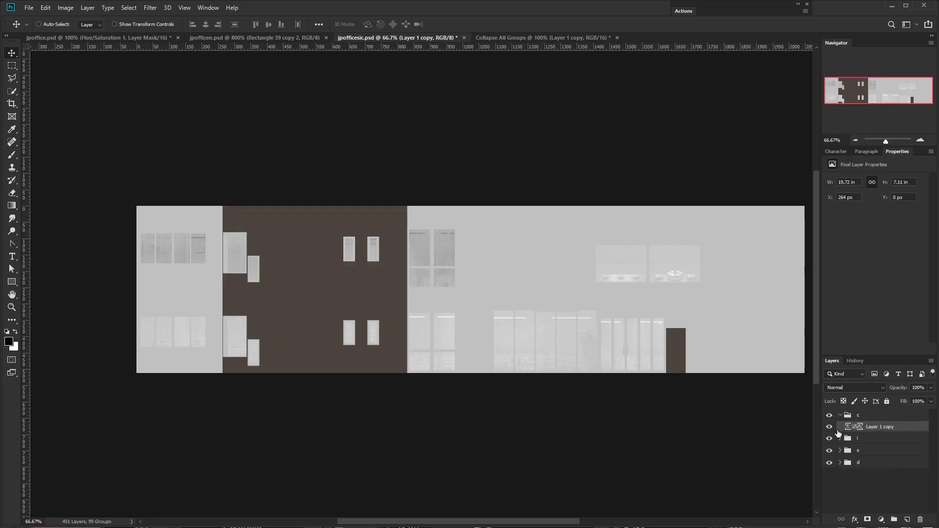
Add a black (000000) Solid Color fill layer and place it directly beneath Layer 1 copy in group c
{"action": "left_click", "coordinate": [896, 313]}
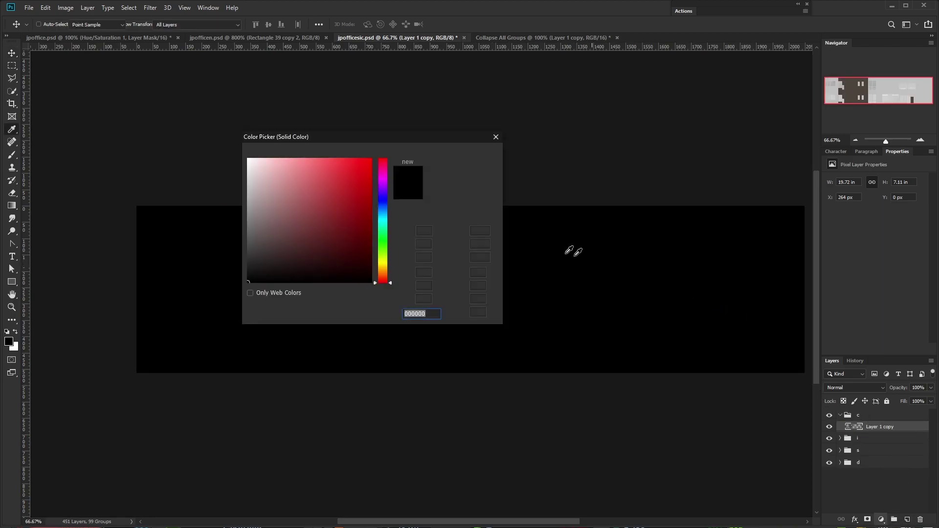
{"action": "left_click", "coordinate": [494, 156]}
{"action": "left_click_drag", "start_coordinate": [892, 445], "coordinate": [872, 425]}
Apply a white (ffffff) Color Overlay at 100% opacity to Layer 1 copy
{"action": "right_click", "coordinate": [871, 426]}
{"action": "left_click", "coordinate": [909, 27]}
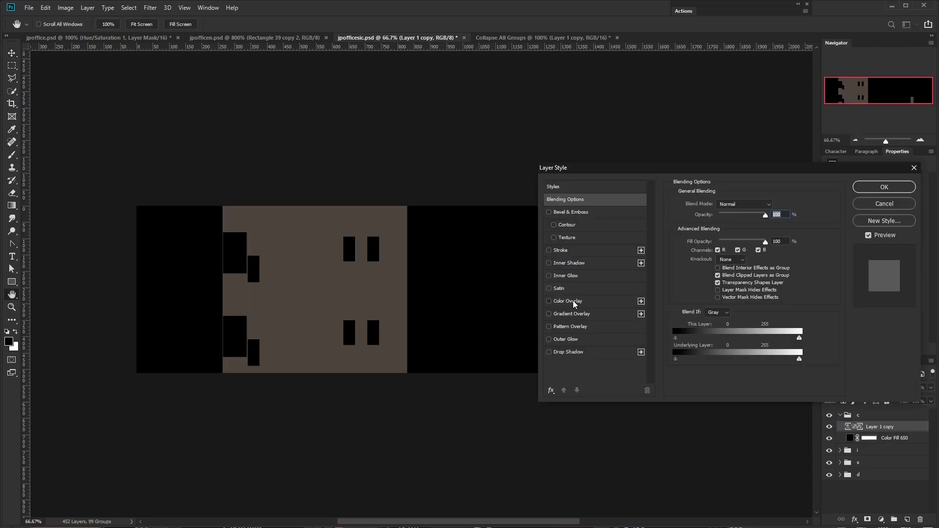
{"action": "left_click", "coordinate": [575, 301]}
{"action": "left_click", "coordinate": [774, 206]}
{"action": "left_click_drag", "start_coordinate": [313, 201], "coordinate": [247, 158]}
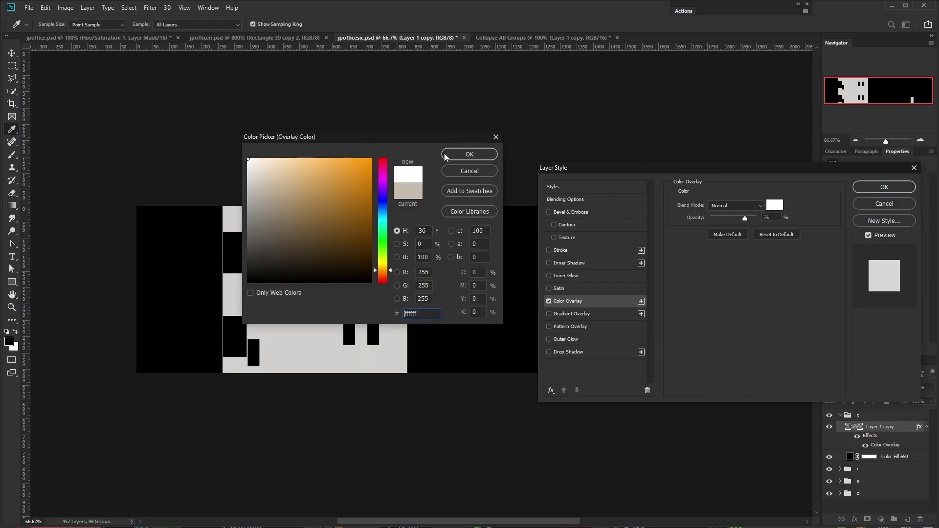
{"action": "left_click", "coordinate": [451, 155]}
{"action": "left_click_drag", "start_coordinate": [744, 218], "coordinate": [757, 217]}
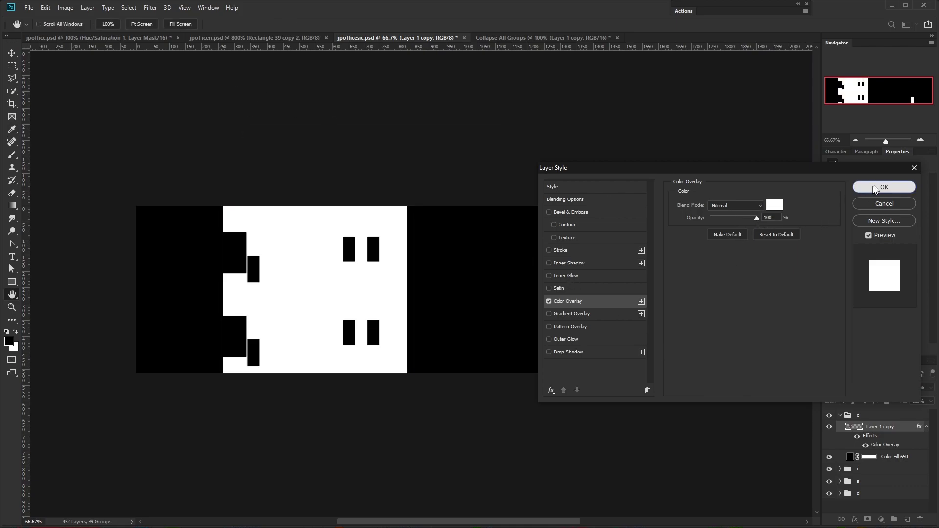
{"action": "left_click", "coordinate": [874, 186]}
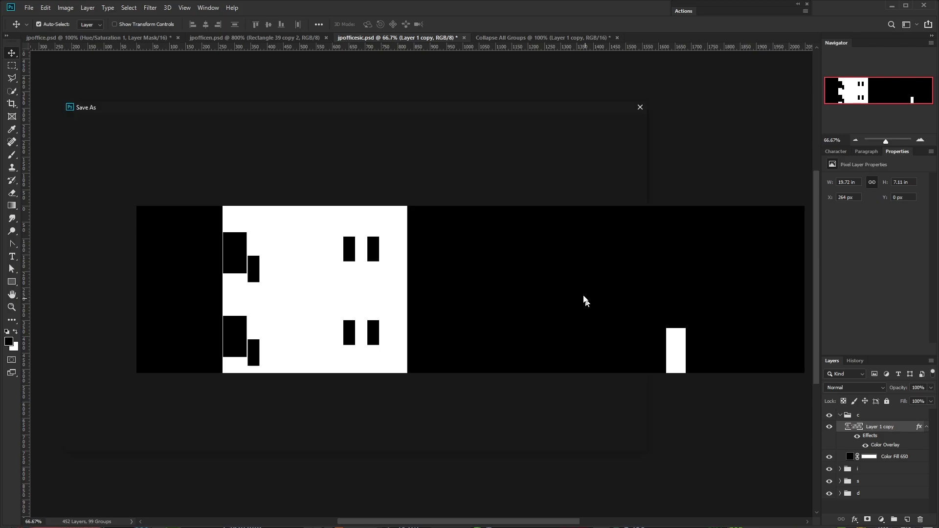
Save the black-and-white colour mask as jpoffice_c in the game's Import folder
{"action": "key", "text": "ctrl+shift+s"}
{"action": "type", "text": "jpoffice_c"}
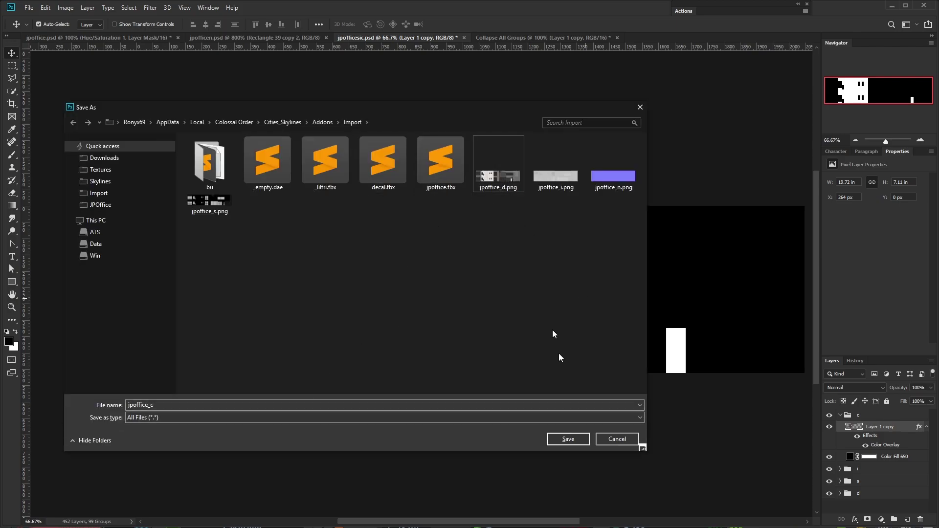
{"action": "key", "text": "Return"}
Switch to Cities: Skylines, replace the jpoffice building's colour texture with jpoffice_c.png, and close the Realtime Replacement dialog
{"action": "key", "text": "alt+Tab"}
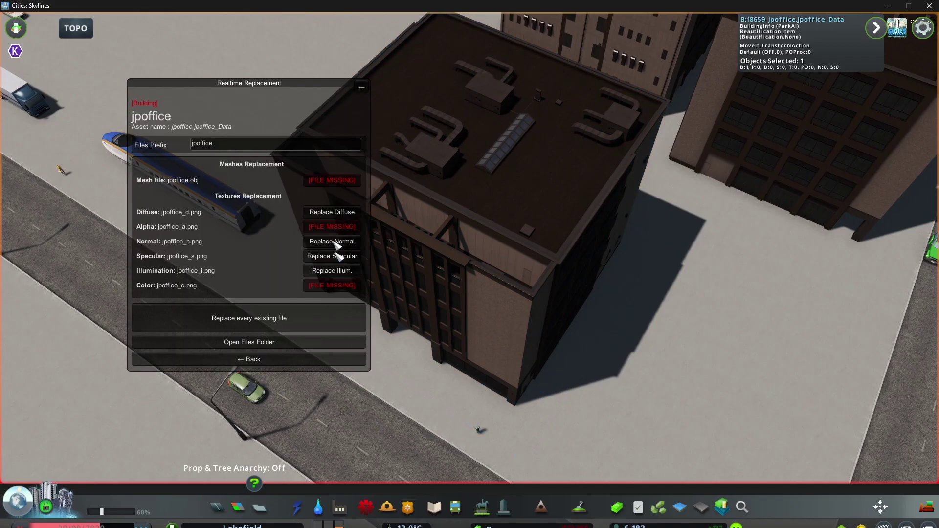
{"action": "left_click", "coordinate": [327, 288]}
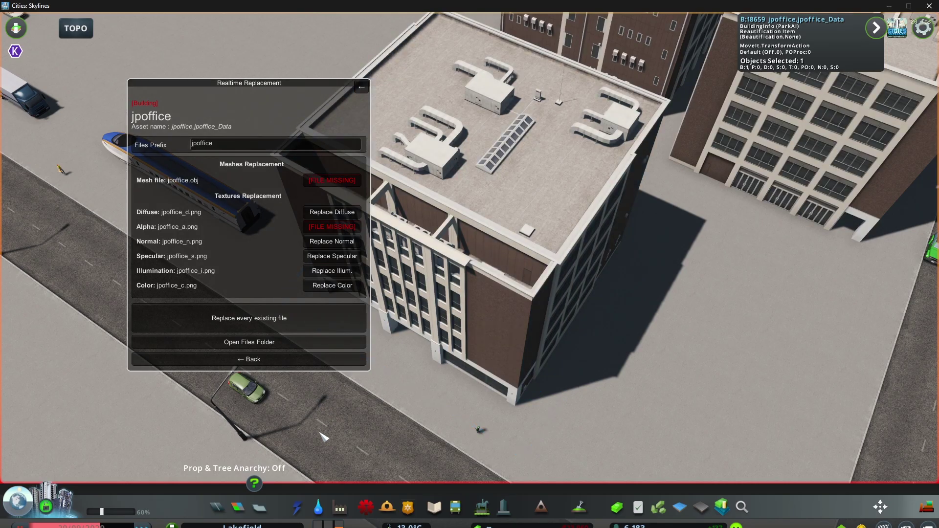
{"action": "key", "text": "Escape"}
Hide the interface and examine the brown walls of the office buildings from the front, side and rear
{"action": "middle_click", "coordinate": [325, 424]}
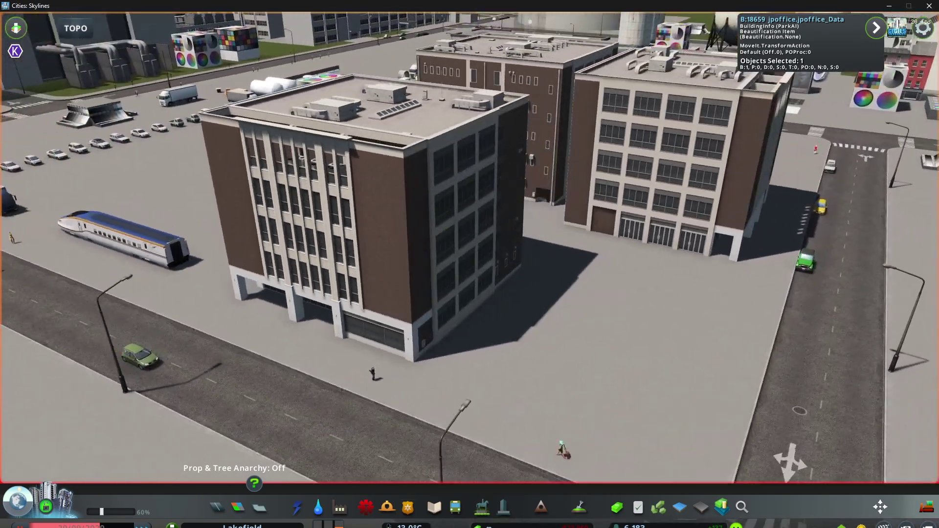
{"action": "key", "text": "ctrl+h"}
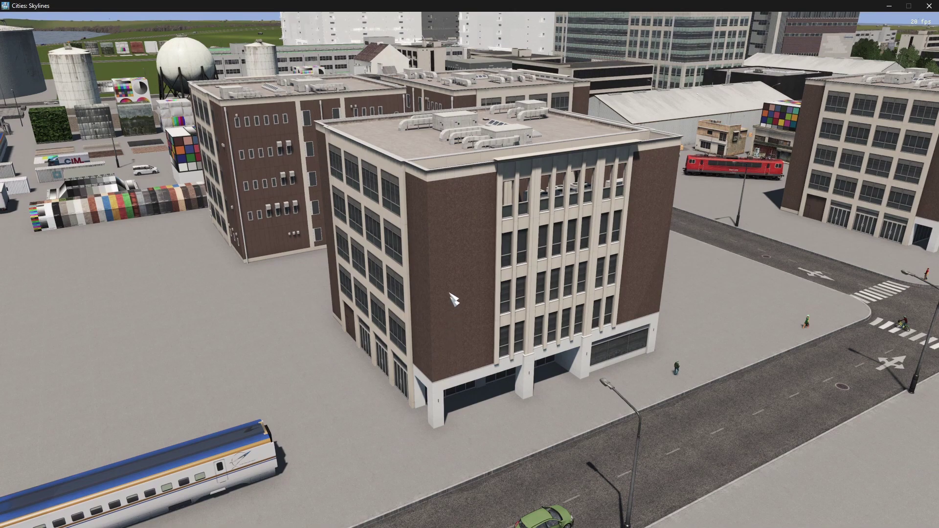
{"action": "scroll", "coordinate": [440, 293], "scroll_direction": "down", "scroll_amount": 3}
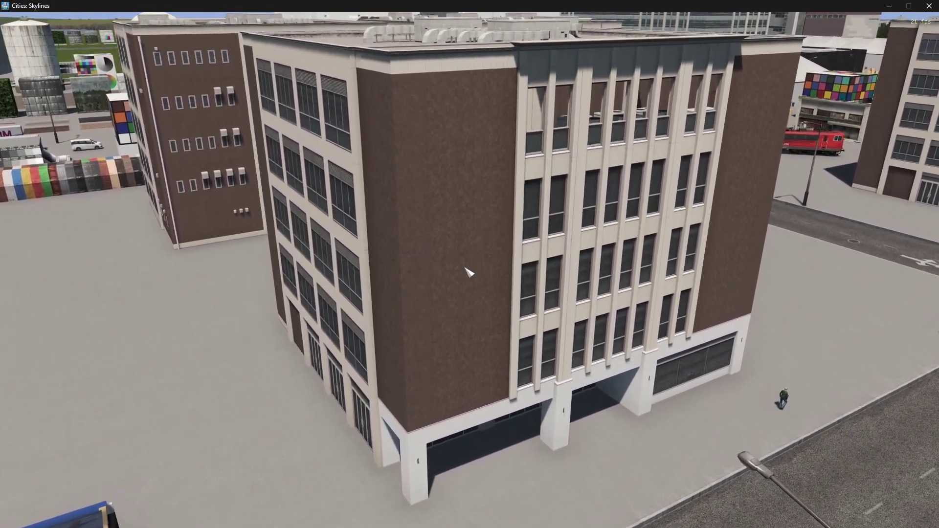
{"action": "key", "text": "a"}
{"action": "key", "text": "s"}
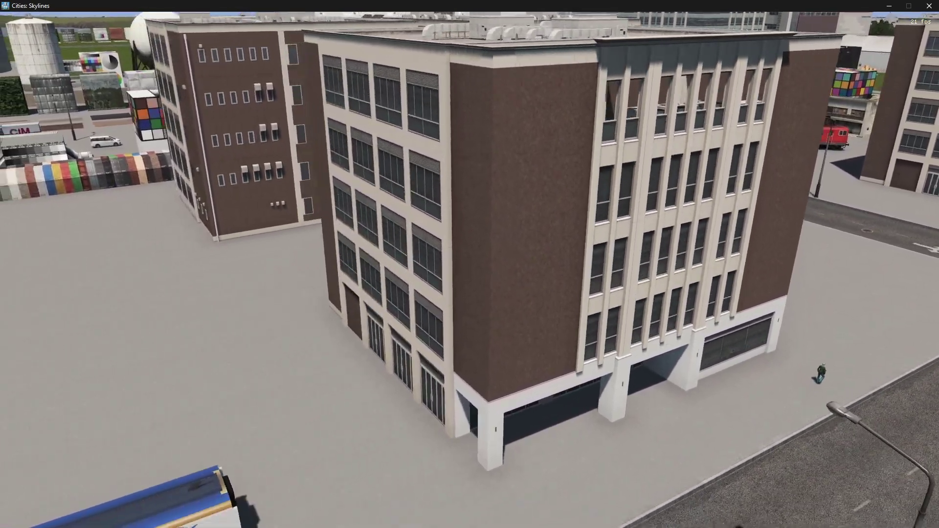
{"action": "key", "text": "a"}
{"action": "key", "text": "f"}
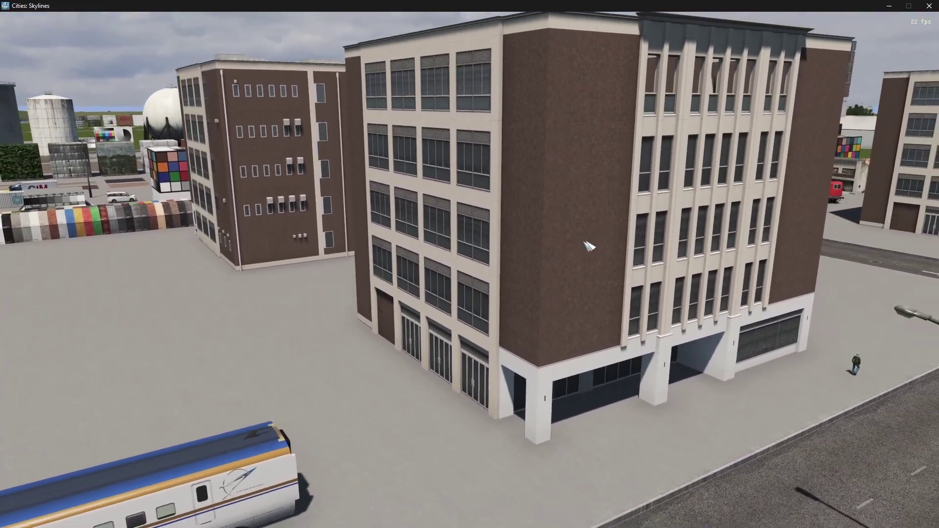
{"action": "key", "text": "w"}
{"action": "key", "text": "a"}
{"action": "key", "text": "w"}
{"action": "key", "text": "a"}
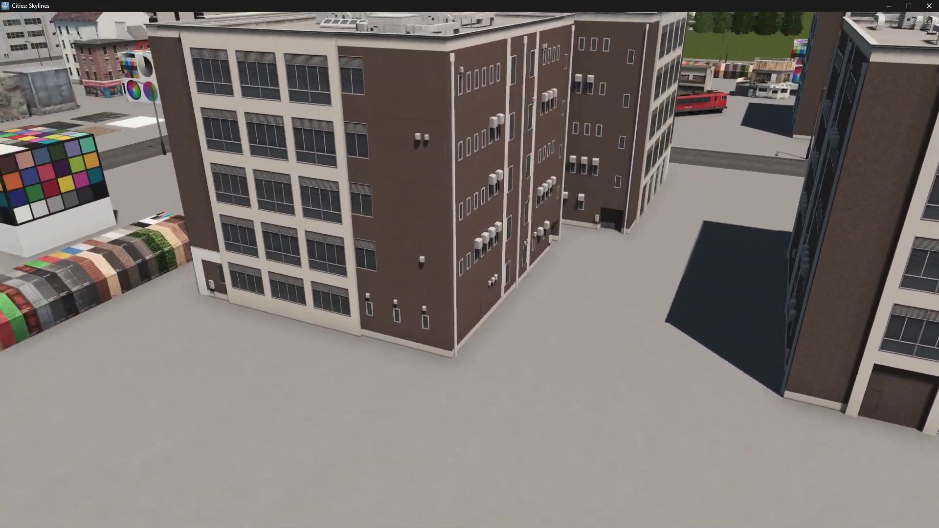
{"action": "key", "text": "q"}
Switch to Photoshop and copy the Levels 2 adjustment layer from jpoffice.psd into the Collapse All Groups document
{"action": "key", "text": "super+Tab"}
{"action": "left_click", "coordinate": [449, 248]}
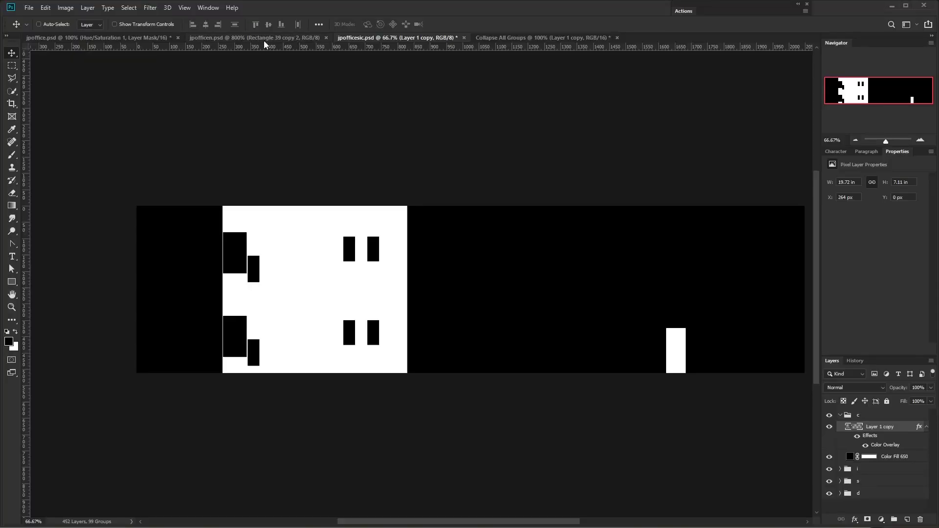
{"action": "left_click", "coordinate": [138, 40]}
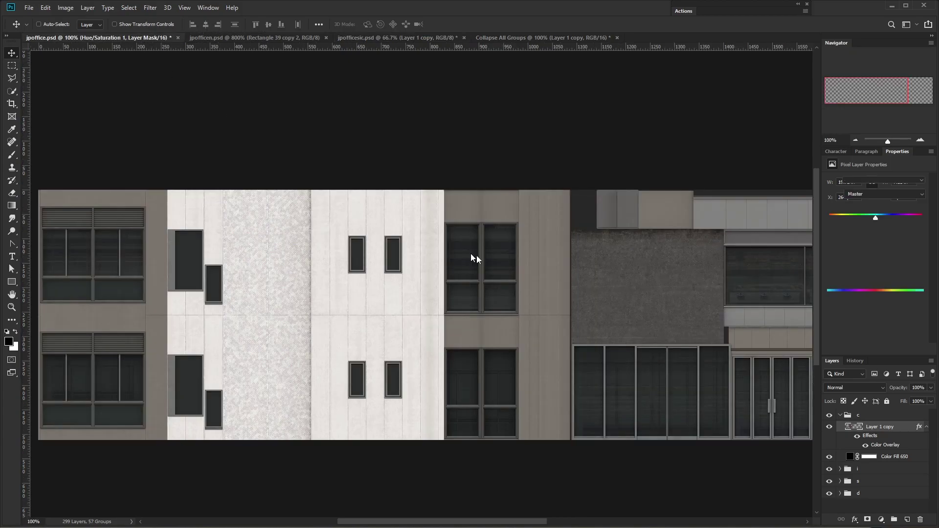
{"action": "left_click", "coordinate": [891, 428]}
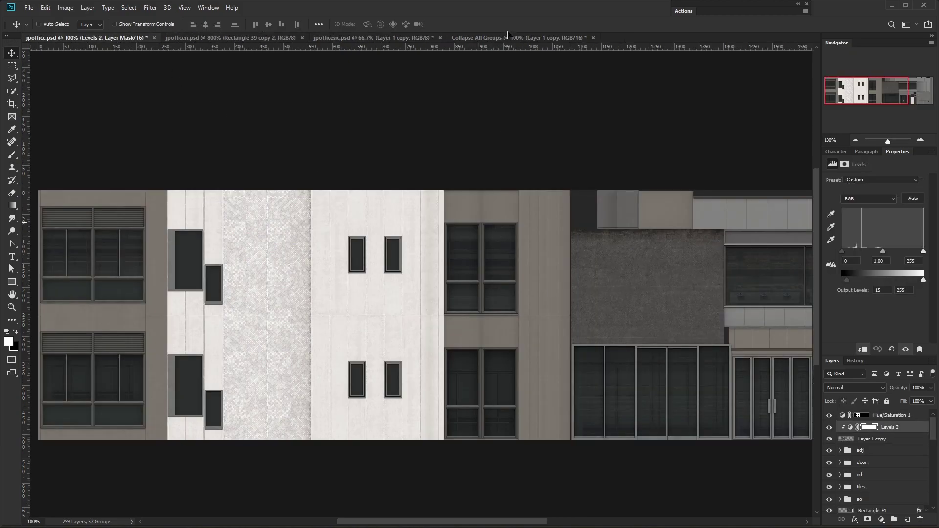
{"action": "left_click_drag", "start_coordinate": [507, 61], "coordinate": [317, 298]}
Sample the brown wall area (584f49) in the foreground Color Picker to read its RGB values
{"action": "left_click", "coordinate": [885, 426]}
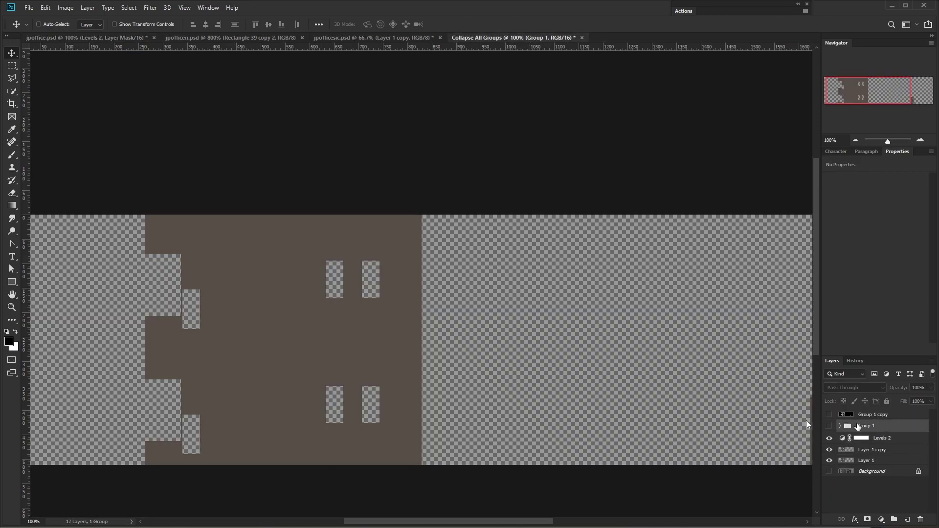
{"action": "left_click", "coordinate": [9, 341]}
{"action": "left_click", "coordinate": [270, 344]}
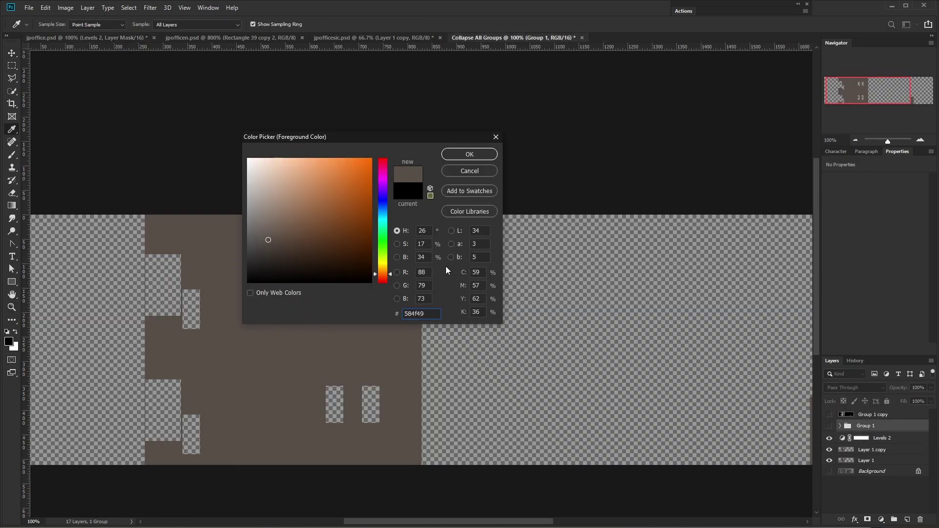
Switch to Cities: Skylines and set the building's m_color0 to r 88, g 79, b 73 in the Scene Explorer, consulting the sampled Photoshop colour
{"action": "key", "text": "alt+Tab"}
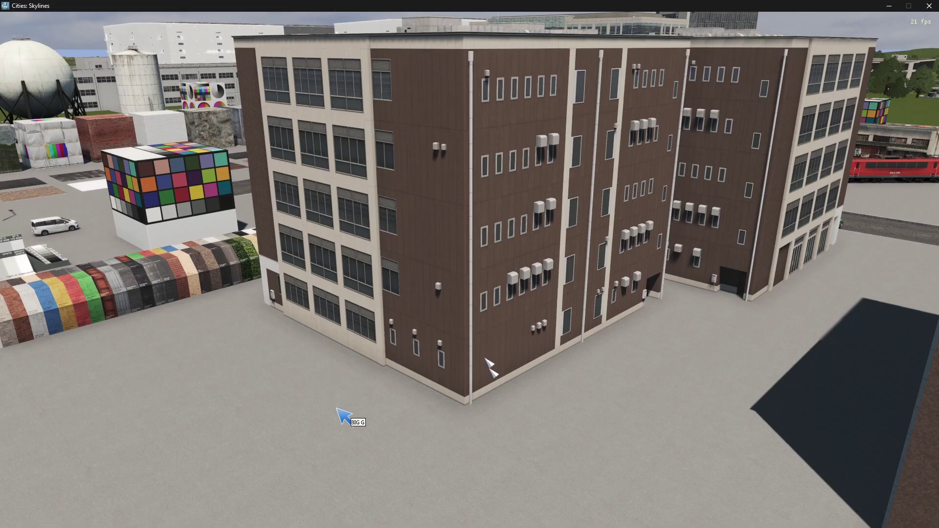
{"action": "key", "text": "ctrl+e"}
{"action": "left_click", "coordinate": [373, 179]}
{"action": "type", "text": "88"}
{"action": "key", "text": "alt+Tab"}
{"action": "key", "text": "alt+Tab"}
{"action": "left_click", "coordinate": [413, 180]}
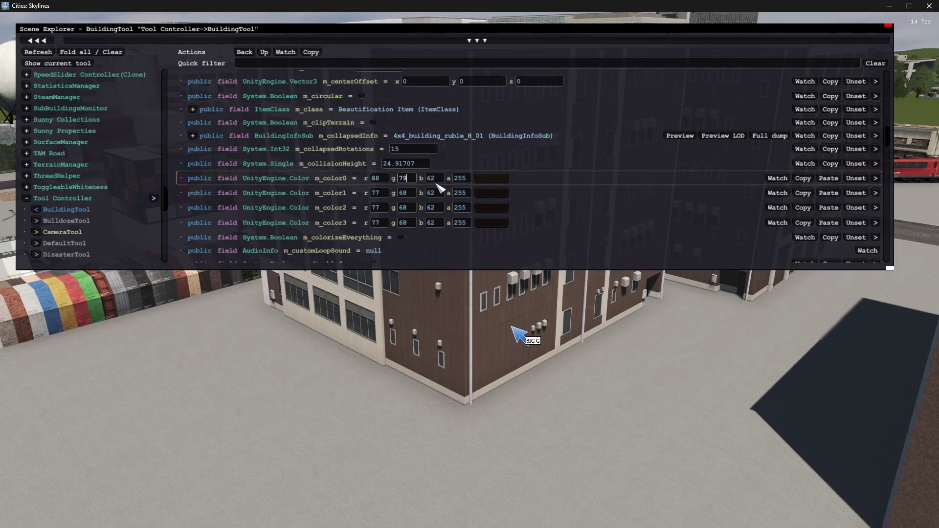
{"action": "type", "text": "79"}
{"action": "key", "text": "alt+Tab"}
{"action": "key", "text": "alt+Tab"}
{"action": "key", "text": "alt+Tab"}
{"action": "key", "text": "alt+Tab"}
{"action": "left_click", "coordinate": [428, 179]}
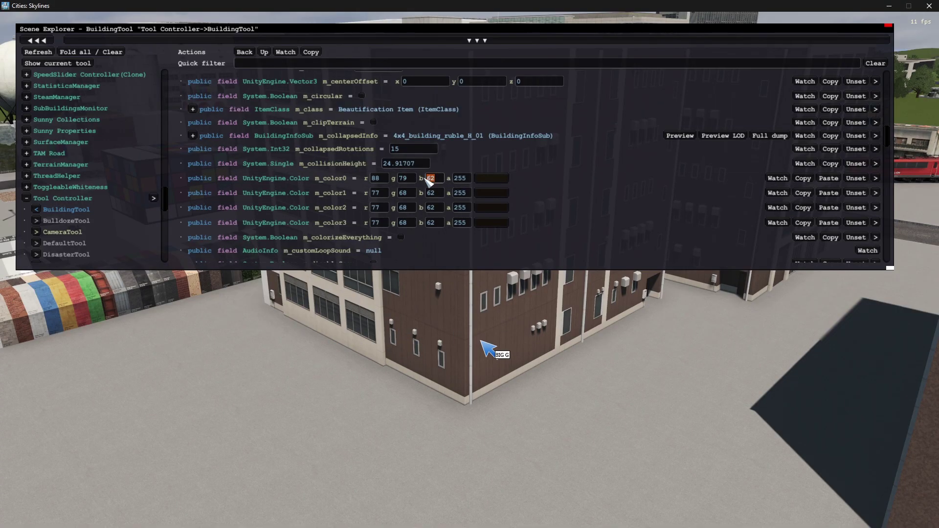
{"action": "type", "text": "73"}
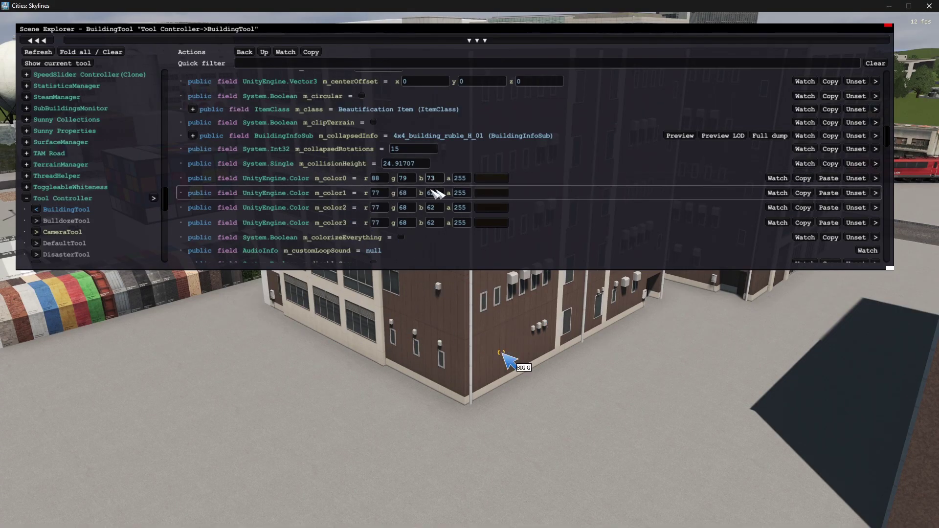
Copy the m_color0 value into m_color1, m_color2 and m_color3, and close the Scene Explorer
{"action": "left_click", "coordinate": [443, 193]}
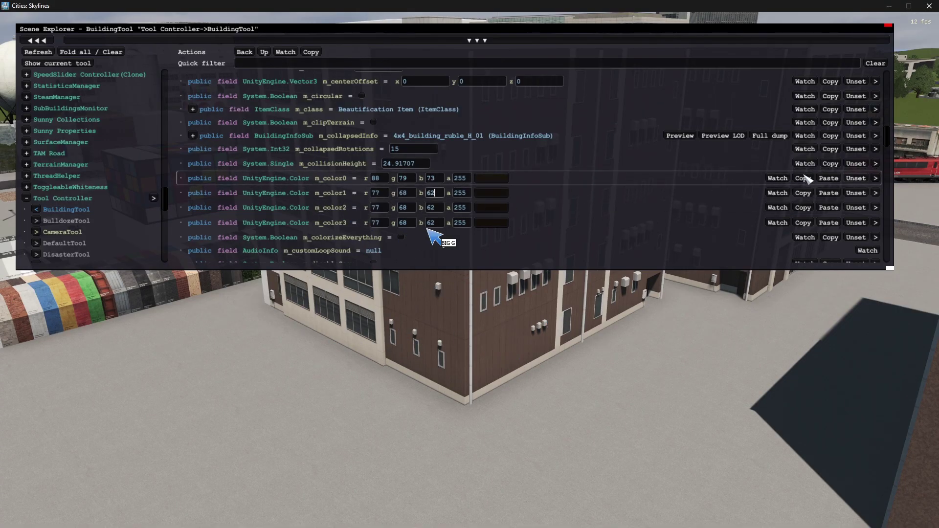
{"action": "left_click", "coordinate": [833, 209]}
{"action": "left_click", "coordinate": [831, 223]}
{"action": "left_click", "coordinate": [412, 206]}
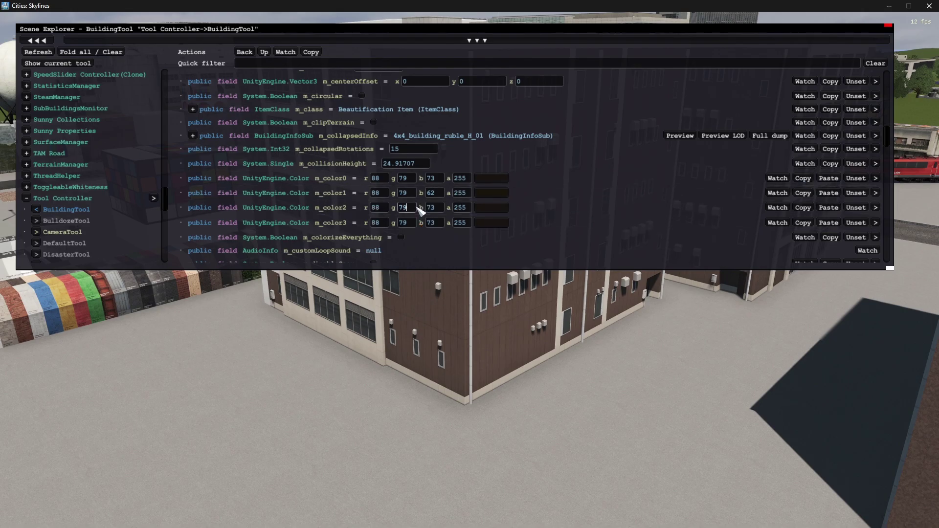
{"action": "left_click", "coordinate": [830, 193]}
{"action": "key", "text": "ctrl+e"}
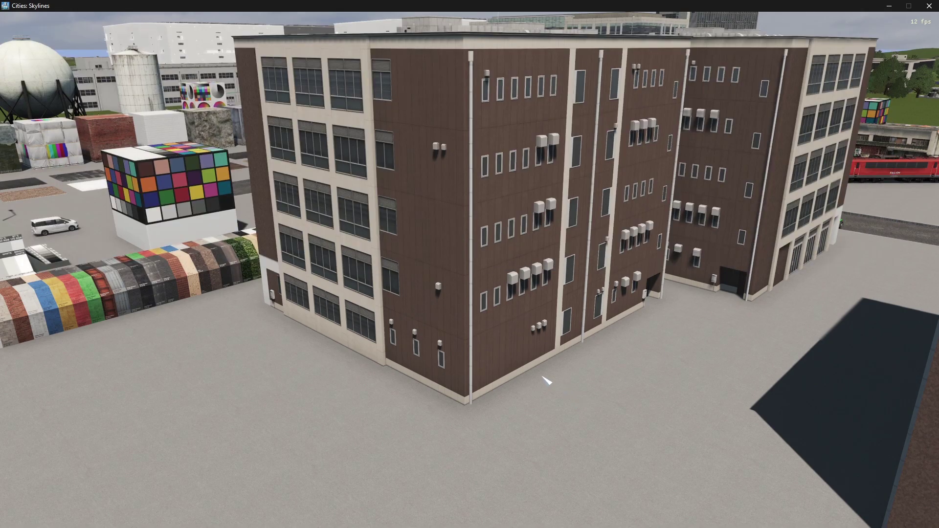
Run BuildingManager.instance.UpdateBuildingColors(); in the debug console to refresh the placed buildings, and close the console
{"action": "key", "text": "ctrl+r"}
{"action": "key", "text": "ctrl+r"}
{"action": "key", "text": "F7"}
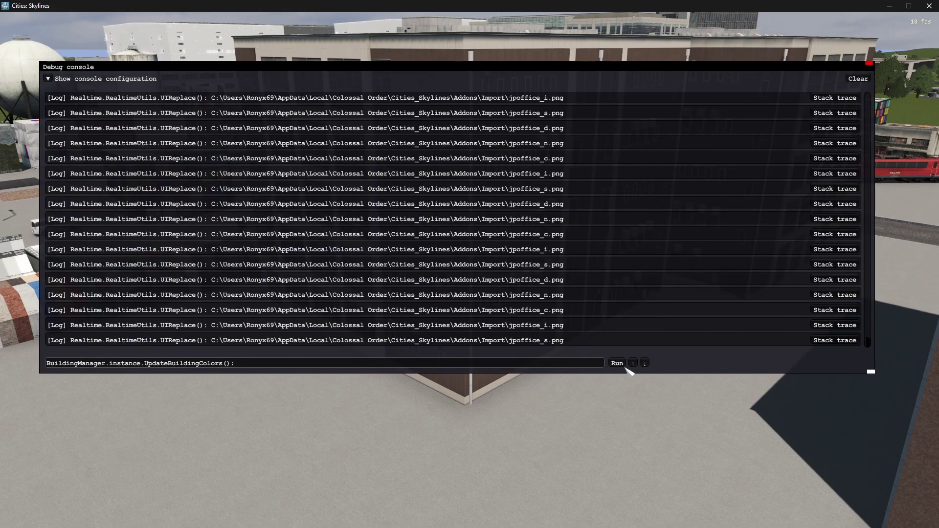
{"action": "key", "text": "Return"}
{"action": "key", "text": "F7"}
Examine the lighter brown walls of the office buildings up close and from above
{"action": "scroll", "coordinate": [545, 397], "scroll_direction": "down", "scroll_amount": 2}
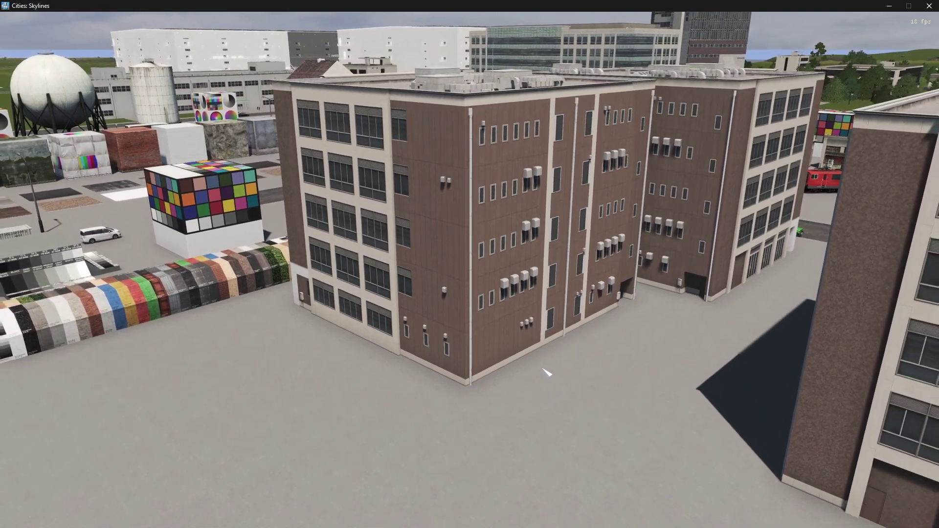
{"action": "scroll", "coordinate": [541, 350], "scroll_direction": "up", "scroll_amount": 1}
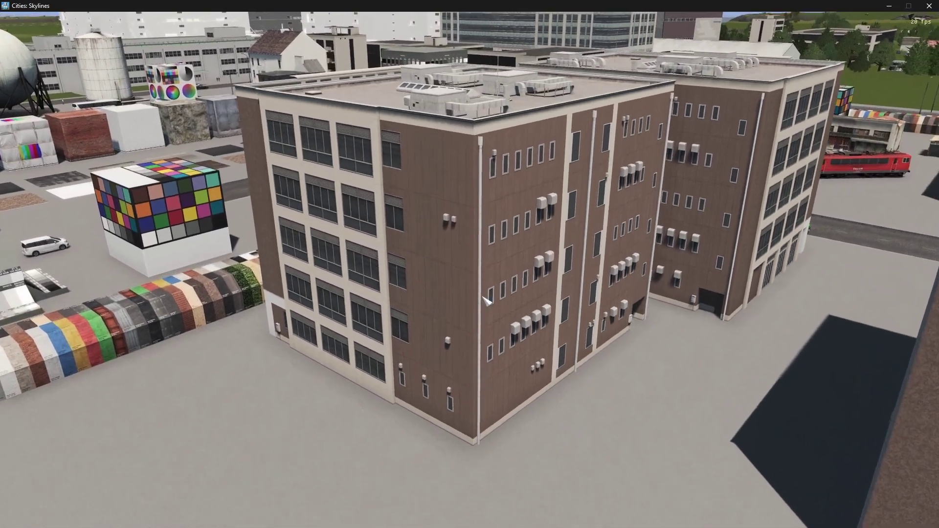
{"action": "scroll", "coordinate": [488, 298], "scroll_direction": "down", "scroll_amount": 1}
{"action": "scroll", "coordinate": [504, 293], "scroll_direction": "up", "scroll_amount": 3}
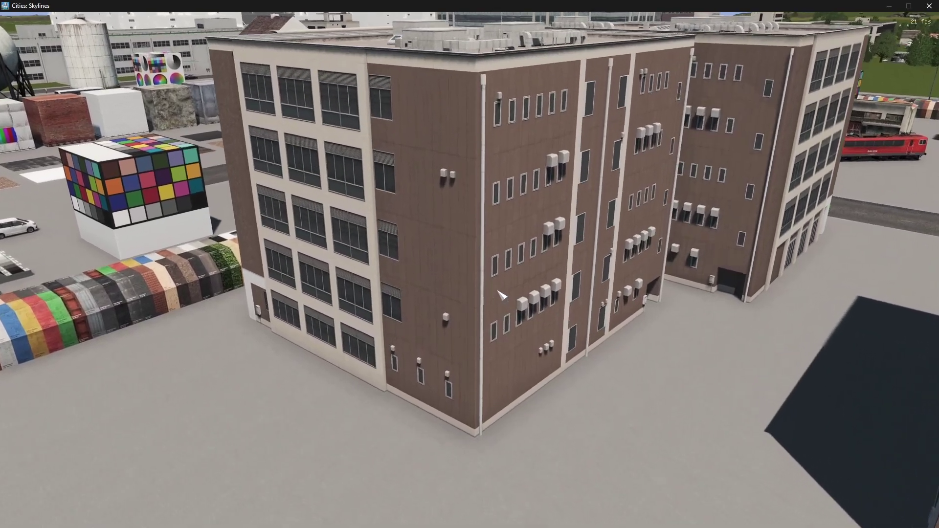
{"action": "left_click_drag", "start_coordinate": [497, 258], "coordinate": [468, 289]}
{"action": "key", "text": "s"}
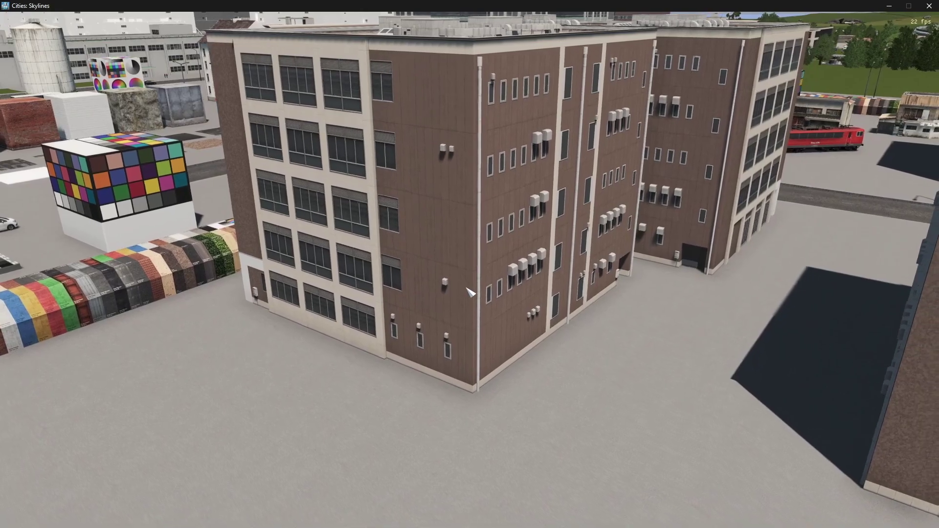
{"action": "key", "text": "d"}
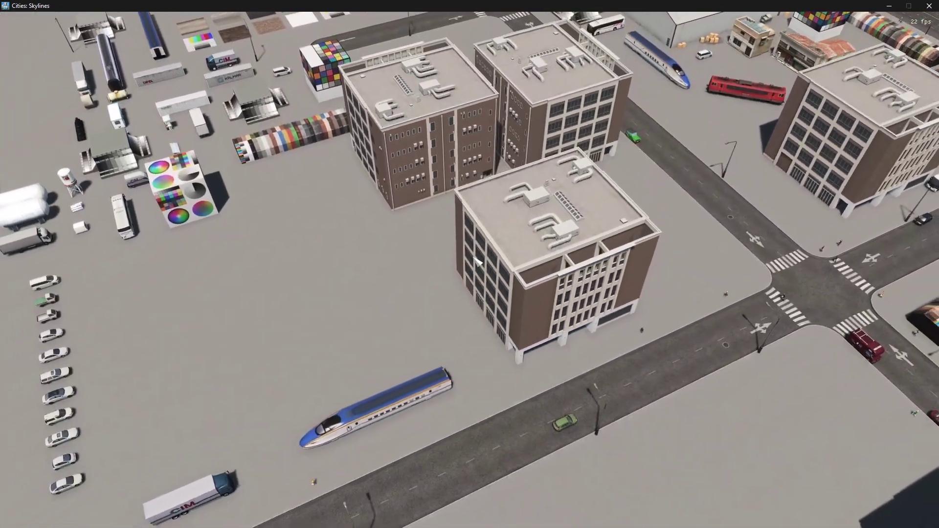
In the Scene Explorer, set m_color1 to 255, 0, 0 and m_color2's g to 255, and change m_color3's b value
{"action": "key", "text": "ctrl+e"}
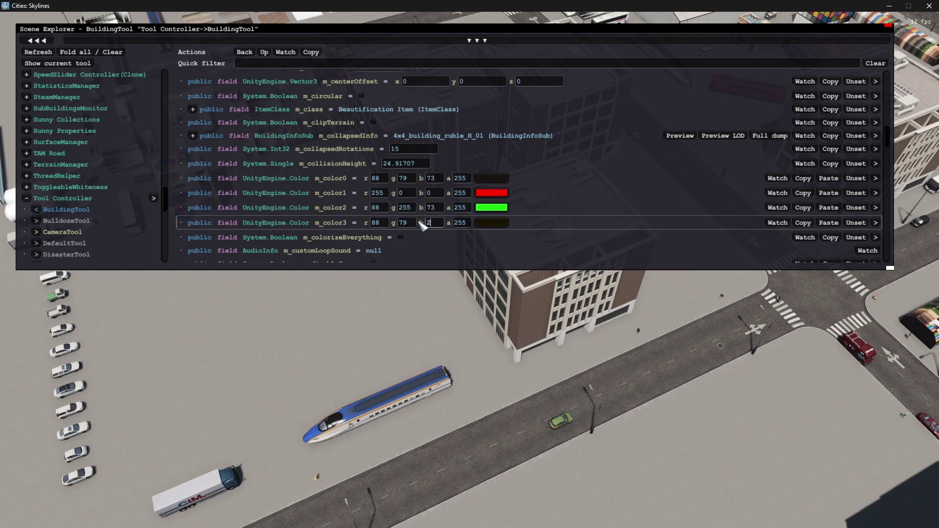
{"action": "key", "text": "ctrl+e"}
Rerun the building colour update command from the debug console's history and view the recoloured buildings from farther away
{"action": "key", "text": "F7"}
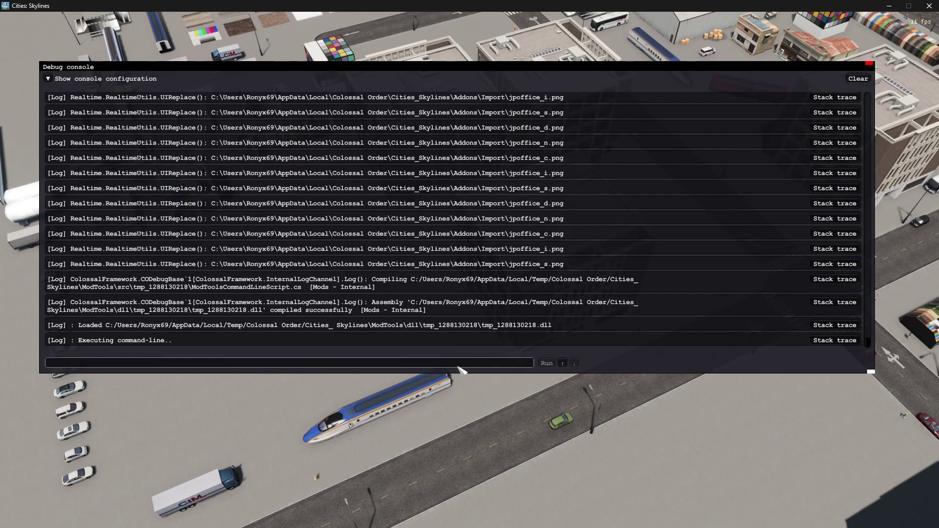
{"action": "left_click", "coordinate": [565, 364]}
{"action": "key", "text": "F7"}
{"action": "scroll", "coordinate": [501, 272], "scroll_direction": "down", "scroll_amount": 3}
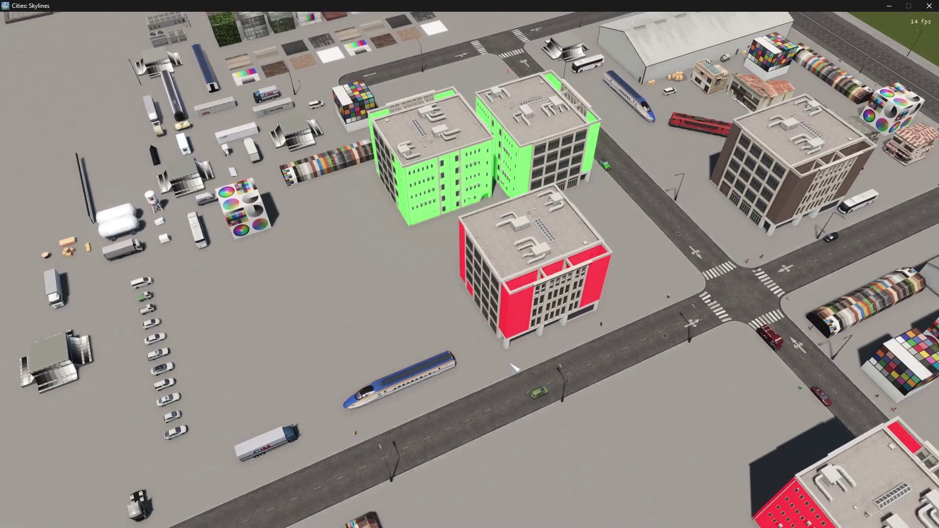
Clone the office building with Move It and place about a dozen copies in a loose ring on the grass field beyond the road
{"action": "key", "text": "Escape"}
{"action": "left_click", "coordinate": [850, 484]}
{"action": "scroll", "coordinate": [403, 235], "scroll_direction": "down", "scroll_amount": 4}
{"action": "key", "text": "a"}
{"action": "scroll", "coordinate": [377, 274], "scroll_direction": "up", "scroll_amount": 1}
{"action": "key", "text": "d"}
{"action": "key", "text": "a"}
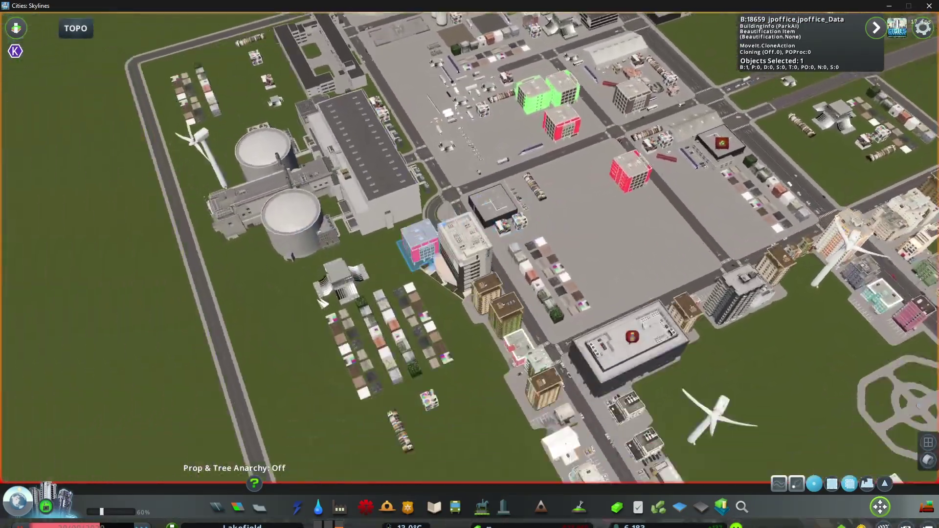
{"action": "key", "text": "s"}
{"action": "left_click", "coordinate": [342, 174]}
{"action": "left_click", "coordinate": [305, 149]}
{"action": "left_click", "coordinate": [244, 153]}
{"action": "left_click", "coordinate": [148, 171]}
{"action": "left_click", "coordinate": [96, 190]}
{"action": "left_click", "coordinate": [63, 208]}
{"action": "left_click", "coordinate": [43, 232]}
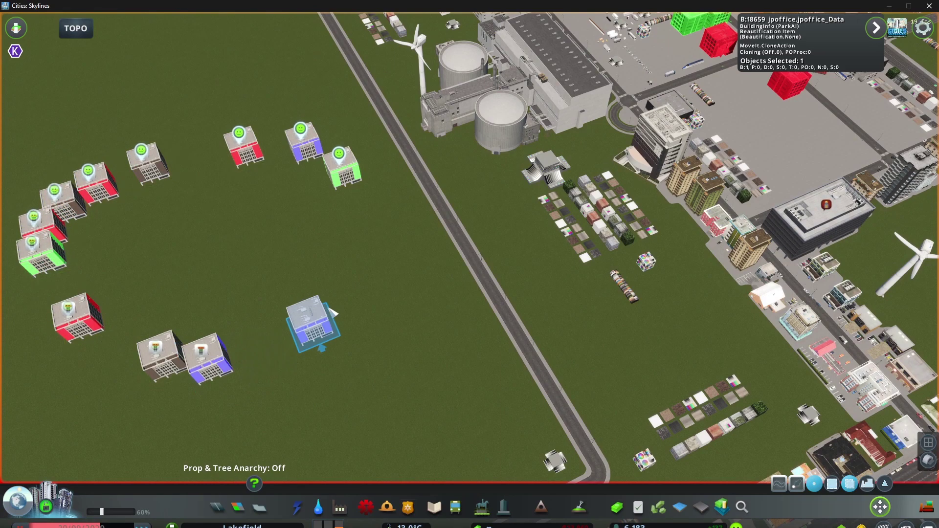
{"action": "left_click", "coordinate": [329, 308]}
{"action": "left_click", "coordinate": [345, 274]}
{"action": "right_click", "coordinate": [381, 326]}
Move several differently coloured office copies from the grass field onto the empty paved lot
{"action": "key", "text": "a"}
{"action": "scroll", "coordinate": [369, 342], "scroll_direction": "down", "scroll_amount": 3}
{"action": "key", "text": "d"}
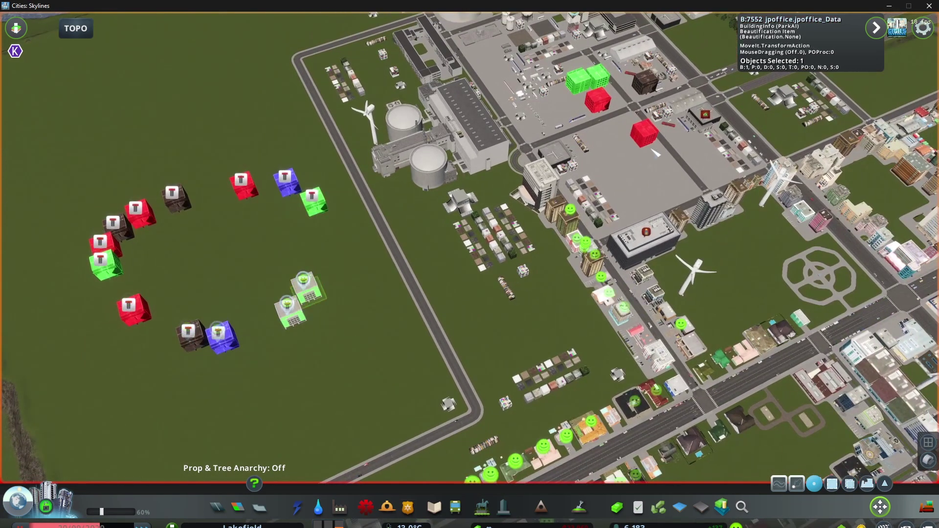
{"action": "left_click_drag", "start_coordinate": [652, 150], "coordinate": [660, 159]}
{"action": "scroll", "coordinate": [300, 258], "scroll_direction": "up", "scroll_amount": 2}
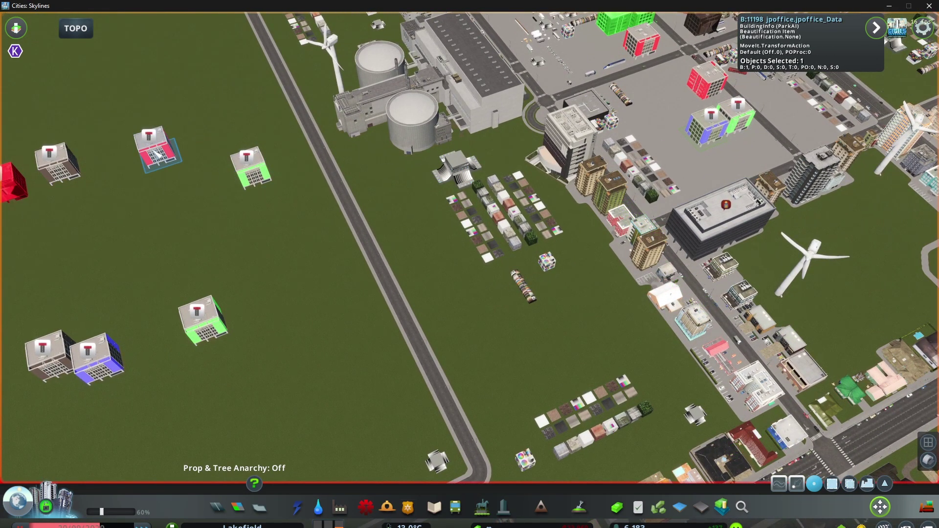
{"action": "left_click_drag", "start_coordinate": [650, 120], "coordinate": [651, 121]}
{"action": "scroll", "coordinate": [650, 121], "scroll_direction": "up", "scroll_amount": 8}
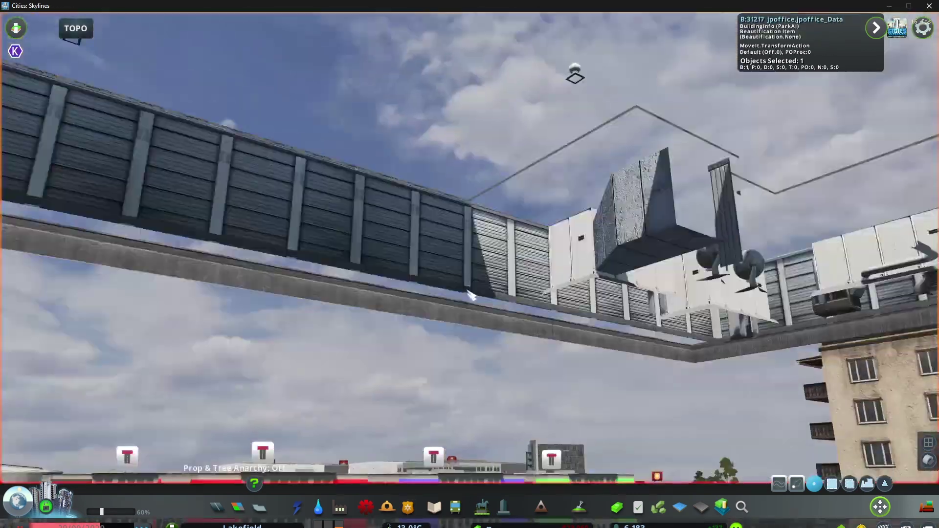
Line up the brown, red, blue and green office buildings side by side in a row on the paved lot
{"action": "scroll", "coordinate": [472, 297], "scroll_direction": "down", "scroll_amount": 3}
{"action": "scroll", "coordinate": [578, 198], "scroll_direction": "down", "scroll_amount": 3}
{"action": "left_click_drag", "start_coordinate": [602, 179], "coordinate": [633, 136]}
{"action": "left_click_drag", "start_coordinate": [465, 218], "coordinate": [491, 146]}
{"action": "left_click_drag", "start_coordinate": [333, 230], "coordinate": [372, 86]}
{"action": "left_click_drag", "start_coordinate": [234, 203], "coordinate": [261, 174]}
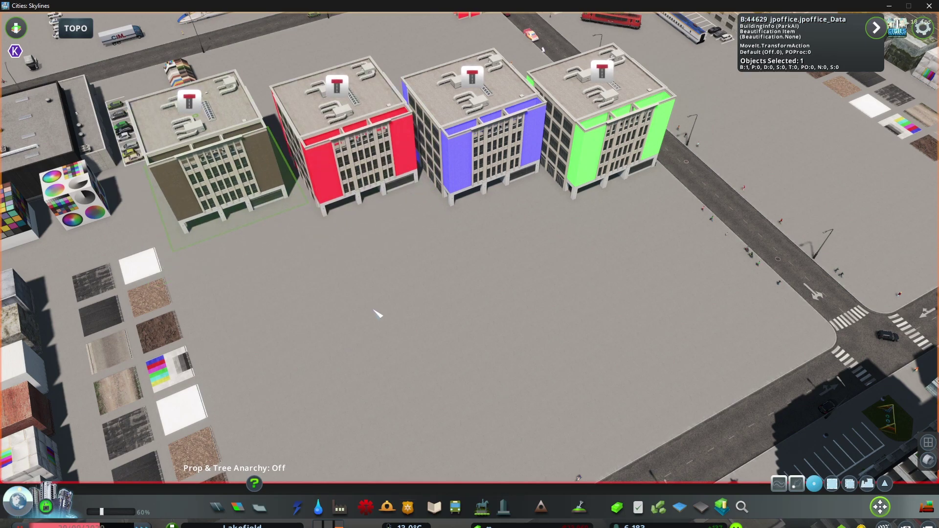
Clear the selection, hide the game interface and examine the brown office building's walls beside the red one
{"action": "left_click", "coordinate": [374, 312]}
{"action": "left_click_drag", "start_coordinate": [375, 312], "coordinate": [436, 384]}
{"action": "scroll", "coordinate": [436, 384], "scroll_direction": "up", "scroll_amount": 3}
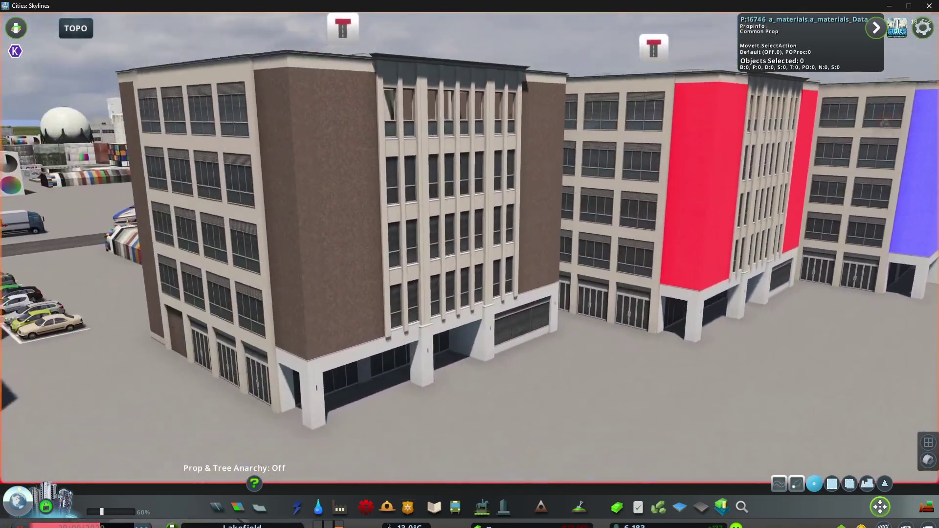
{"action": "key", "text": "ctrl+u"}
{"action": "scroll", "coordinate": [471, 396], "scroll_direction": "down", "scroll_amount": 3}
{"action": "scroll", "coordinate": [421, 279], "scroll_direction": "up", "scroll_amount": 5}
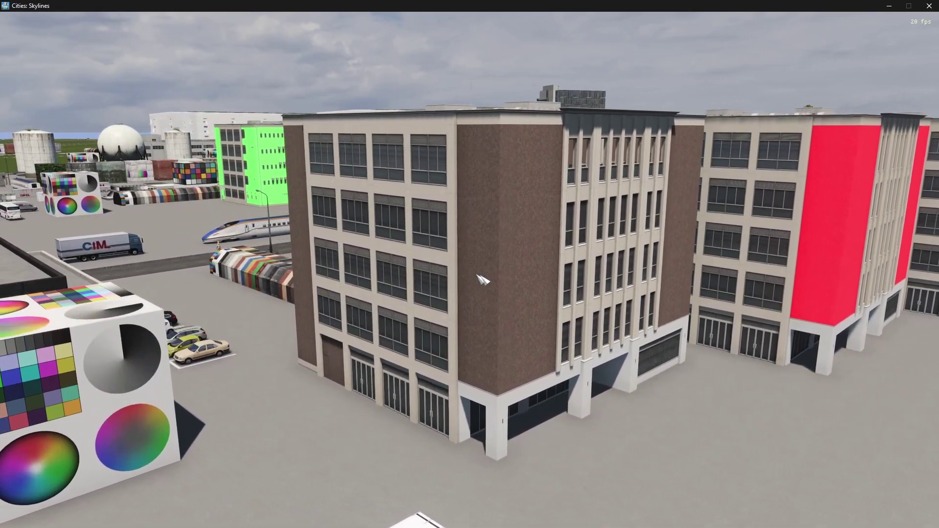
Switch to Photoshop and merge the Levels 2, Layer 1 copy and Layer 1 layers into one
{"action": "key", "text": "alt+Tab"}
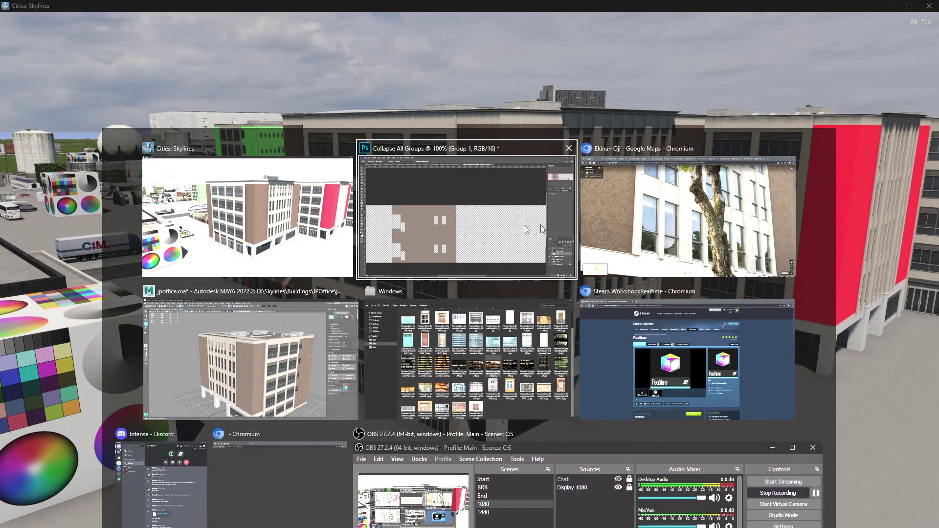
{"action": "left_click", "coordinate": [460, 155]}
{"action": "left_click", "coordinate": [460, 154]}
{"action": "key", "text": "v"}
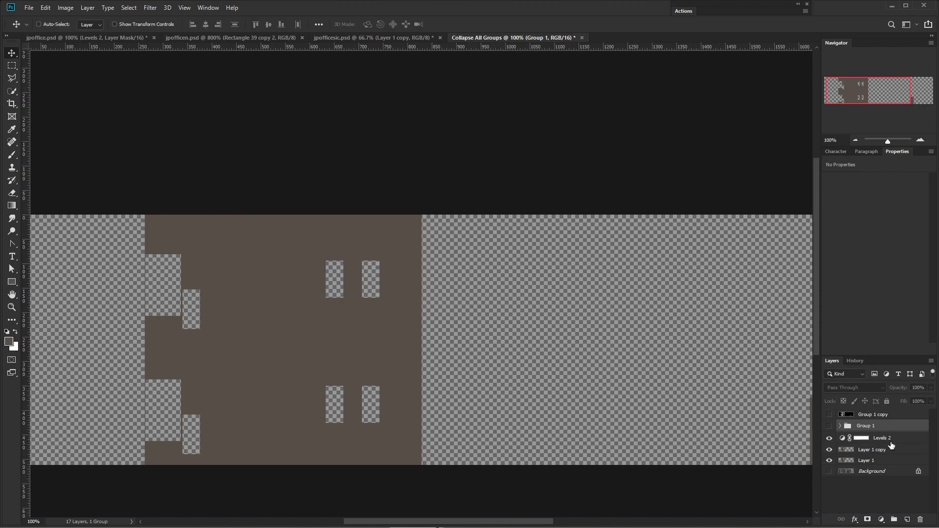
{"action": "left_click", "coordinate": [881, 438]}
{"action": "left_click", "coordinate": [880, 450]}
{"action": "left_click", "coordinate": [884, 439]}
{"action": "left_click", "coordinate": [876, 461], "text": "shift"}
{"action": "right_click", "coordinate": [884, 438]}
{"action": "left_click", "coordinate": [921, 313]}
Crop the image to a plain brown wall area of about 1.83 by 2.79 in
{"action": "left_click", "coordinate": [65, 7]}
{"action": "left_click", "coordinate": [73, 109]}
{"action": "key", "text": "ctrl+plus"}
{"action": "key", "text": "ctrl+plus"}
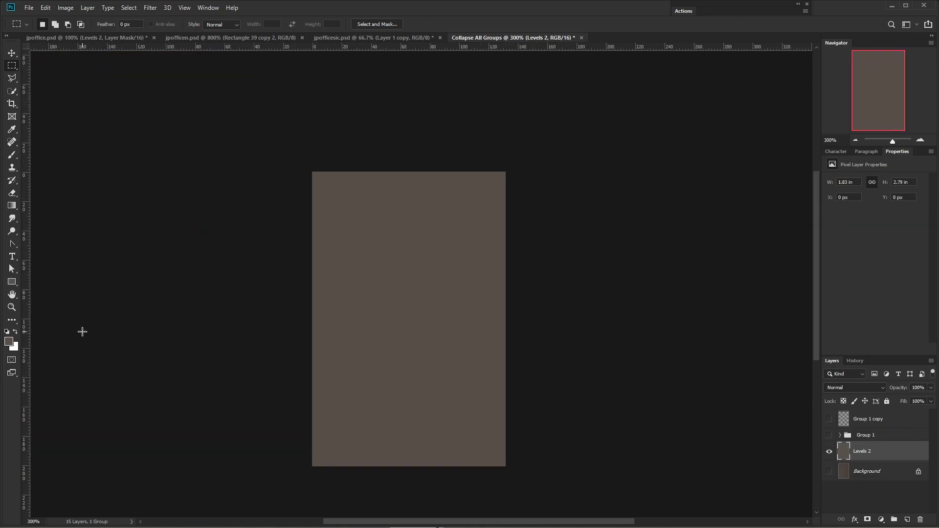
Select a strip across the upper part of the brown area and brighten it with a Brightness/Contrast adjustment set to brightness 38
{"action": "left_click_drag", "start_coordinate": [265, 146], "coordinate": [571, 242]}
{"action": "left_click", "coordinate": [897, 527]}
{"action": "left_click_drag", "start_coordinate": [886, 205], "coordinate": [888, 212]}
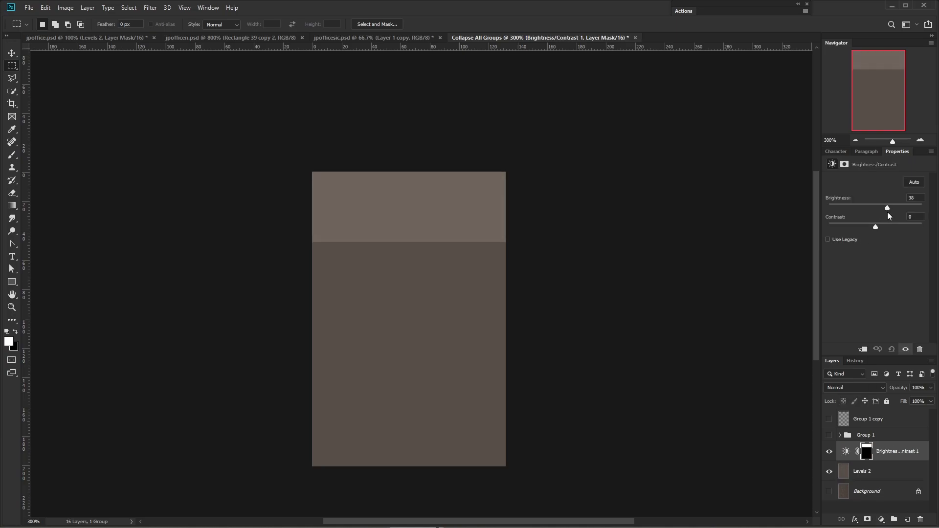
Add a Color Balance adjustment and put it with the Brightness/Contrast adjustment in a group masked to the brightened strip
{"action": "left_click", "coordinate": [882, 520]}
{"action": "left_click", "coordinate": [886, 481]}
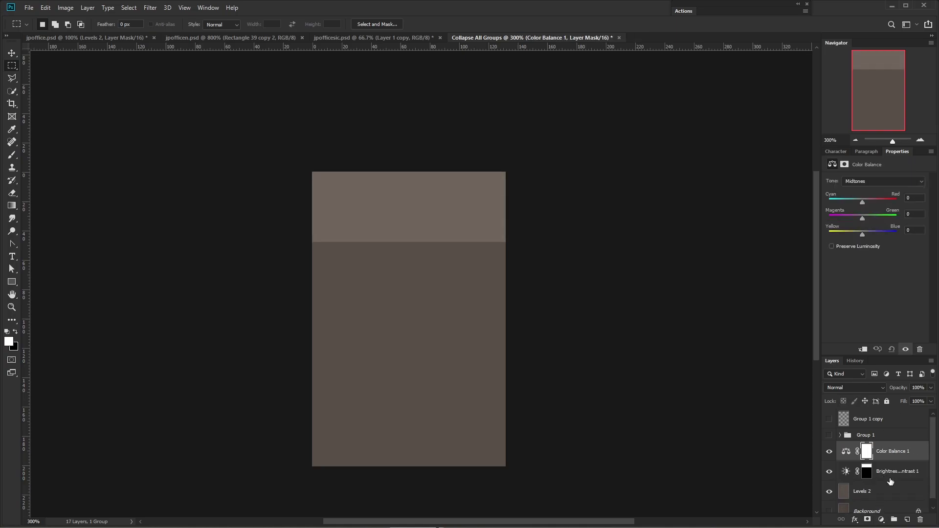
{"action": "left_click", "coordinate": [871, 453]}
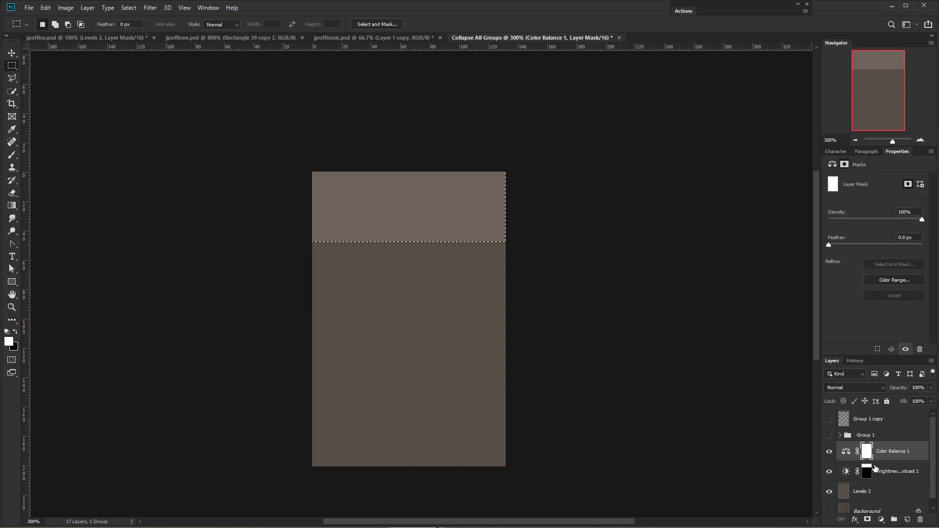
{"action": "left_click", "coordinate": [894, 520]}
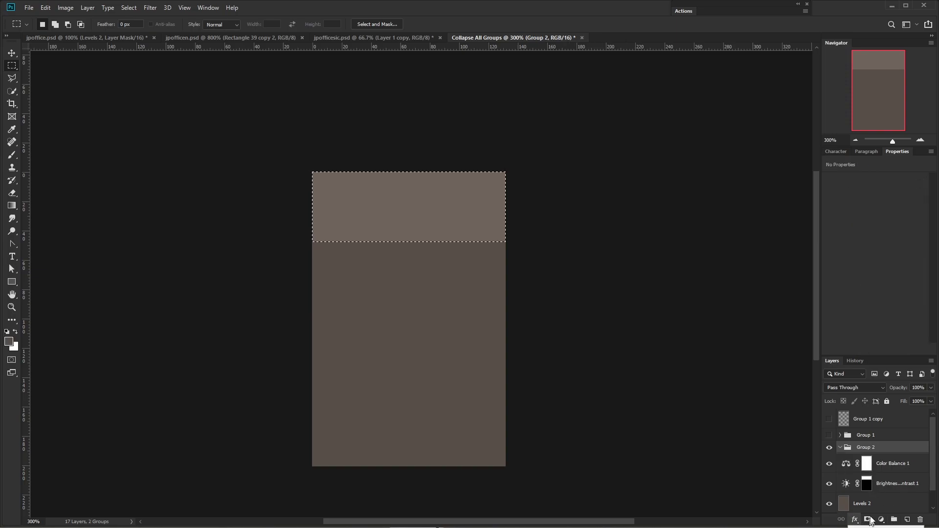
{"action": "left_click", "coordinate": [867, 520]}
{"action": "left_click_drag", "start_coordinate": [876, 491], "coordinate": [892, 462]}
Shift the Color Balance adjustment's highlights toward yellow, with the yellow–blue value at -16
{"action": "left_click", "coordinate": [866, 182]}
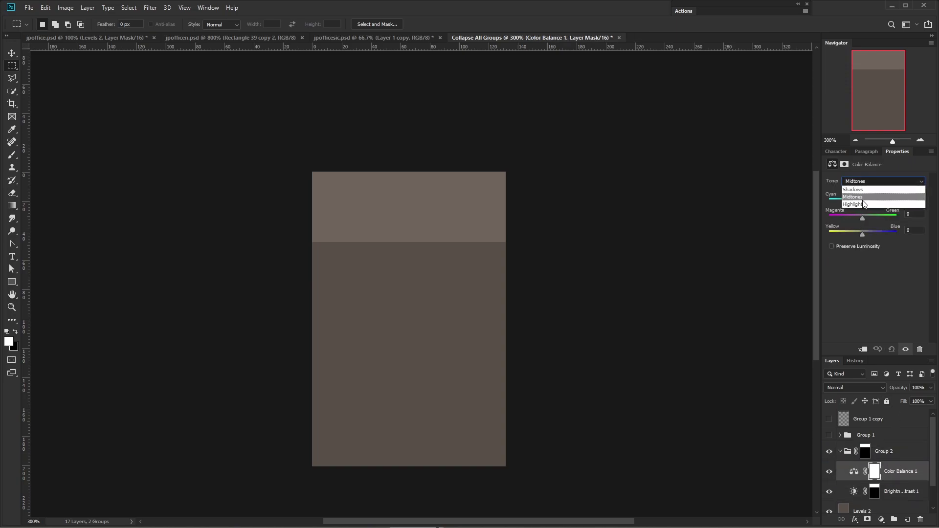
{"action": "left_click", "coordinate": [854, 189]}
{"action": "left_click_drag", "start_coordinate": [862, 235], "coordinate": [857, 236]}
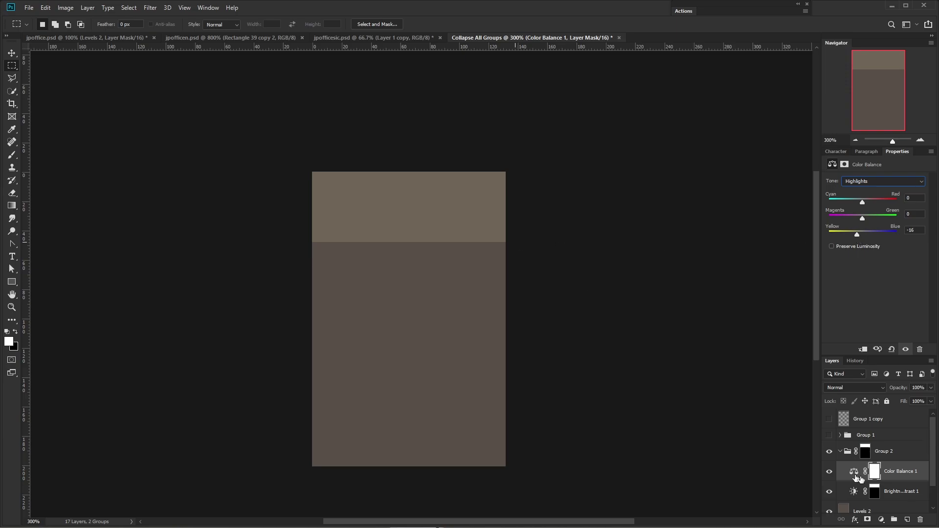
Sample the lighter strip's colour, 6f6558, in the foreground colour picker
{"action": "left_click", "coordinate": [879, 440]}
{"action": "left_click", "coordinate": [8, 341]}
{"action": "left_click_drag", "start_coordinate": [426, 138], "coordinate": [683, 166]}
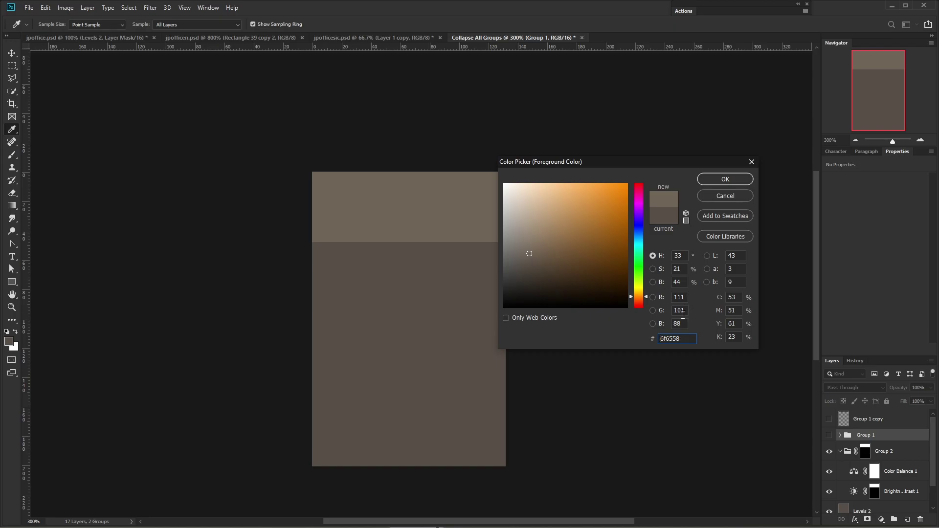
In Cities: Skylines' Scene Explorer, set m_color1 to 111, 101, 88 and refresh the placed buildings' colours
{"action": "key", "text": "alt+Tab"}
{"action": "scroll", "coordinate": [550, 377], "scroll_direction": "up", "scroll_amount": 3}
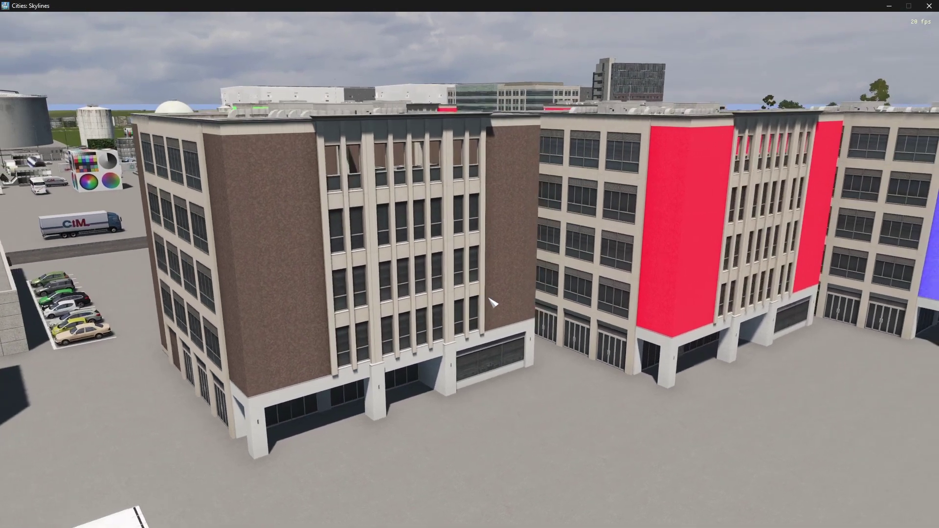
{"action": "key", "text": "ctrl+e"}
{"action": "key", "text": "alt+Tab"}
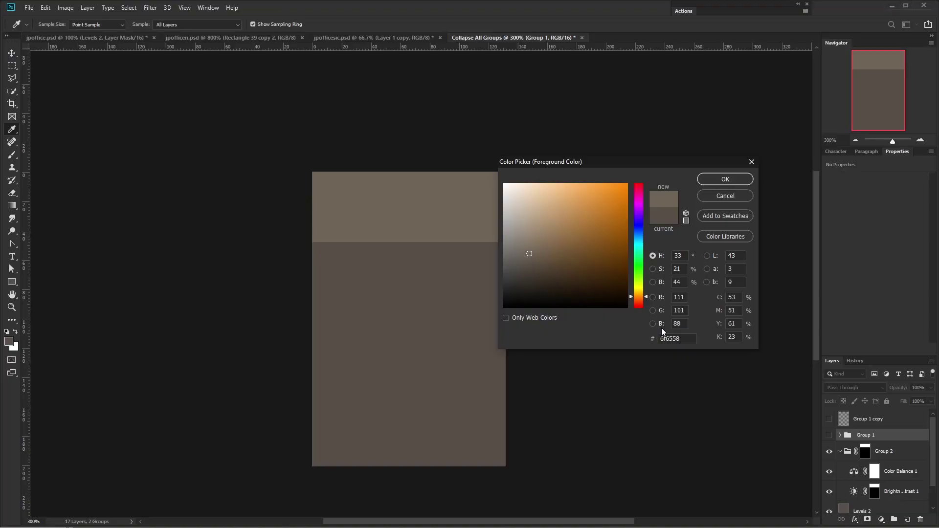
{"action": "key", "text": "alt+Tab"}
{"action": "type", "text": "111"}
{"action": "left_click_drag", "start_coordinate": [409, 193], "coordinate": [396, 191]}
{"action": "type", "text": "101"}
{"action": "key", "text": "alt+Tab"}
{"action": "key", "text": "alt+Tab"}
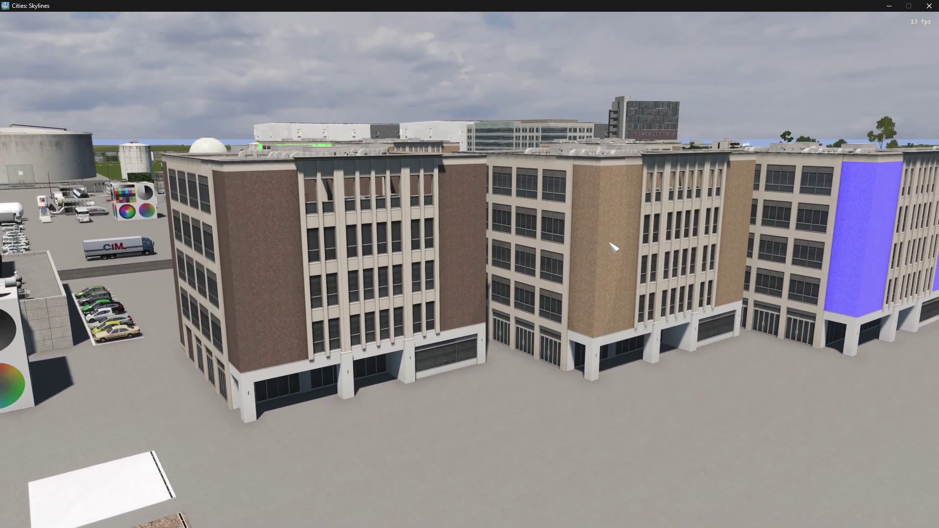
Examine the office building with the new m_color1 colour next to its brown, blue and green neighbours
{"action": "scroll", "coordinate": [445, 343], "scroll_direction": "up", "scroll_amount": 3}
{"action": "key", "text": "d"}
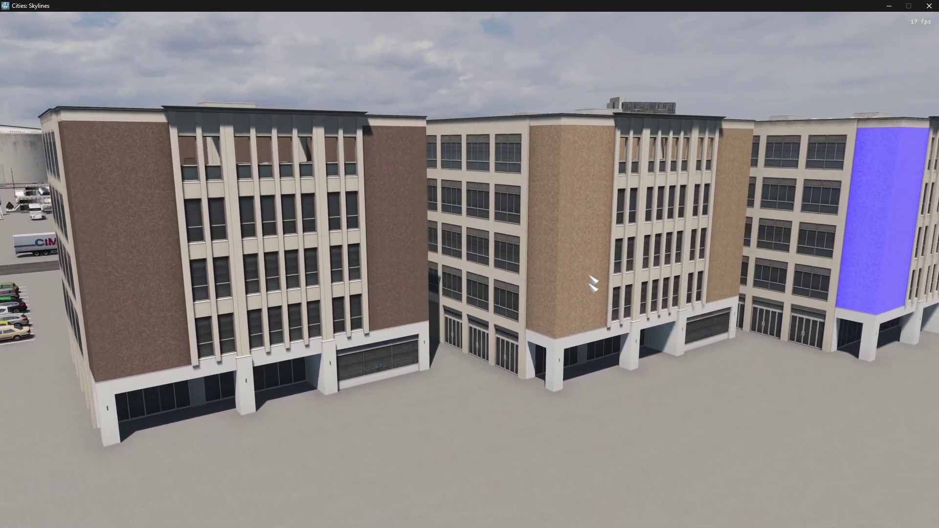
{"action": "key", "text": "d"}
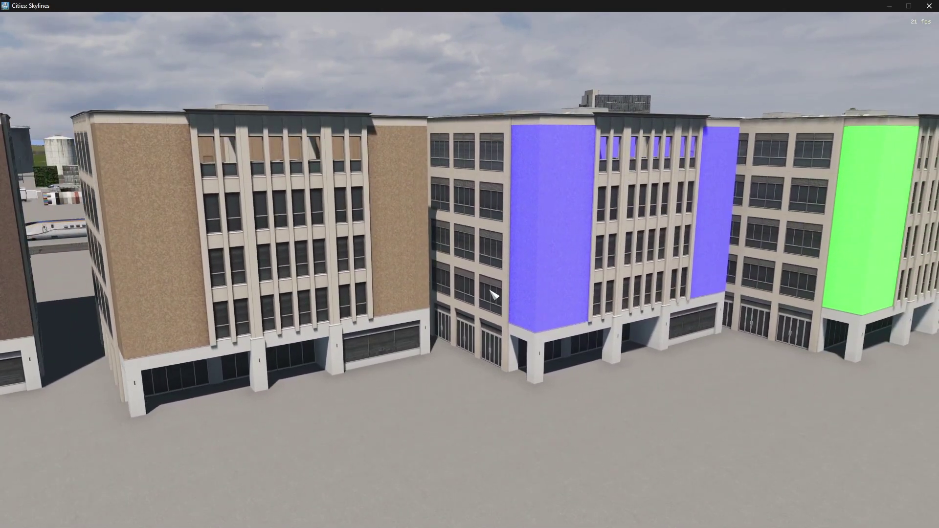
{"action": "key", "text": "a"}
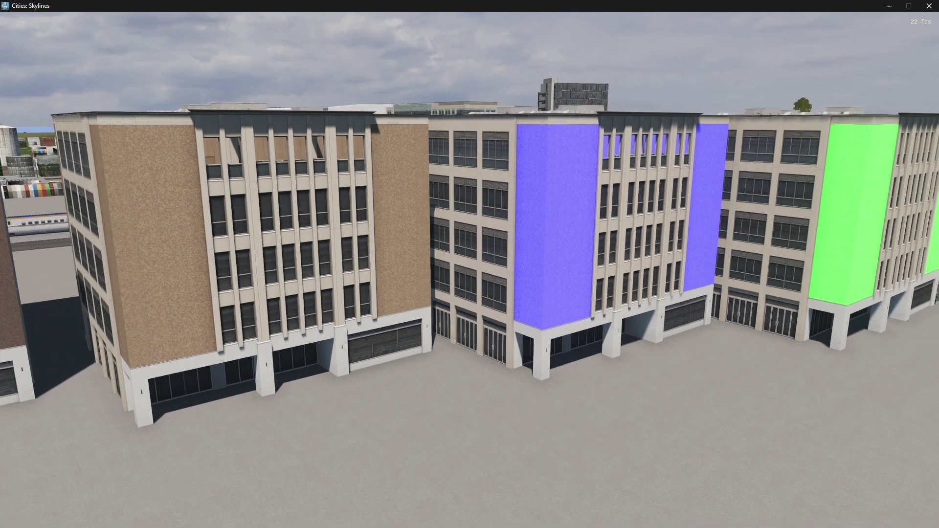
{"action": "key", "text": "alt+Tab"}
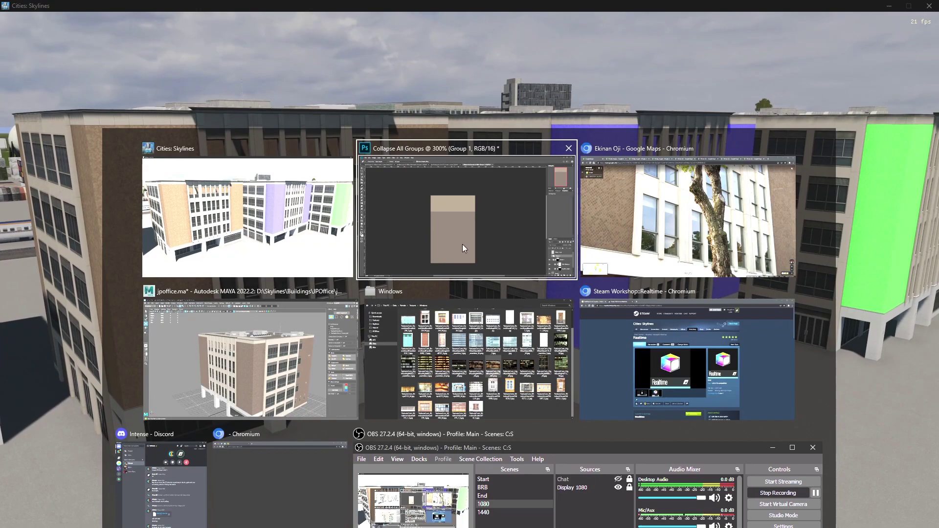
{"action": "left_click", "coordinate": [241, 89]}
{"action": "key", "text": "a"}
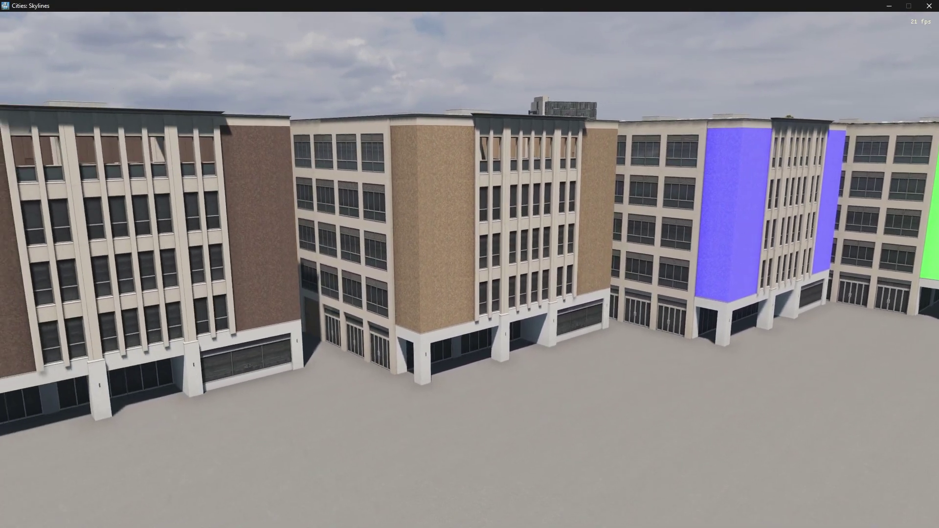
{"action": "key", "text": "d"}
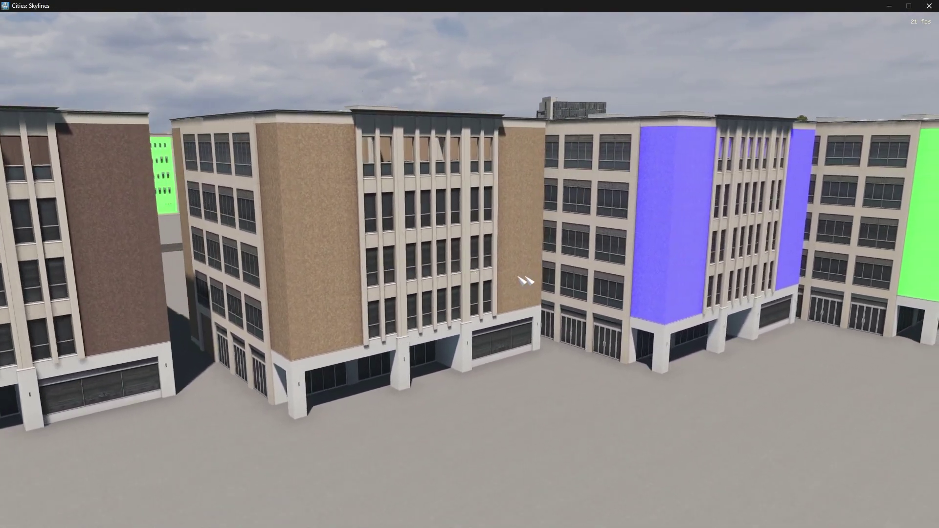
Set the Photoshop colour picker's saturation to 5% and enter 113 and 110 as m_color2's r and g in the Scene Explorer
{"action": "key", "text": "alt+Tab"}
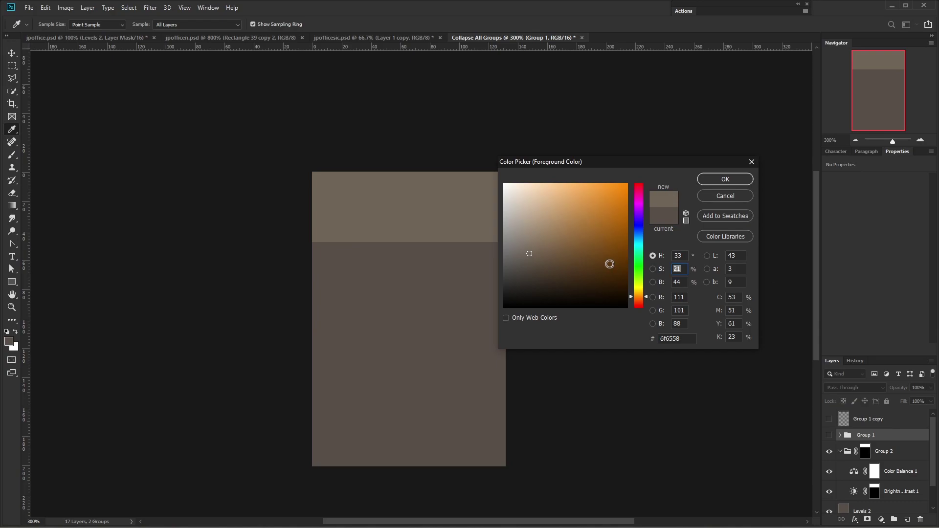
{"action": "key", "text": "alt+Tab"}
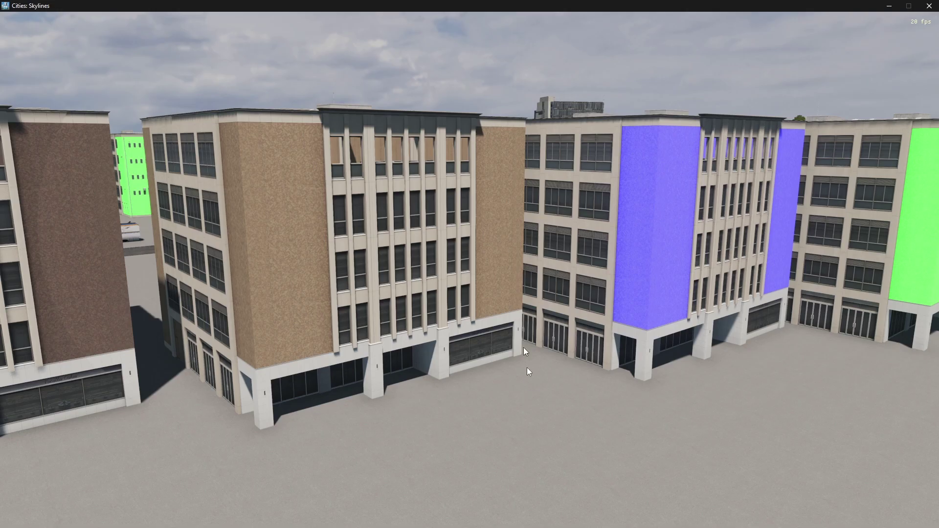
{"action": "key", "text": "F7"}
{"action": "key", "text": "ctrl+e"}
{"action": "left_click_drag", "start_coordinate": [385, 207], "coordinate": [357, 206]}
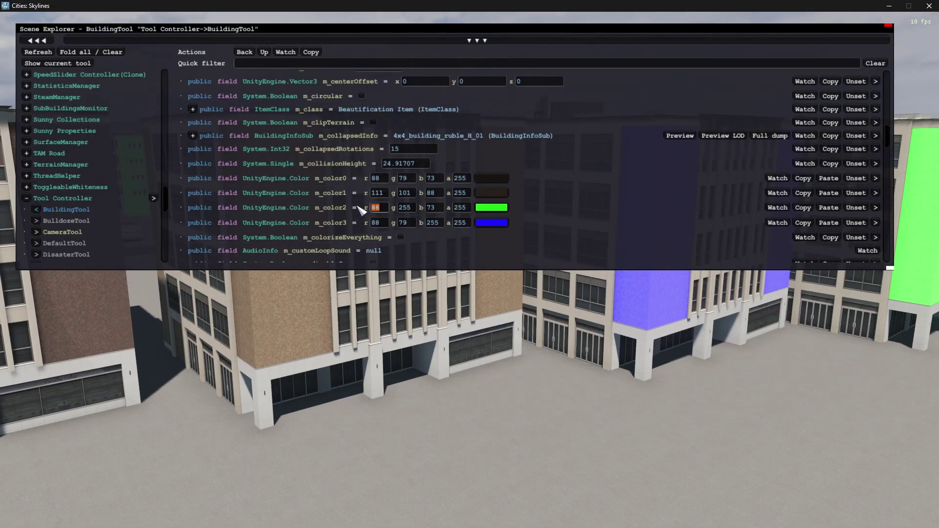
{"action": "key", "text": "alt+Tab"}
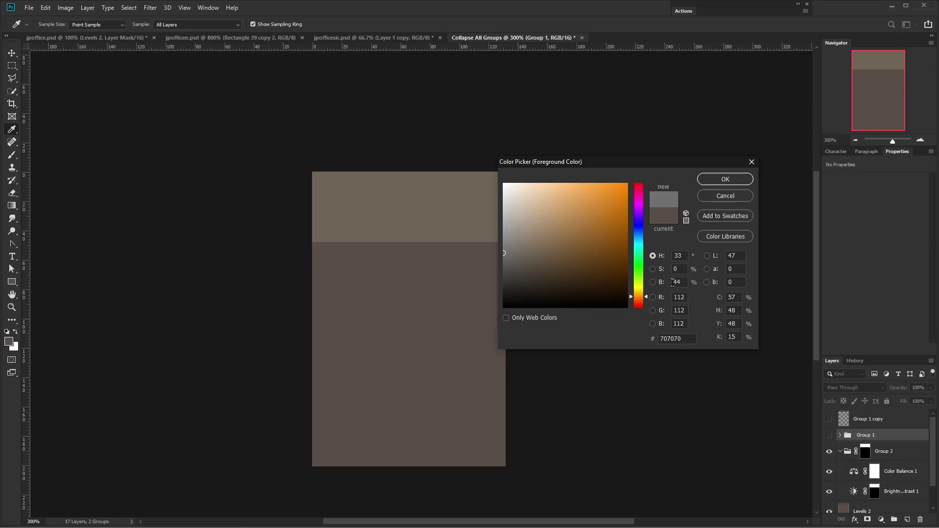
{"action": "type", "text": "5"}
{"action": "left_click", "coordinate": [686, 257]}
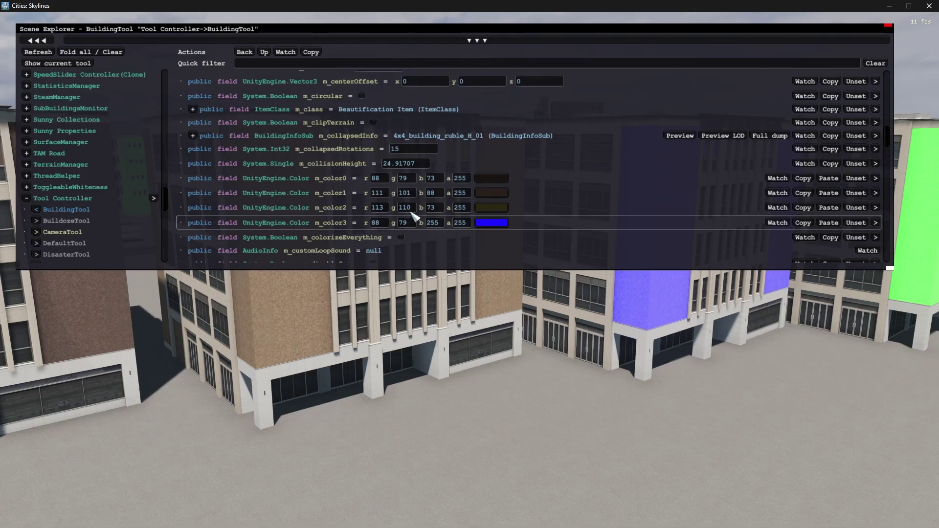
Rerun the colour update command in the debug console and compare the m_color2 building with its neighbours at different distances
{"action": "key", "text": "F7"}
{"action": "key", "text": "Up"}
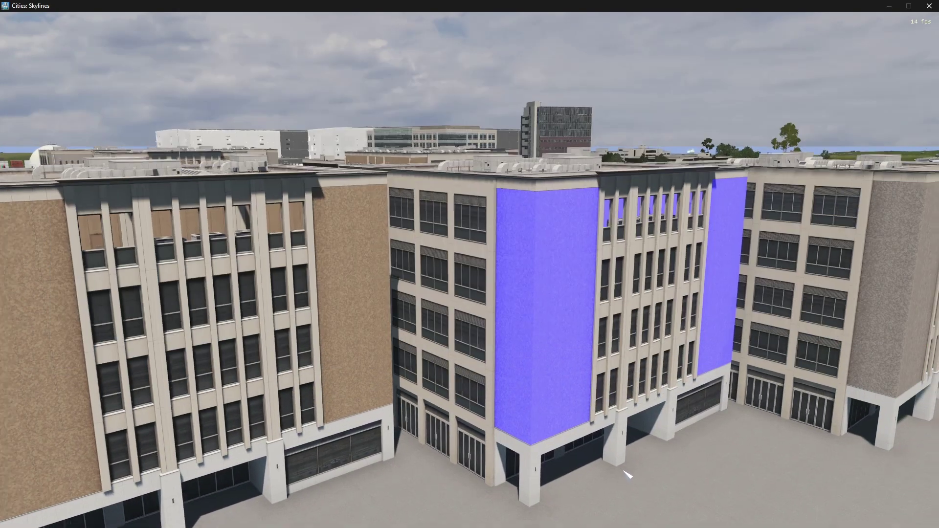
{"action": "scroll", "coordinate": [623, 472], "scroll_direction": "down", "scroll_amount": 3}
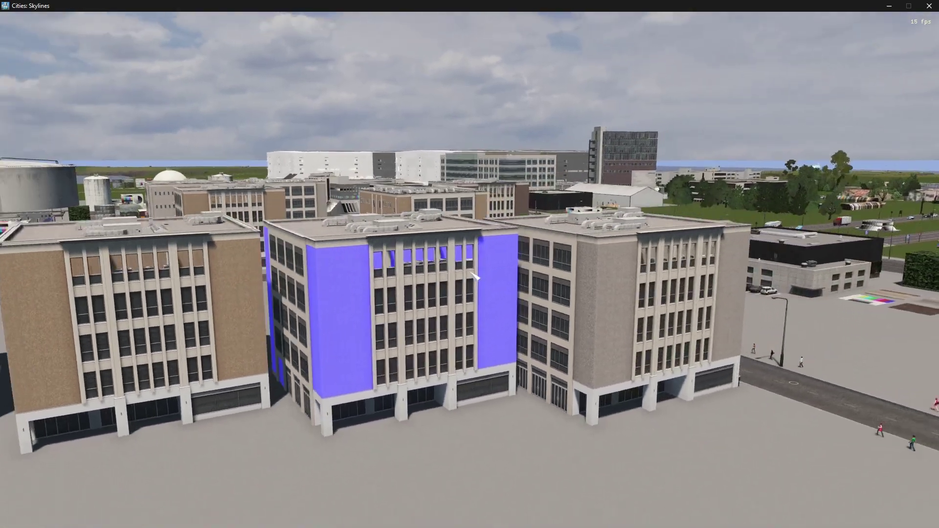
{"action": "scroll", "coordinate": [478, 277], "scroll_direction": "up", "scroll_amount": 3}
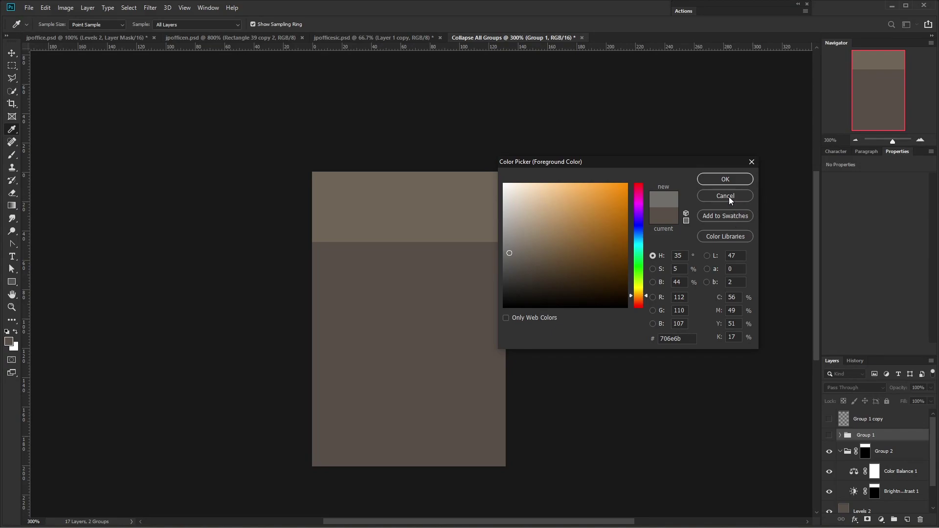
Leave the colour picker and draw a rectangle about 56 by 106 px across the beige and brown areas
{"action": "left_click", "coordinate": [726, 196]}
{"action": "key", "text": "m"}
{"action": "left_click", "coordinate": [12, 281]}
{"action": "left_click_drag", "start_coordinate": [380, 203], "coordinate": [462, 358]}
{"action": "key", "text": "v"}
Set the new rectangle's fill to hue 5, saturation 33% and brightness 40%
{"action": "left_click", "coordinate": [832, 211]}
{"action": "left_click", "coordinate": [926, 230]}
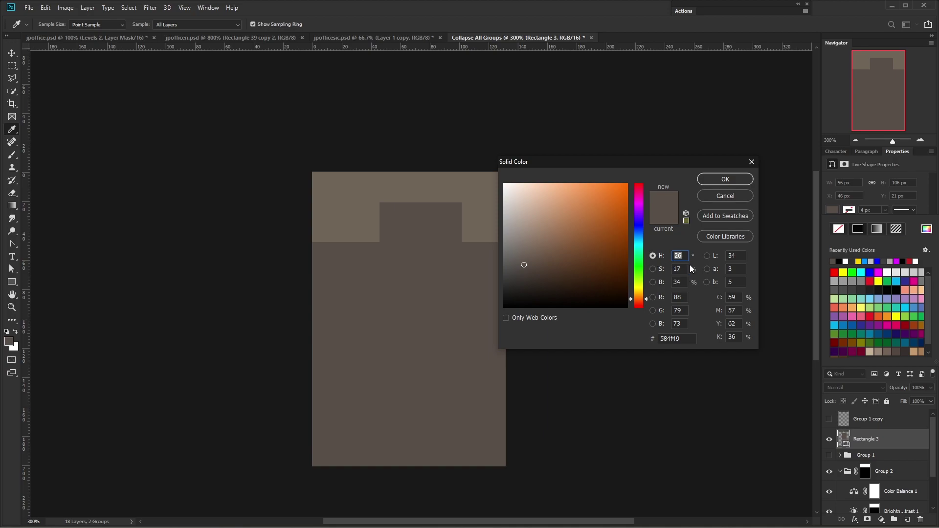
{"action": "type", "text": "10"}
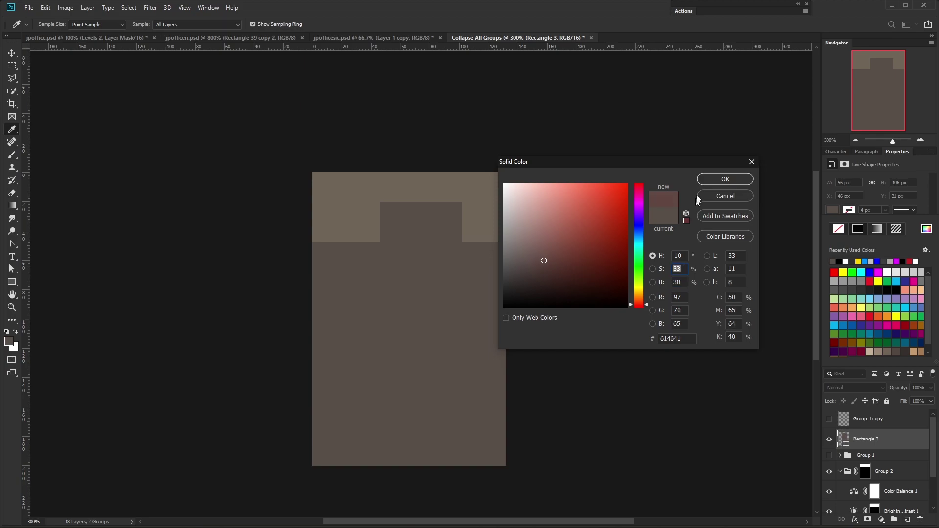
{"action": "key", "text": "Return"}
{"action": "left_click", "coordinate": [927, 230]}
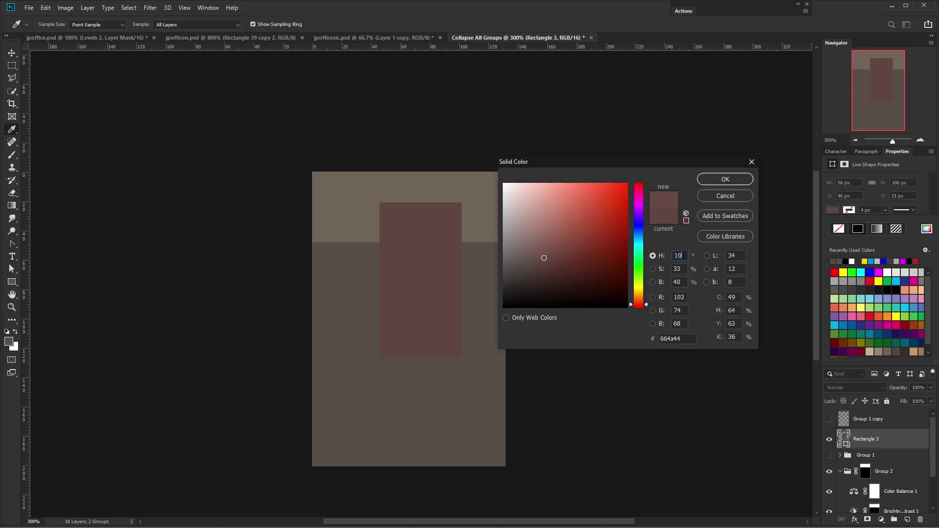
{"action": "left_click", "coordinate": [708, 183]}
Sample the rectangle's colour with the foreground colour picker and check it against the blue-walled office building in Cities: Skylines
{"action": "left_click", "coordinate": [882, 425]}
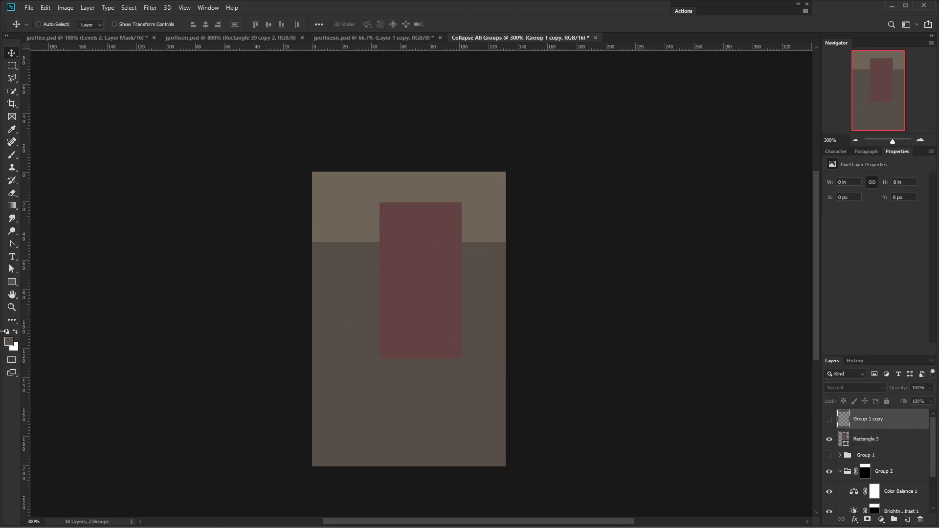
{"action": "left_click", "coordinate": [8, 343]}
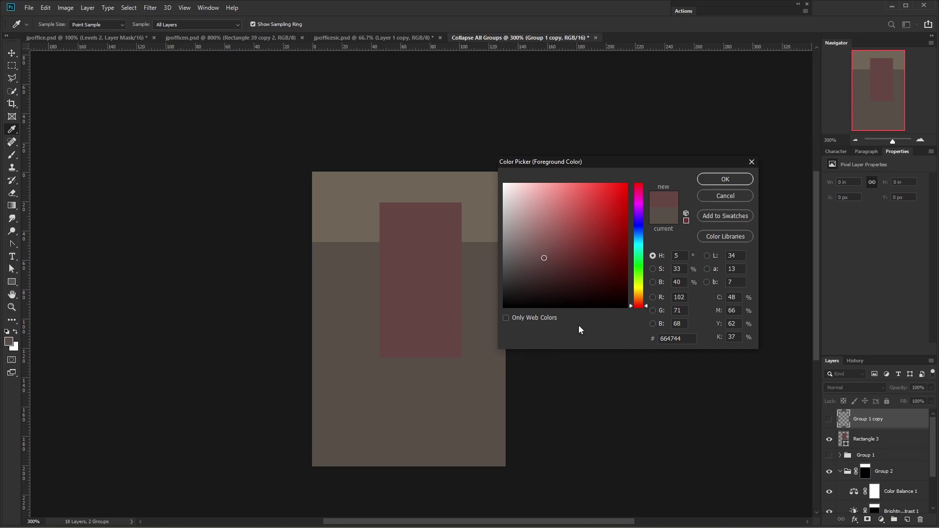
{"action": "key", "text": "alt+Tab"}
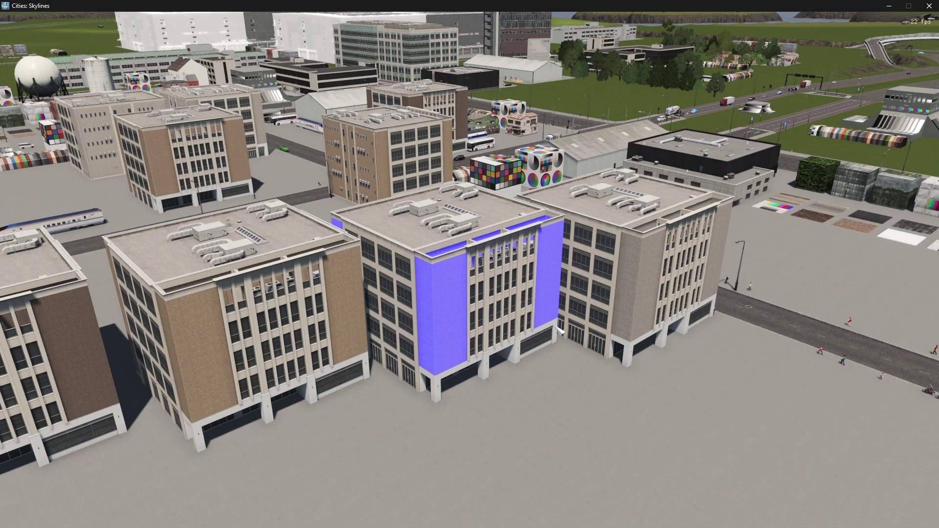
{"action": "key", "text": "alt+Tab"}
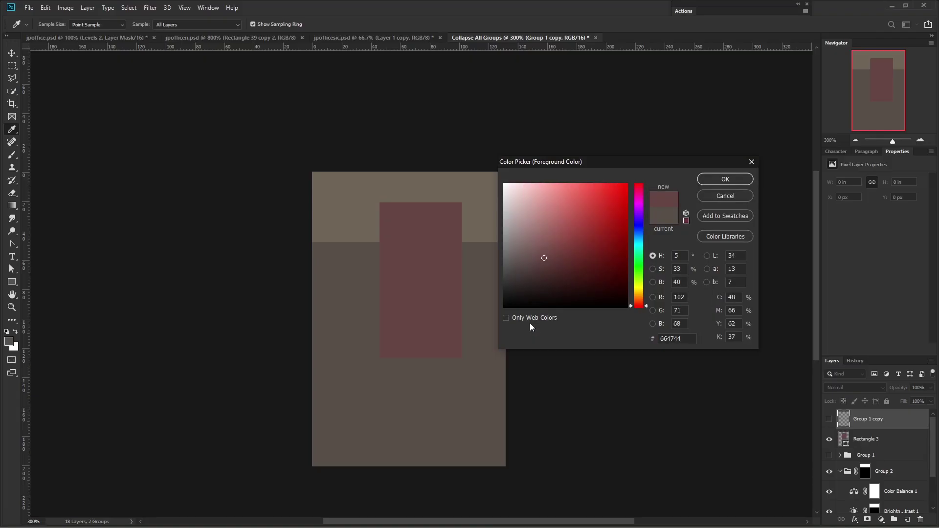
{"action": "key", "text": "alt+Tab"}
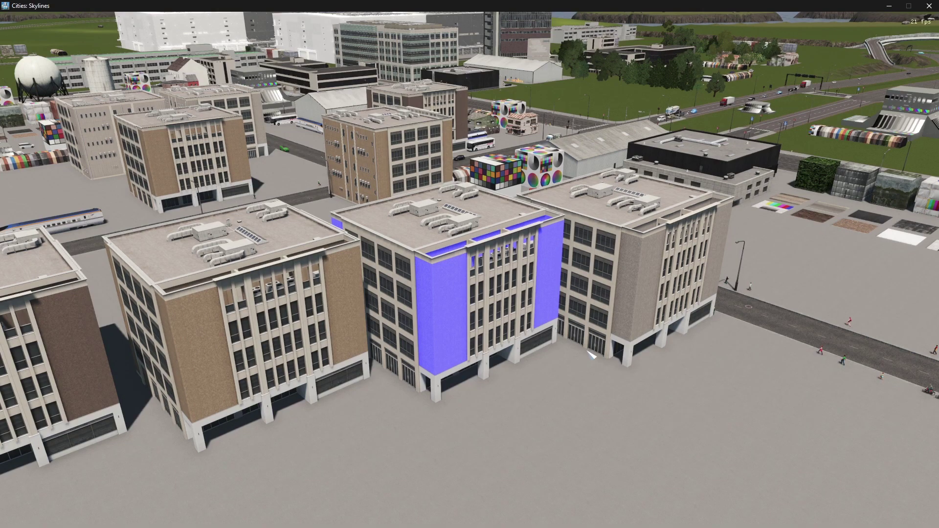
{"action": "key", "text": "alt+Tab"}
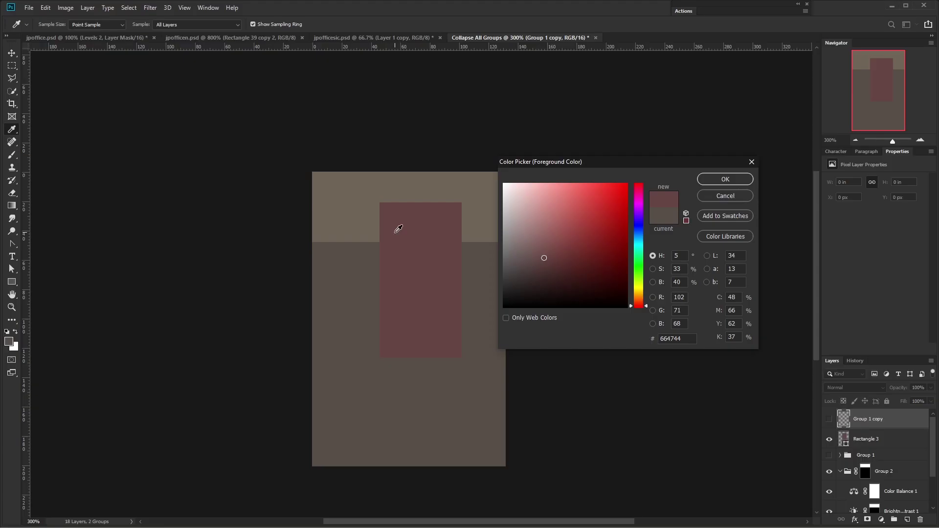
In Cities: Skylines' Scene Explorer, set m_color3 to 102, 71, 68
{"action": "key", "text": "alt+Tab"}
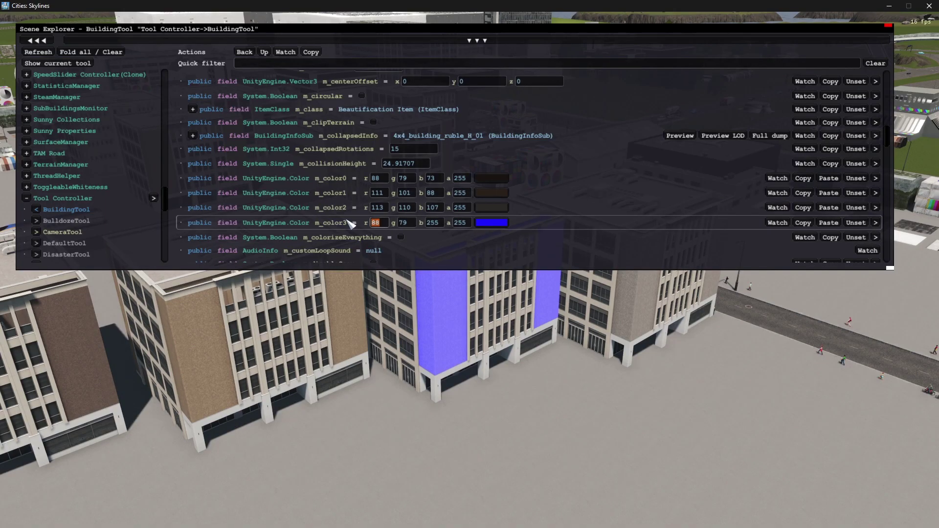
{"action": "key", "text": "alt+Tab"}
{"action": "key", "text": "alt+Tab"}
{"action": "left_click", "coordinate": [399, 223]}
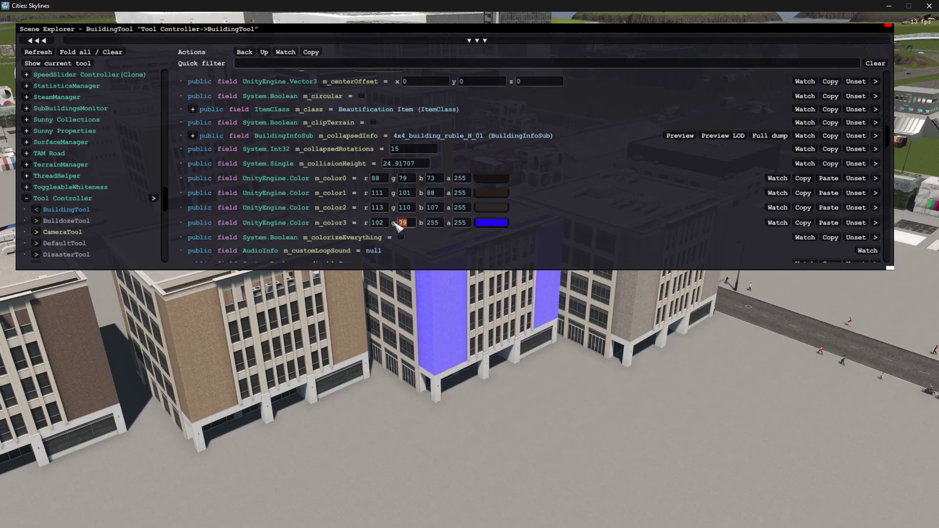
{"action": "key", "text": "alt+Tab"}
{"action": "key", "text": "alt+Tab"}
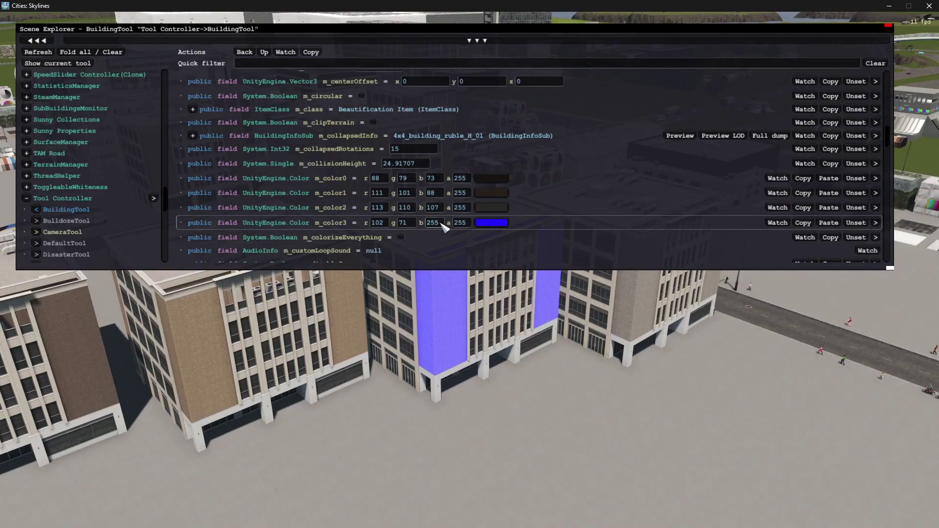
{"action": "left_click_drag", "start_coordinate": [444, 223], "coordinate": [425, 223]}
{"action": "type", "text": "69"}
Run BuildingManager.instance.UpdateBuildingColors(); in the debug console and close the console and Scene Explorer
{"action": "key", "text": "F7"}
{"action": "key", "text": "ctrl+e"}
{"action": "left_click", "coordinate": [563, 329]}
{"action": "type", "text": "BuildingManager.instance.UpdateBuildingColors();"}
{"action": "left_click", "coordinate": [620, 329]}
{"action": "key", "text": "ctrl+e"}
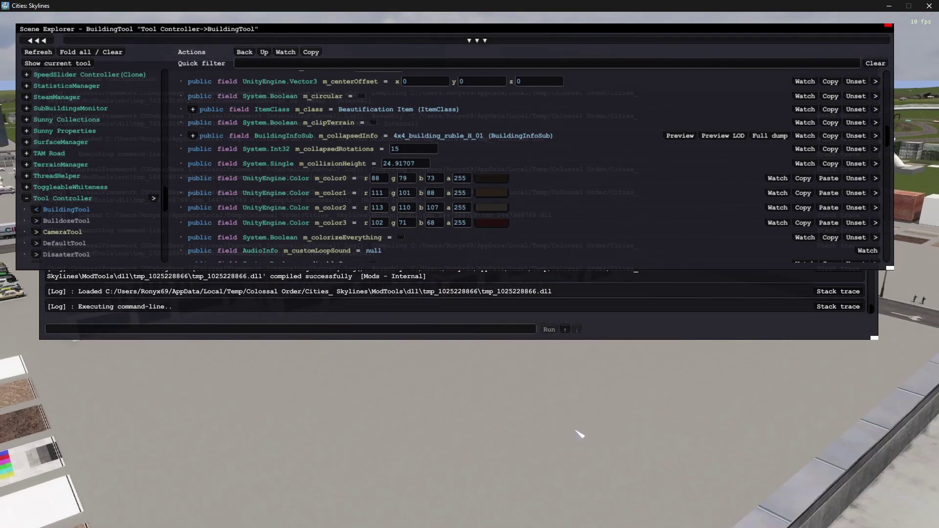
{"action": "key", "text": "ctrl+e"}
{"action": "key", "text": "F7"}
Compare the m_color3 building with the other office variants from near and far
{"action": "left_click_drag", "start_coordinate": [469, 264], "coordinate": [530, 315]}
{"action": "scroll", "coordinate": [530, 315], "scroll_direction": "up", "scroll_amount": 2}
{"action": "scroll", "coordinate": [531, 316], "scroll_direction": "down", "scroll_amount": 8}
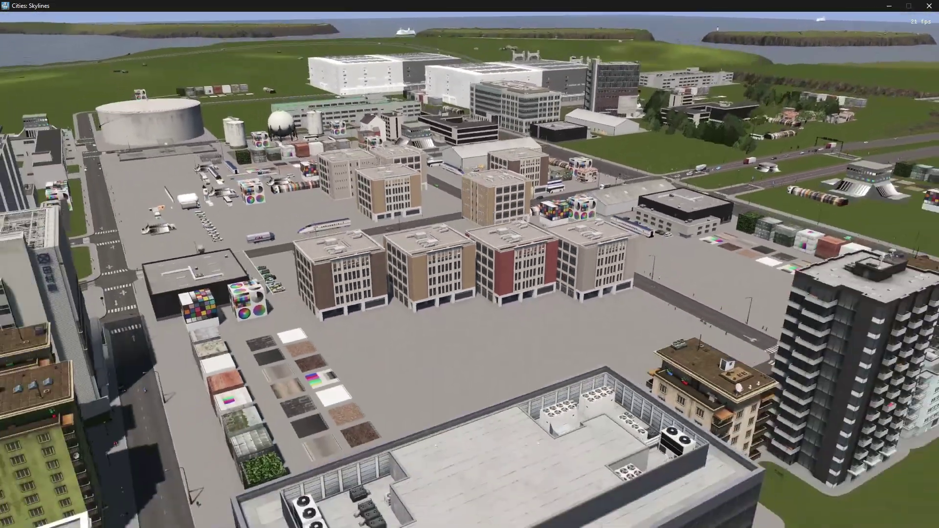
{"action": "scroll", "coordinate": [473, 276], "scroll_direction": "up", "scroll_amount": 6}
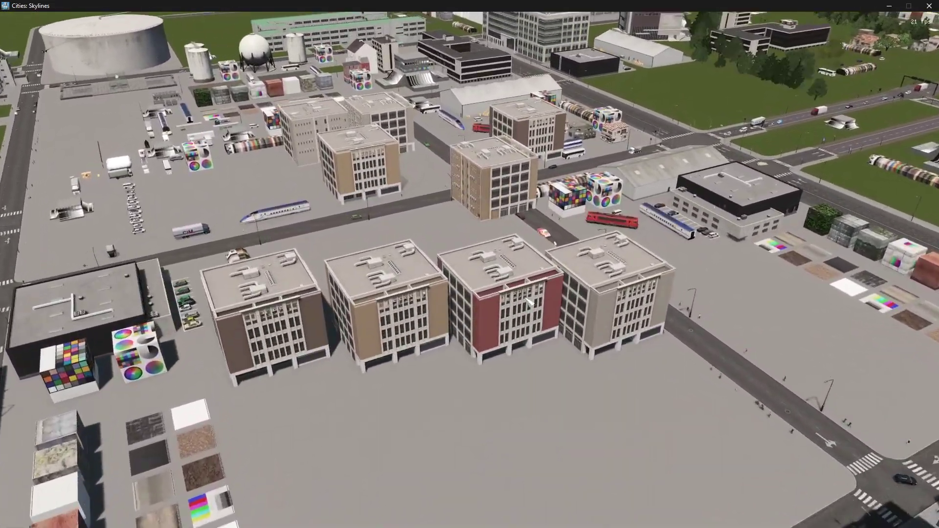
In Photoshop, try 70524f as the foreground colour and set the rectangle's fill to hue 7, saturation 30%, brightness 42%
{"action": "key", "text": "alt+Tab"}
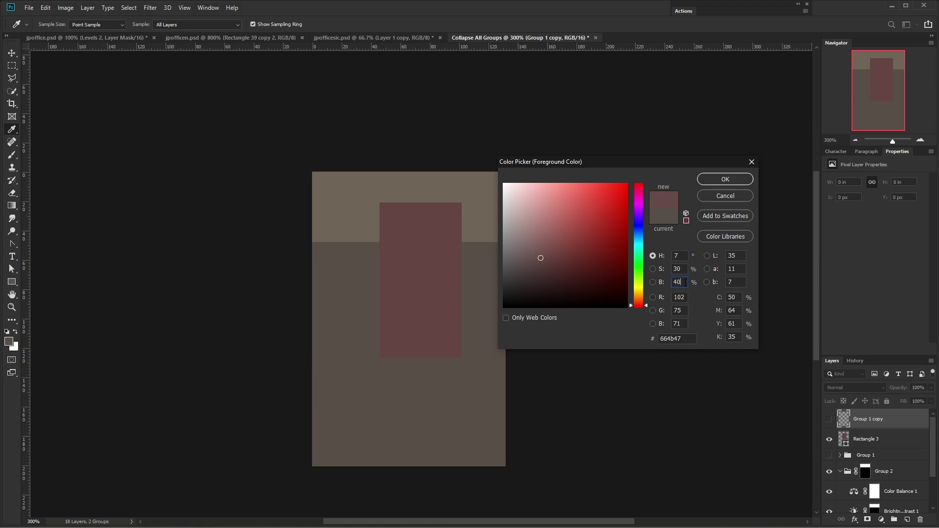
{"action": "left_click", "coordinate": [726, 180]}
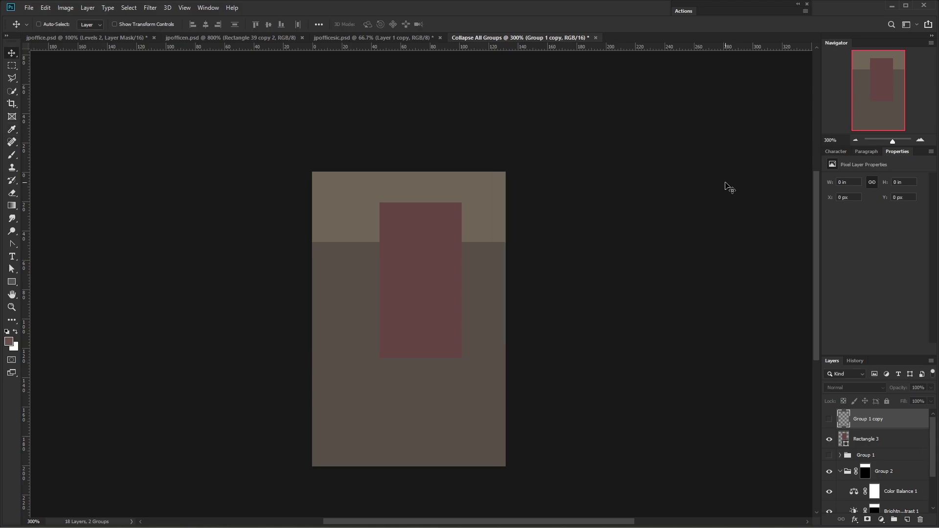
{"action": "left_click", "coordinate": [843, 442]}
{"action": "left_click", "coordinate": [9, 341]}
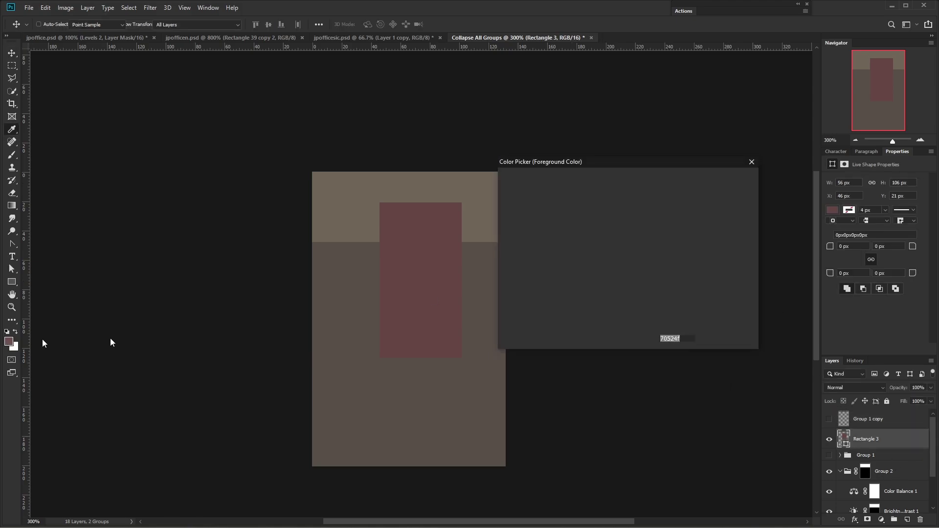
{"action": "left_click", "coordinate": [726, 195]}
{"action": "left_click", "coordinate": [833, 210]}
{"action": "left_click", "coordinate": [927, 229]}
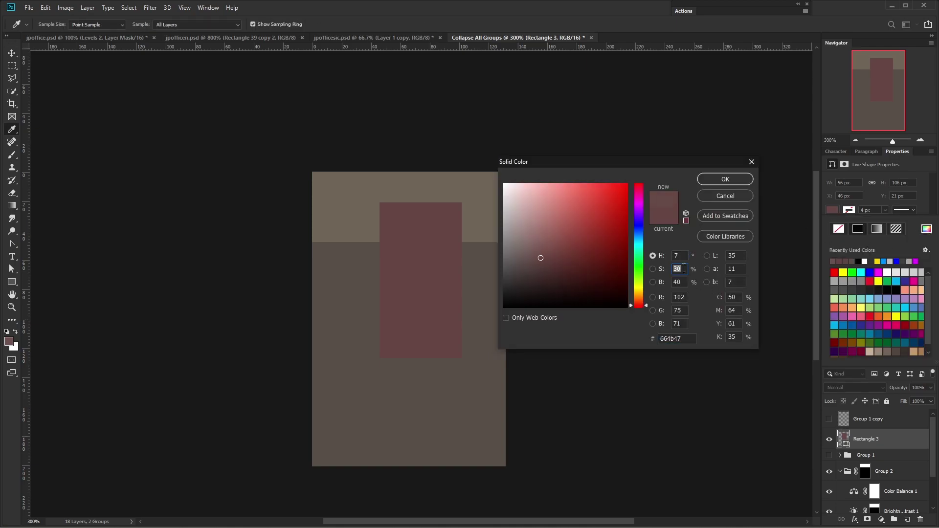
{"action": "left_click", "coordinate": [725, 179]}
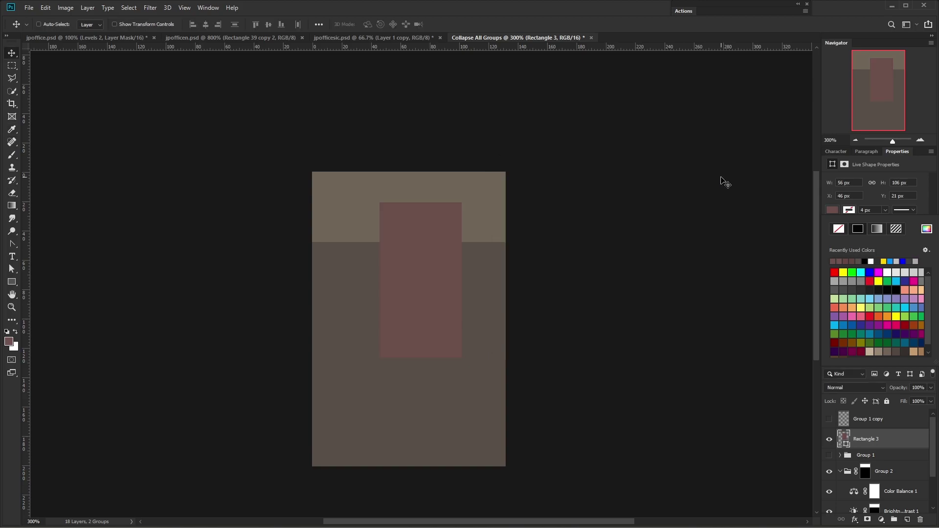
Sample the rectangle's adjusted colour and enter 107, 79, 75 as m_color3 in Cities: Skylines' Scene Explorer
{"action": "left_click", "coordinate": [873, 427]}
{"action": "left_click", "coordinate": [9, 342]}
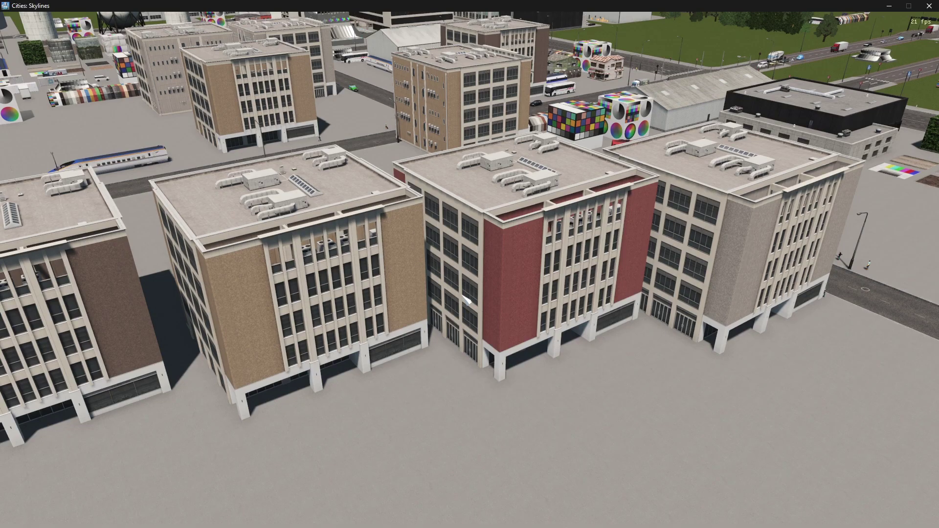
{"action": "key", "text": "ctrl+e"}
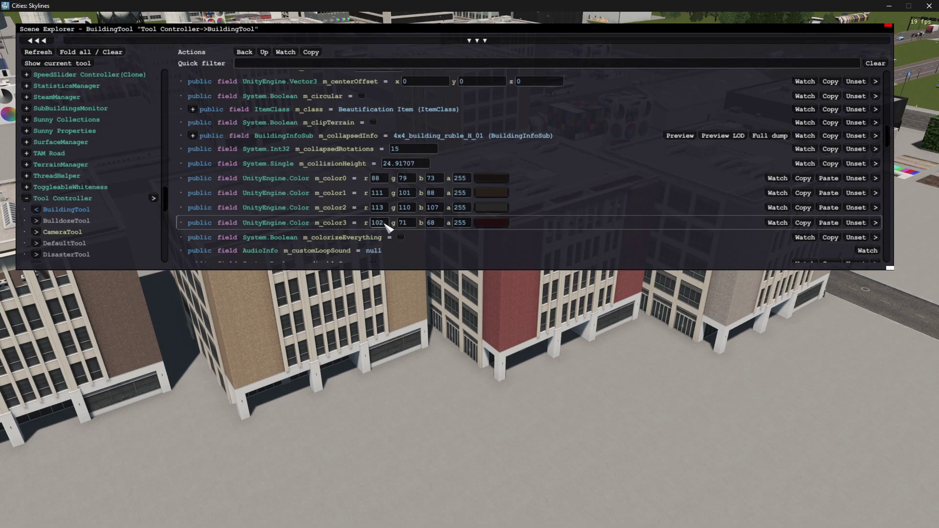
{"action": "left_click", "coordinate": [410, 226]}
{"action": "type", "text": "79"}
Rerun the building colour update command in the debug console to refresh the placed offices
{"action": "key", "text": "ctrl+e"}
{"action": "scroll", "coordinate": [606, 358], "scroll_direction": "up", "scroll_amount": 2}
{"action": "key", "text": "F7"}
{"action": "left_click", "coordinate": [564, 329]}
{"action": "left_click", "coordinate": [620, 329]}
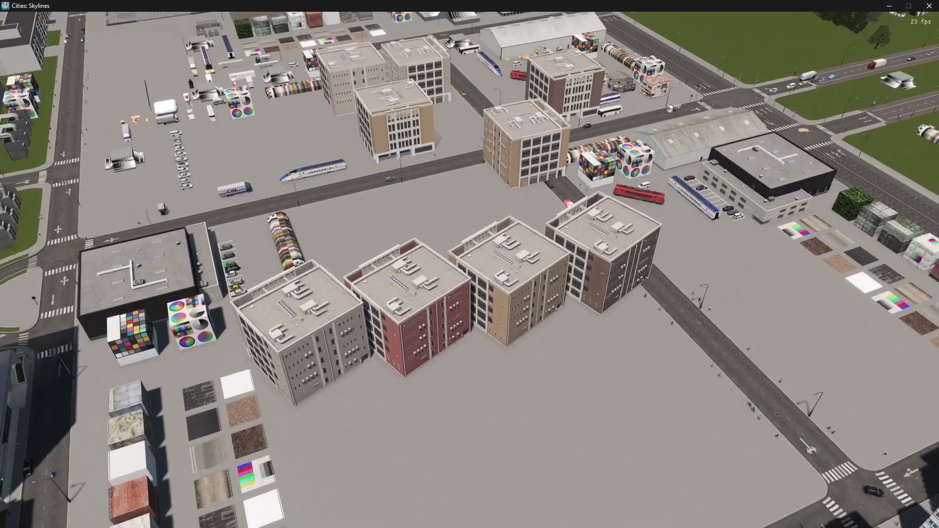
Compare the Google Maps aerial view of the reference building with the placed office variants in Cities: Skylines
{"action": "key", "text": "alt+Tab"}
{"action": "key", "text": "alt+Tab"}
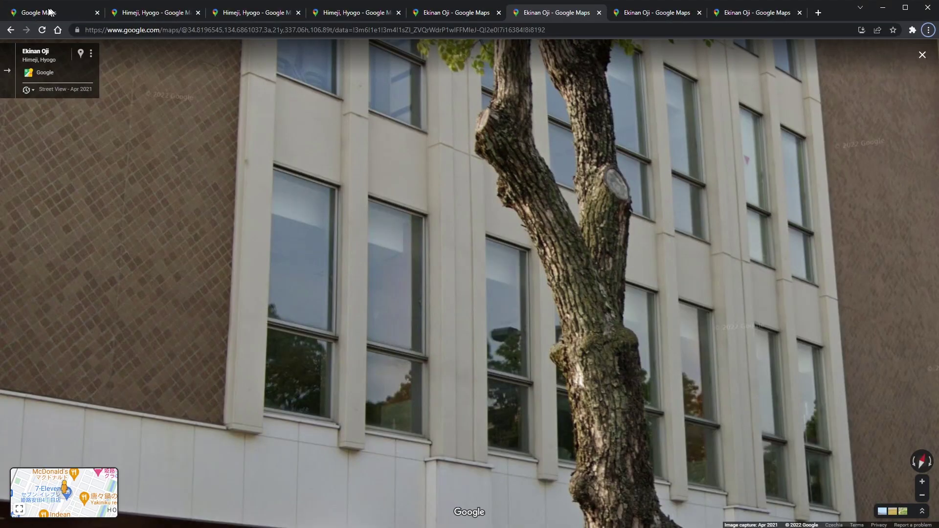
{"action": "left_click", "coordinate": [49, 11]}
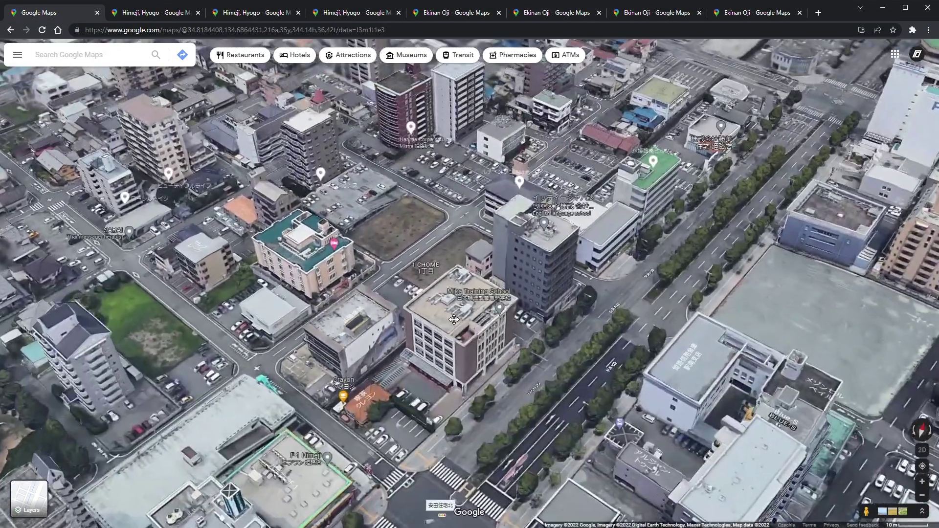
{"action": "key", "text": "alt+Tab"}
{"action": "scroll", "coordinate": [464, 347], "scroll_direction": "up", "scroll_amount": 3}
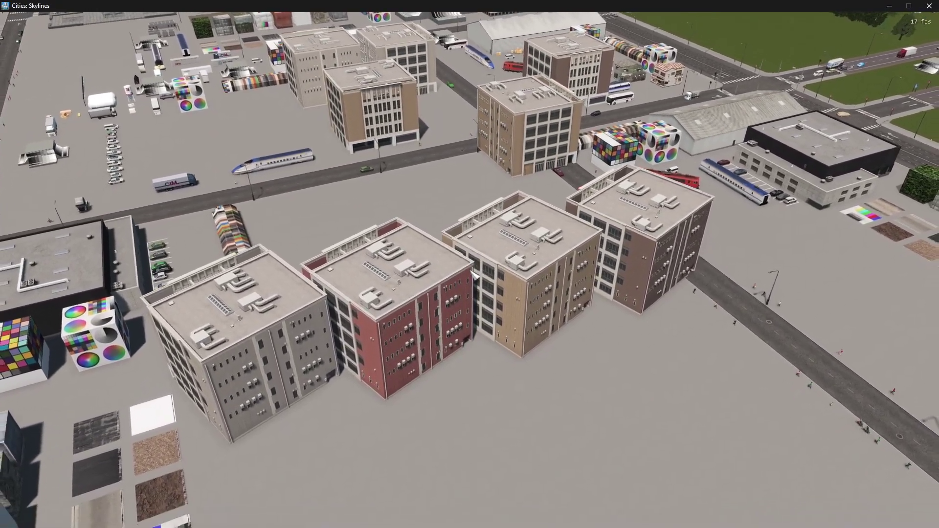
In Photoshop, accept the sampled colour and add a Brightness/Contrast adjustment clipped to the roof layer of jpoffice.psd
{"action": "key", "text": "alt+Tab"}
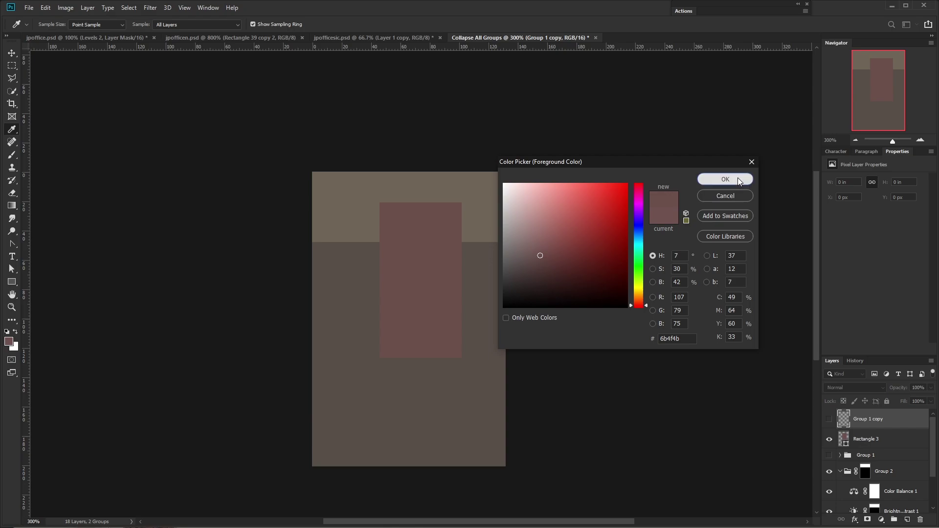
{"action": "left_click", "coordinate": [738, 182]}
{"action": "key", "text": "v"}
{"action": "left_click", "coordinate": [94, 39]}
{"action": "right_click", "coordinate": [661, 269]}
{"action": "left_click", "coordinate": [673, 315]}
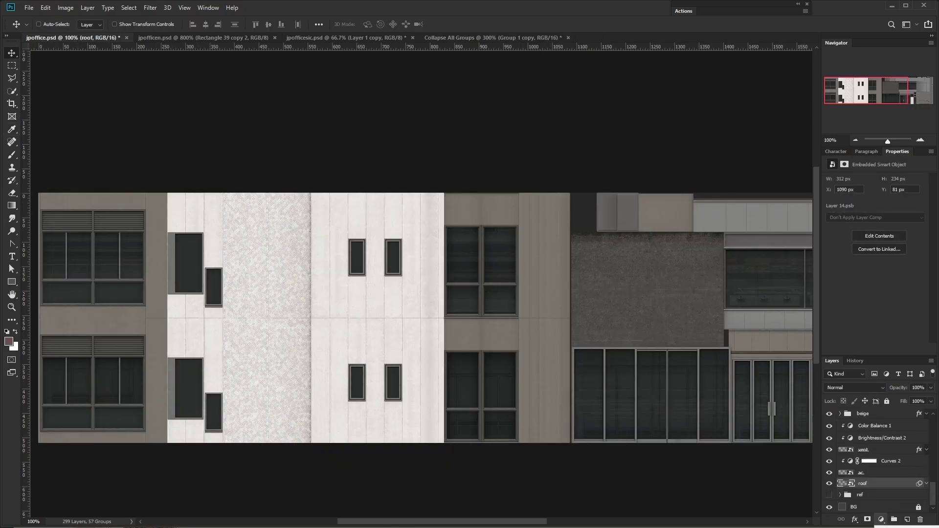
{"action": "left_click", "coordinate": [898, 527]}
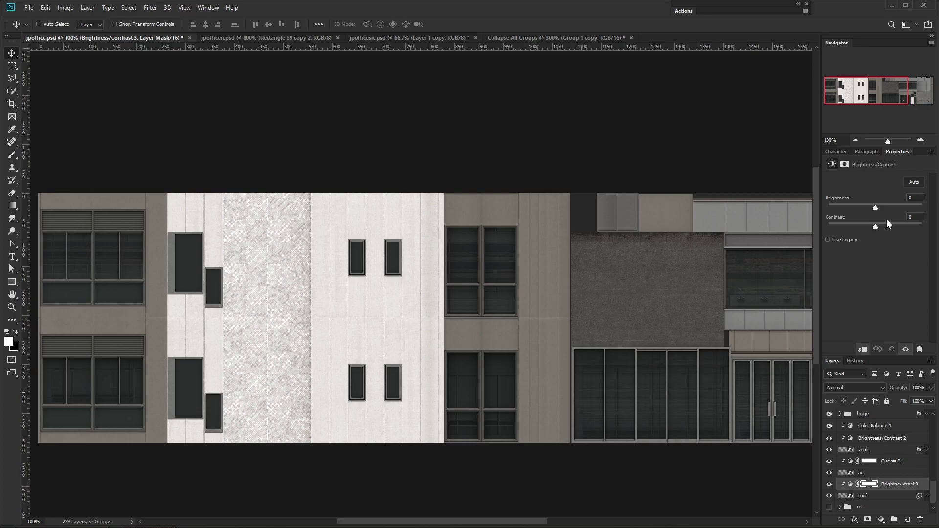
Set the roof adjustment's contrast to 100 and brightness to -18, and save the document with Save As
{"action": "left_click_drag", "start_coordinate": [912, 228], "coordinate": [925, 228]}
{"action": "left_click_drag", "start_coordinate": [875, 207], "coordinate": [870, 208]}
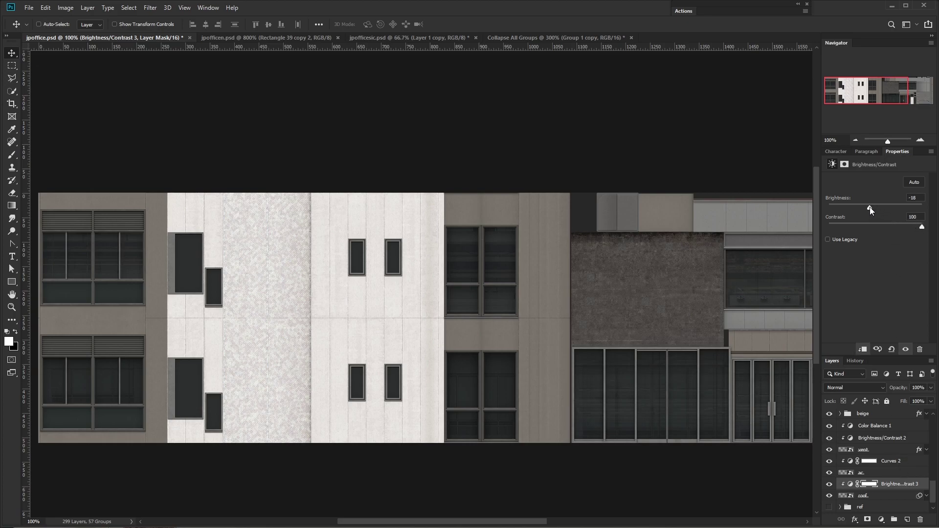
{"action": "left_click", "coordinate": [840, 475]}
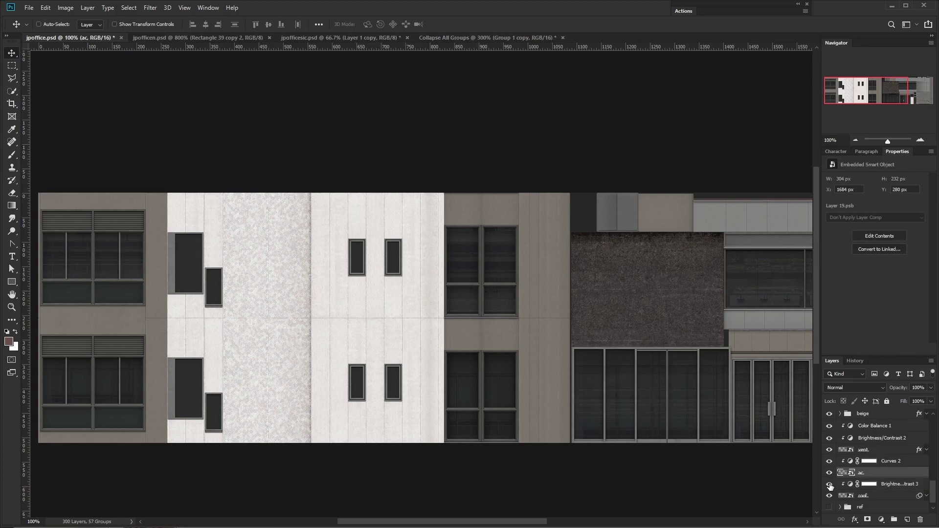
{"action": "left_click", "coordinate": [913, 487]}
{"action": "left_click", "coordinate": [830, 485]}
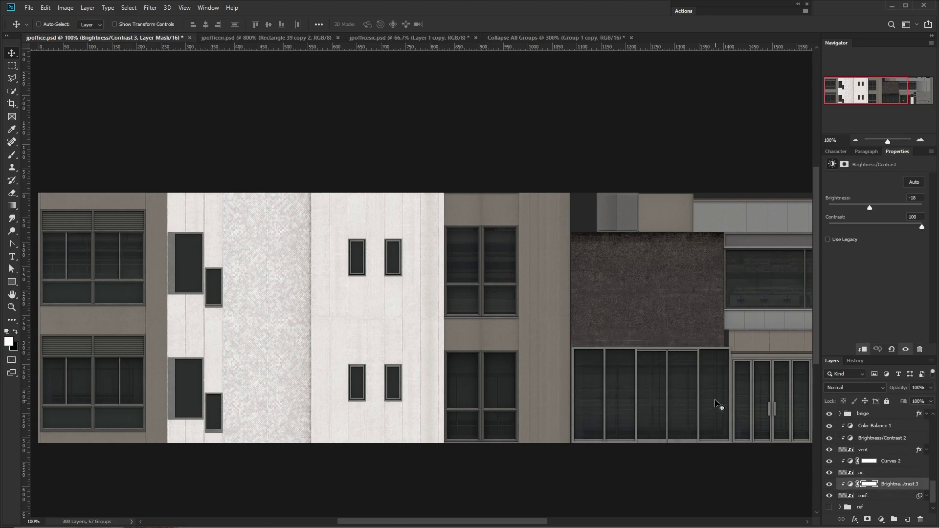
{"action": "key", "text": "ctrl+shift+s"}
{"action": "key", "text": "Return"}
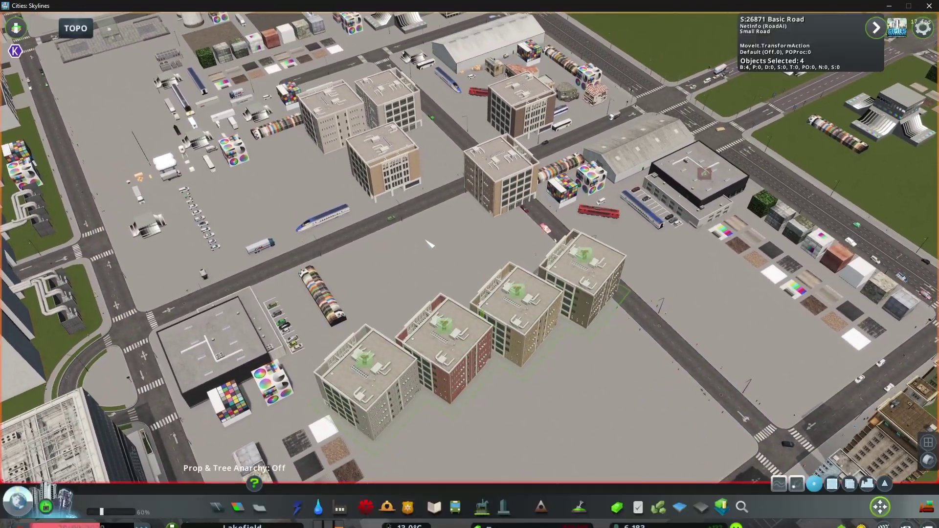
Capture a screenshot of the building's m_color0 to m_color3 values in Scene Explorer, deactivate Move It and close the explorer
{"action": "key", "text": "ctrl+e"}
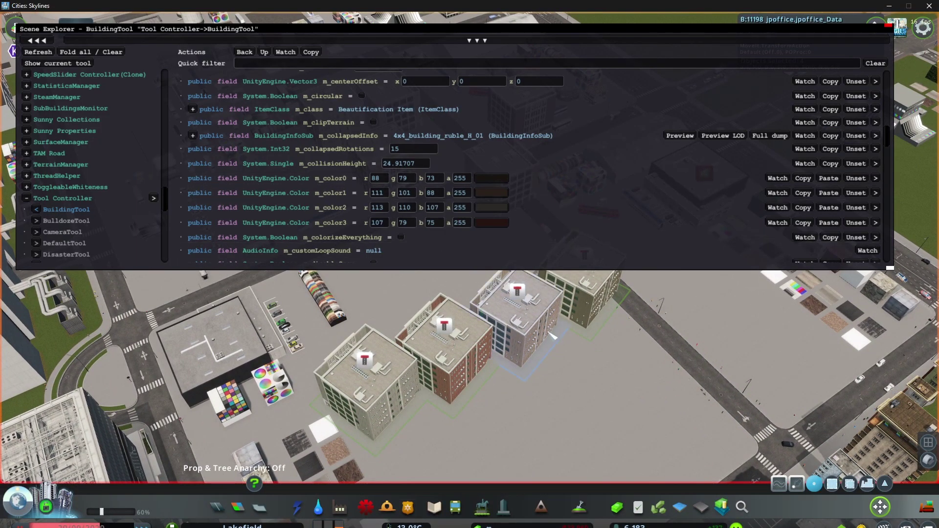
{"action": "key", "text": "ctrl+Print"}
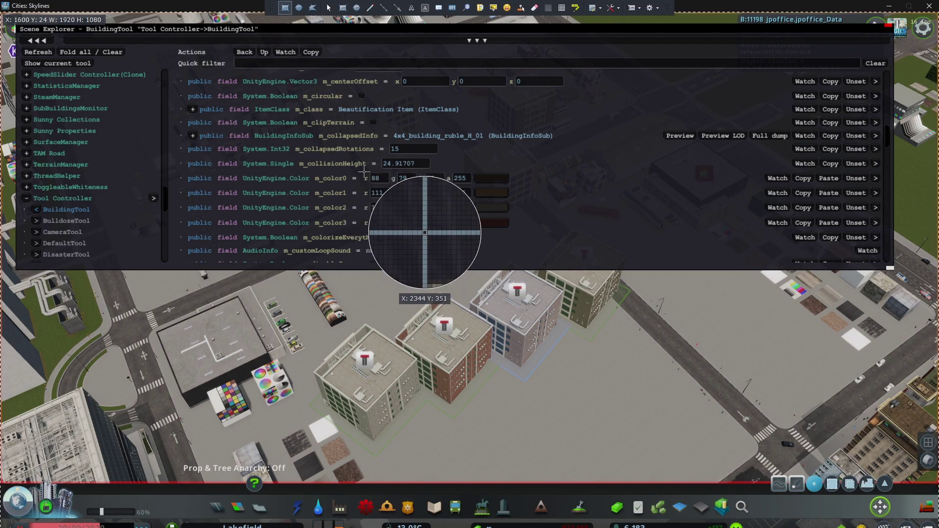
{"action": "left_click_drag", "start_coordinate": [361, 171], "coordinate": [447, 231]}
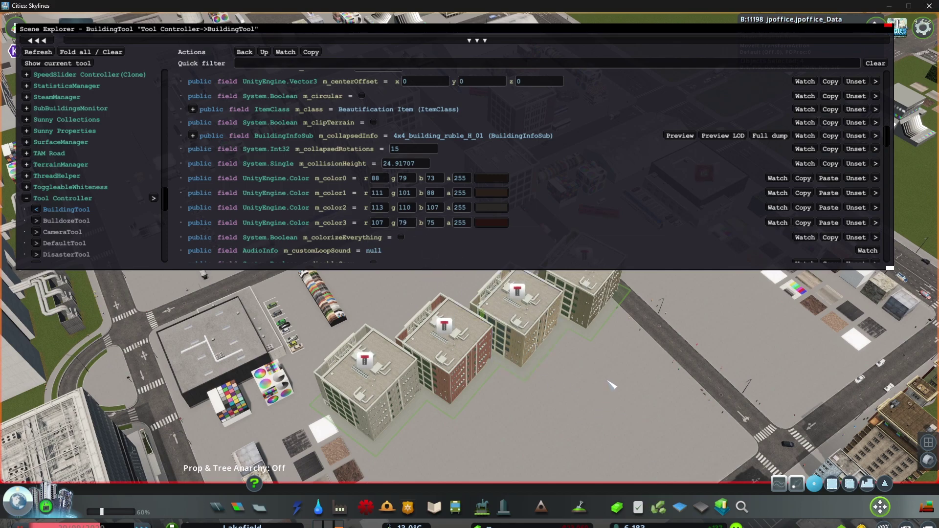
{"action": "left_click", "coordinate": [881, 507]}
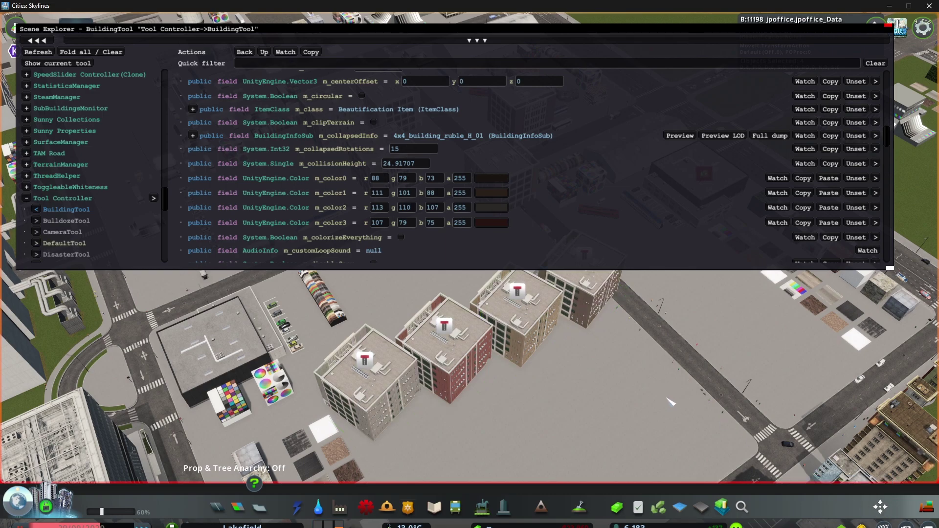
{"action": "key", "text": "ctrl+e"}
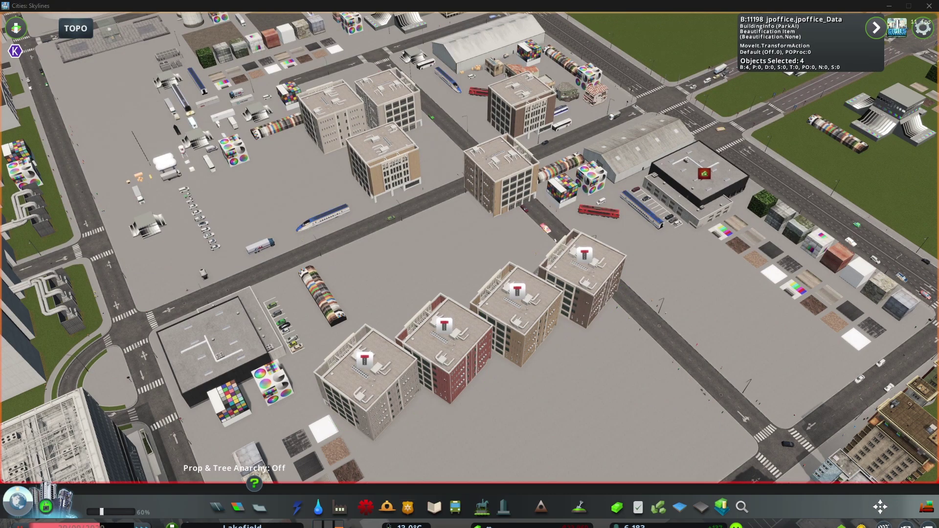
Bring up colorvariation.cs in Sublime Text, deselect the building colour update command and close the editor window
{"action": "key", "text": "alt+Tab"}
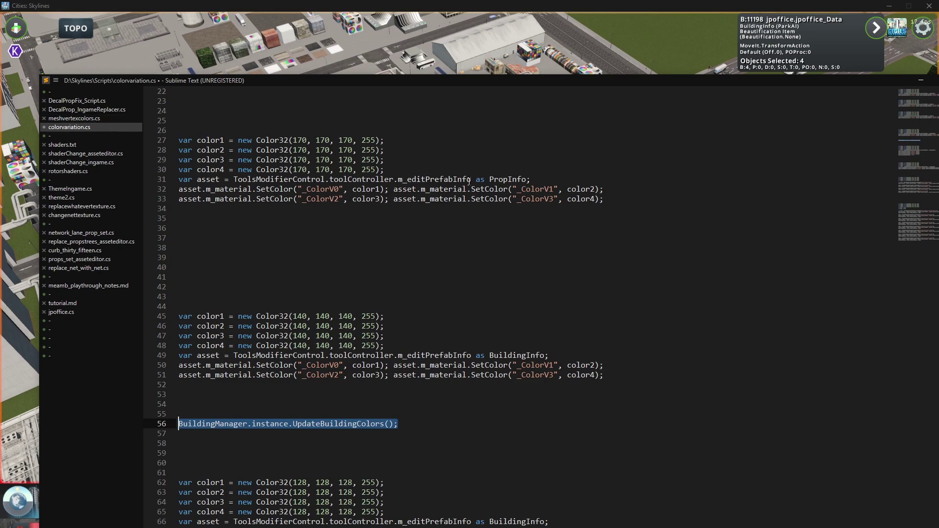
{"action": "left_click_drag", "start_coordinate": [499, 180], "coordinate": [518, 189]}
{"action": "left_click", "coordinate": [507, 395]}
{"action": "left_click", "coordinate": [298, 305]}
{"action": "left_click_drag", "start_coordinate": [384, 375], "coordinate": [294, 306]}
{"action": "left_click", "coordinate": [316, 346]}
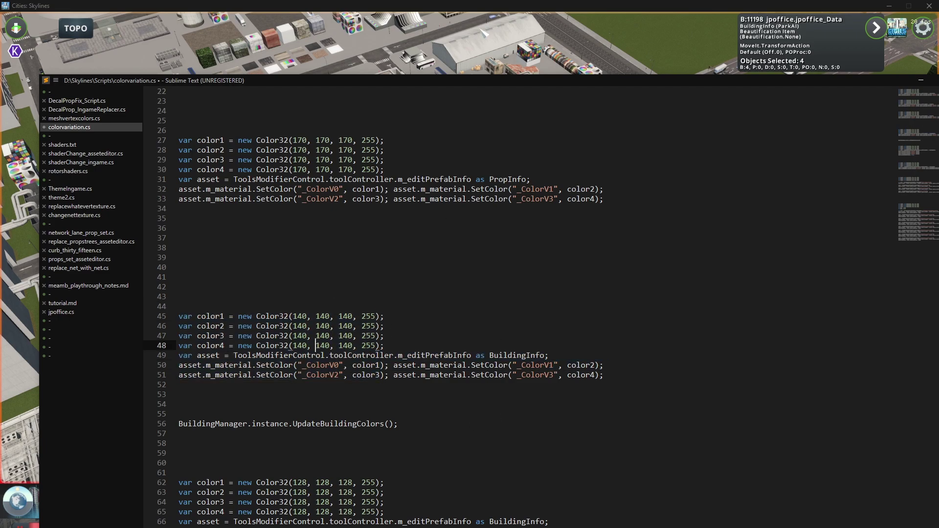
{"action": "left_click_drag", "start_coordinate": [466, 81], "coordinate": [2, 128]}
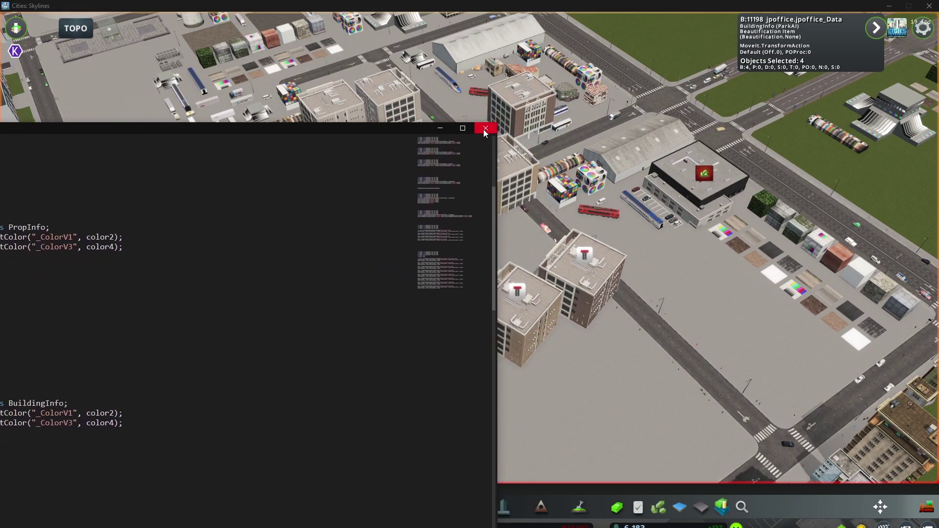
{"action": "left_click", "coordinate": [482, 129]}
Examine the side walls and roofs of the four recoloured office variants from several angles in Cities: Skylines
{"action": "scroll", "coordinate": [489, 299], "scroll_direction": "up", "scroll_amount": 4}
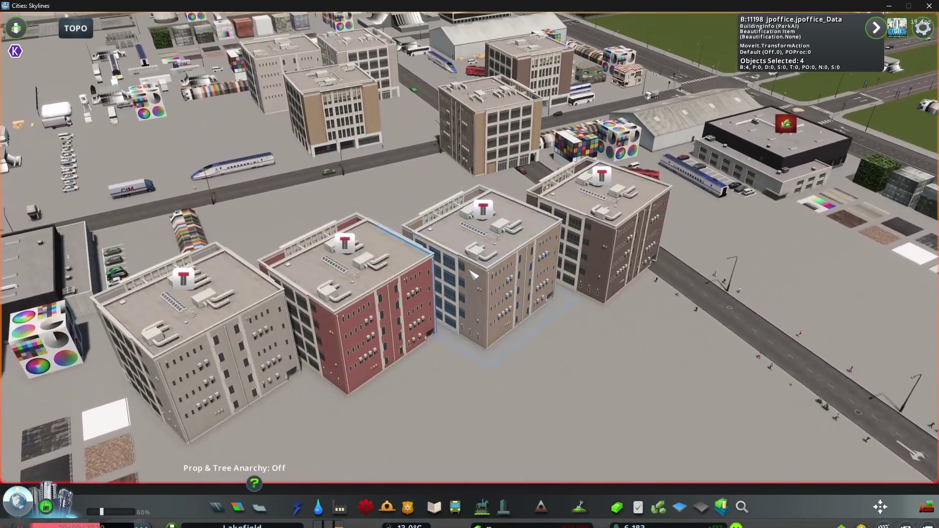
{"action": "key", "text": "super+e"}
{"action": "left_click_drag", "start_coordinate": [254, 102], "coordinate": [0, 119]}
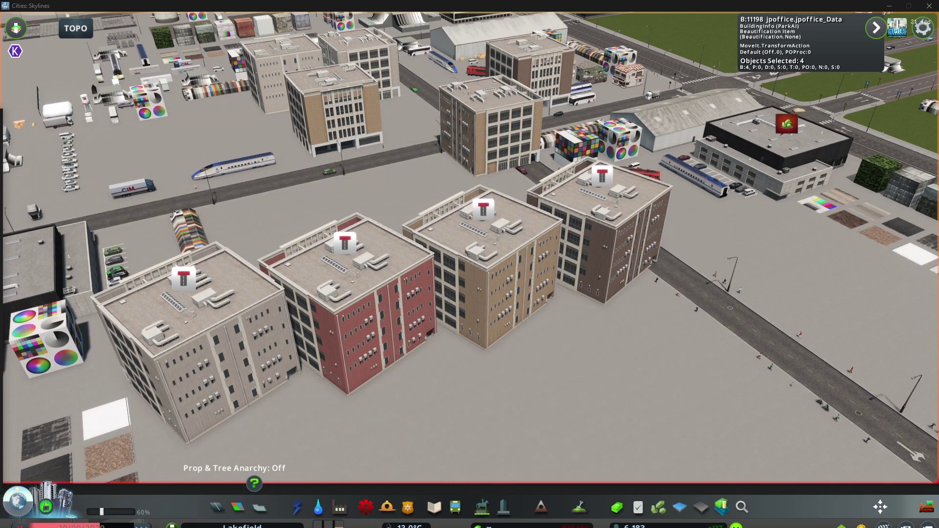
{"action": "left_click", "coordinate": [495, 293]}
{"action": "key", "text": "q"}
{"action": "key", "text": "s"}
{"action": "key", "text": "a"}
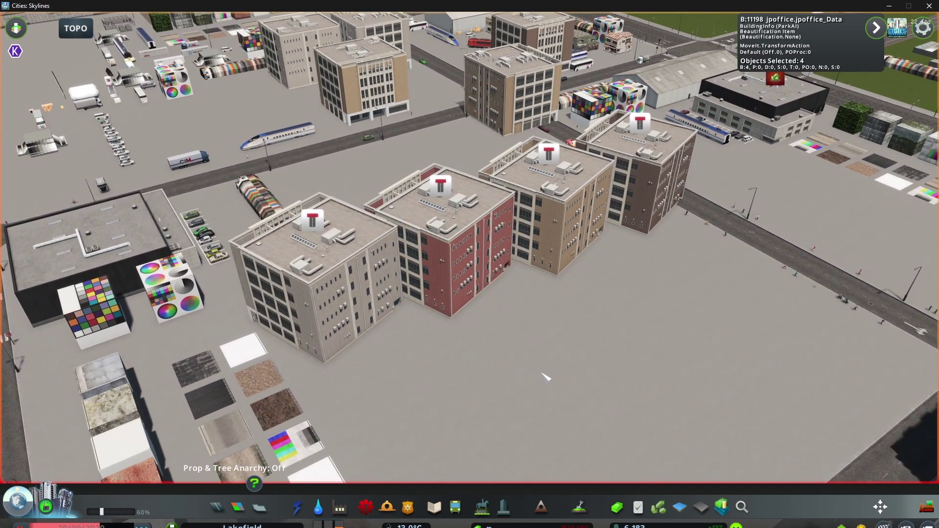
{"action": "key", "text": "alt+Tab"}
{"action": "key", "text": "Escape"}
{"action": "key", "text": "q"}
{"action": "scroll", "coordinate": [470, 247], "scroll_direction": "up", "scroll_amount": 3}
{"action": "left_click_drag", "start_coordinate": [478, 436], "coordinate": [573, 419]}
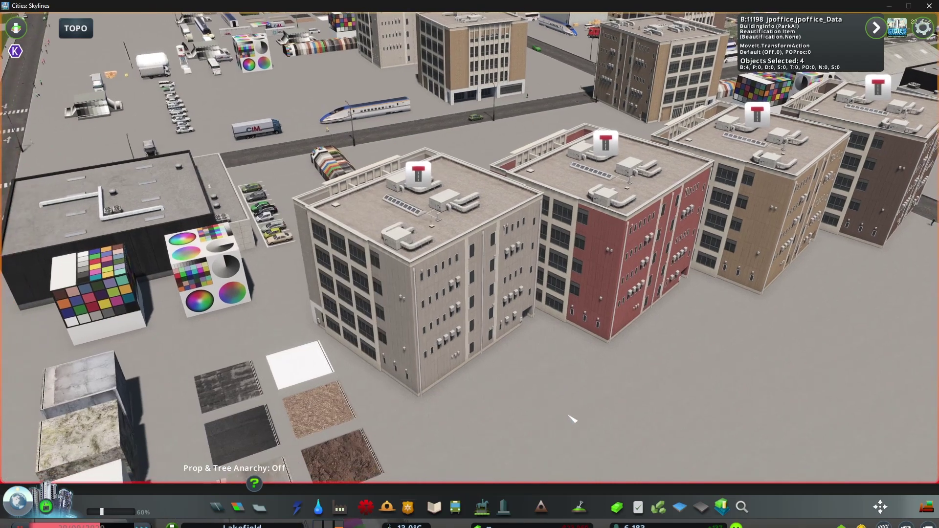
{"action": "key", "text": "q"}
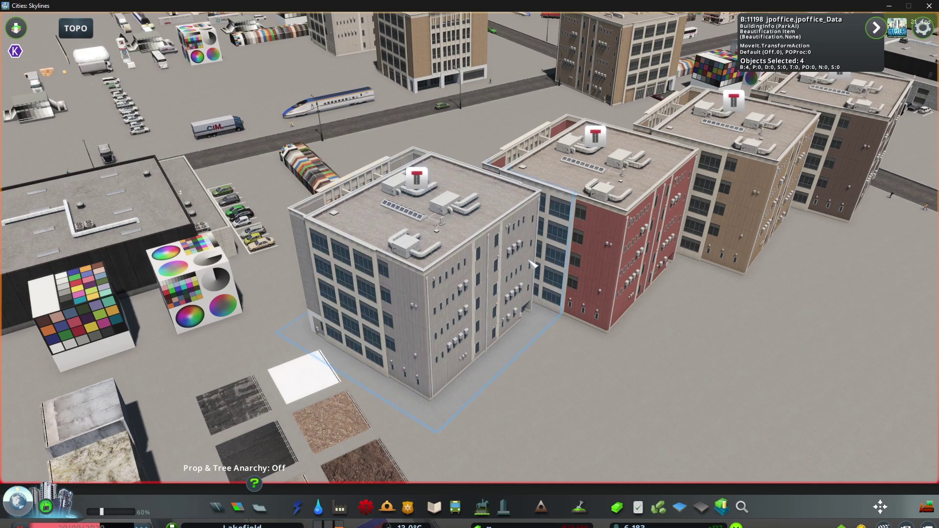
{"action": "scroll", "coordinate": [556, 457], "scroll_direction": "down", "scroll_amount": 3}
{"action": "left_click_drag", "start_coordinate": [556, 457], "coordinate": [474, 274]}
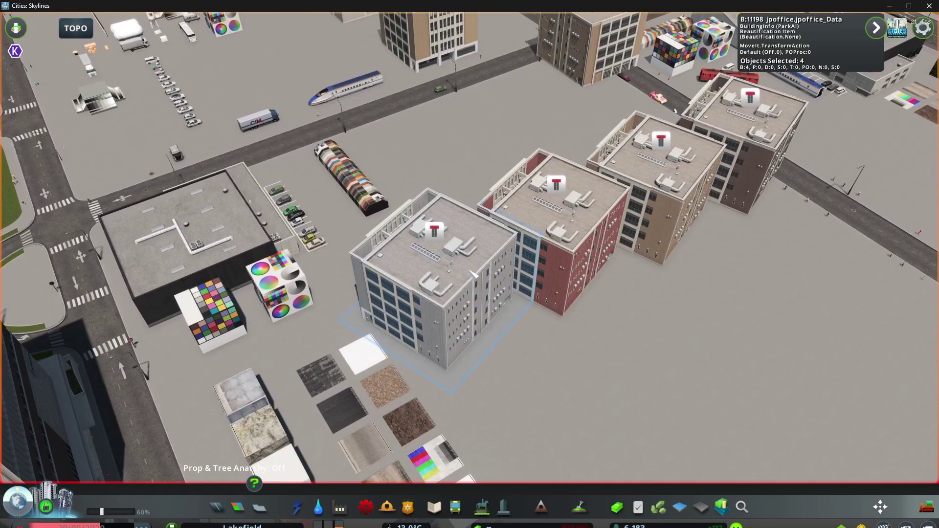
Hide the game interface and examine the offices' shaded facade, rooftop units and roof texture up close
{"action": "scroll", "coordinate": [538, 358], "scroll_direction": "up", "scroll_amount": 2}
{"action": "left_click_drag", "start_coordinate": [539, 357], "coordinate": [474, 274]}
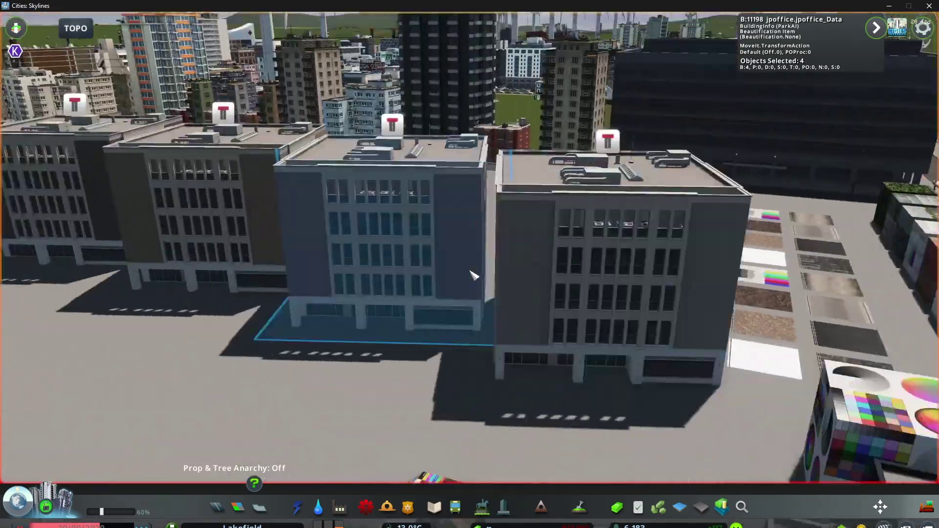
{"action": "scroll", "coordinate": [556, 240], "scroll_direction": "up", "scroll_amount": 4}
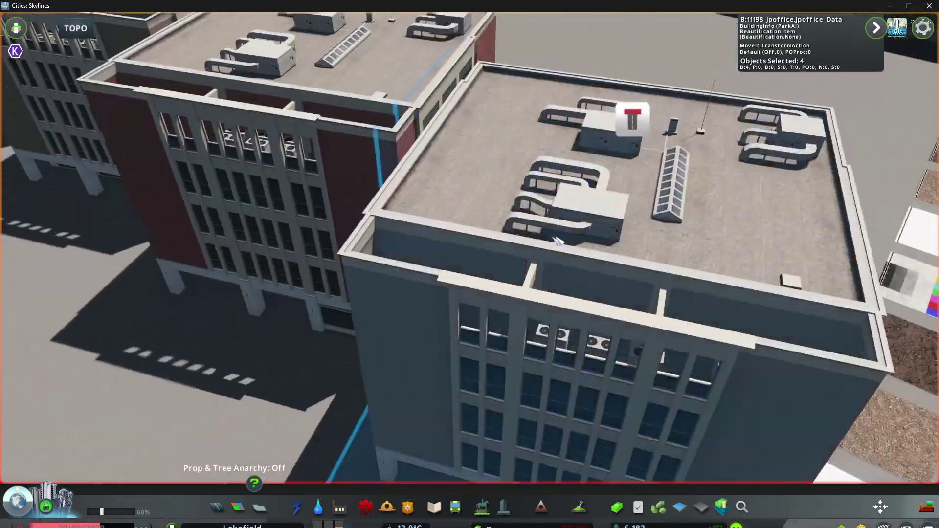
{"action": "scroll", "coordinate": [553, 343], "scroll_direction": "up", "scroll_amount": 3}
{"action": "key", "text": "ctrl+h"}
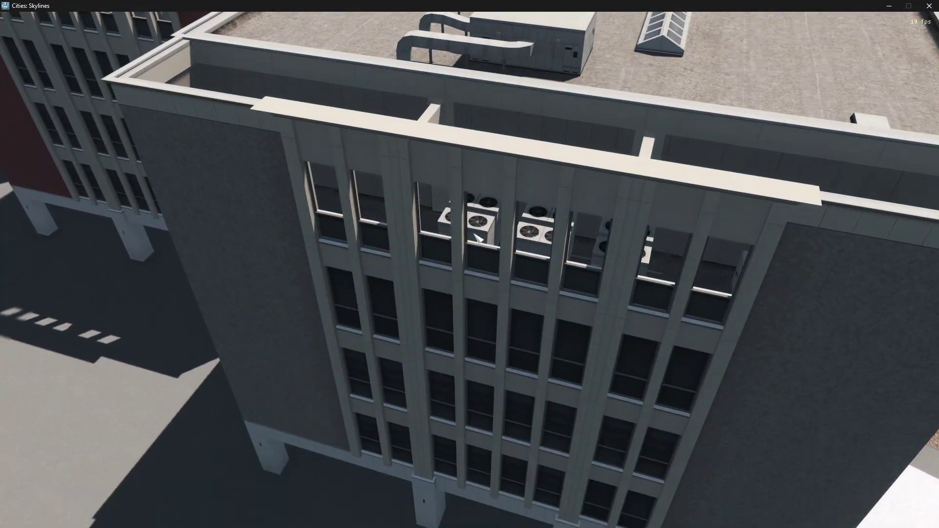
{"action": "scroll", "coordinate": [663, 331], "scroll_direction": "down", "scroll_amount": 6}
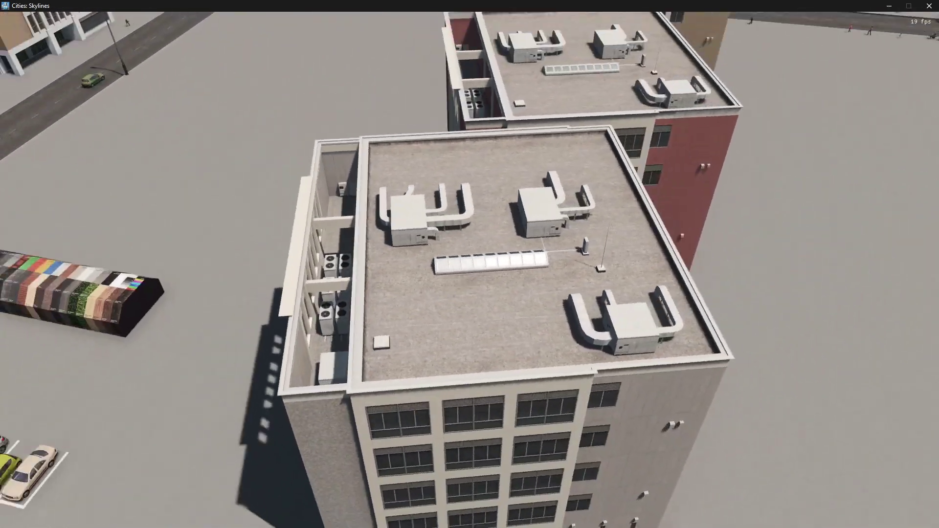
{"action": "scroll", "coordinate": [470, 265], "scroll_direction": "down", "scroll_amount": 6}
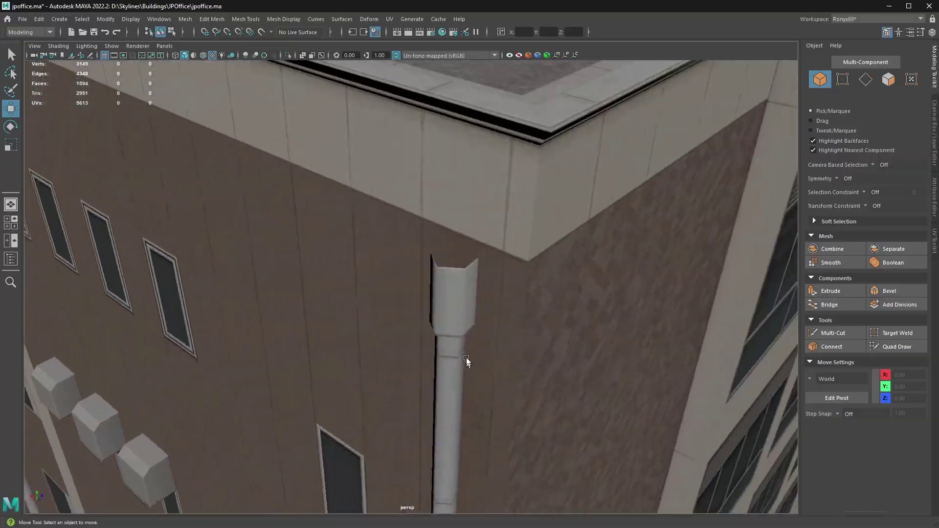
In Maya, show the jpoffice.png texture in the UV Editor and examine the grey panel area beside the shopfronts
{"action": "key", "text": "F11"}
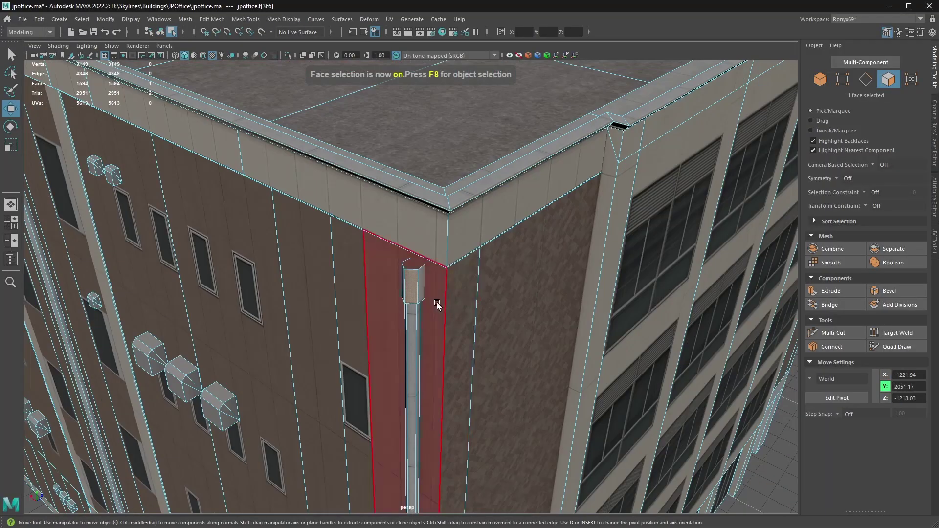
{"action": "left_click", "coordinate": [415, 284]}
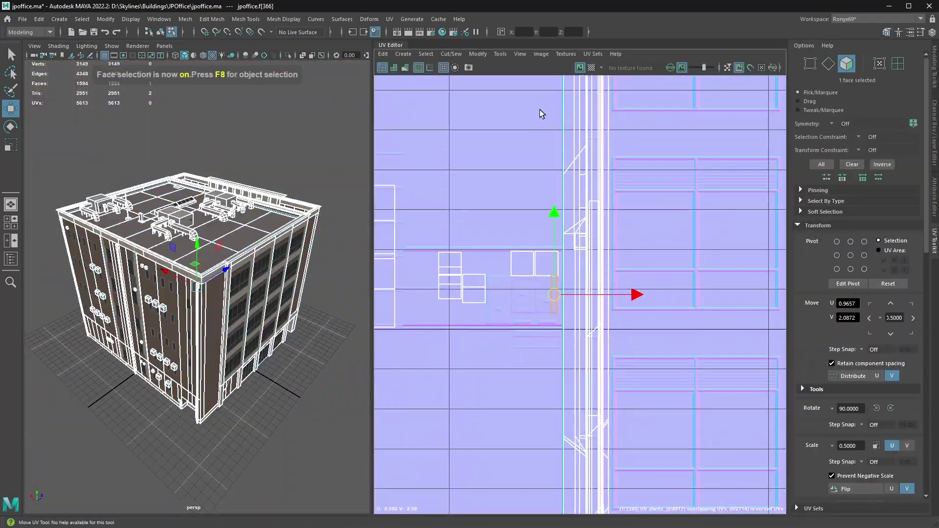
{"action": "key", "text": "F8"}
{"action": "left_click", "coordinate": [601, 68]}
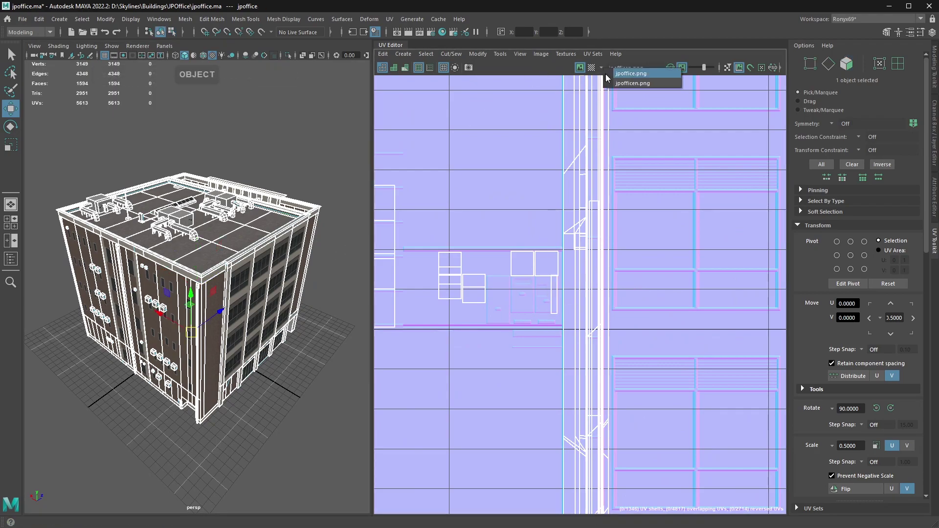
{"action": "left_click", "coordinate": [617, 73]}
{"action": "left_click_drag", "start_coordinate": [395, 200], "coordinate": [602, 280]}
{"action": "left_click_drag", "start_coordinate": [617, 246], "coordinate": [626, 371]}
{"action": "scroll", "coordinate": [627, 371], "scroll_direction": "down", "scroll_amount": 2}
{"action": "left_click_drag", "start_coordinate": [640, 277], "coordinate": [627, 386]}
{"action": "scroll", "coordinate": [654, 272], "scroll_direction": "up", "scroll_amount": 3}
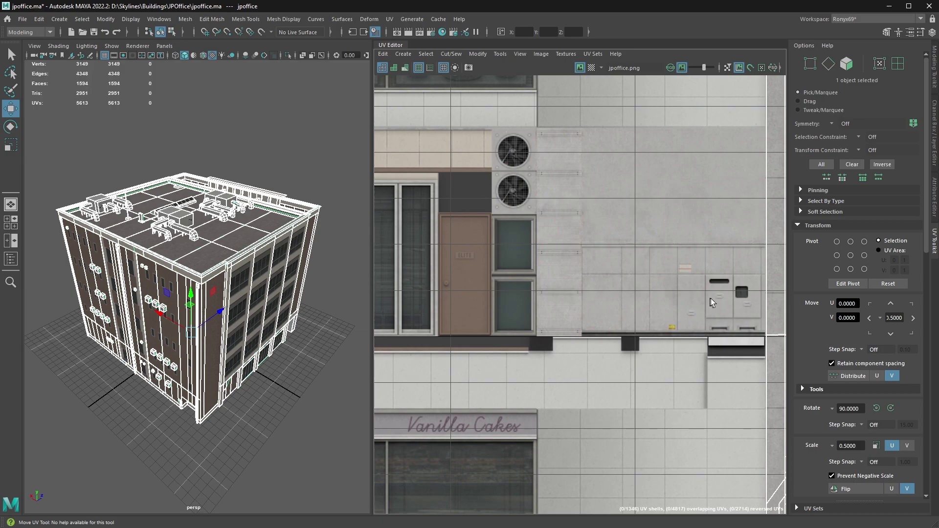
{"action": "scroll", "coordinate": [636, 310], "scroll_direction": "down", "scroll_amount": 5}
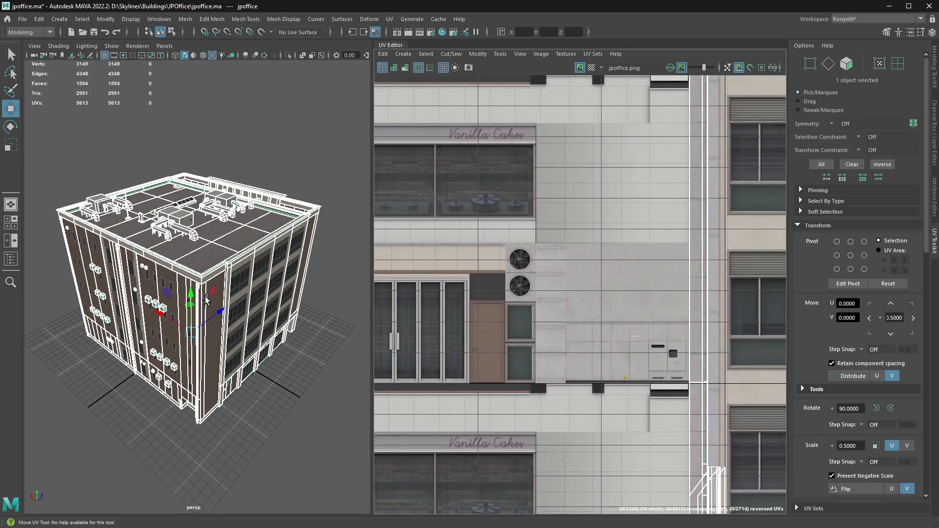
Select the front face of the corner downpipe's head and locate its UVs on the jpoffice.png texture
{"action": "scroll", "coordinate": [175, 292], "scroll_direction": "up", "scroll_amount": 10}
{"action": "key", "text": "F11"}
{"action": "left_click", "coordinate": [199, 286]}
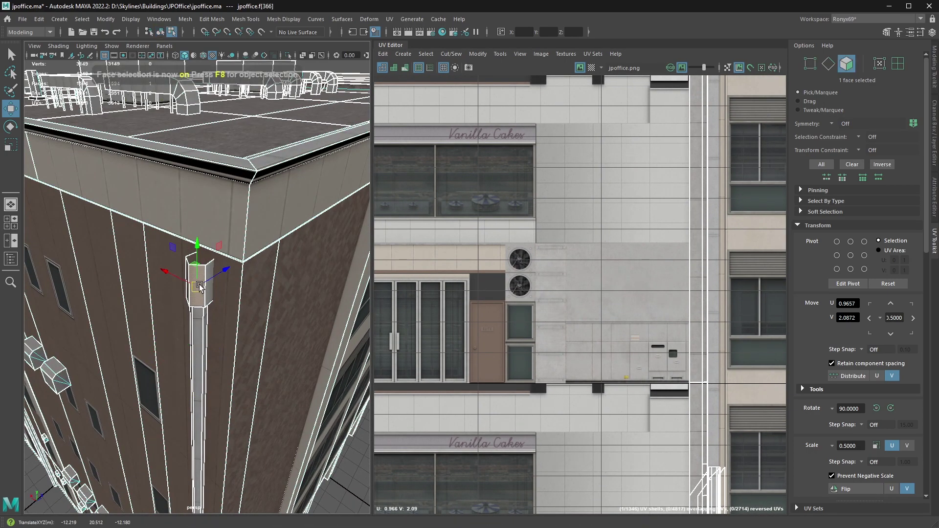
{"action": "key", "text": "f"}
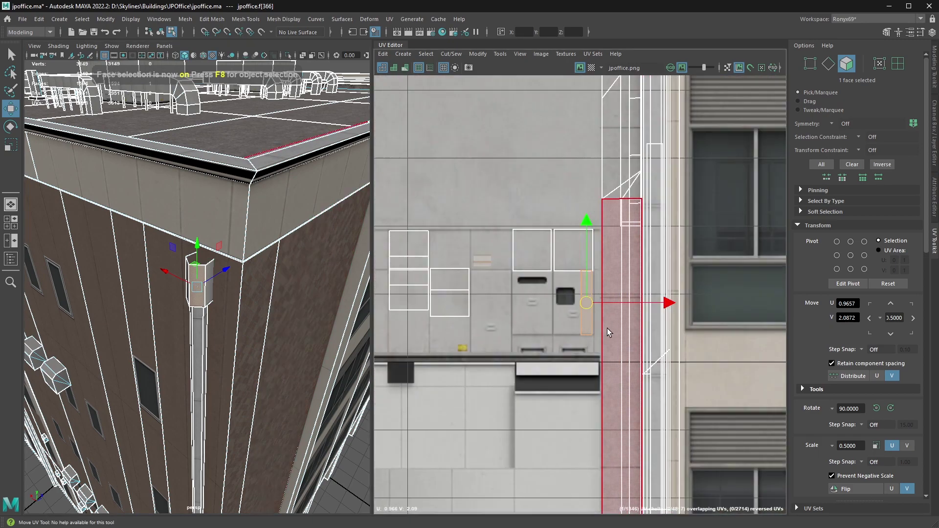
{"action": "scroll", "coordinate": [548, 338], "scroll_direction": "down", "scroll_amount": 3}
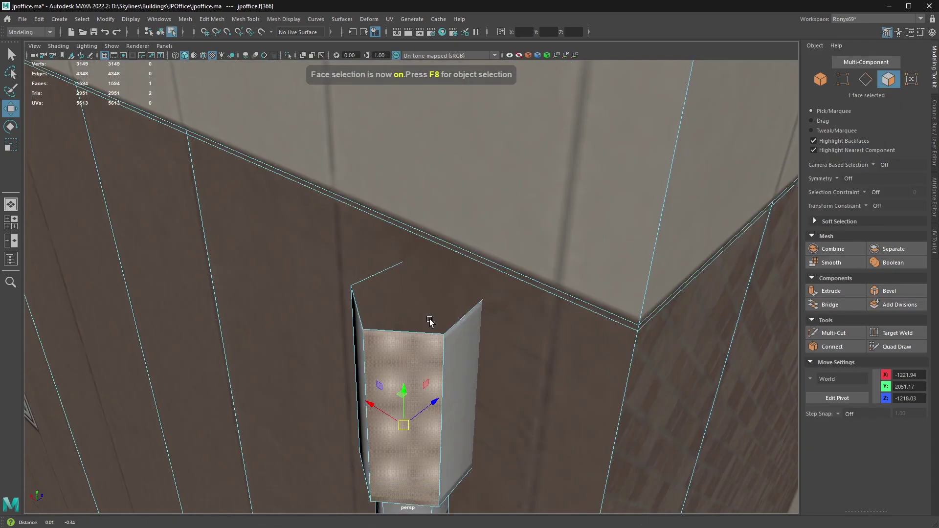
Close the open top of the corner downpipe's head with a new face
{"action": "key", "text": "e"}
{"action": "left_click_drag", "start_coordinate": [457, 354], "coordinate": [457, 254]}
{"action": "key", "text": "w"}
{"action": "key", "text": "4"}
{"action": "key", "text": "F9"}
{"action": "left_click_drag", "start_coordinate": [399, 269], "coordinate": [425, 315]}
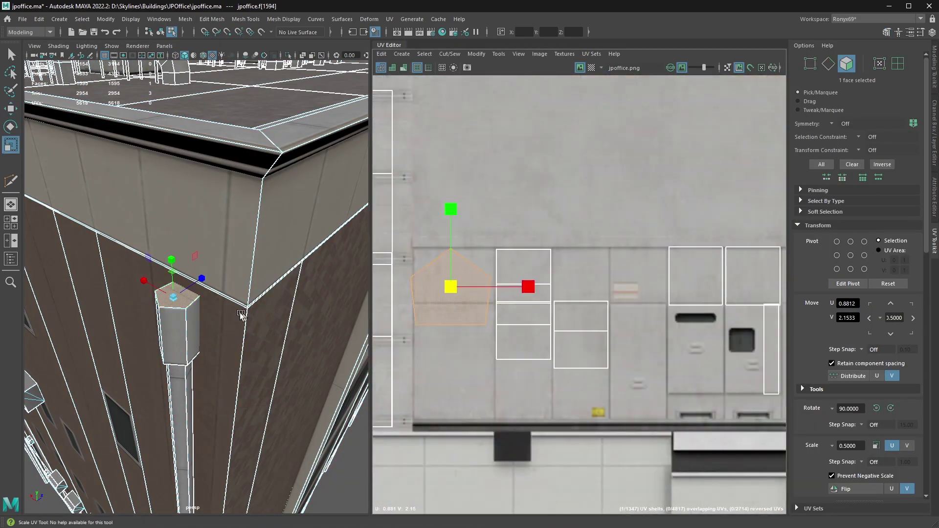
Scale down the new cap face's UV shell and fit it on the plain grey panel area of the texture
{"action": "scroll", "coordinate": [182, 297], "scroll_direction": "up", "scroll_amount": 2}
{"action": "left_click_drag", "start_coordinate": [366, 321], "coordinate": [488, 315]}
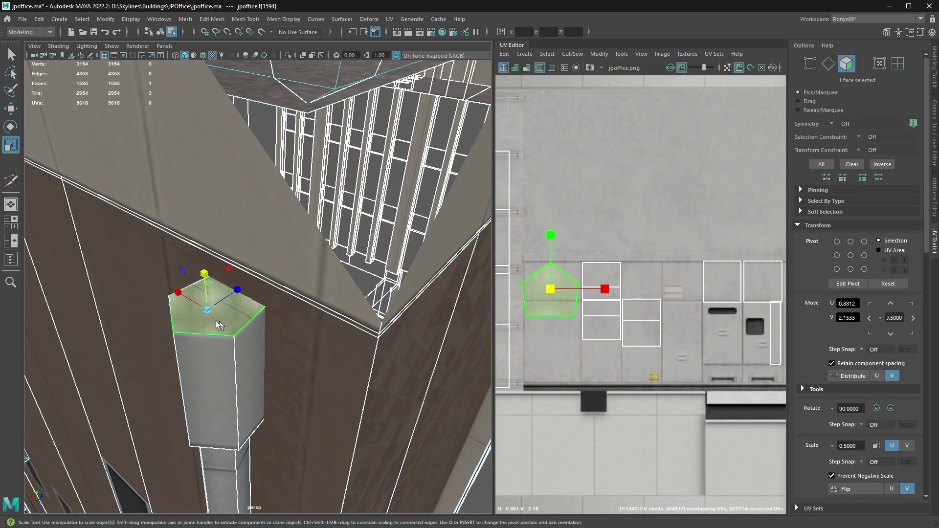
{"action": "scroll", "coordinate": [535, 296], "scroll_direction": "up", "scroll_amount": 3}
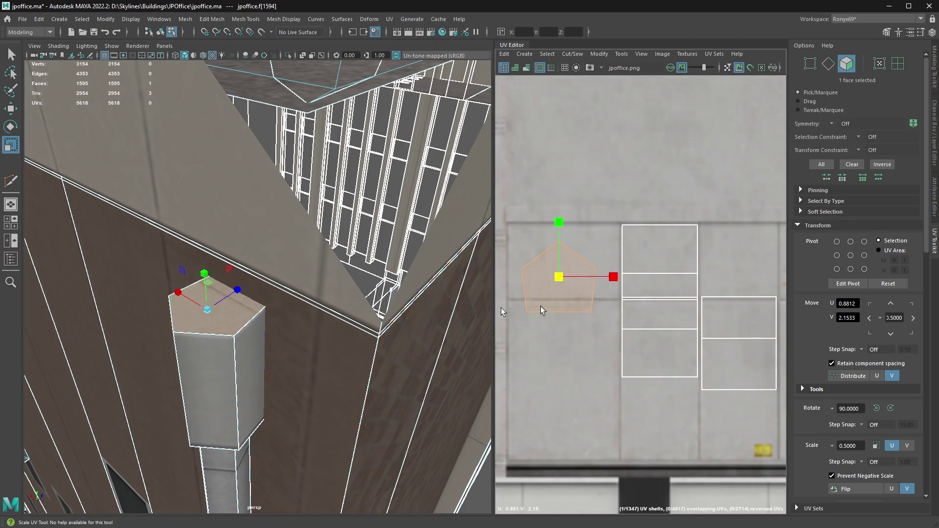
{"action": "scroll", "coordinate": [543, 331], "scroll_direction": "up", "scroll_amount": 1}
{"action": "key", "text": "w"}
{"action": "scroll", "coordinate": [612, 237], "scroll_direction": "up", "scroll_amount": 2}
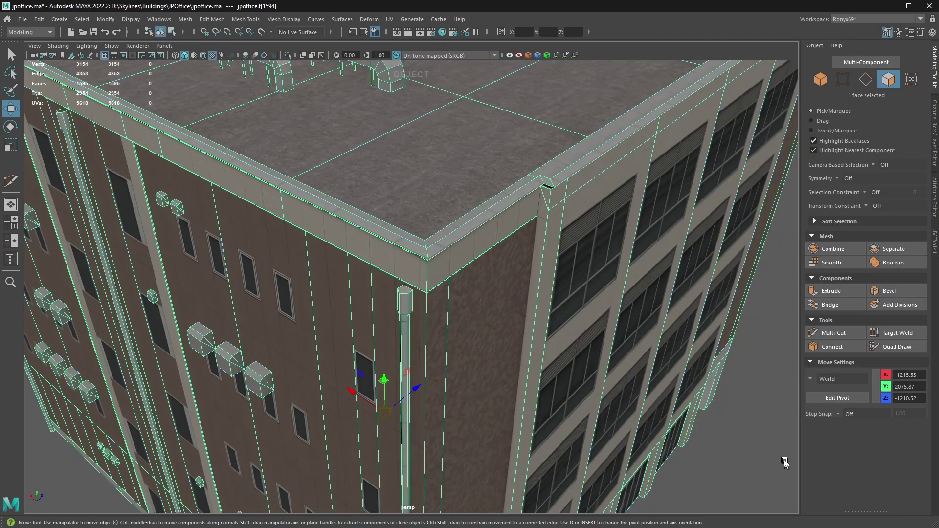
Copy the cap onto the building's other open downpipe heads, merge the vertices and save jpoffice.ma
{"action": "scroll", "coordinate": [507, 438], "scroll_direction": "up", "scroll_amount": 5}
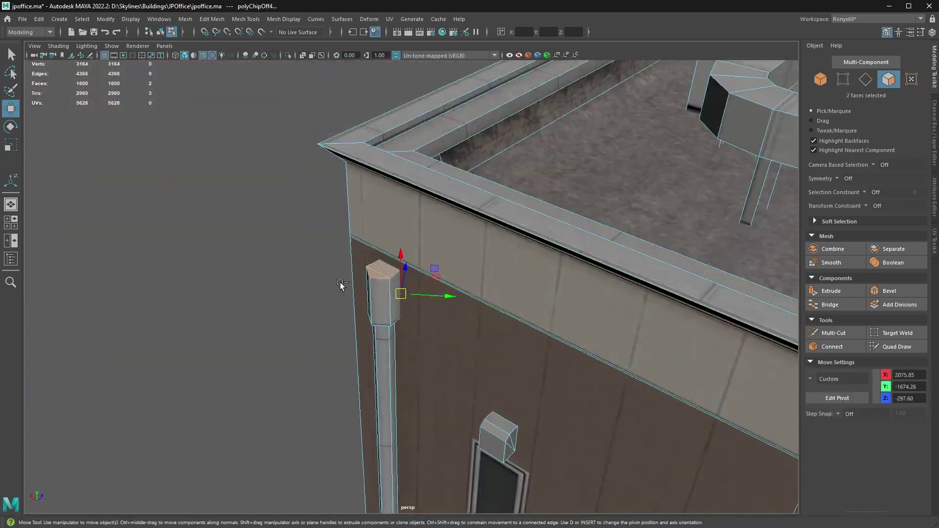
{"action": "key", "text": "F8"}
{"action": "scroll", "coordinate": [535, 285], "scroll_direction": "down", "scroll_amount": 5}
{"action": "key", "text": "alt+5"}
{"action": "mouse_move", "coordinate": [433, 239]}
{"action": "left_mouse_down"}
{"action": "mouse_move", "coordinate": [381, 223]}
{"action": "mouse_move", "coordinate": [535, 375]}
{"action": "mouse_move", "coordinate": [460, 301]}
{"action": "mouse_move", "coordinate": [415, 230]}
{"action": "left_mouse_up"}
{"action": "scroll", "coordinate": [535, 375], "scroll_direction": "up", "scroll_amount": 2}
{"action": "scroll", "coordinate": [460, 301], "scroll_direction": "down", "scroll_amount": 4}
{"action": "left_click_drag", "start_coordinate": [636, 274], "coordinate": [508, 230]}
{"action": "key", "text": "F8"}
{"action": "left_click", "coordinate": [656, 294]}
{"action": "key", "text": "ctrl+s"}
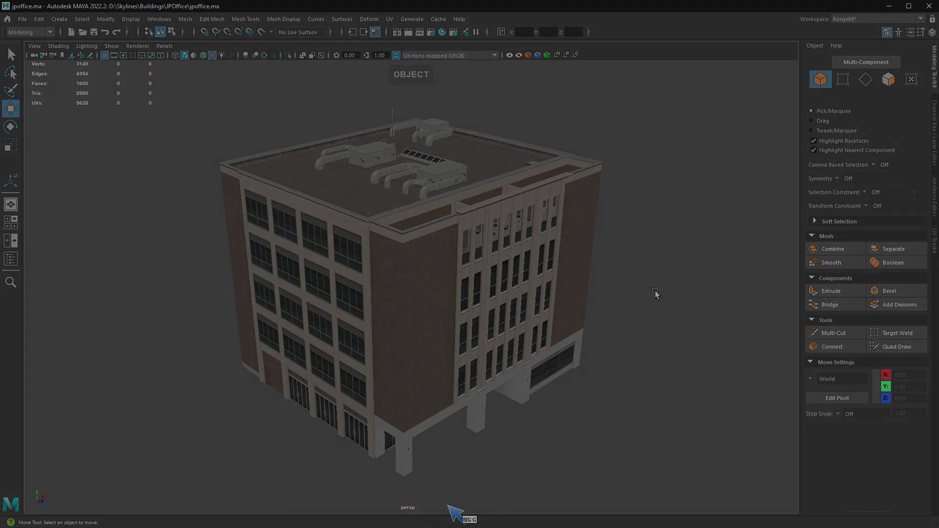